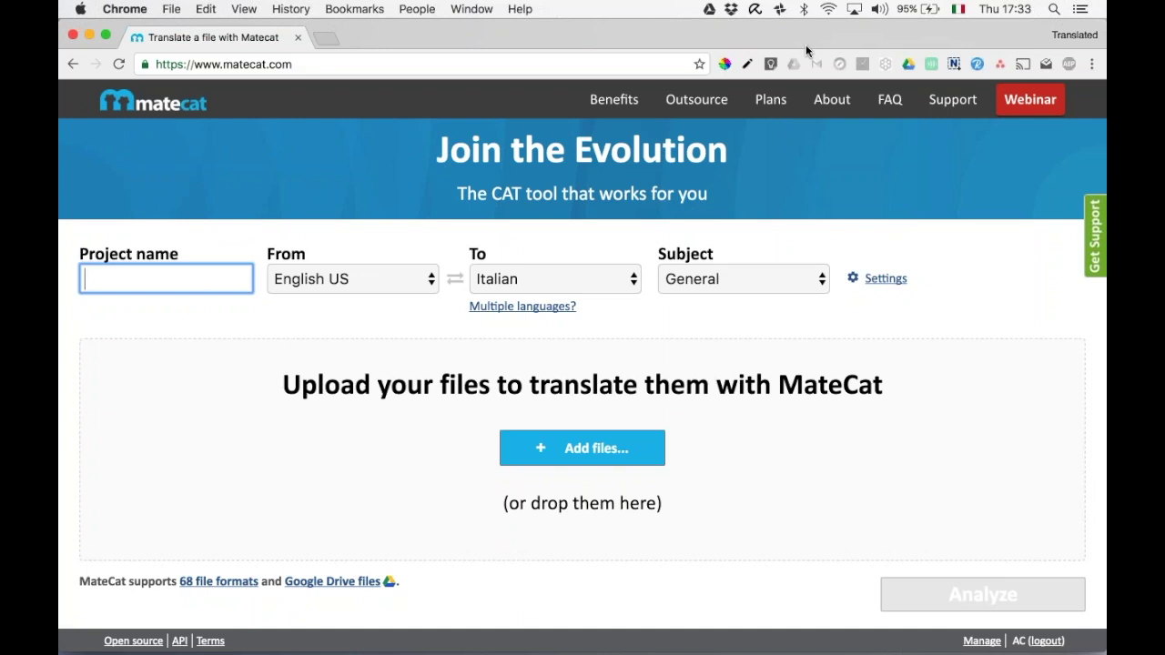
Reload the MateCat new-project page.
{"action": "left_click", "coordinate": [405, 182]}
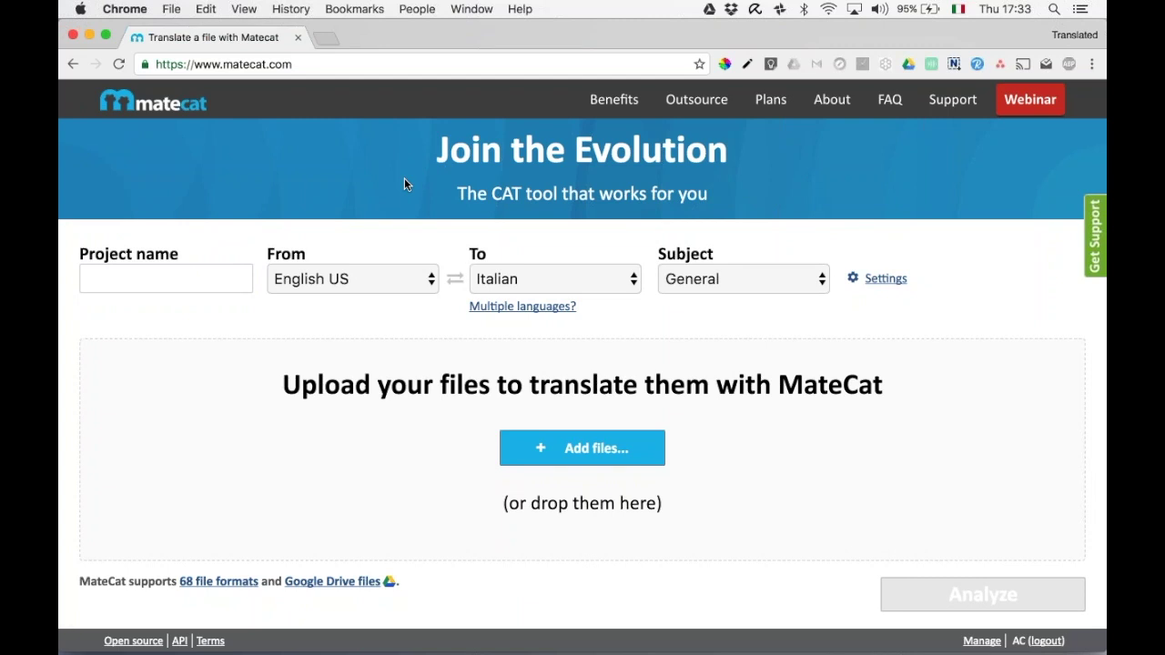
{"action": "key", "text": "super+r"}
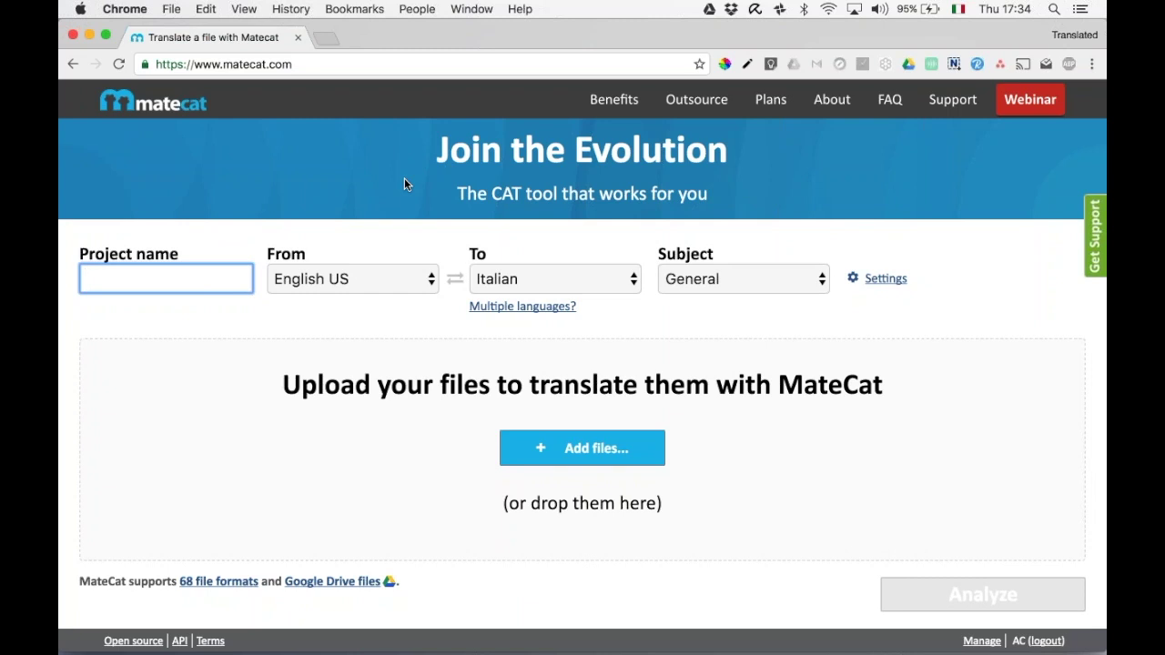
{"action": "left_click", "coordinate": [119, 63]}
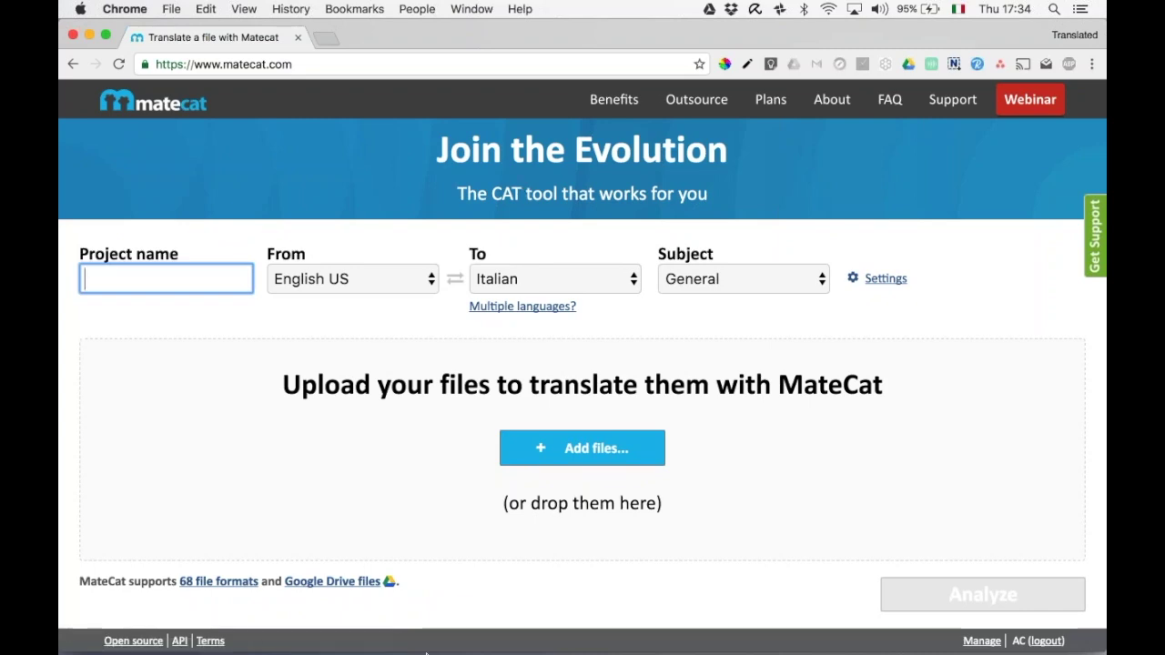
Open the Desktop's tag-errors guide .docx in Word and scroll through its instructions.
{"action": "left_click", "coordinate": [355, 626]}
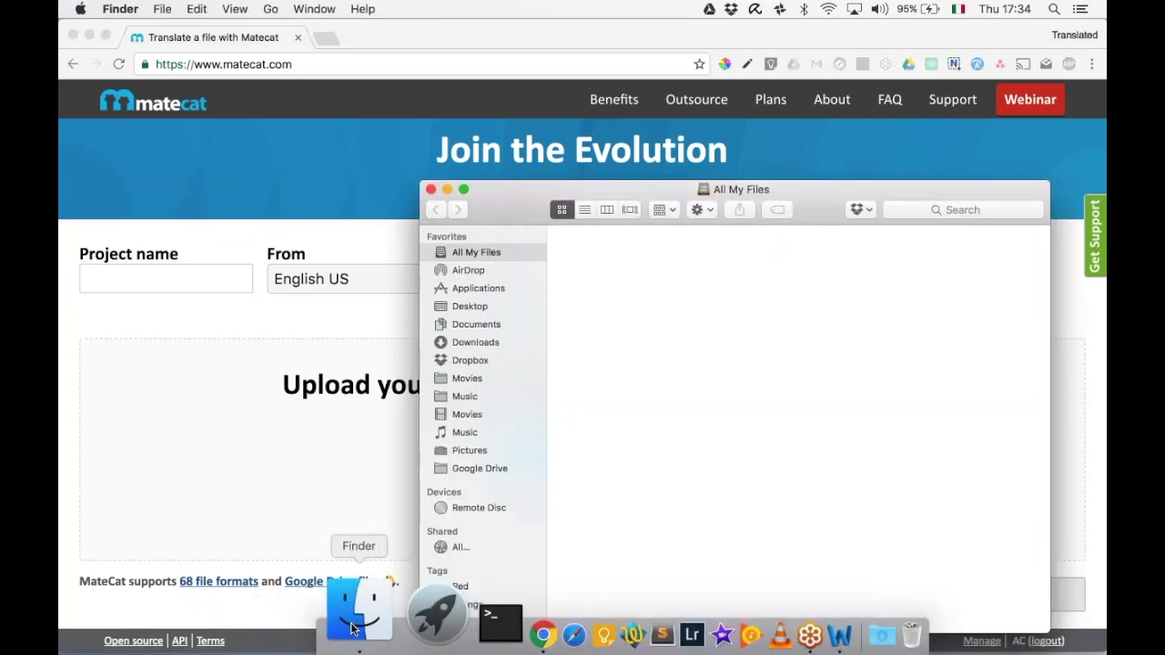
{"action": "left_click", "coordinate": [466, 308]}
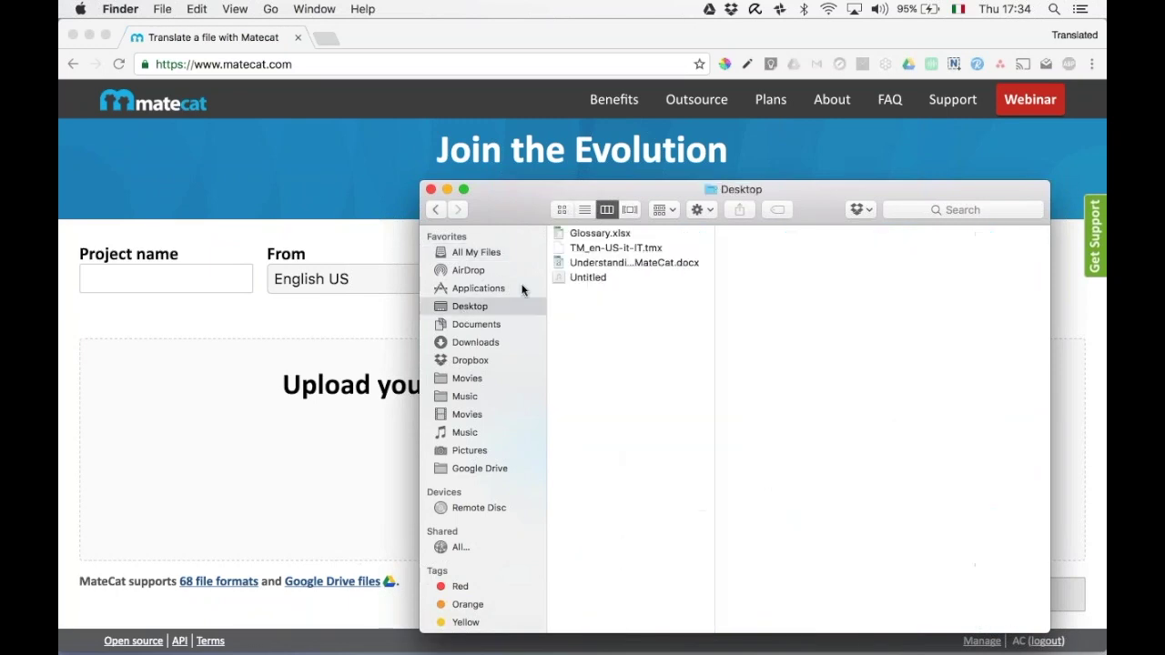
{"action": "double_click", "coordinate": [596, 262]}
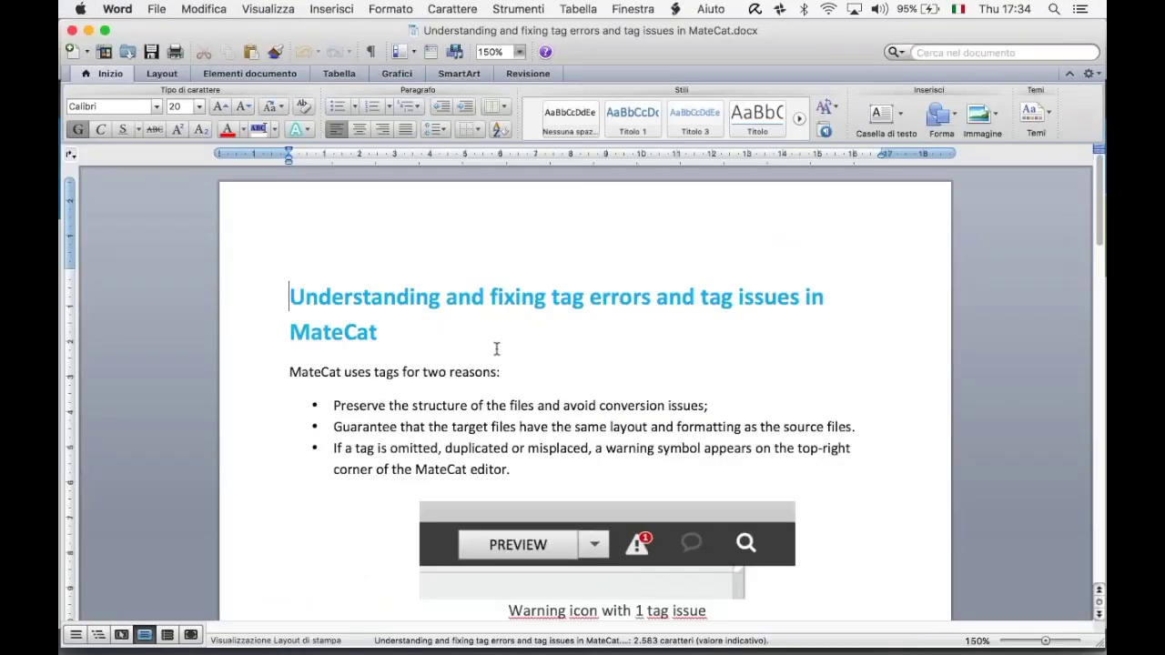
{"action": "scroll", "coordinate": [496, 349], "scroll_direction": "down", "scroll_amount": 3}
{"action": "scroll", "coordinate": [496, 349], "scroll_direction": "down", "scroll_amount": 12}
{"action": "scroll", "coordinate": [496, 349], "scroll_direction": "down", "scroll_amount": 20}
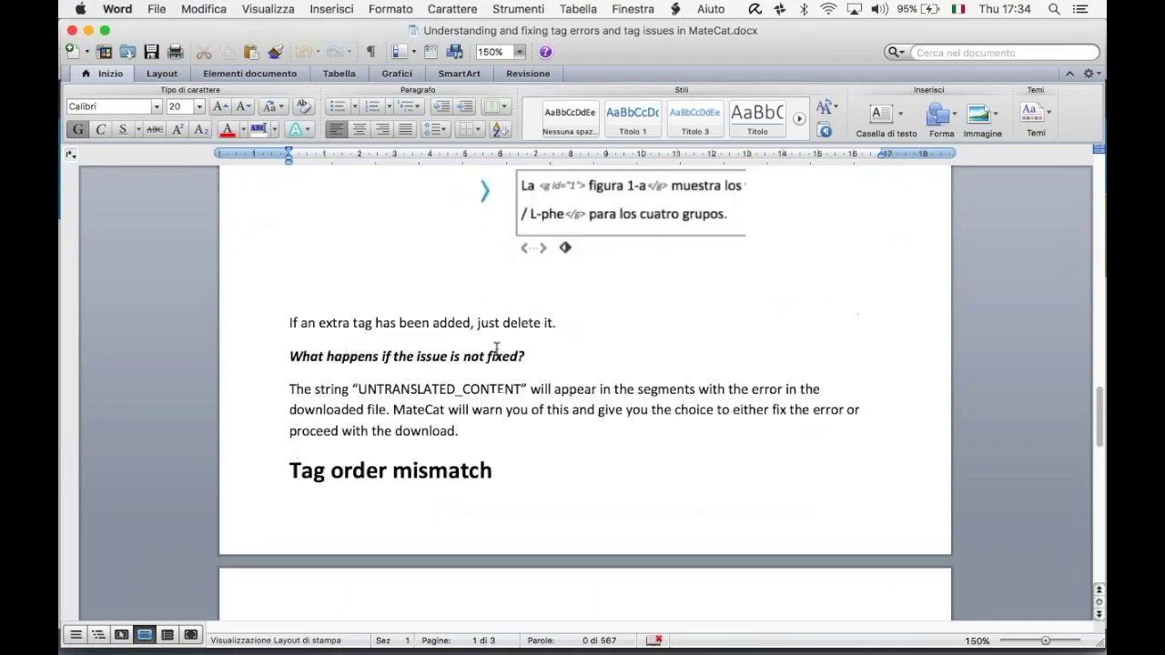
{"action": "scroll", "coordinate": [496, 349], "scroll_direction": "up", "scroll_amount": 20}
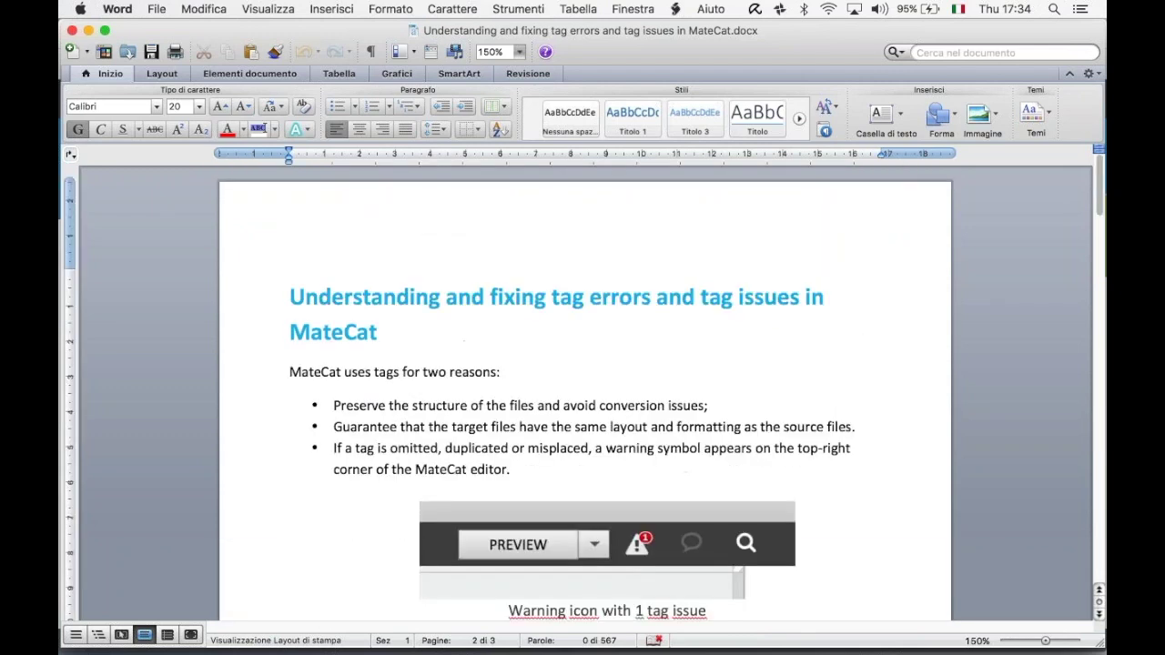
Upload the tag-errors guide .docx and analyze it for English US to Italian (439 weighted words).
{"action": "left_click", "coordinate": [71, 33]}
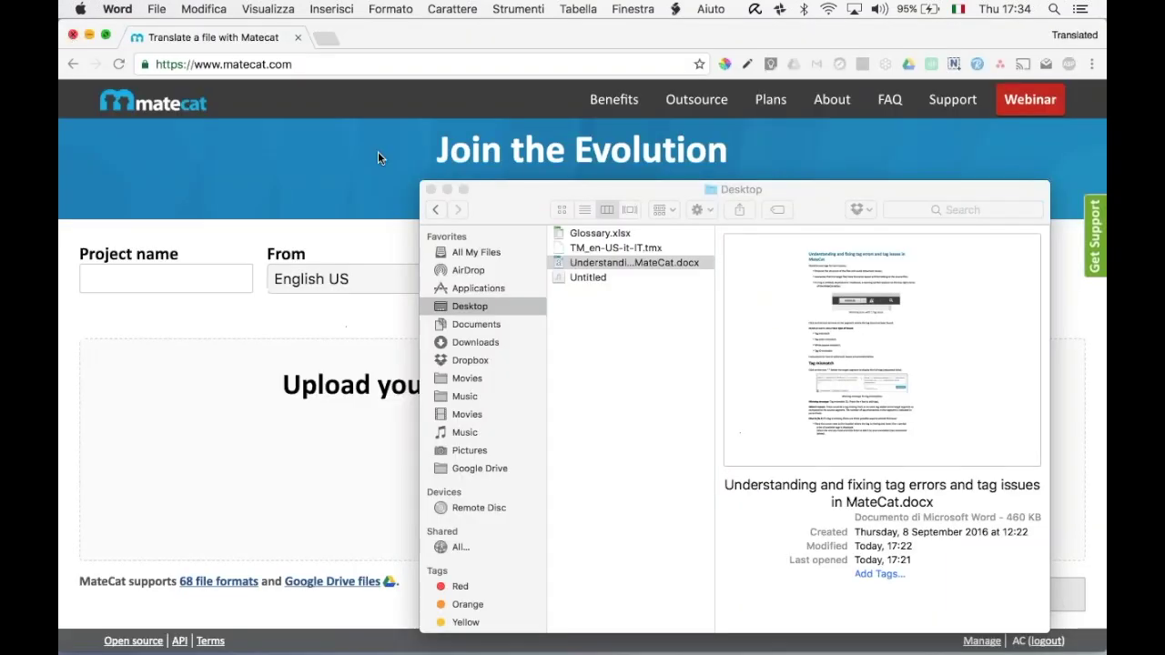
{"action": "left_click_drag", "start_coordinate": [513, 186], "coordinate": [238, 102]}
{"action": "left_click_drag", "start_coordinate": [351, 180], "coordinate": [851, 419]}
{"action": "left_click", "coordinate": [868, 218]}
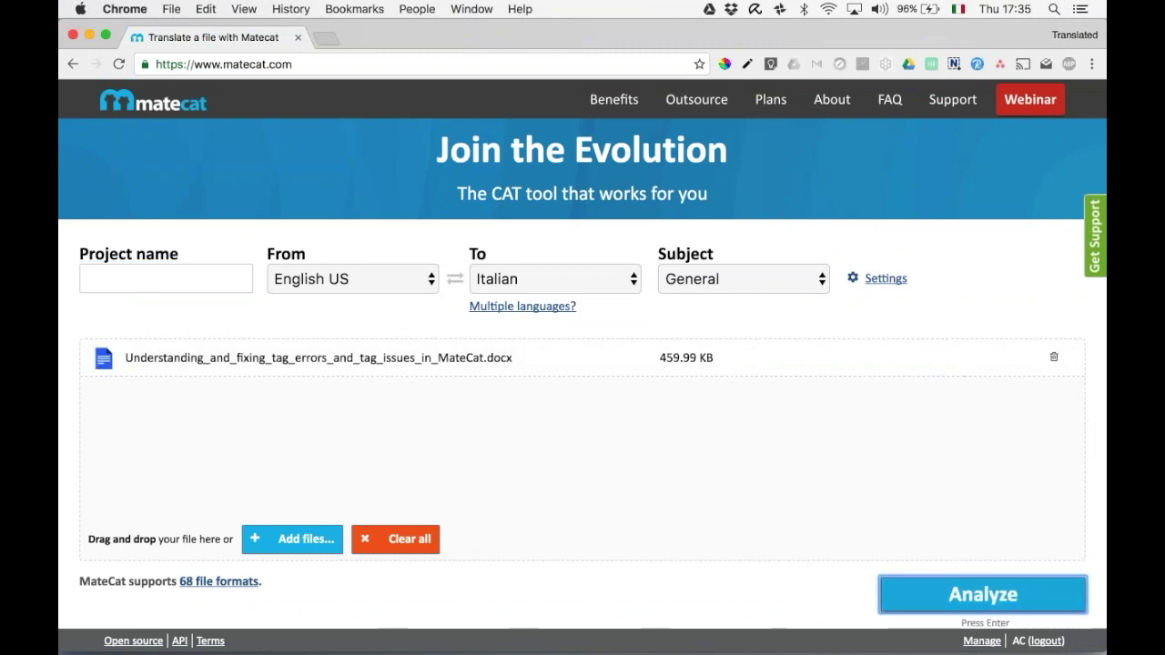
{"action": "key", "text": "Return"}
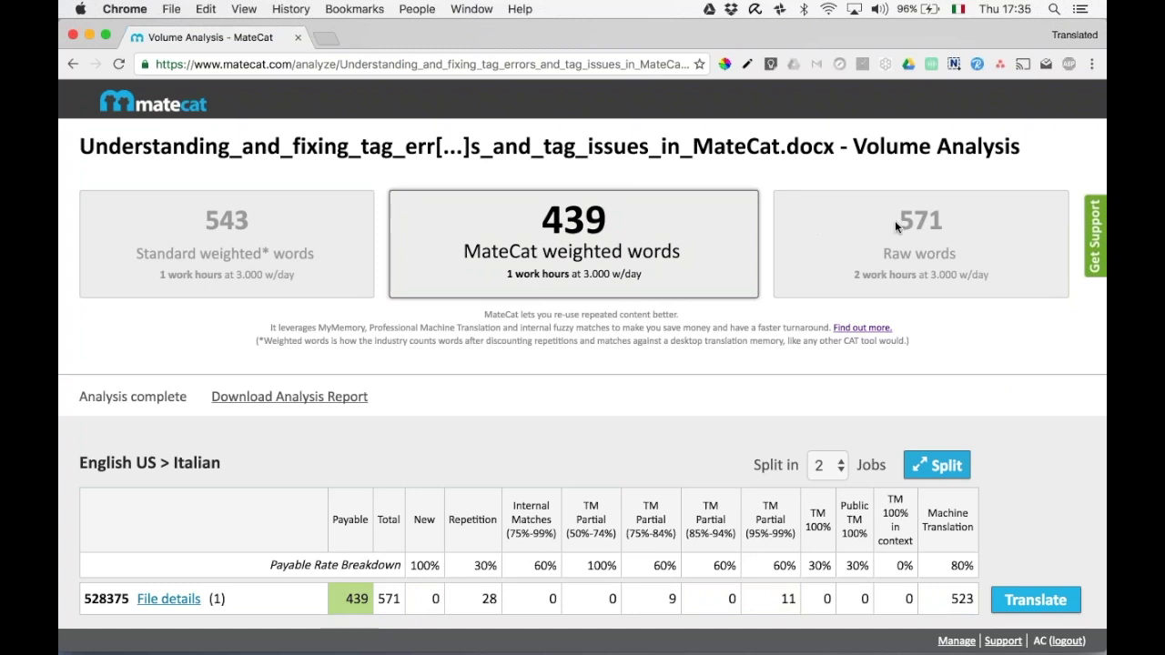
{"action": "left_click_drag", "start_coordinate": [900, 226], "coordinate": [938, 227]}
{"action": "double_click", "coordinate": [597, 217]}
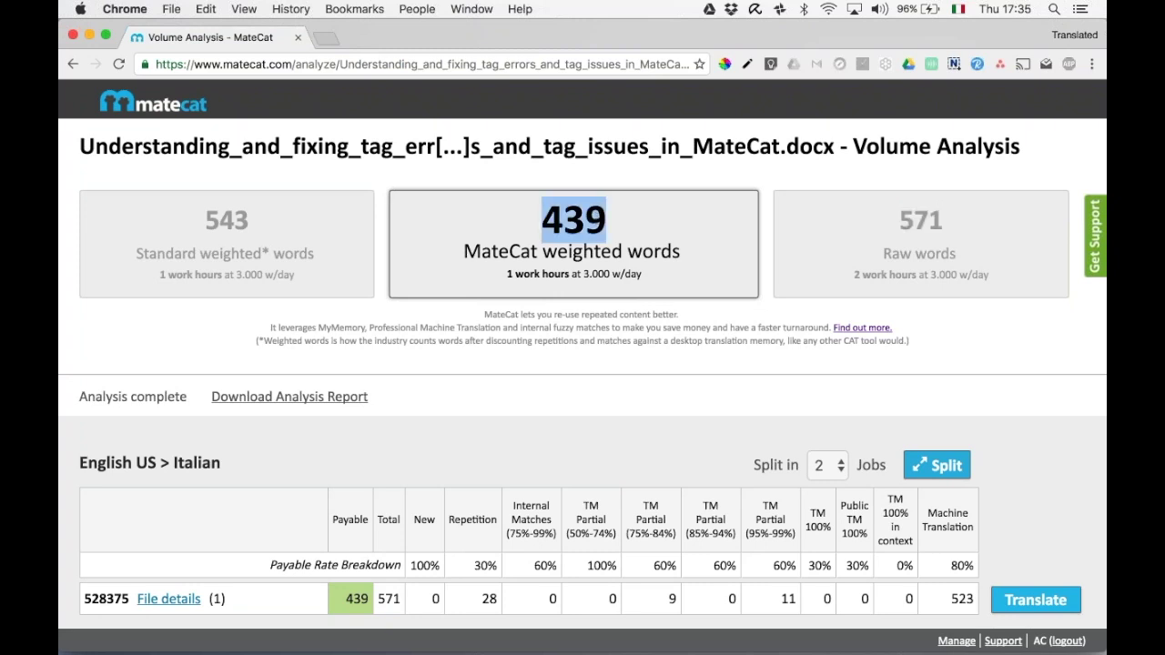
{"action": "left_click", "coordinate": [597, 219]}
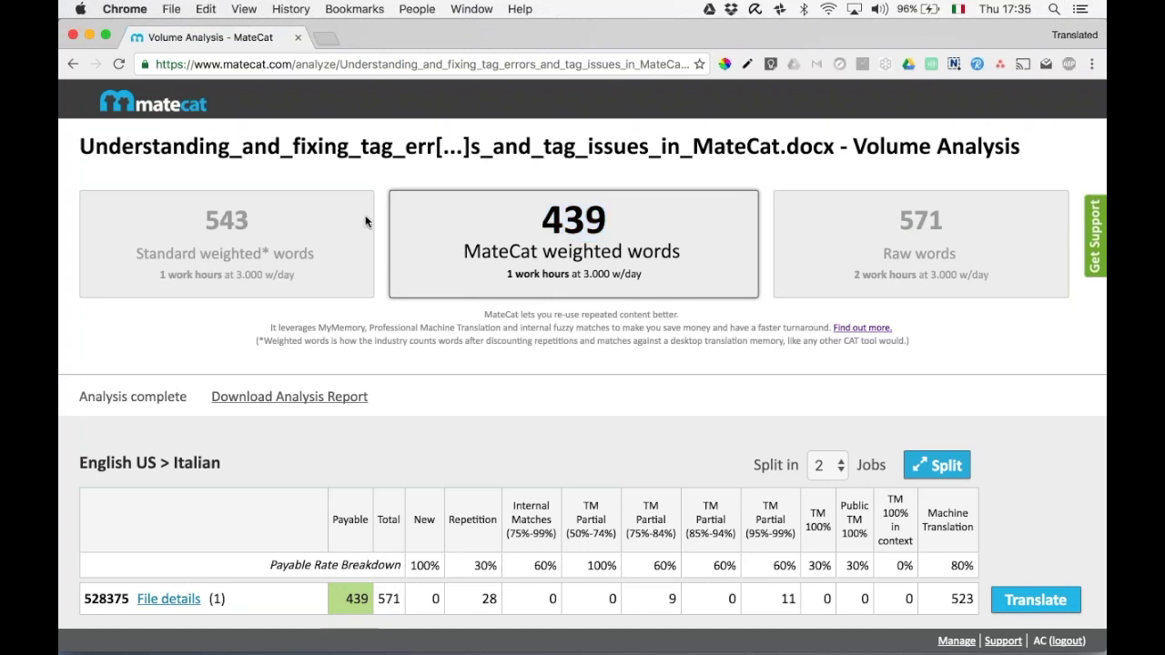
{"action": "left_click_drag", "start_coordinate": [610, 227], "coordinate": [542, 221]}
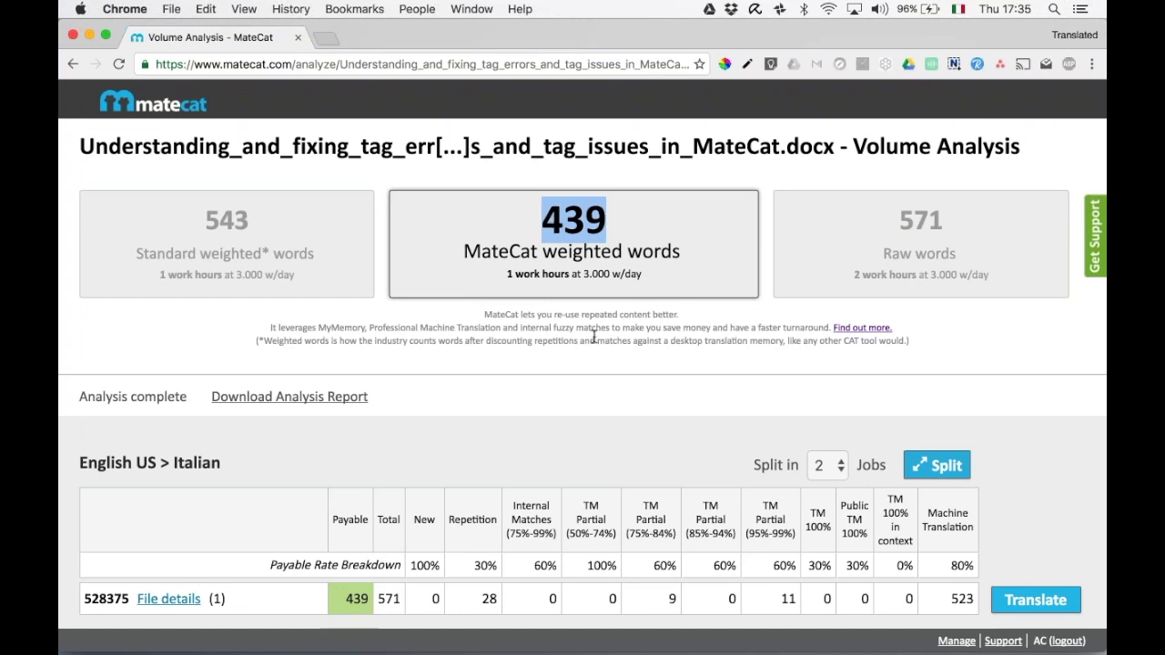
{"action": "scroll", "coordinate": [1030, 496], "scroll_direction": "down", "scroll_amount": 2}
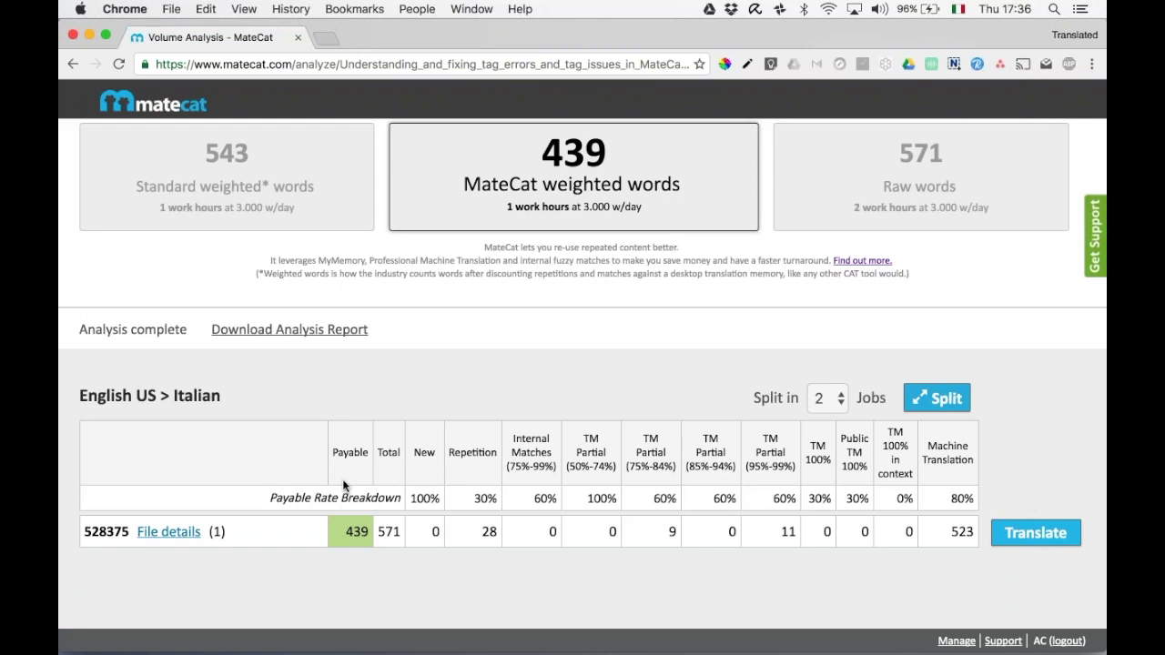
{"action": "left_click", "coordinate": [1017, 534]}
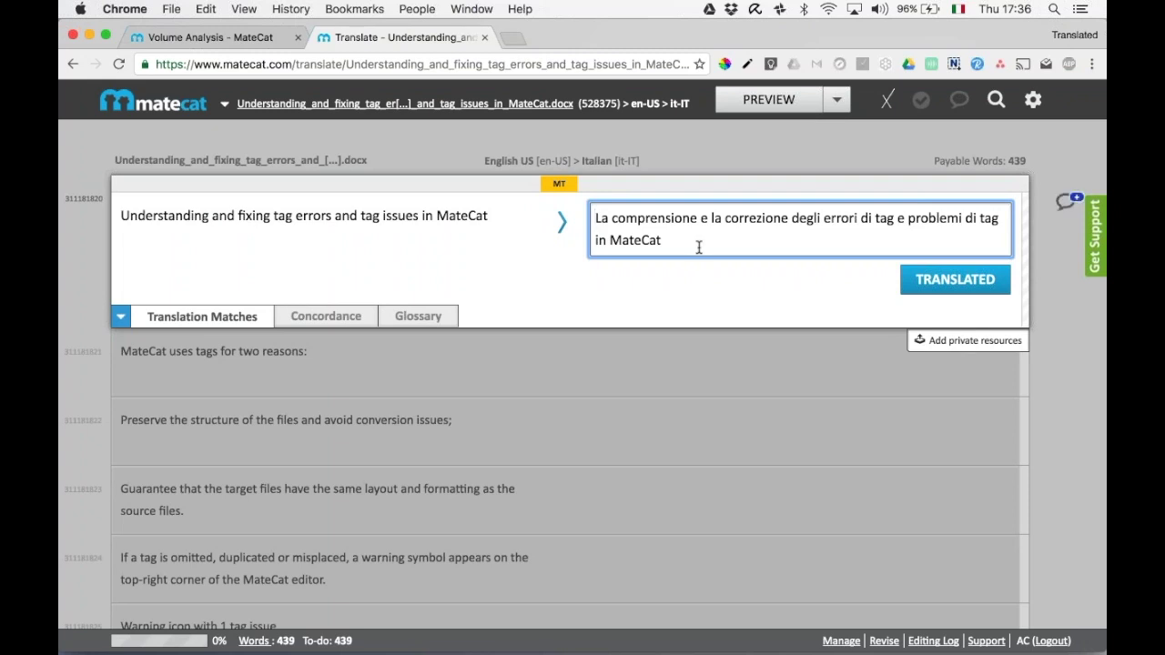
Replace the title's opening 'La comprensione e la correzione de' with 'Capire e correggere'.
{"action": "scroll", "coordinate": [583, 218], "scroll_direction": "down", "scroll_amount": 6}
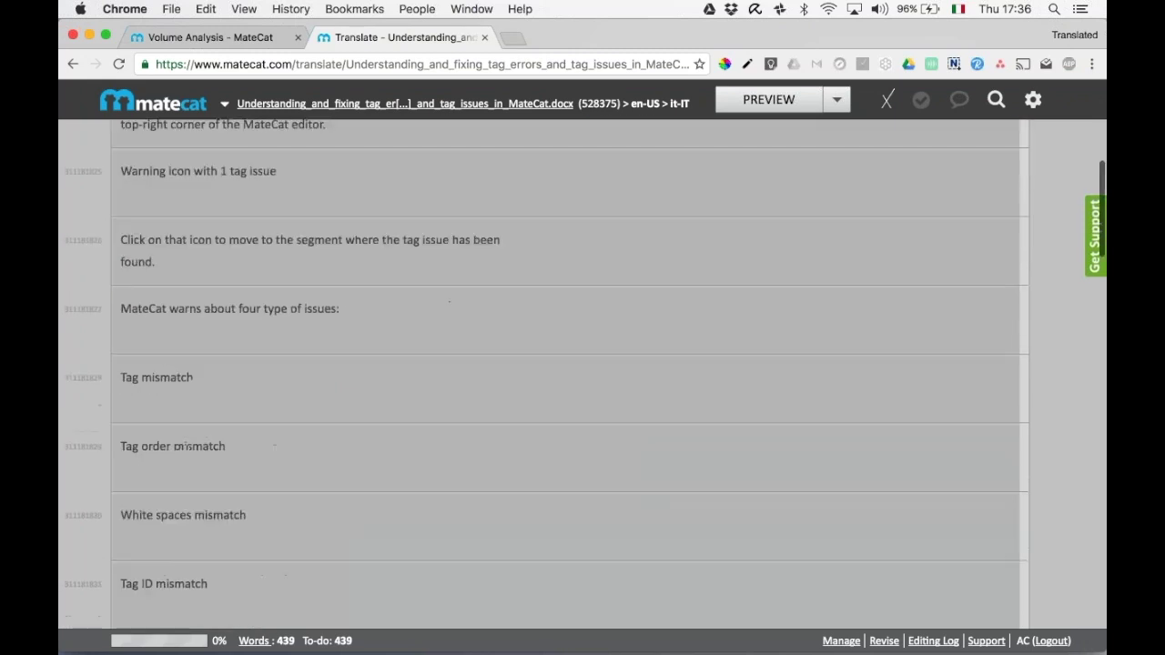
{"action": "scroll", "coordinate": [583, 219], "scroll_direction": "up", "scroll_amount": 7}
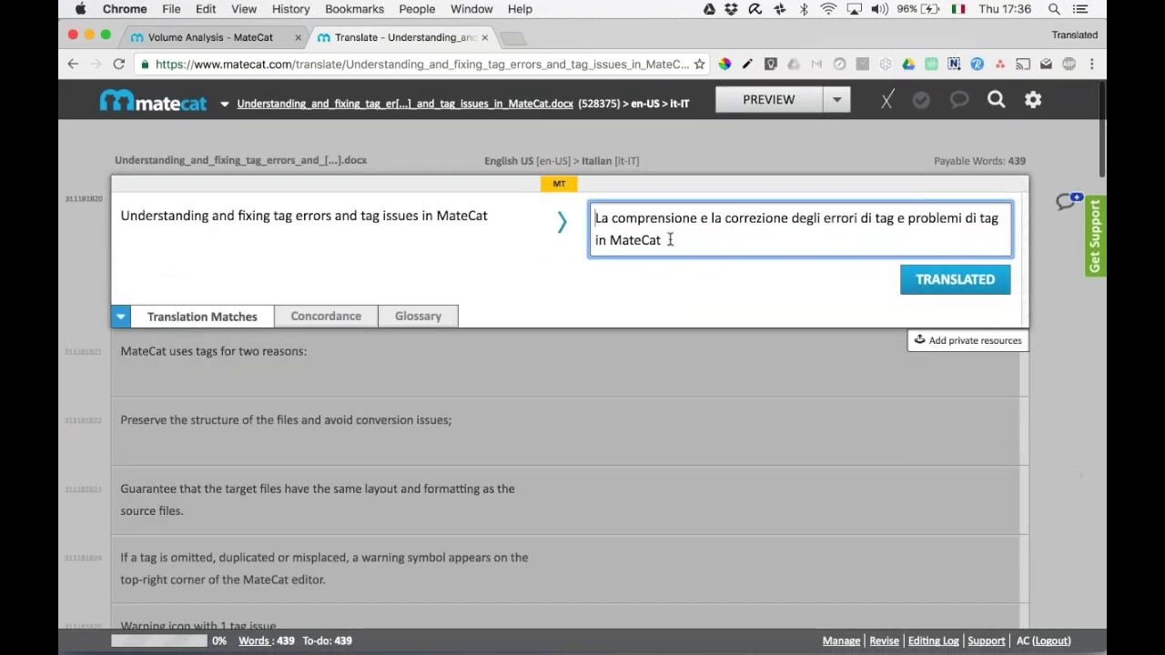
{"action": "key", "text": "Up"}
{"action": "key", "text": "Left"}
{"action": "key", "text": "Left"}
{"action": "key", "text": "Left"}
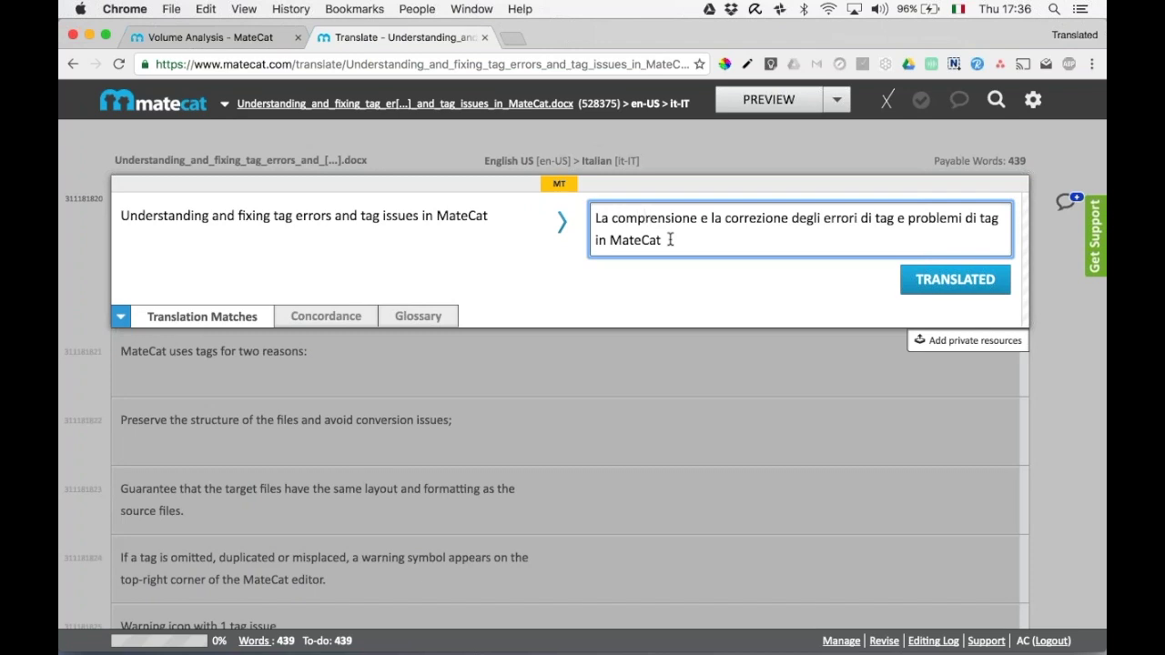
{"action": "key", "text": "Left"}
{"action": "key", "text": "Left"}
{"action": "key", "text": "Left"}
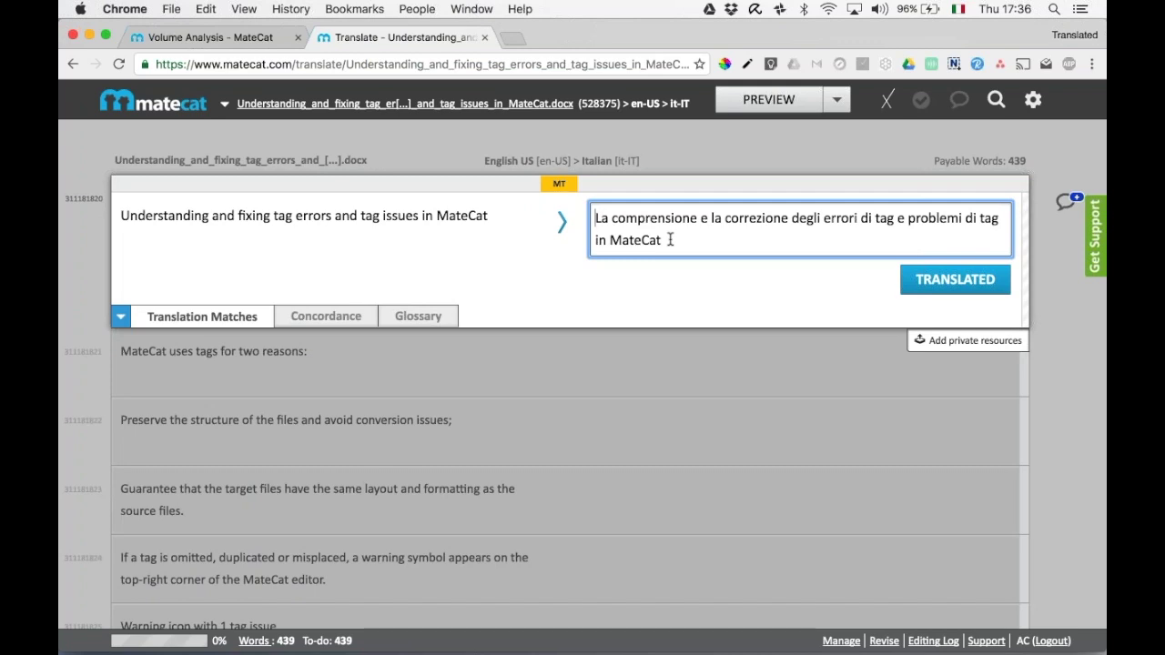
{"action": "key", "text": "shift+Right"}
{"action": "key", "text": "shift+Right"}
{"action": "key", "text": "shift+Right"}
{"action": "key", "text": "shift+Right"}
{"action": "key", "text": "shift+Right"}
{"action": "key", "text": "shift+Right"}
{"action": "key", "text": "shift+Right"}
{"action": "key", "text": "shift+Right"}
{"action": "key", "text": "shift+Right"}
{"action": "key", "text": "shift+Right"}
{"action": "key", "text": "shift+Right"}
{"action": "key", "text": "shift+Right"}
{"action": "key", "text": "shift+Right"}
{"action": "key", "text": "shift+Right"}
{"action": "key", "text": "shift+Right"}
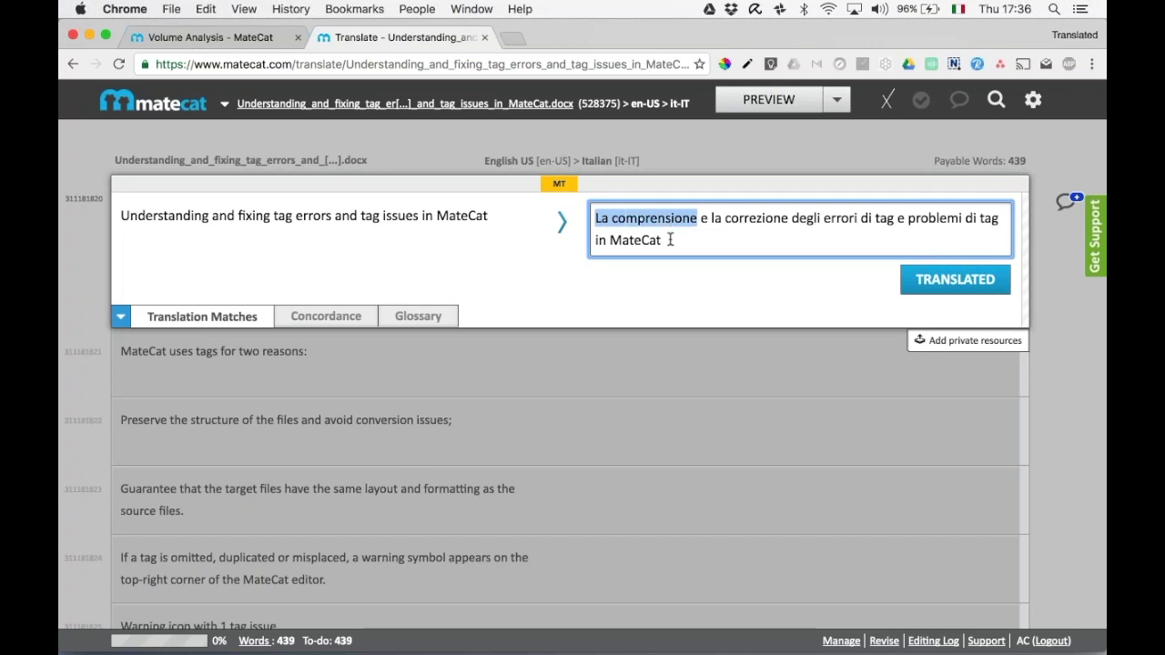
{"action": "type", "text": "Capir"}
{"action": "type", "text": "correggere"}
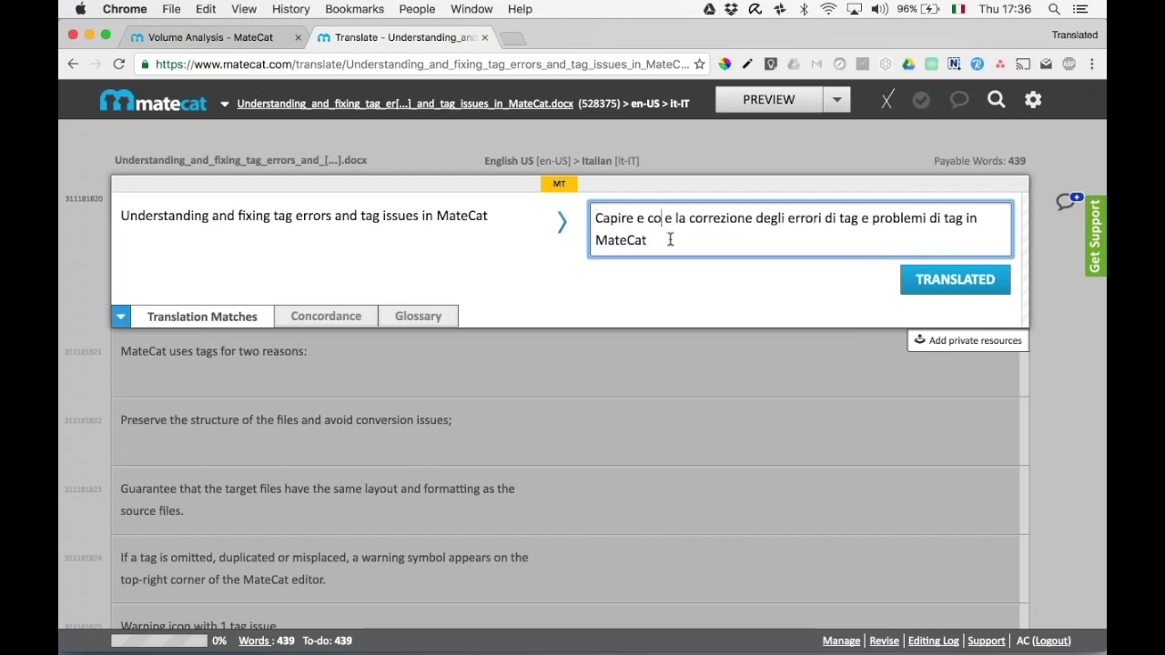
{"action": "key", "text": "shift+Right"}
{"action": "key", "text": "shift+Right"}
{"action": "key", "text": "shift+Right"}
{"action": "key", "text": "shift+Right"}
{"action": "key", "text": "shift+Right"}
{"action": "key", "text": "shift+Right"}
{"action": "key", "text": "shift+Right"}
{"action": "key", "text": "shift+Right"}
{"action": "key", "text": "shift+Right"}
{"action": "key", "text": "shift+Right"}
{"action": "key", "text": "shift+Right"}
{"action": "key", "text": "shift+Right"}
{"action": "key", "text": "shift+Right"}
{"action": "key", "text": "shift+Right"}
{"action": "key", "text": "shift+Right"}
{"action": "key", "text": "shift+Right"}
{"action": "key", "text": "shift+Right"}
{"action": "key", "text": "shift+Right"}
{"action": "key", "text": "shift+Right"}
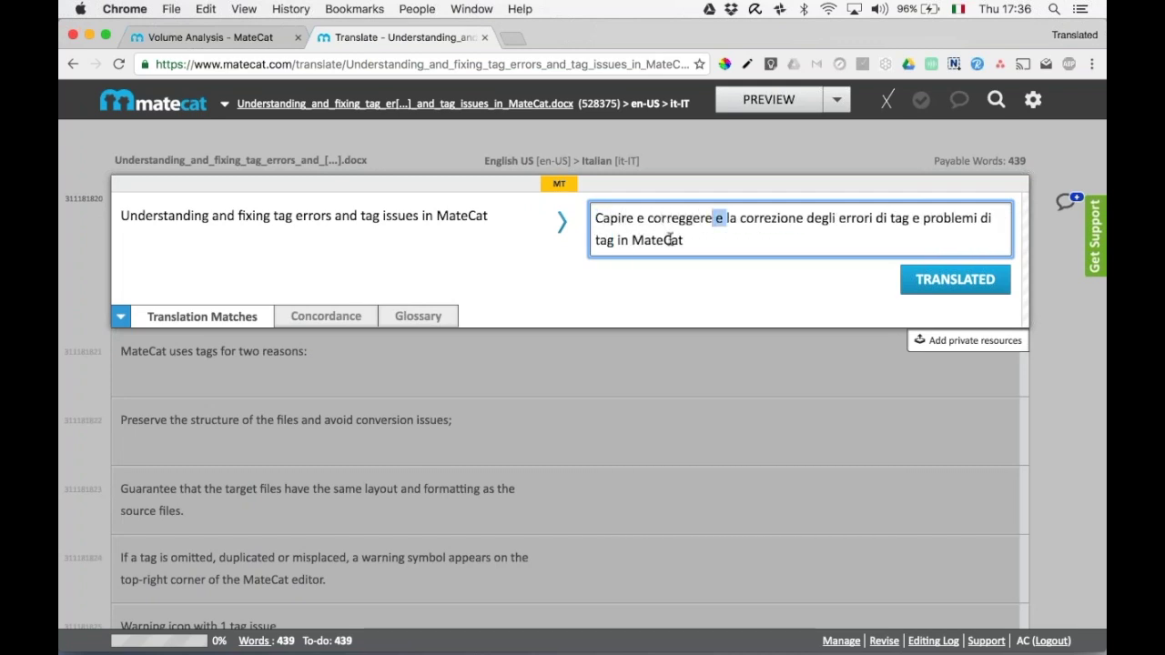
{"action": "key", "text": "BackSpace"}
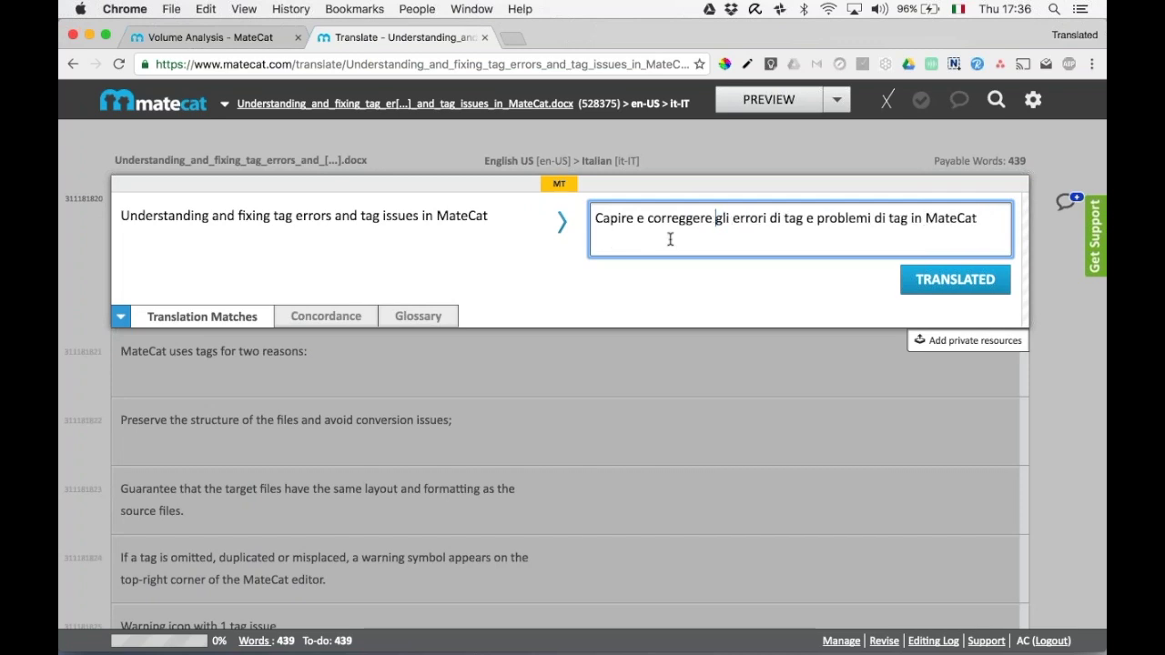
Reword the rest to 'e i problemi con i tag in MateCat' and mark it TRANSLATED.
{"action": "key", "text": "alt+Right"}
{"action": "key", "text": "alt+Right"}
{"action": "key", "text": "alt+Right"}
{"action": "key", "text": "alt+Right"}
{"action": "key", "text": "alt+Right"}
{"action": "type", "text": "i"}
{"action": "key", "text": "alt+Right"}
{"action": "key", "text": "Right"}
{"action": "key", "text": "Right"}
{"action": "key", "text": "BackSpace"}
{"action": "type", "text": "con"}
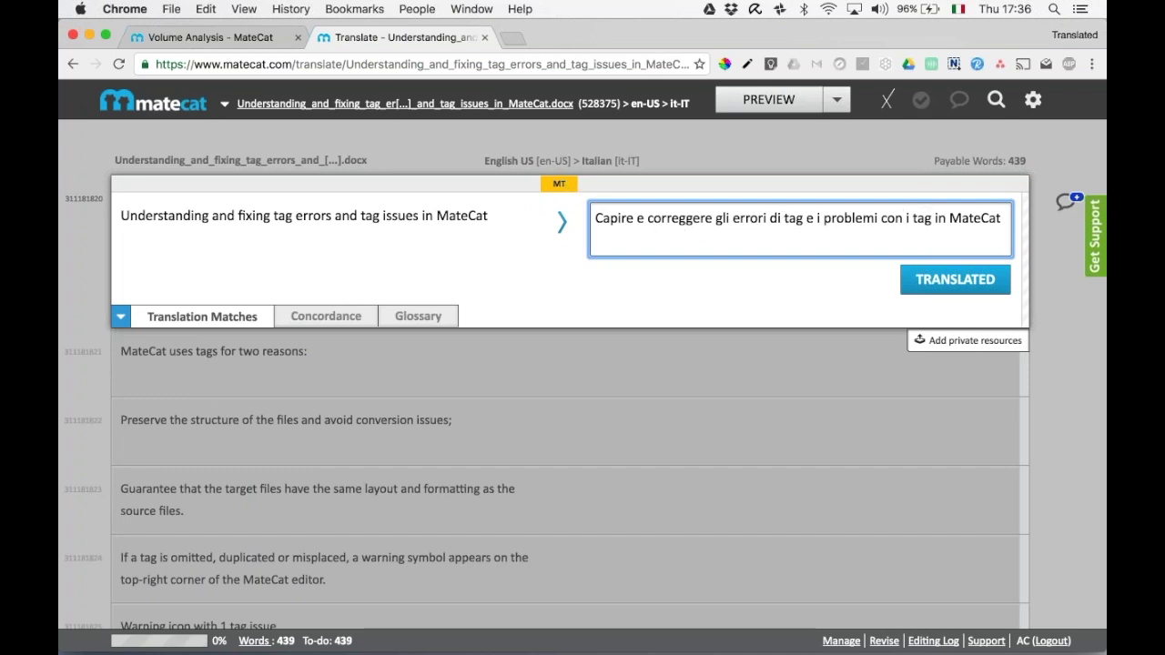
{"action": "left_click", "coordinate": [955, 280]}
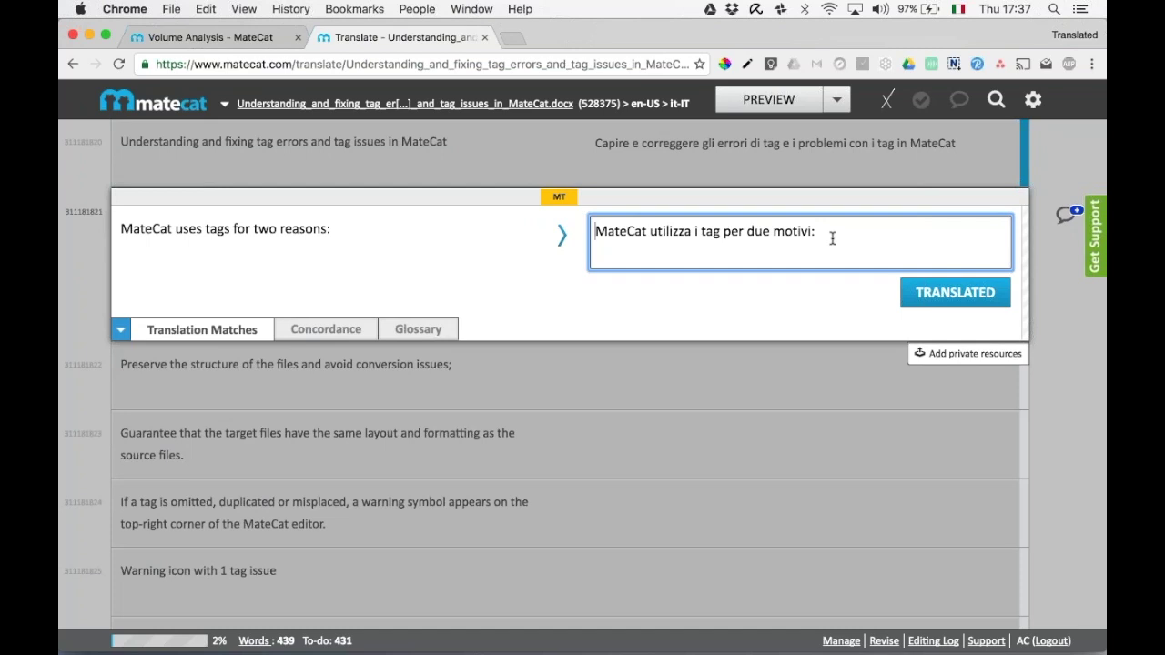
Confirm the second segment's translation, then download the Italian PREVIEW and open it in Word.
{"action": "left_click", "coordinate": [919, 293]}
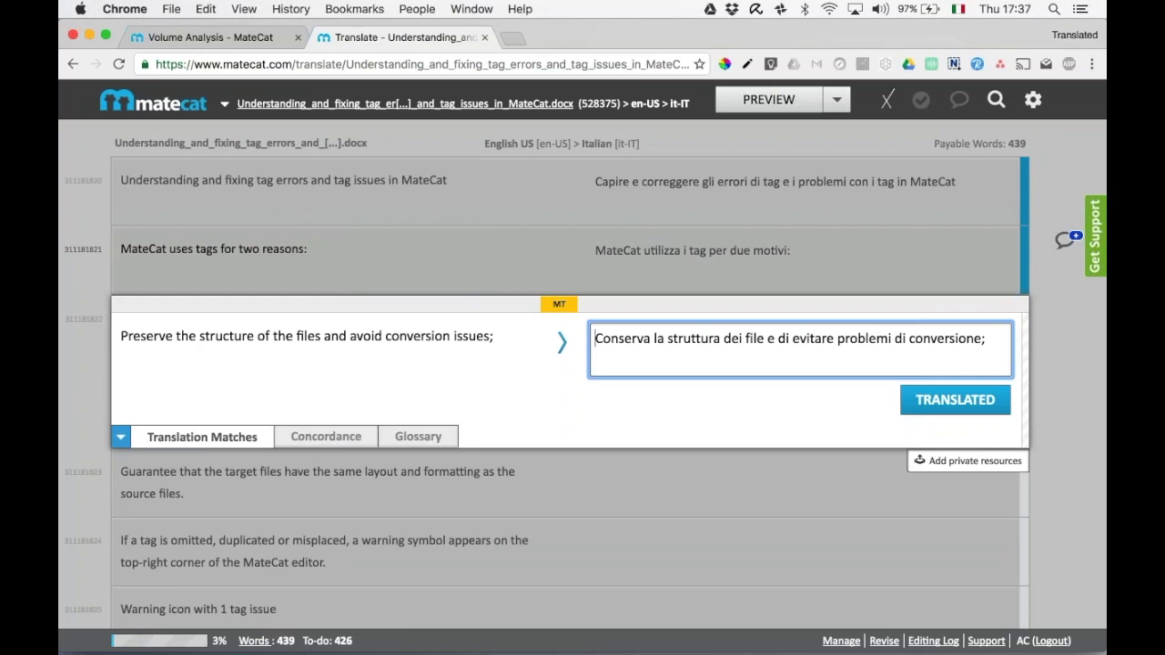
{"action": "scroll", "coordinate": [583, 364], "scroll_direction": "down", "scroll_amount": 1}
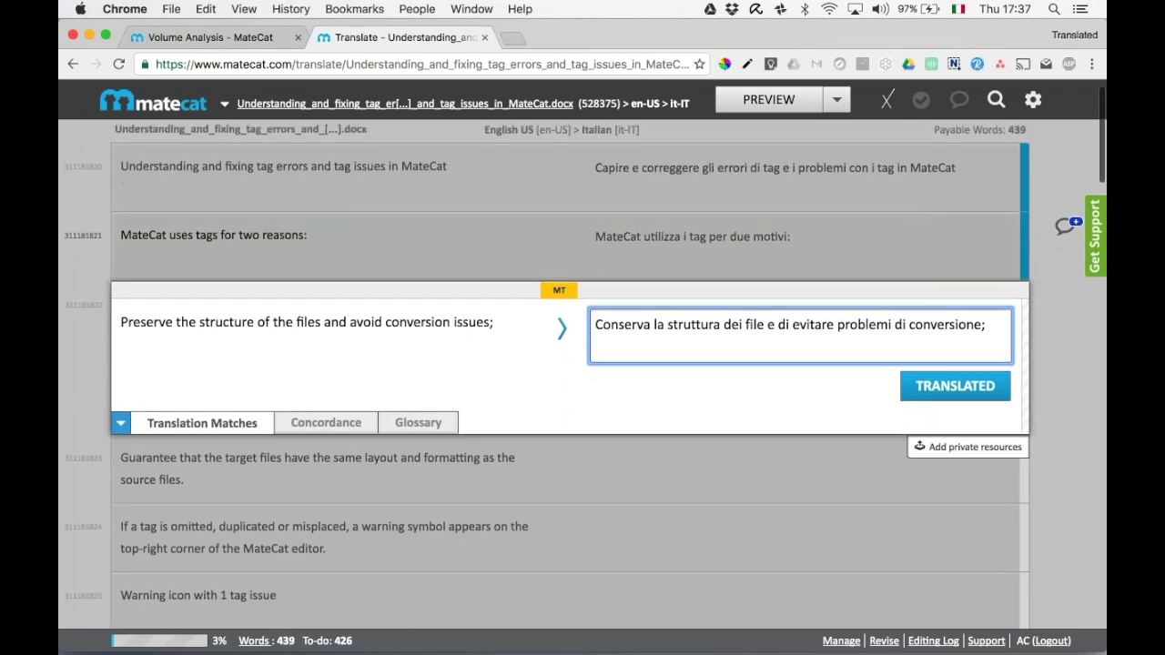
{"action": "scroll", "coordinate": [583, 364], "scroll_direction": "down", "scroll_amount": 2}
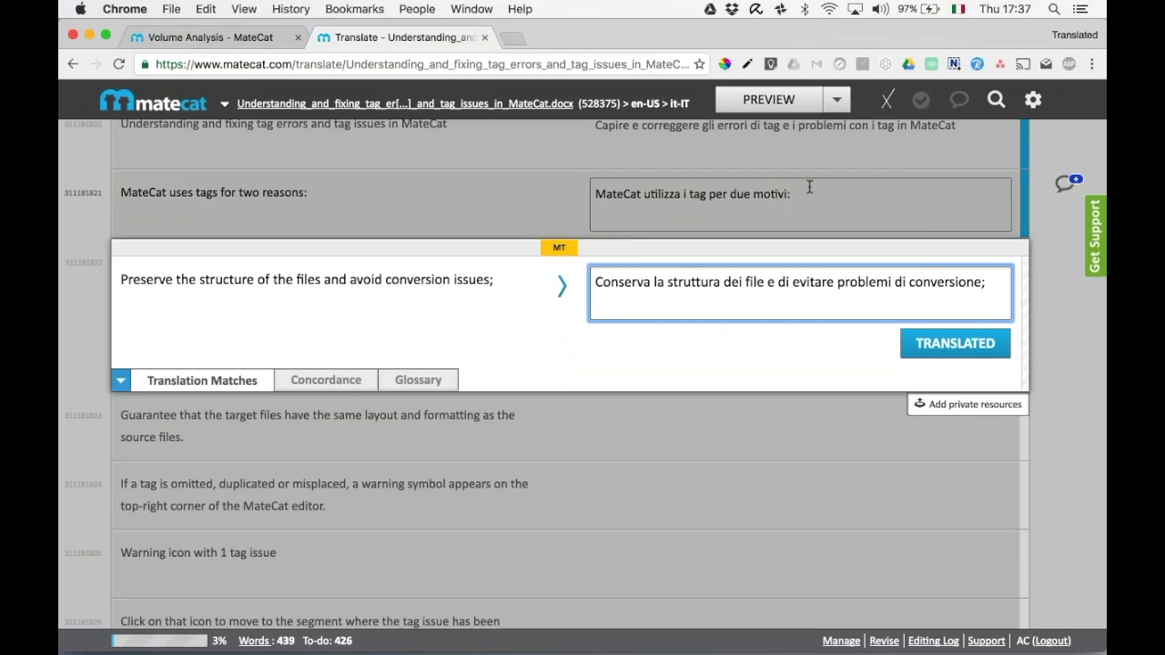
{"action": "left_click", "coordinate": [771, 99]}
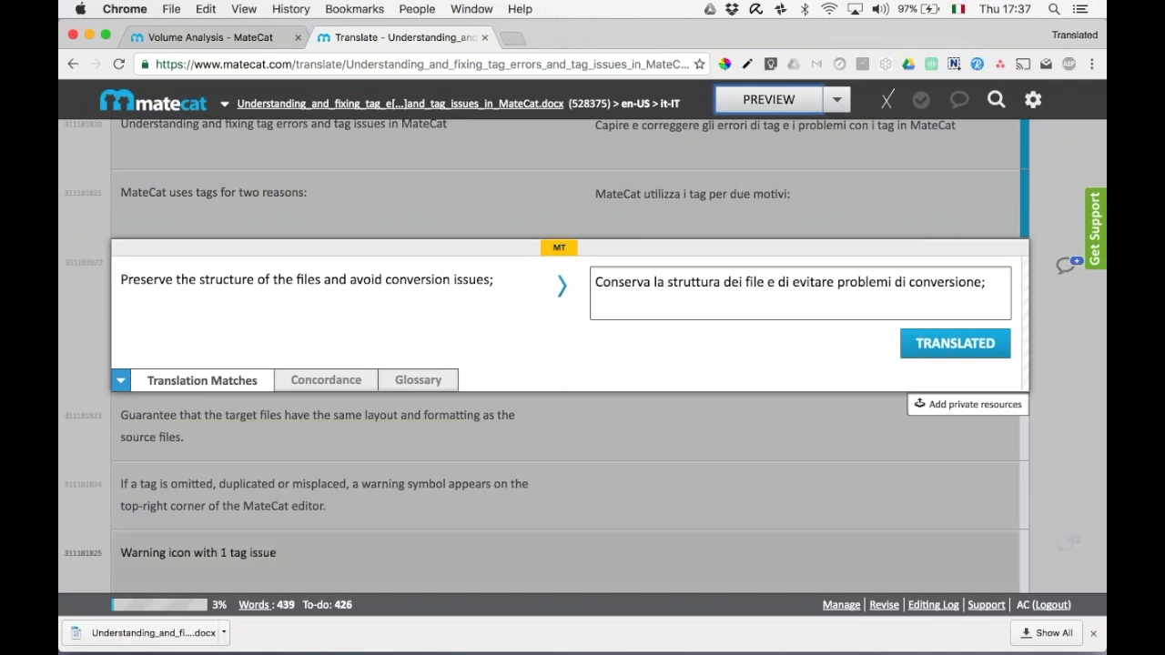
{"action": "left_click", "coordinate": [151, 634]}
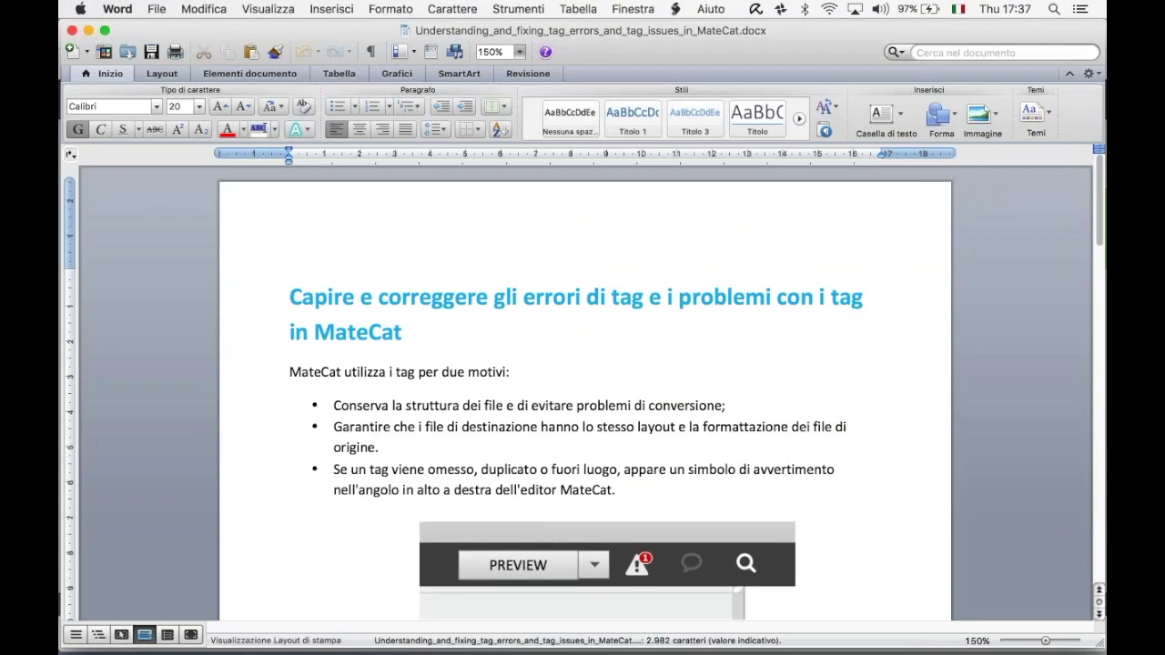
Review the Italian preview down to the 'per due motivi' line, then close Word.
{"action": "scroll", "coordinate": [399, 480], "scroll_direction": "down", "scroll_amount": 5}
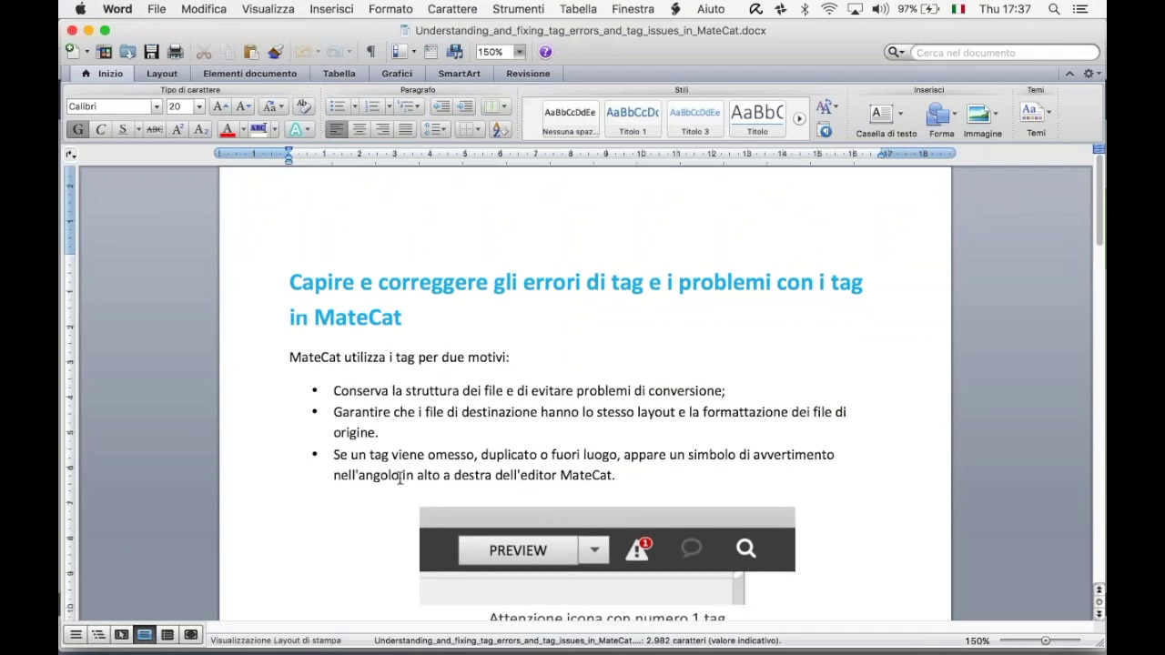
{"action": "scroll", "coordinate": [399, 480], "scroll_direction": "down", "scroll_amount": 10}
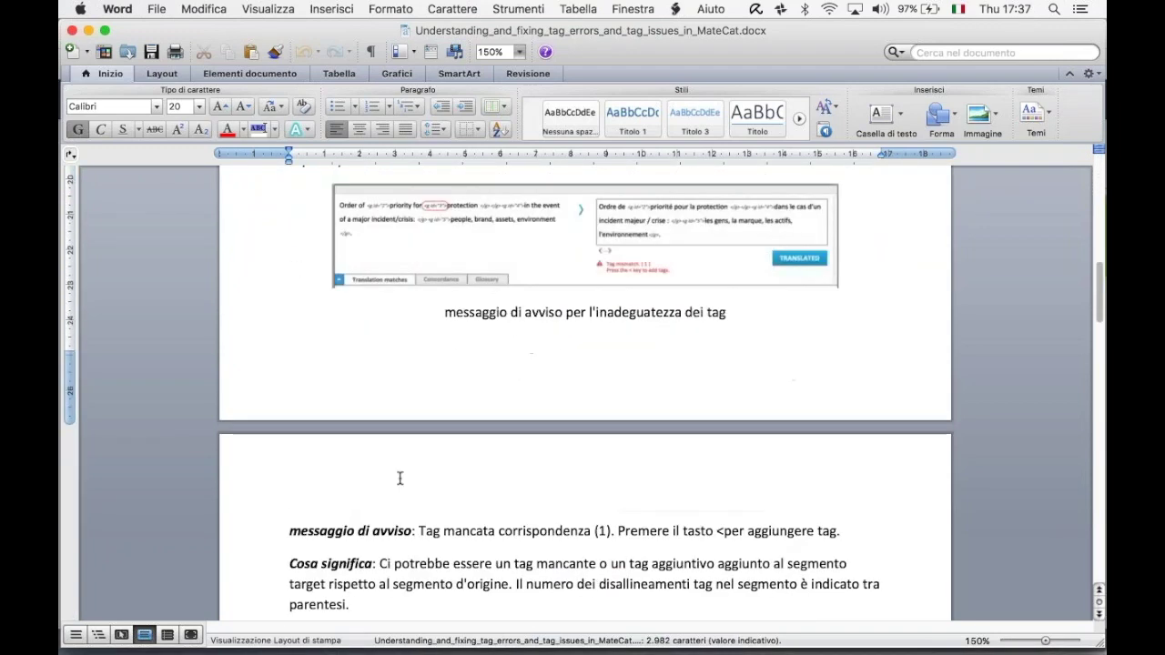
{"action": "scroll", "coordinate": [582, 392], "scroll_direction": "down", "scroll_amount": 10}
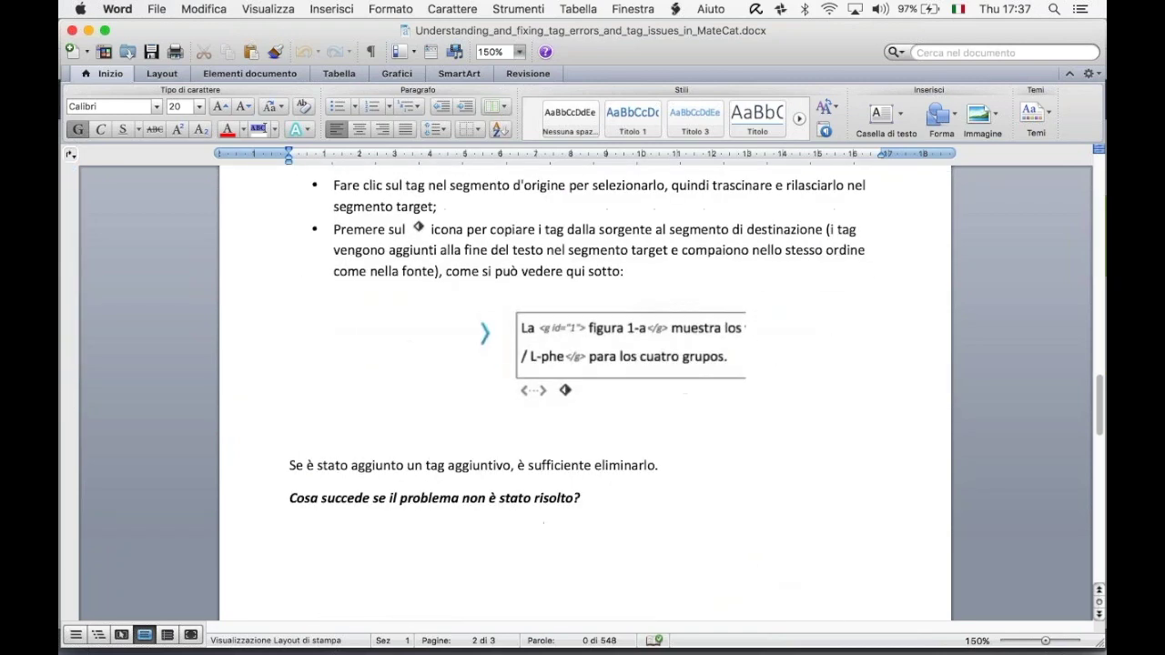
{"action": "scroll", "coordinate": [583, 392], "scroll_direction": "up", "scroll_amount": 20}
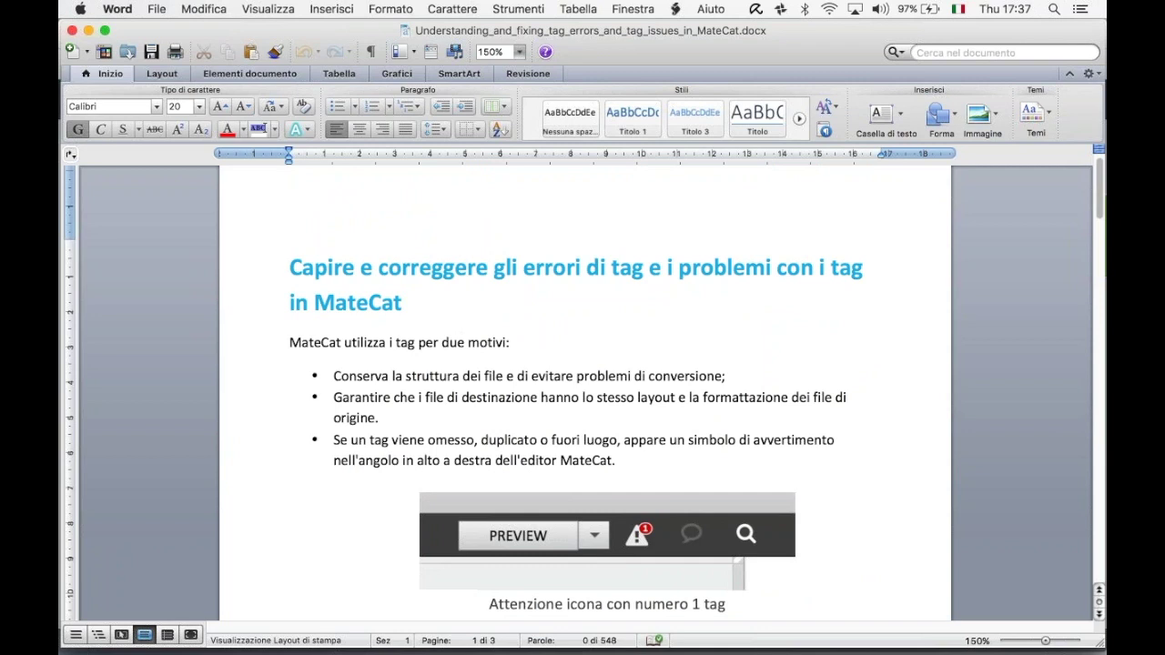
{"action": "scroll", "coordinate": [582, 391], "scroll_direction": "up", "scroll_amount": 2}
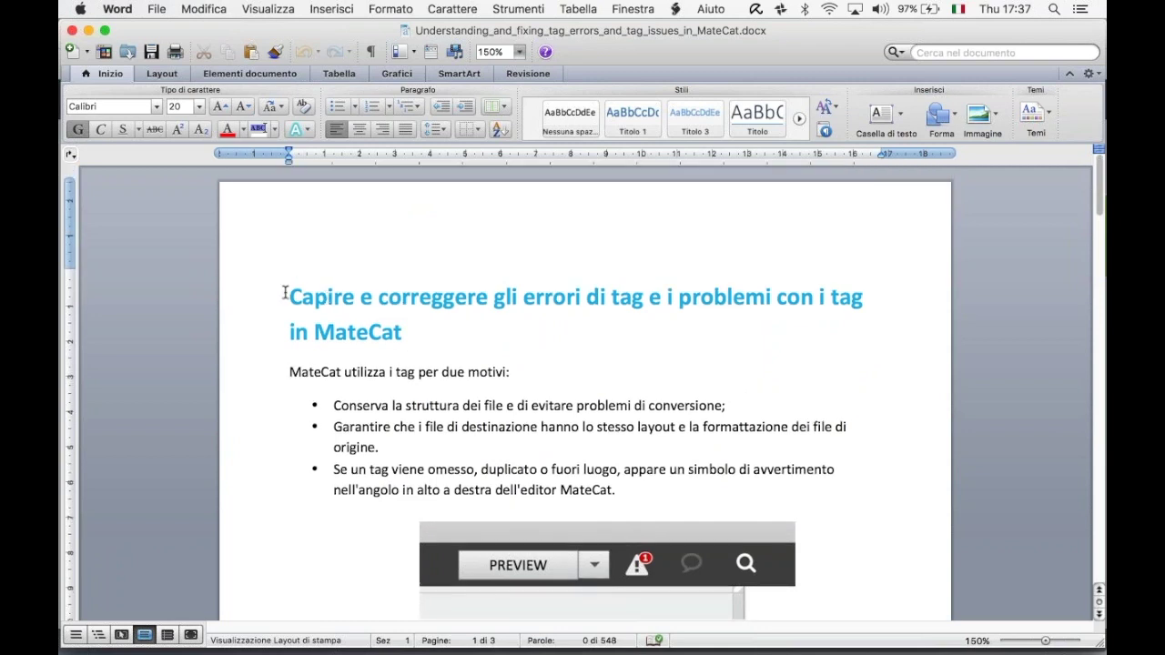
{"action": "left_click_drag", "start_coordinate": [288, 296], "coordinate": [508, 372]}
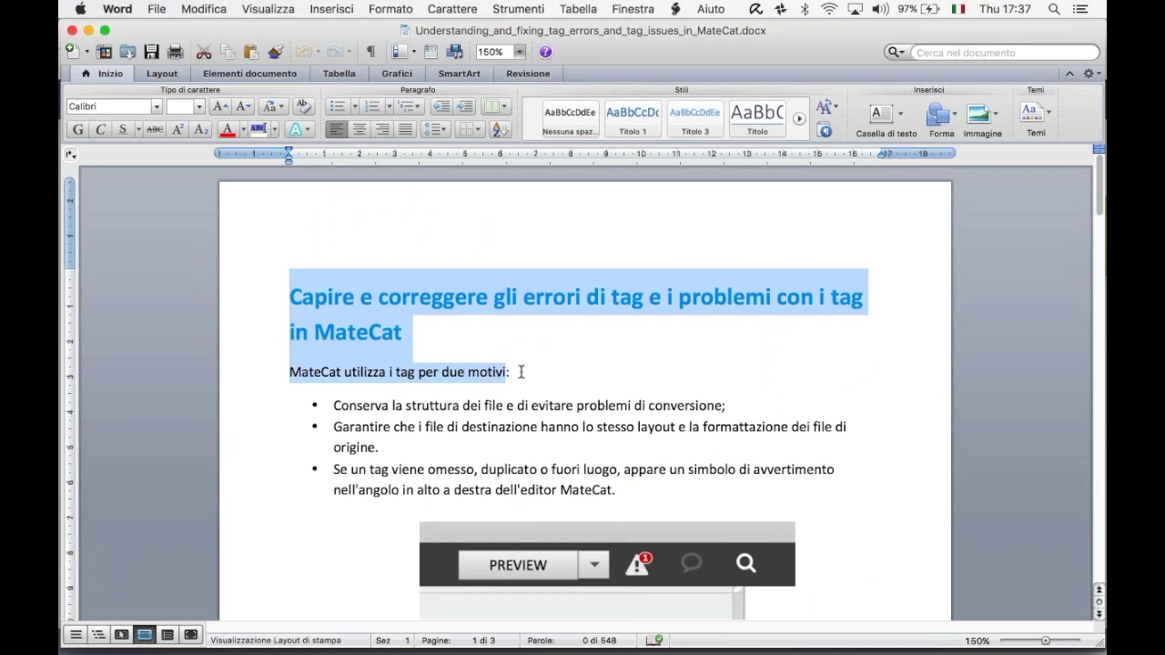
{"action": "left_click", "coordinate": [552, 372]}
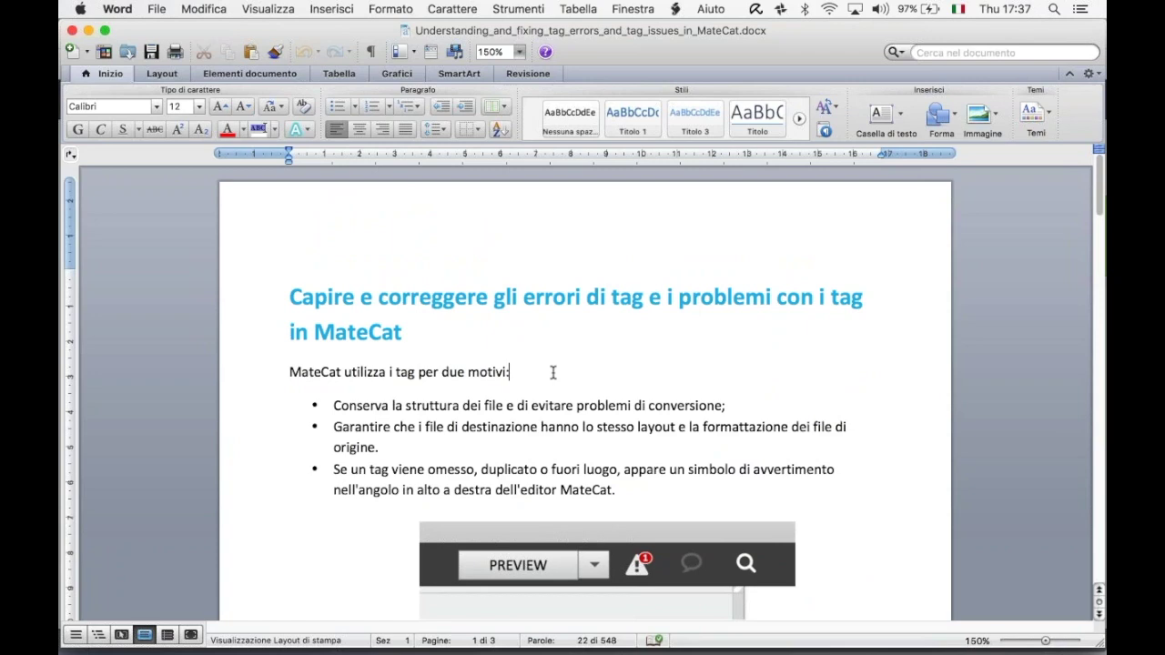
{"action": "scroll", "coordinate": [552, 372], "scroll_direction": "down", "scroll_amount": 5}
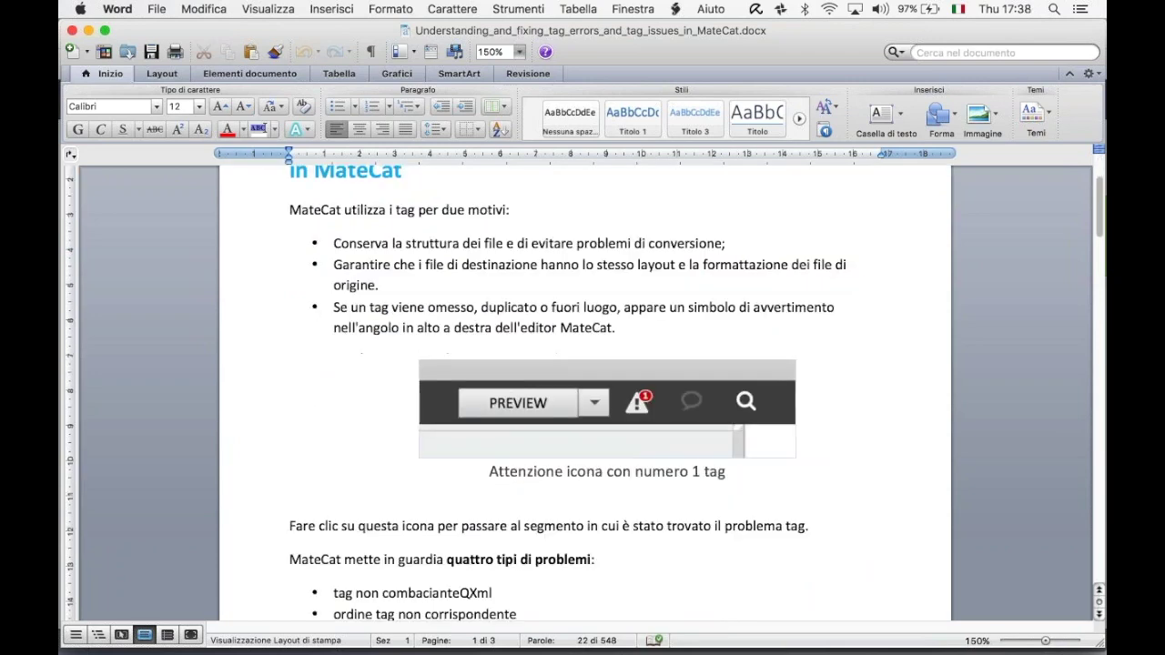
{"action": "scroll", "coordinate": [553, 372], "scroll_direction": "up", "scroll_amount": 4}
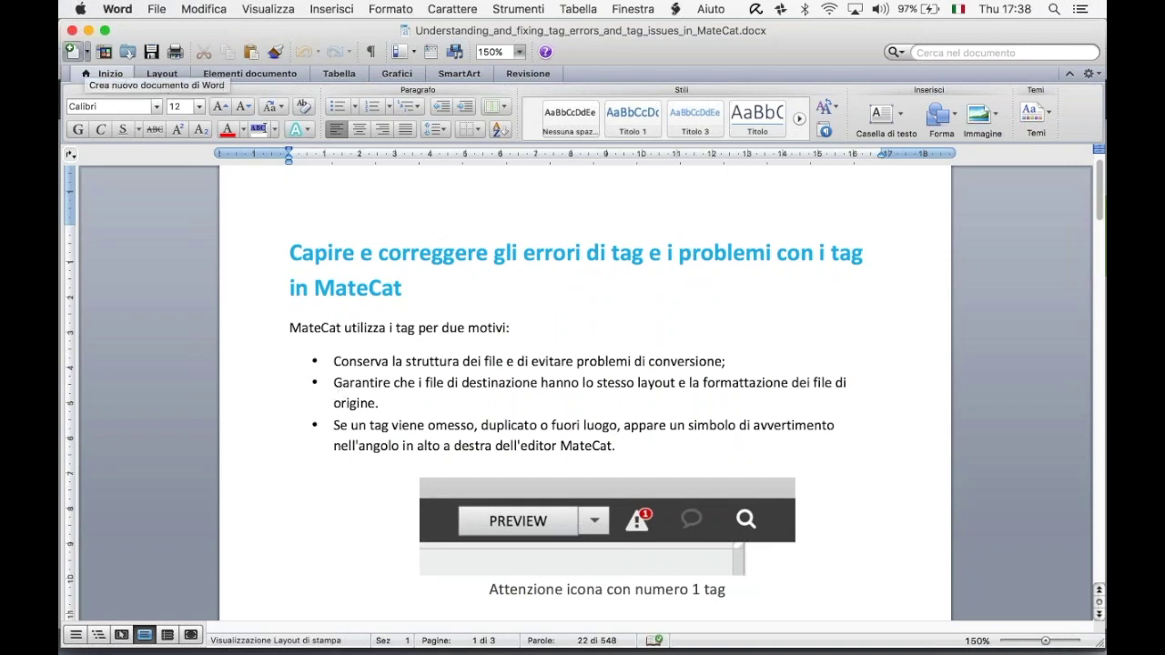
{"action": "left_click", "coordinate": [72, 31]}
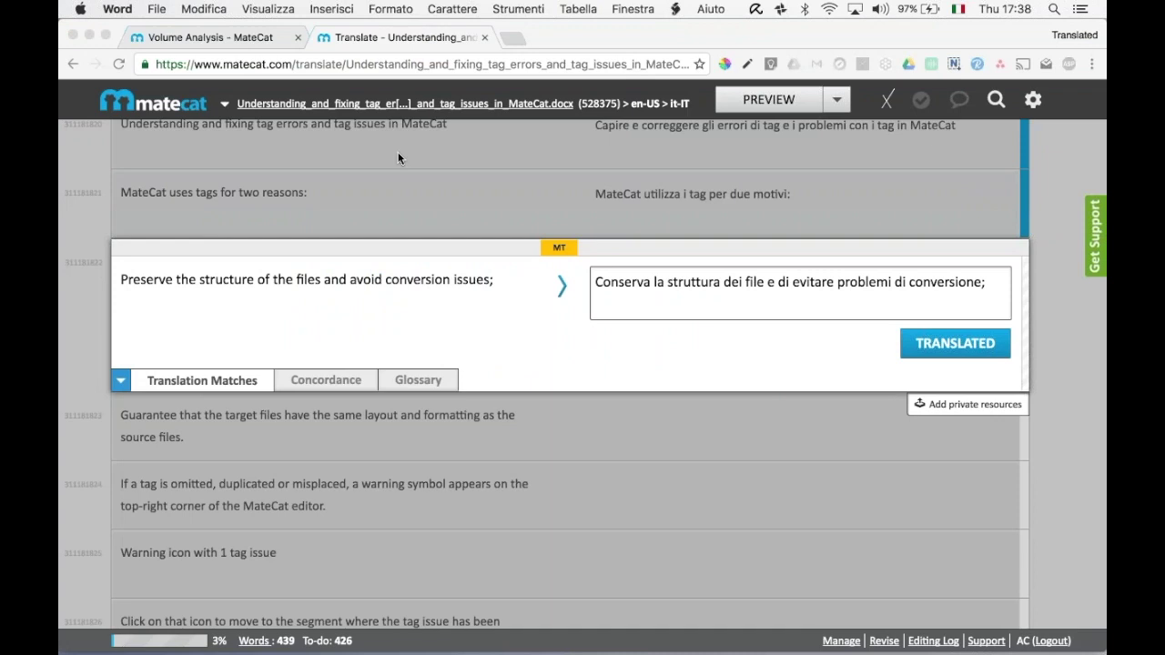
Return to MateCat's new-project page via the logo and close the Volume Analysis tab.
{"action": "scroll", "coordinate": [398, 158], "scroll_direction": "up", "scroll_amount": 2}
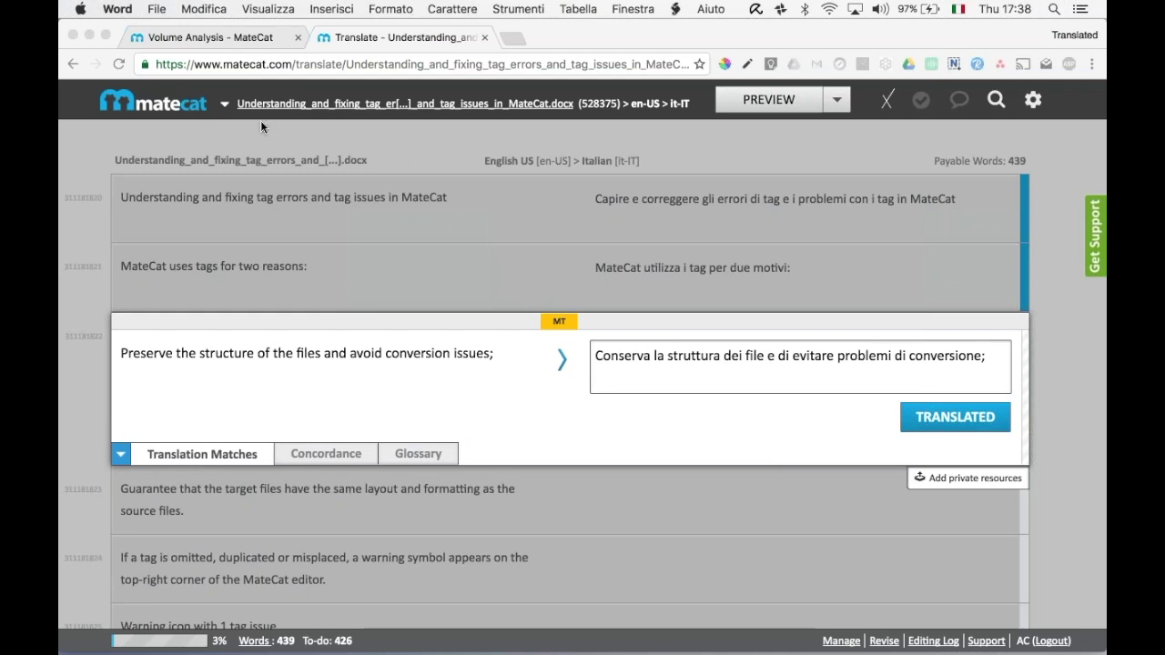
{"action": "left_click", "coordinate": [141, 106]}
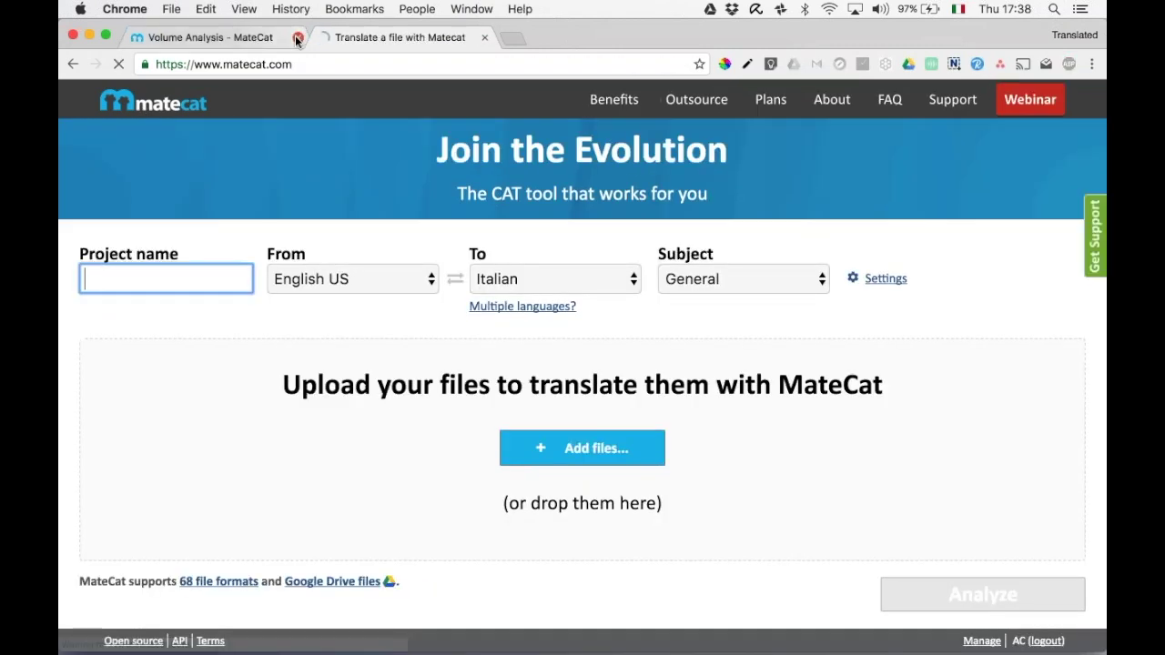
{"action": "left_click", "coordinate": [297, 38]}
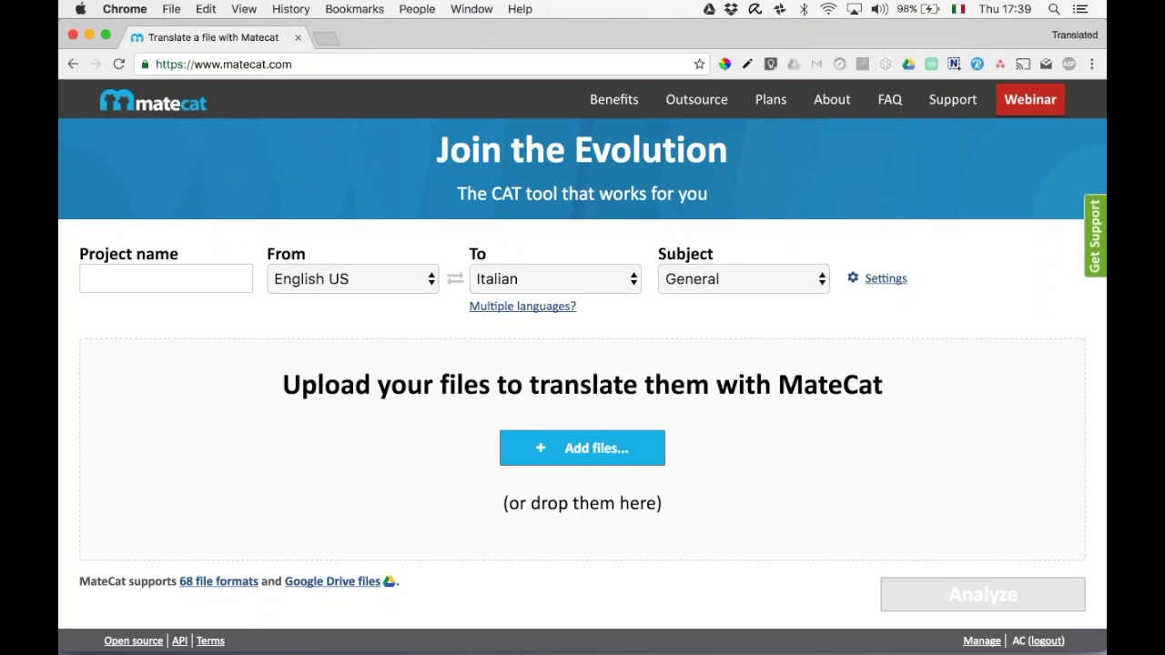
Reload the new-project page and open the '68 file formats' supported formats list.
{"action": "left_click", "coordinate": [119, 64]}
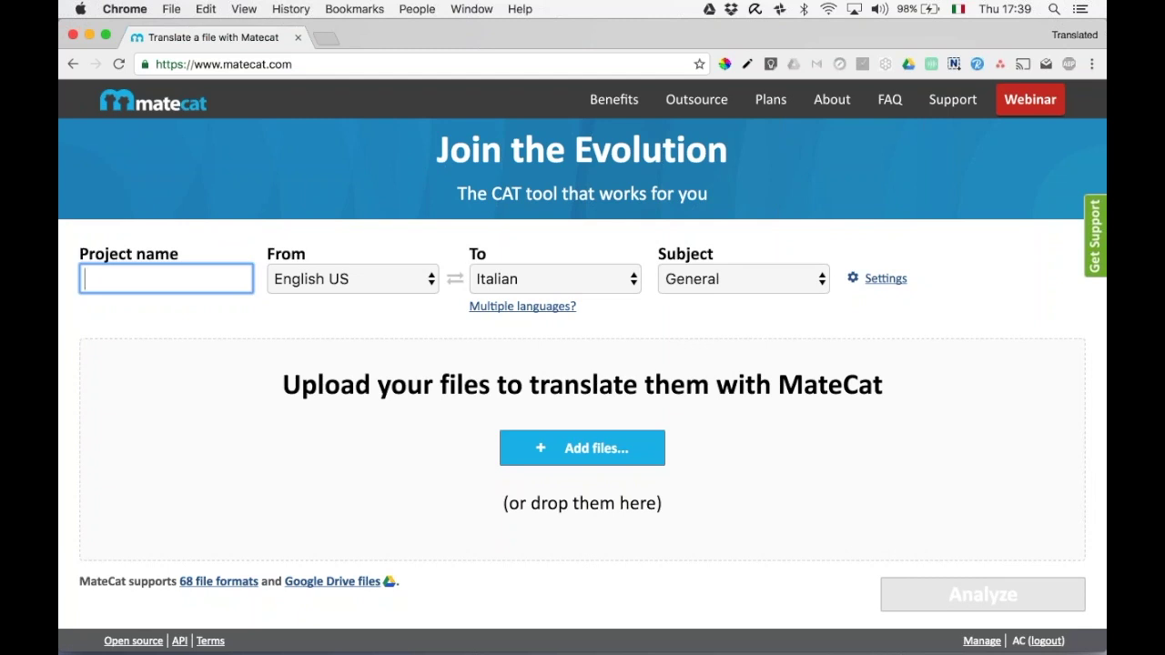
{"action": "left_click", "coordinate": [233, 587]}
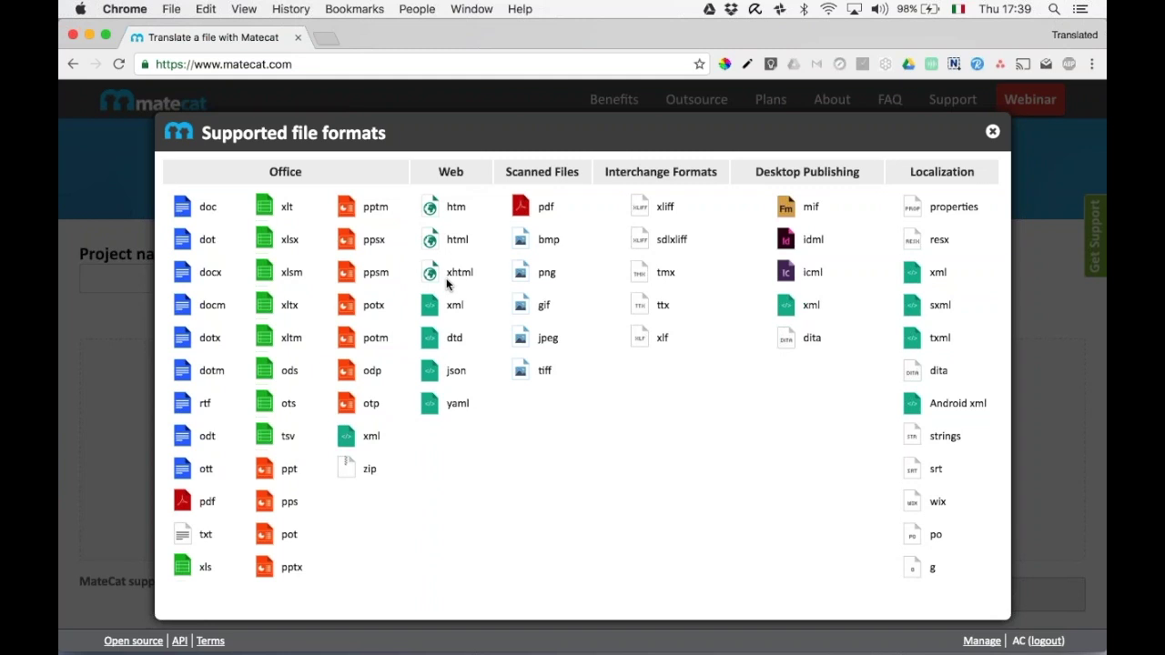
Highlight the Interchange formats (xliff to xlf), then close the supported formats list.
{"action": "left_click_drag", "start_coordinate": [658, 207], "coordinate": [669, 339]}
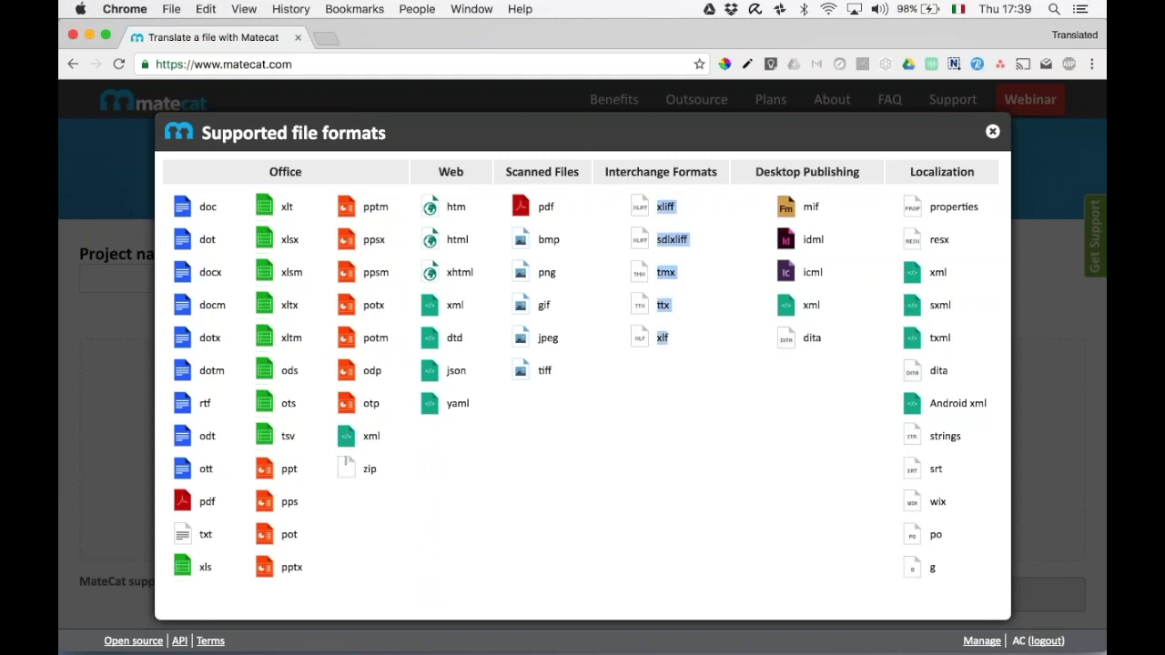
{"action": "left_click", "coordinate": [674, 340]}
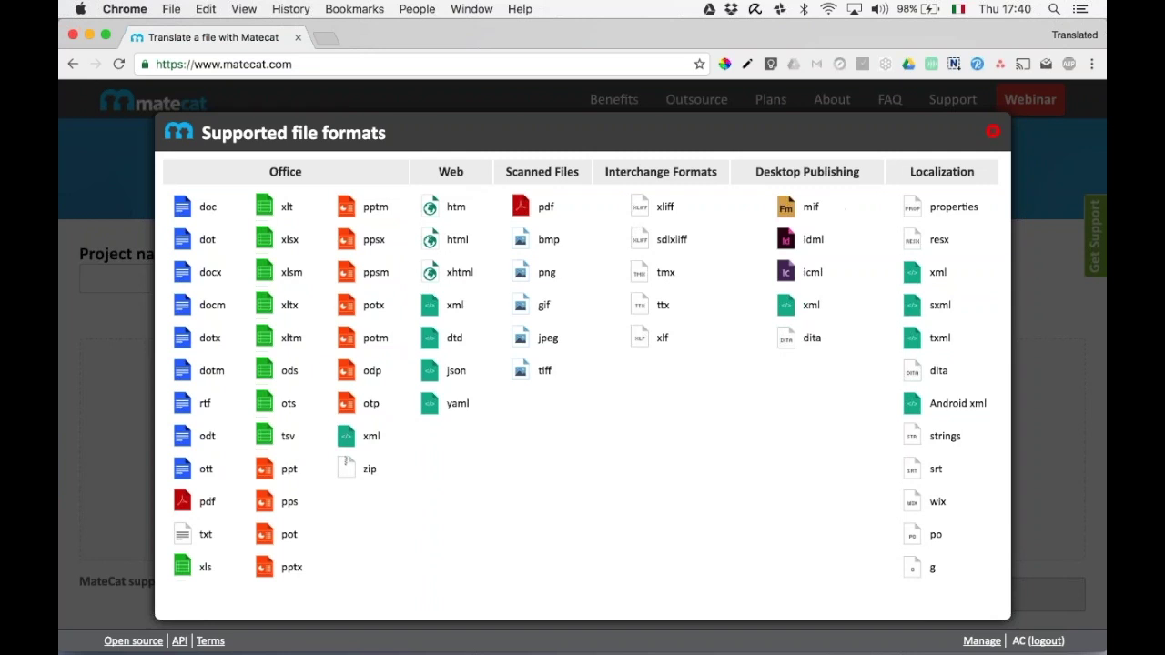
{"action": "left_click", "coordinate": [992, 134]}
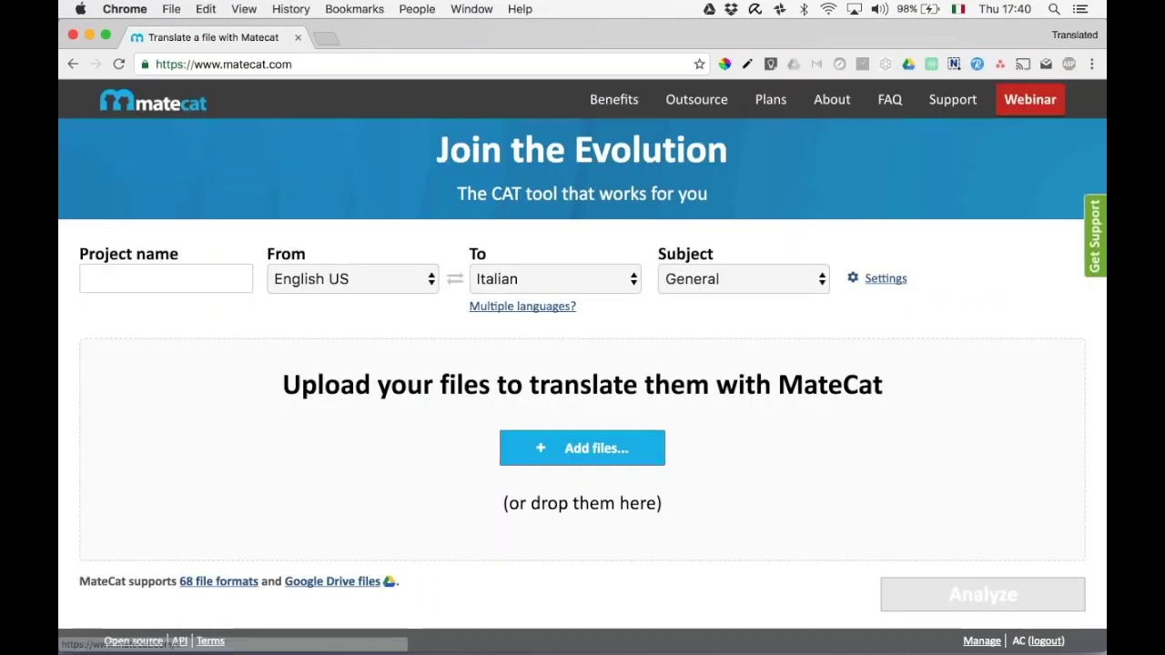
Add French and Spanish as target languages alongside Italian, giving 3 targets.
{"action": "left_click", "coordinate": [119, 66]}
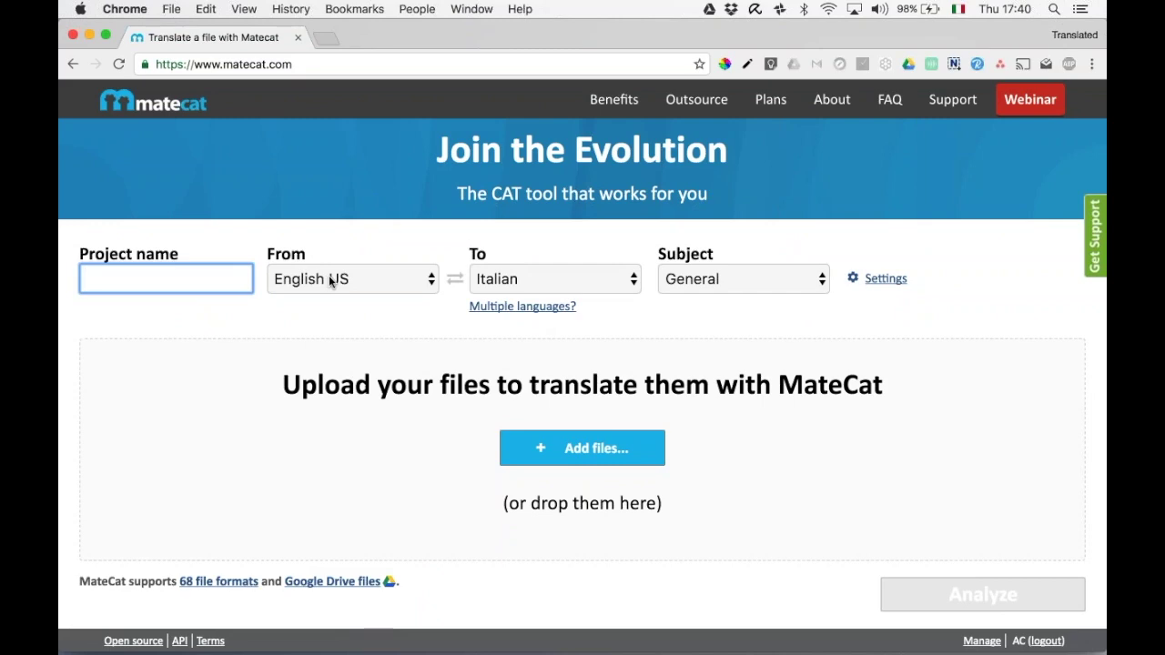
{"action": "left_click", "coordinate": [523, 306]}
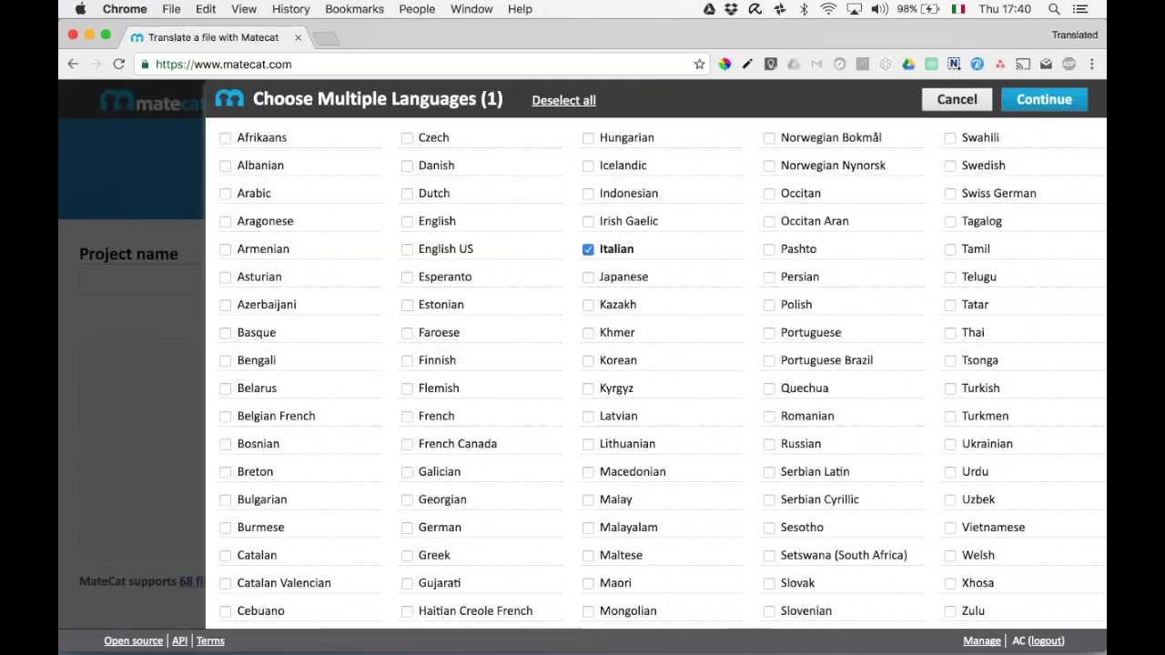
{"action": "scroll", "coordinate": [656, 355], "scroll_direction": "down", "scroll_amount": 3}
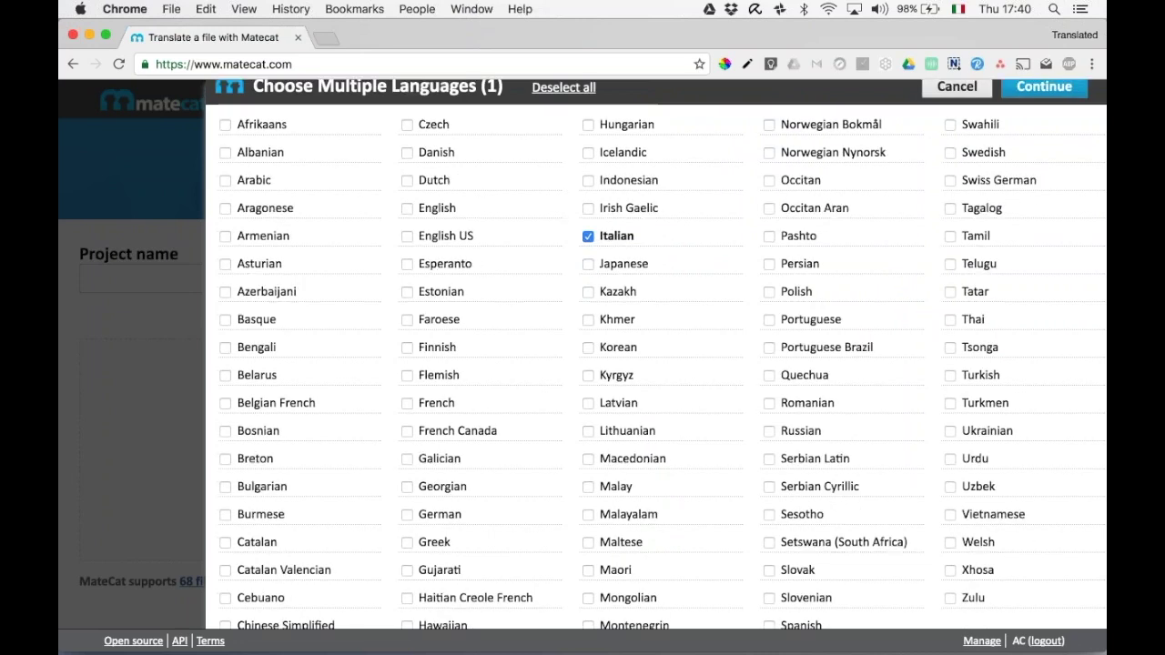
{"action": "scroll", "coordinate": [655, 355], "scroll_direction": "up", "scroll_amount": 3}
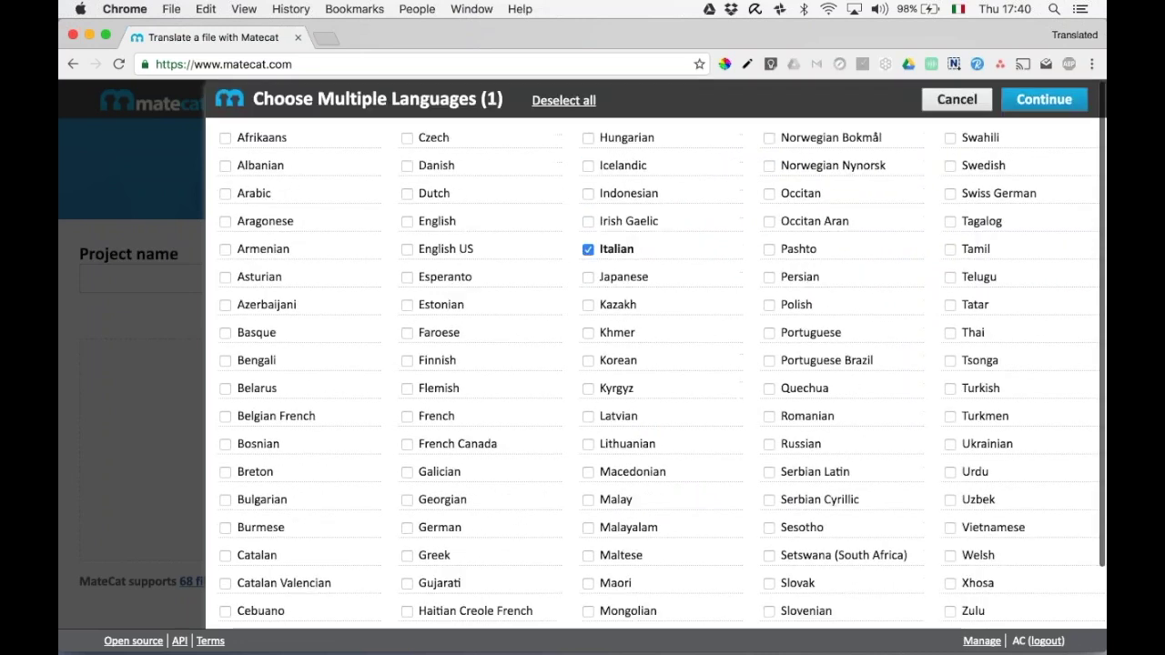
{"action": "scroll", "coordinate": [656, 355], "scroll_direction": "down", "scroll_amount": 3}
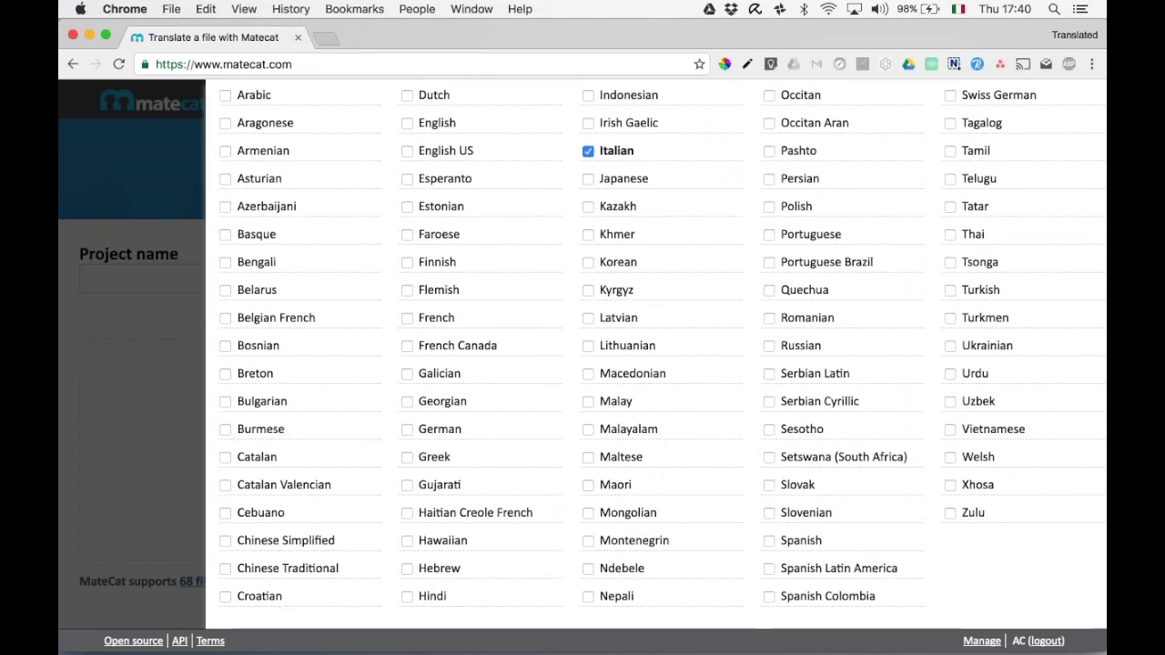
{"action": "scroll", "coordinate": [656, 355], "scroll_direction": "up", "scroll_amount": 3}
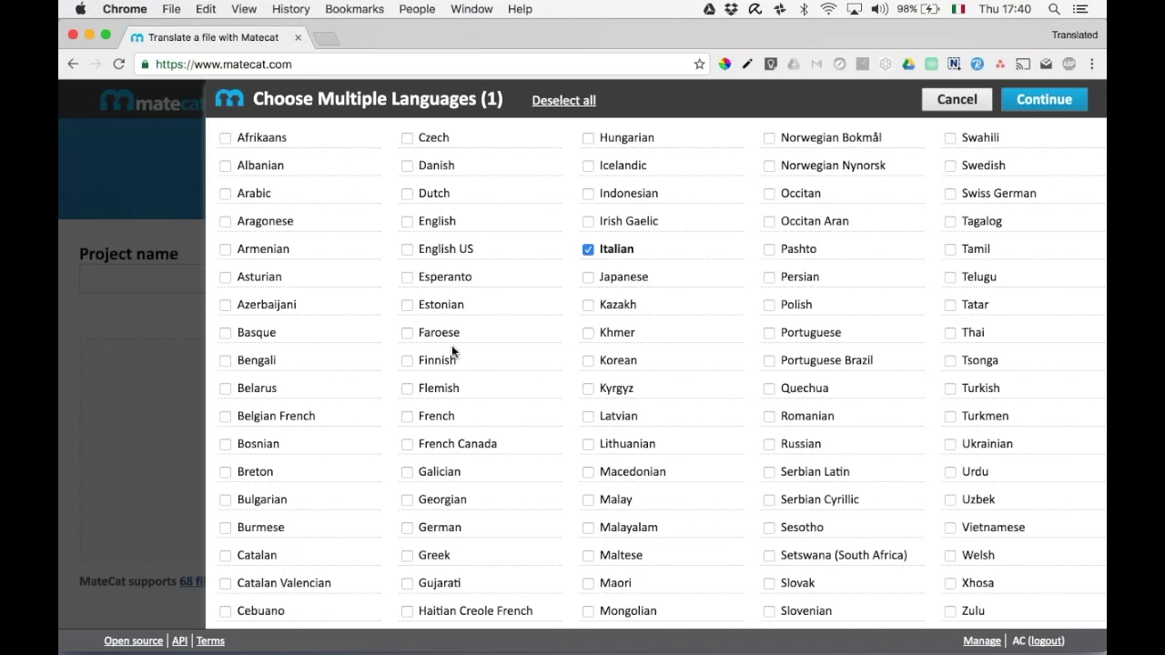
{"action": "left_click", "coordinate": [407, 418]}
{"action": "scroll", "coordinate": [761, 416], "scroll_direction": "down", "scroll_amount": 4}
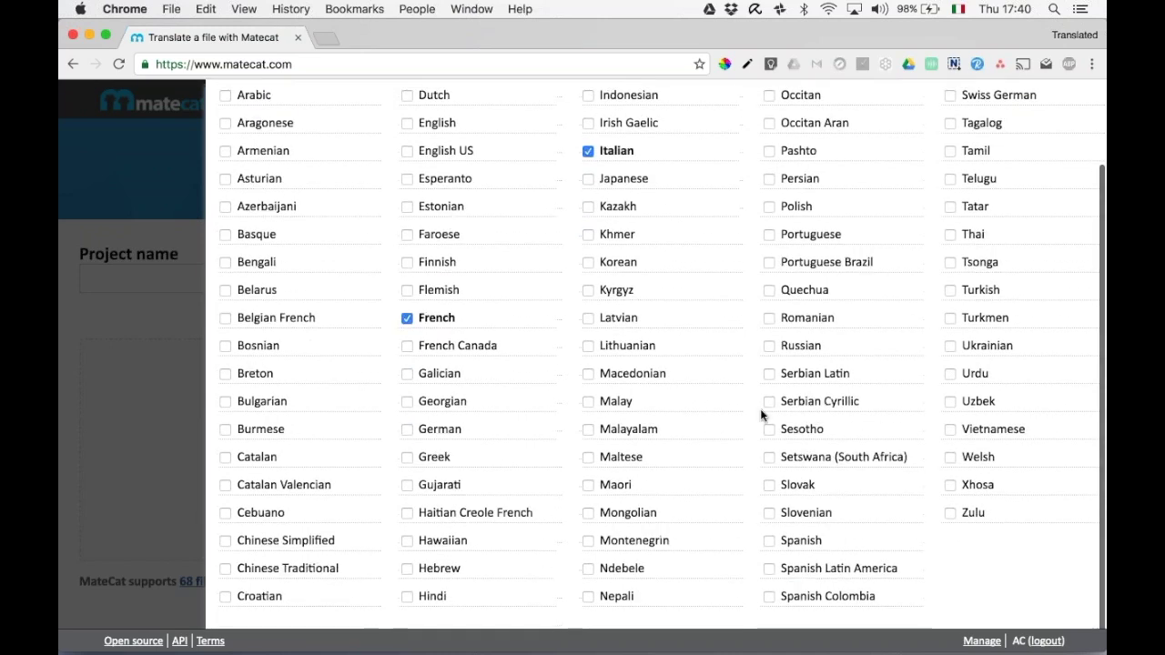
{"action": "left_click", "coordinate": [769, 543]}
{"action": "scroll", "coordinate": [693, 289], "scroll_direction": "up", "scroll_amount": 2}
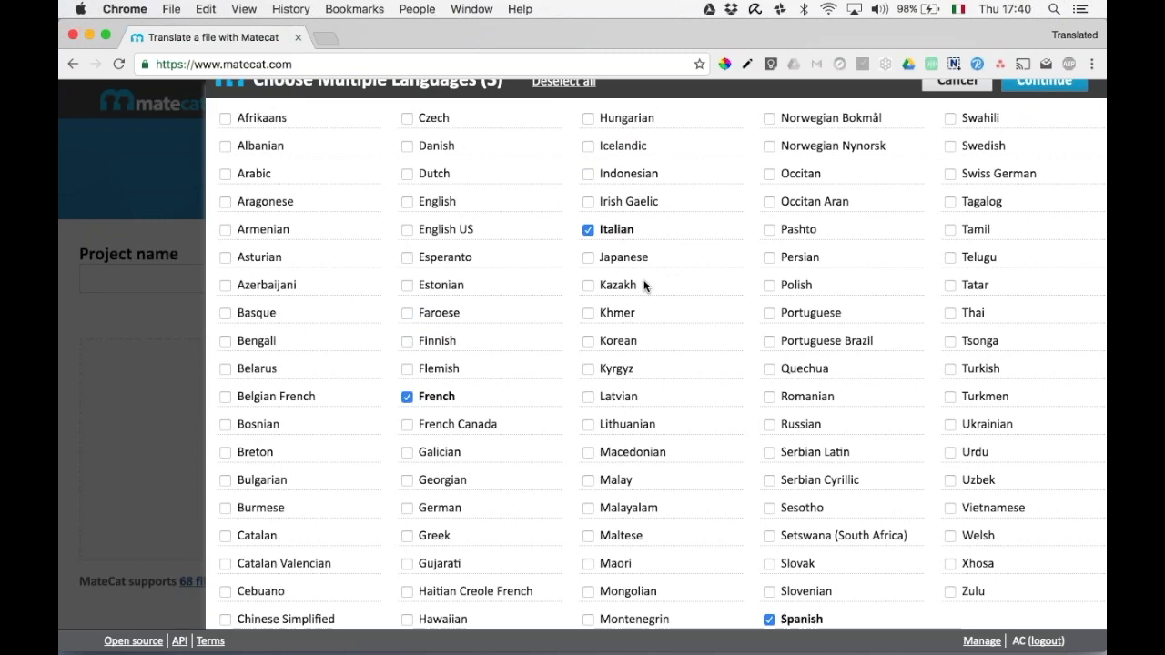
{"action": "left_click", "coordinate": [1044, 83]}
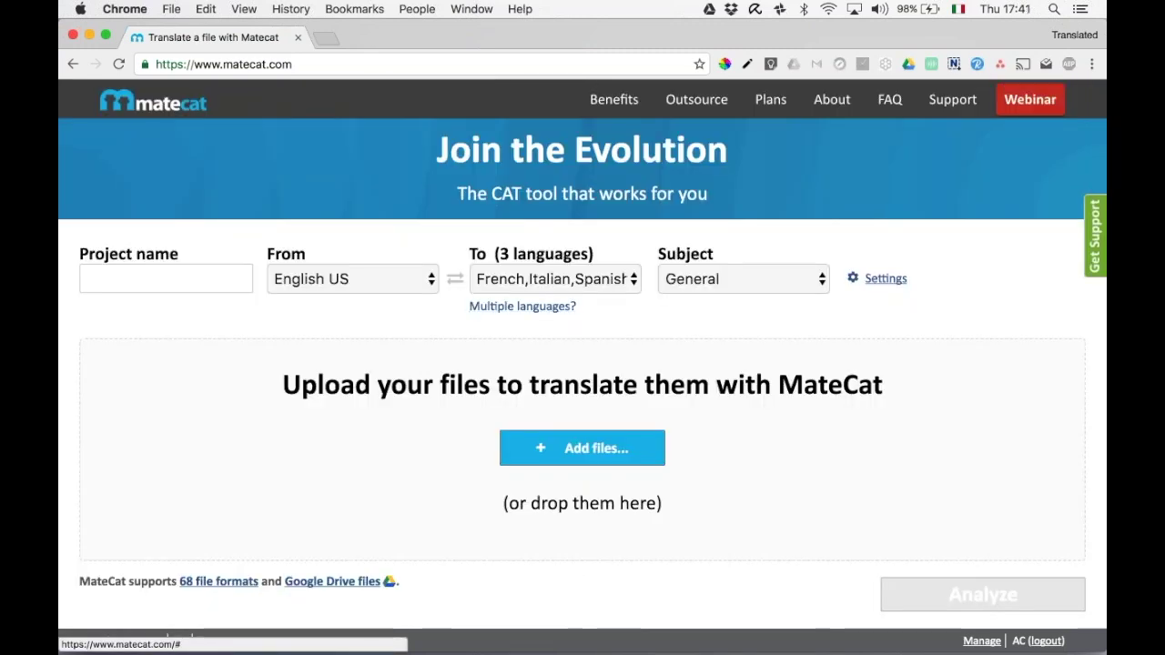
Upload the tag-errors guide .docx (459.99 KB) from the Desktop and open the project Settings.
{"action": "left_click", "coordinate": [582, 447]}
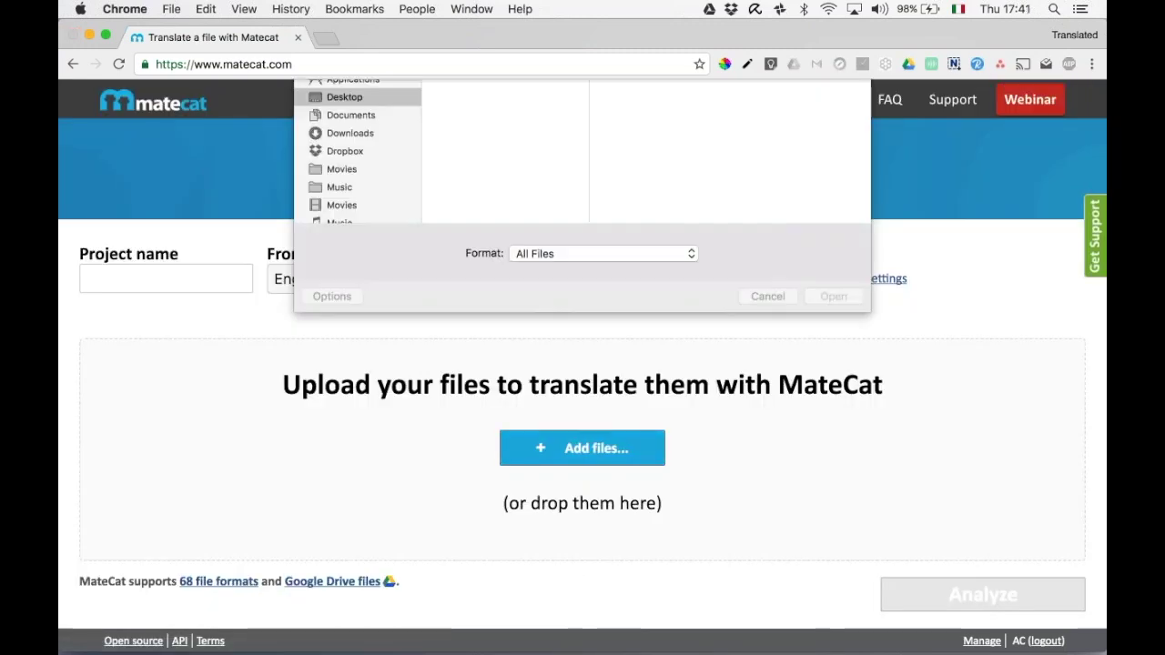
{"action": "left_click", "coordinate": [493, 149]}
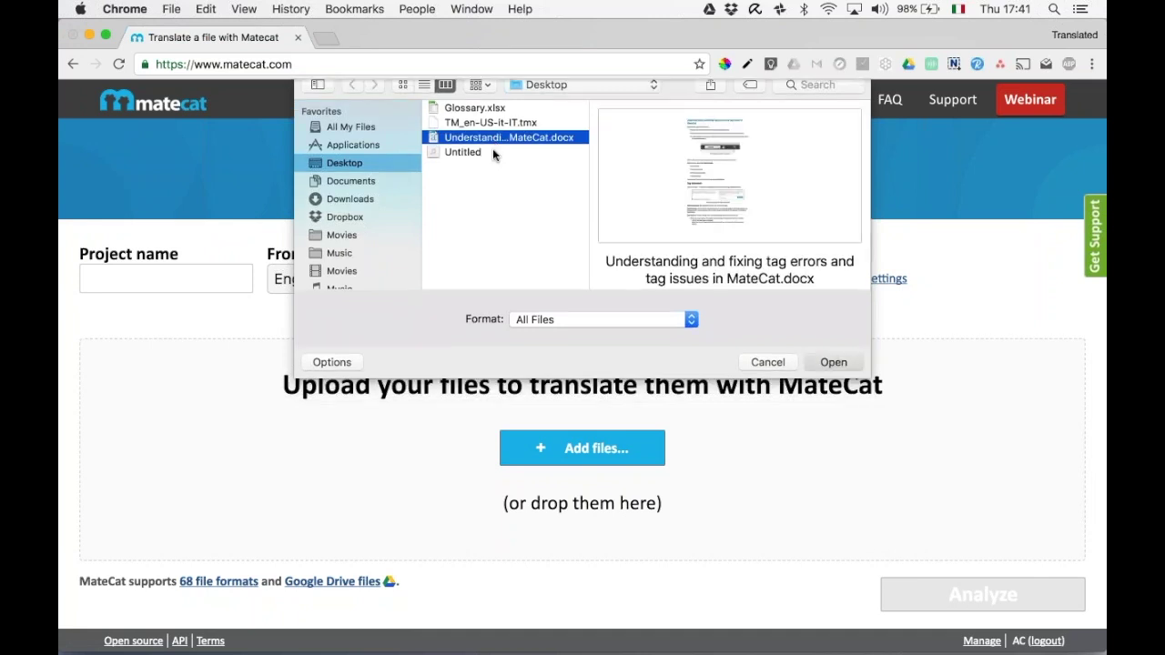
{"action": "double_click", "coordinate": [493, 149]}
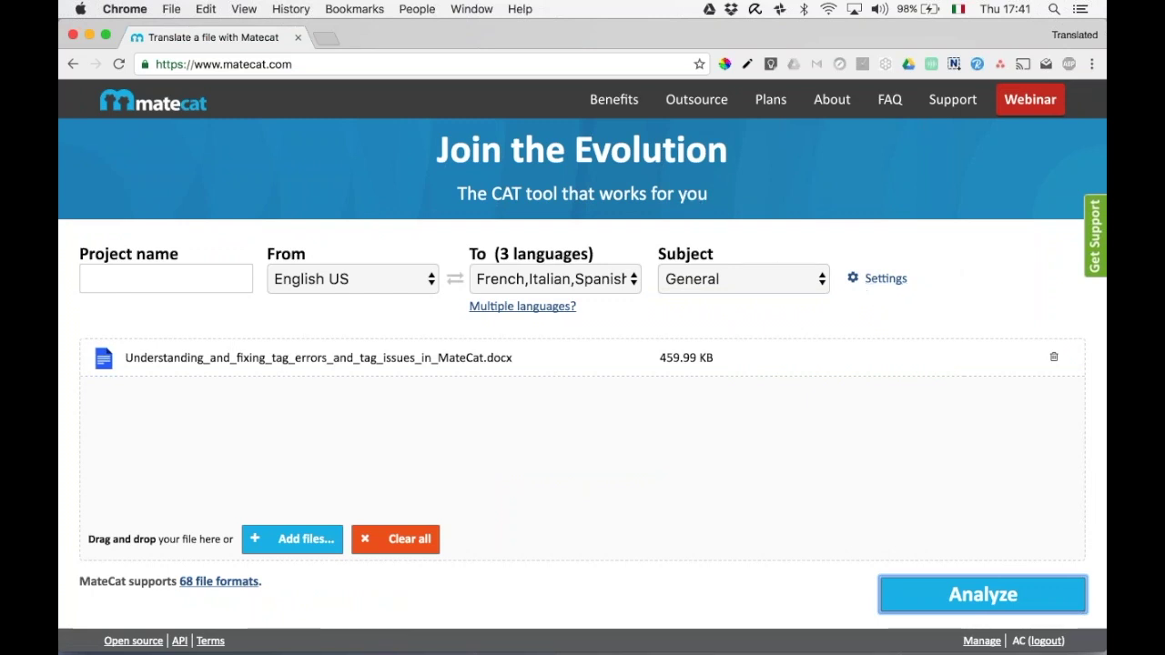
{"action": "left_click", "coordinate": [885, 280]}
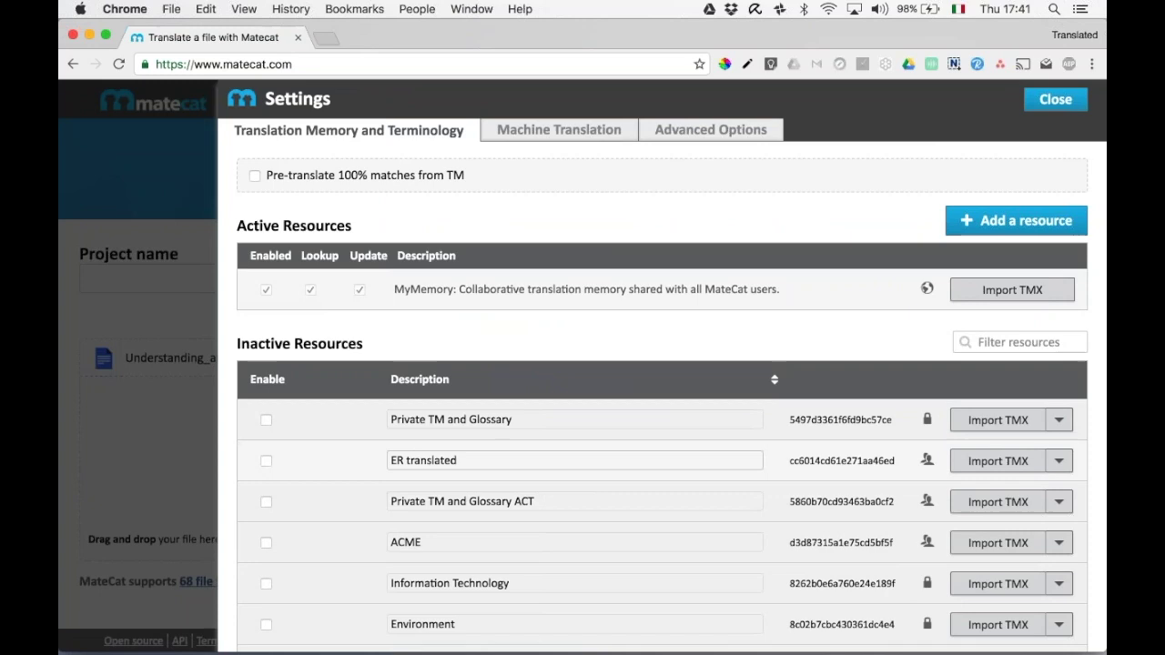
{"action": "scroll", "coordinate": [646, 461], "scroll_direction": "down", "scroll_amount": 4}
{"action": "scroll", "coordinate": [646, 461], "scroll_direction": "up", "scroll_amount": 3}
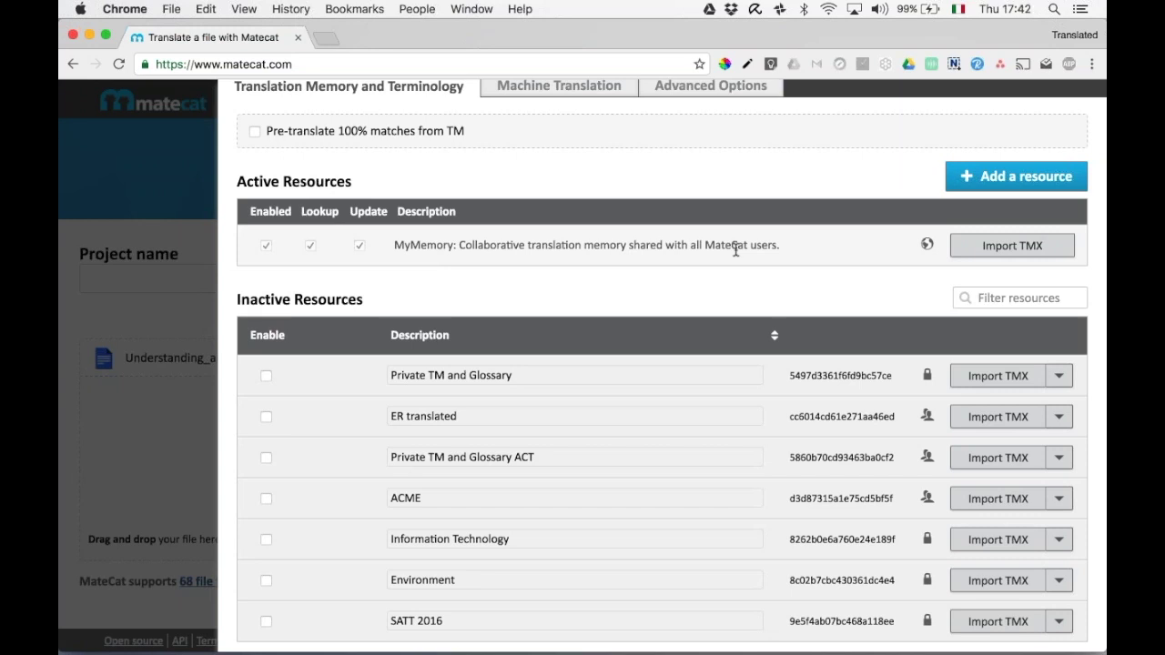
{"action": "scroll", "coordinate": [736, 250], "scroll_direction": "up", "scroll_amount": 2}
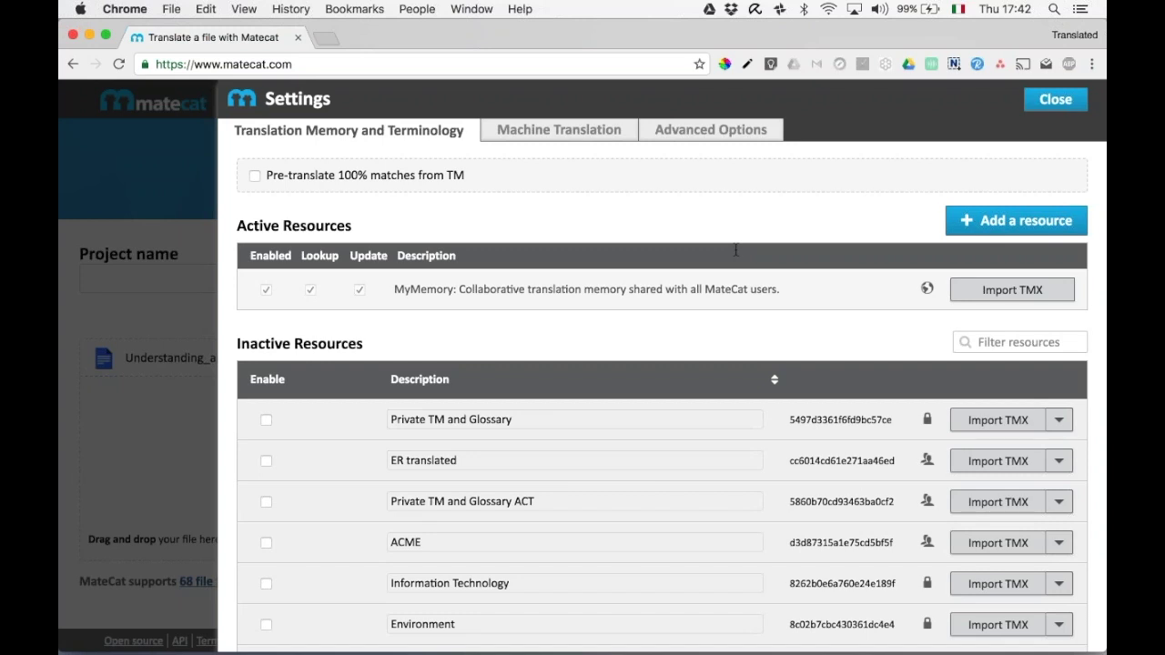
Create a new private TM and Glossary memory key.
{"action": "left_click", "coordinate": [992, 220]}
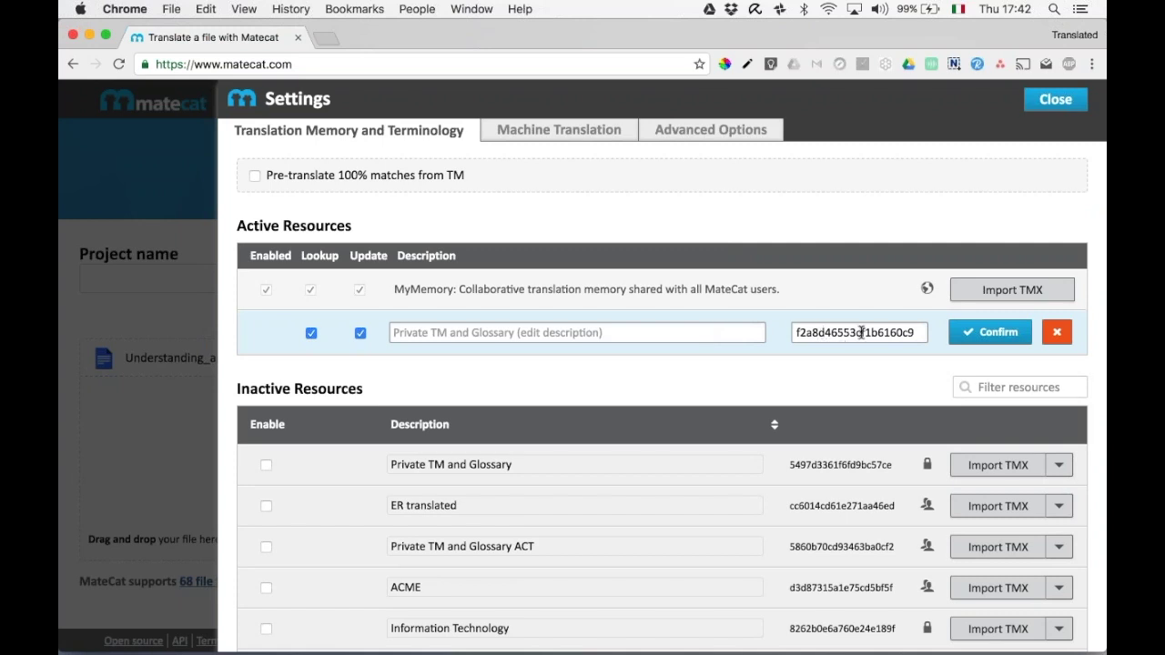
{"action": "double_click", "coordinate": [861, 332]}
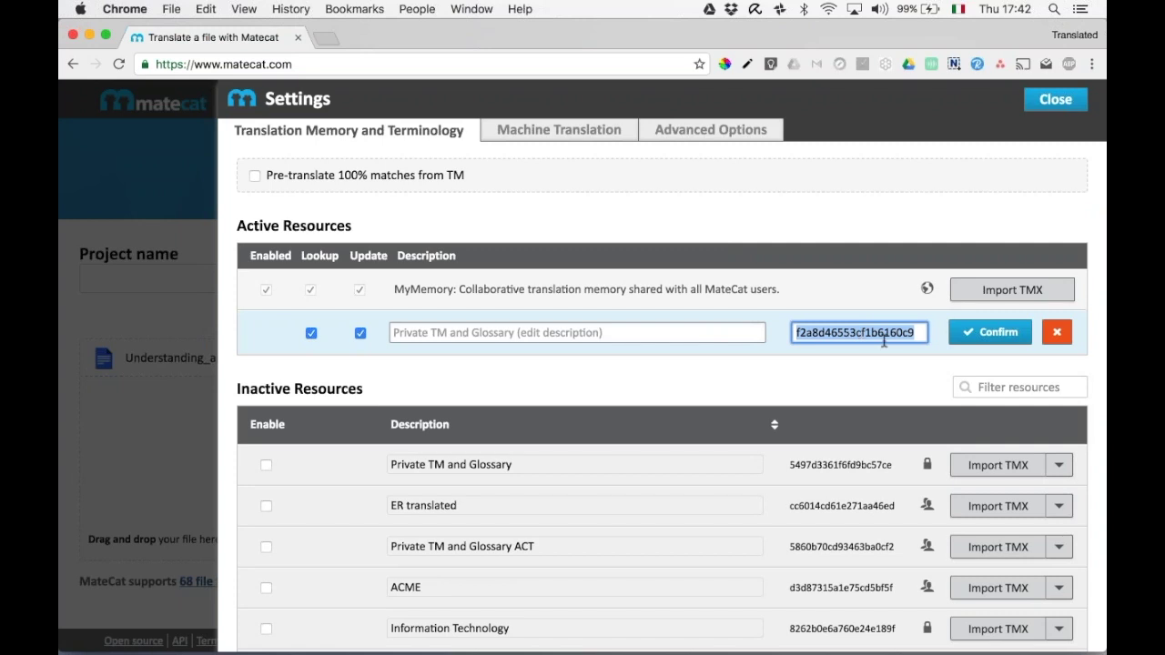
{"action": "left_click", "coordinate": [979, 334]}
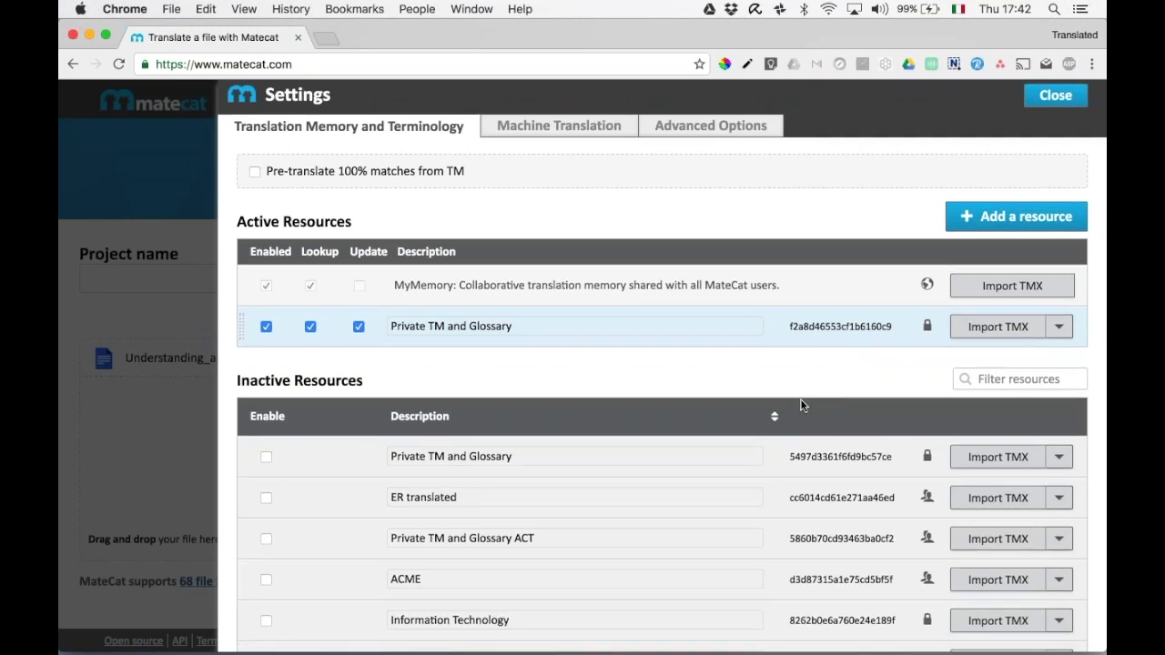
Enable the ER translated, Private TM and Glossary ACT and ACME memories.
{"action": "scroll", "coordinate": [739, 397], "scroll_direction": "down", "scroll_amount": 2}
{"action": "scroll", "coordinate": [569, 449], "scroll_direction": "down", "scroll_amount": 3}
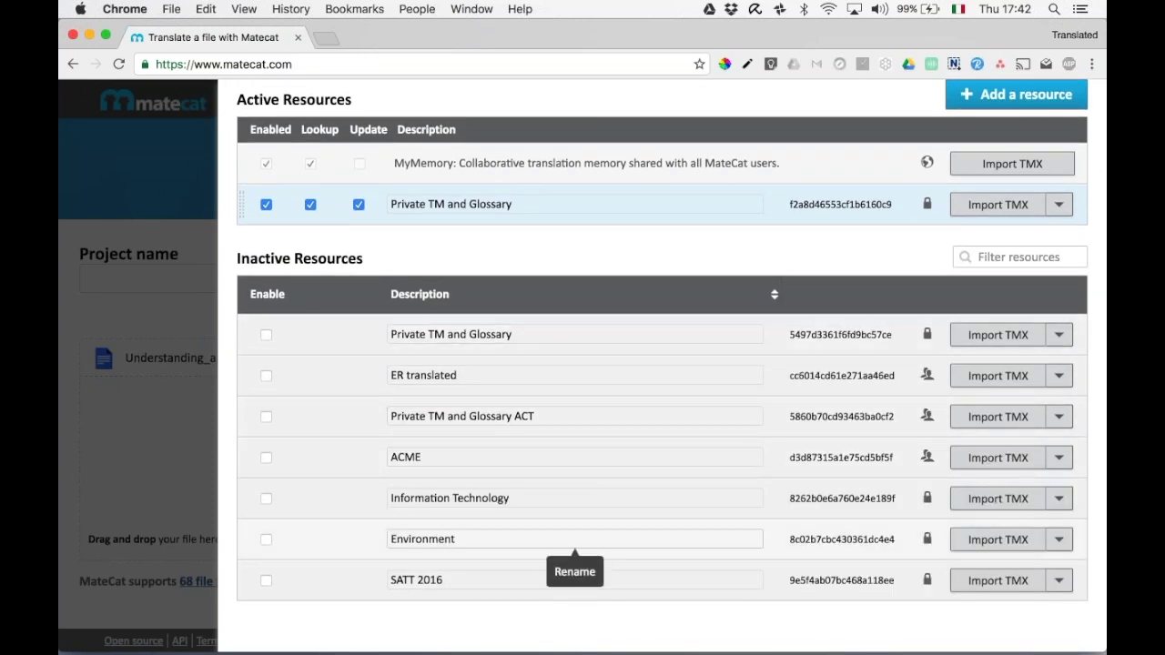
{"action": "left_click", "coordinate": [266, 375]}
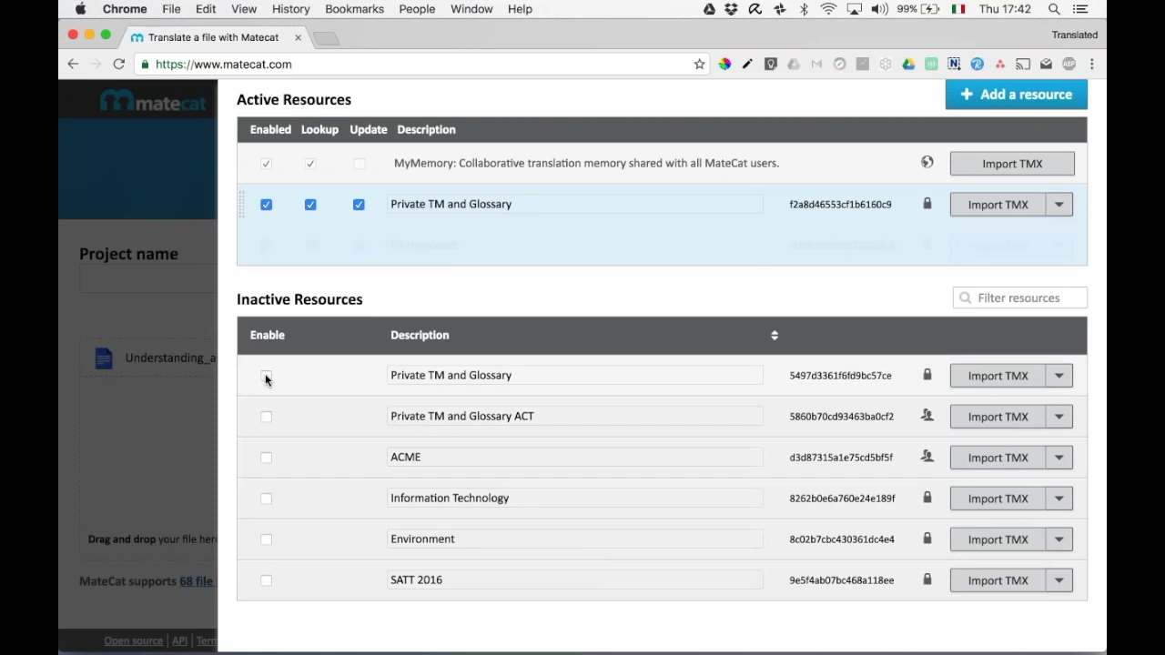
{"action": "left_click", "coordinate": [266, 415]}
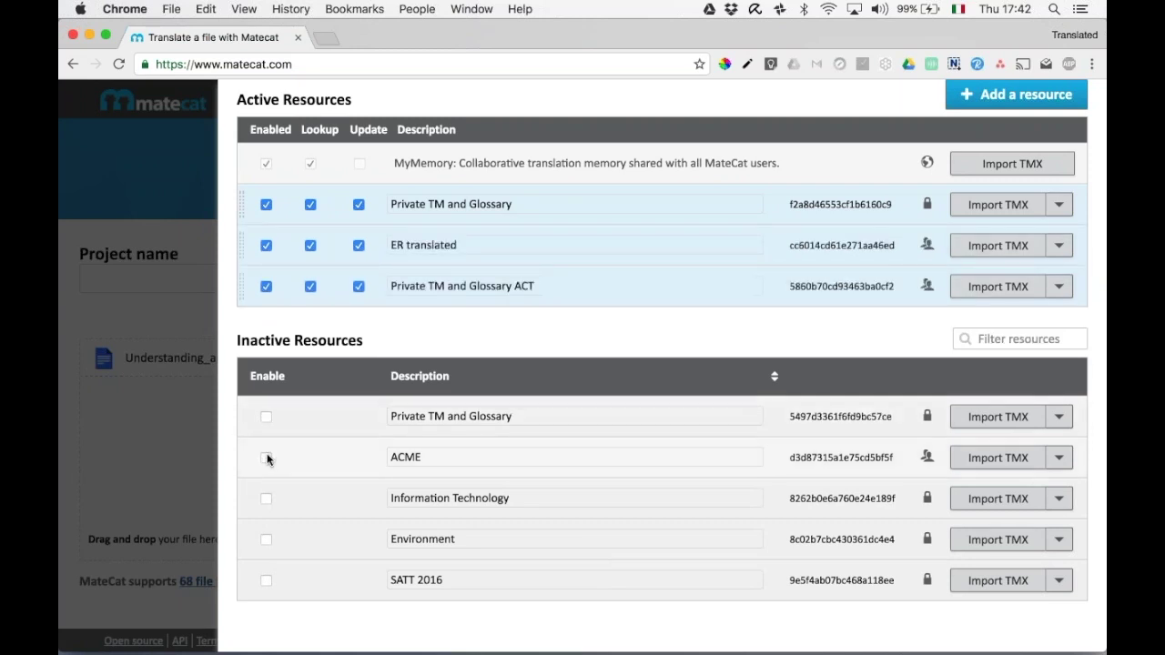
{"action": "left_click", "coordinate": [266, 457]}
{"action": "scroll", "coordinate": [511, 341], "scroll_direction": "up", "scroll_amount": 3}
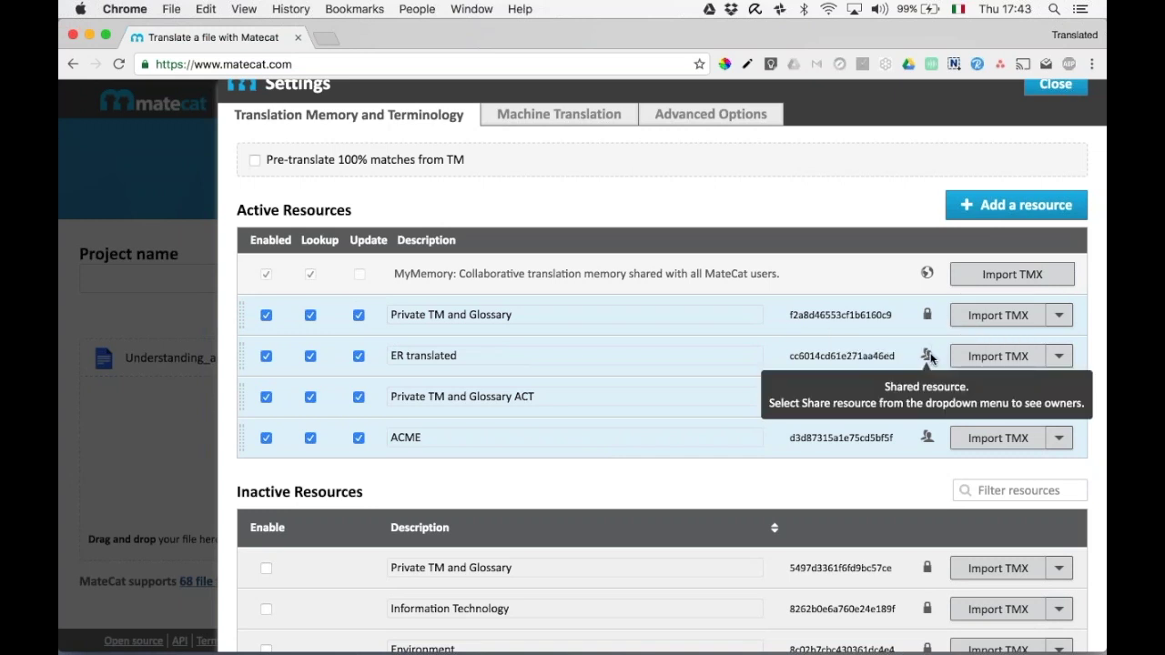
Share the ER translated memory with a colleague's e-mail address.
{"action": "left_click", "coordinate": [1056, 356]}
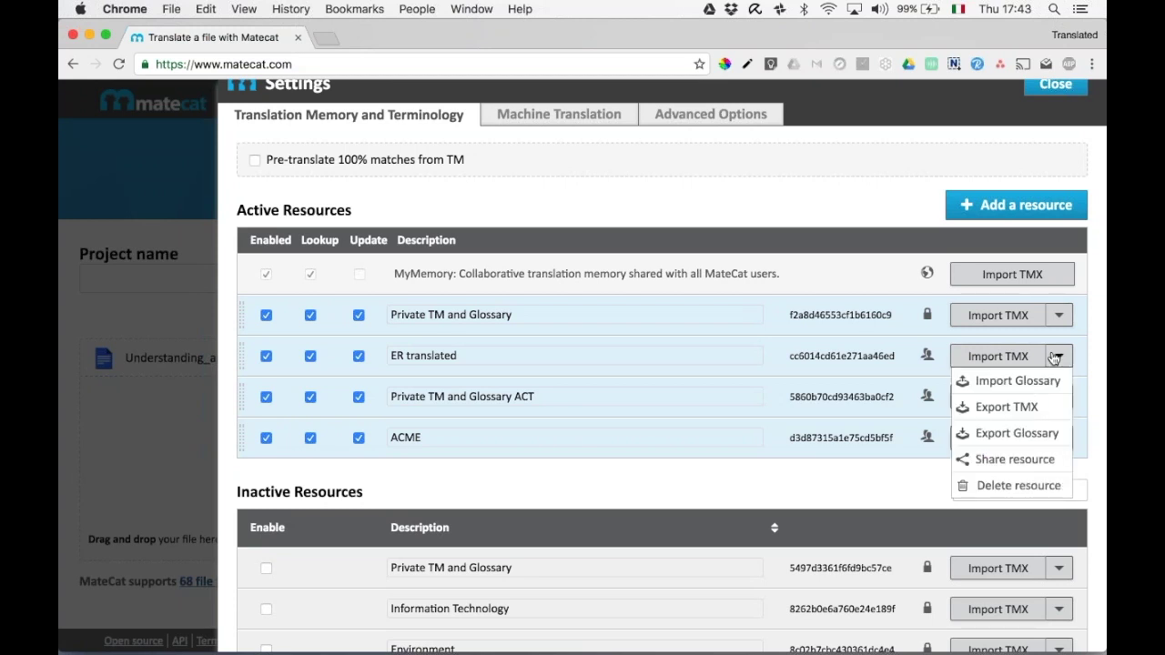
{"action": "left_click", "coordinate": [1015, 459]}
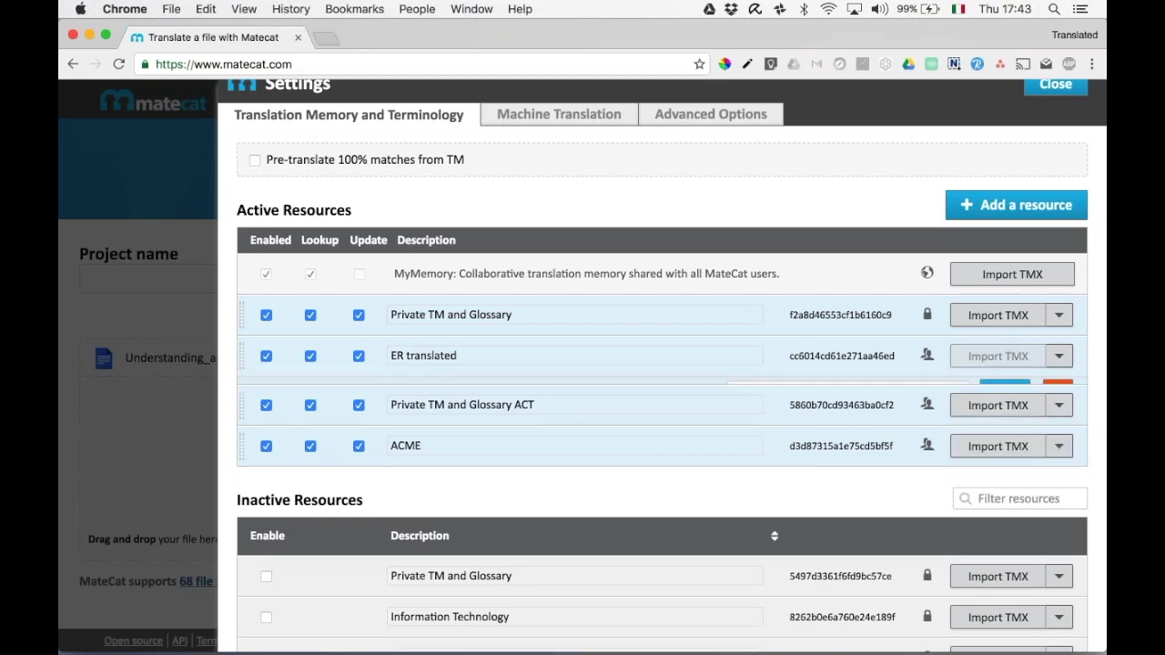
{"action": "left_click", "coordinate": [895, 398]}
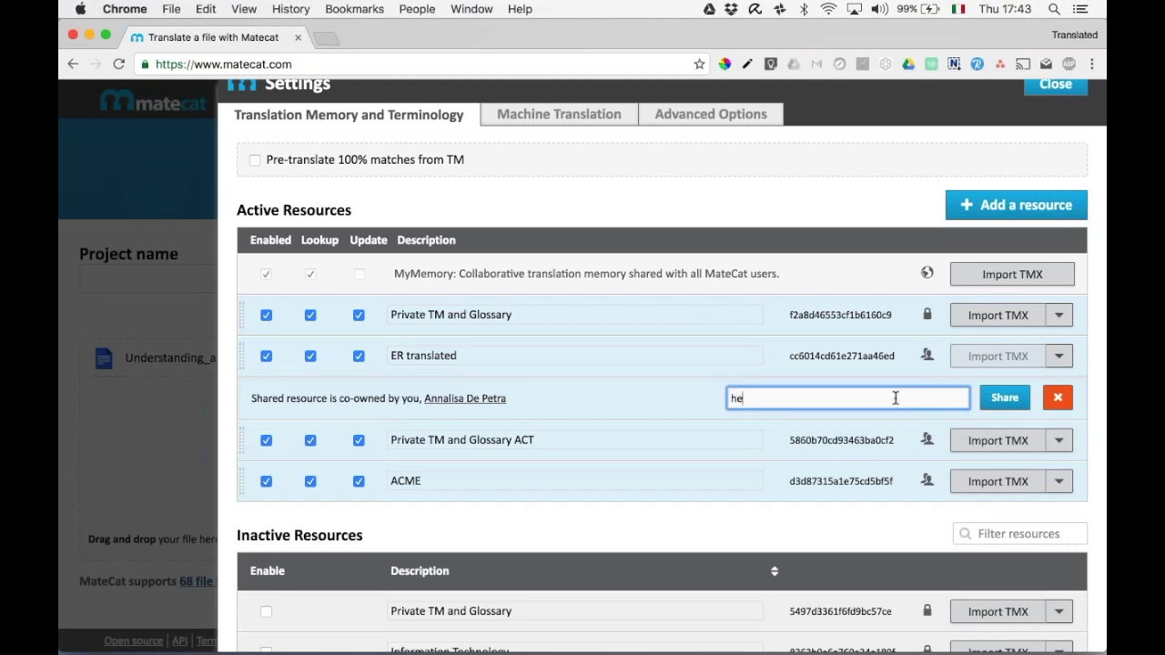
{"action": "left_click", "coordinate": [1005, 398]}
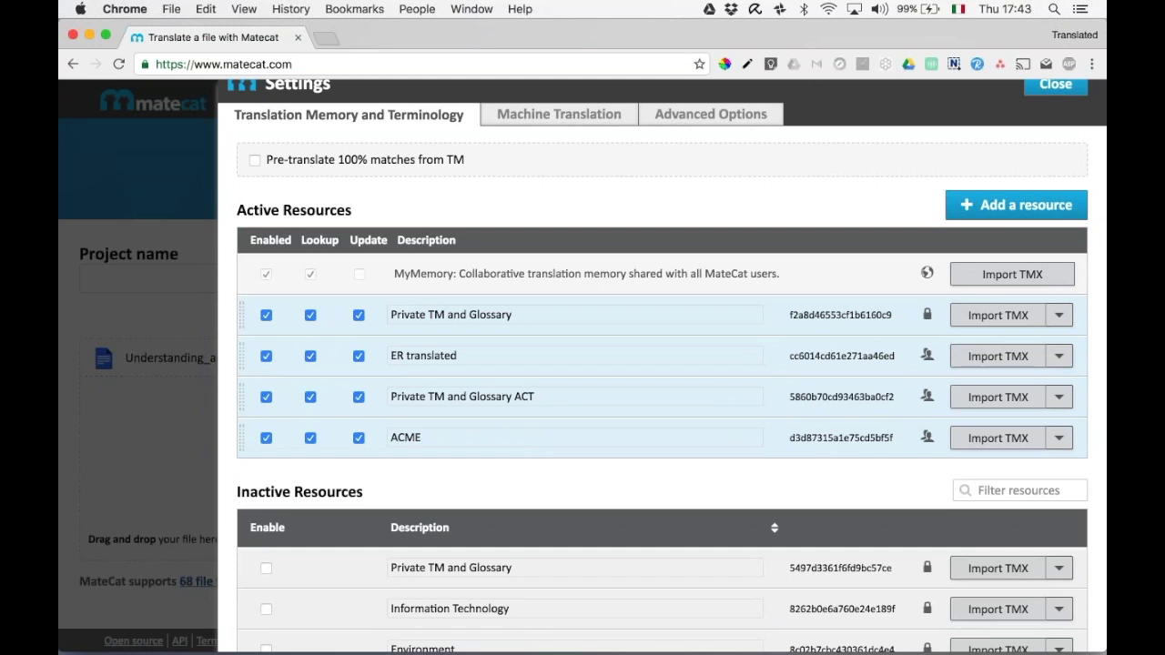
Turn off Update for Private TM and Glossary and ER translated, keeping lookup only.
{"action": "mouse_move", "coordinate": [927, 326]}
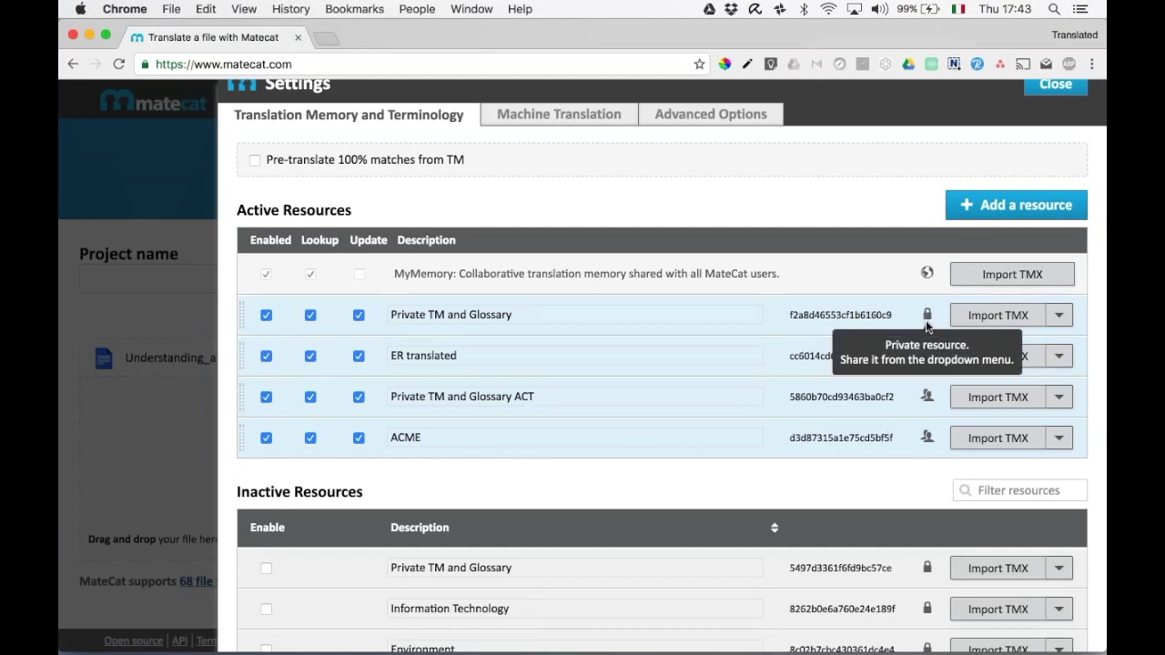
{"action": "left_click", "coordinate": [358, 315]}
{"action": "left_click", "coordinate": [359, 357]}
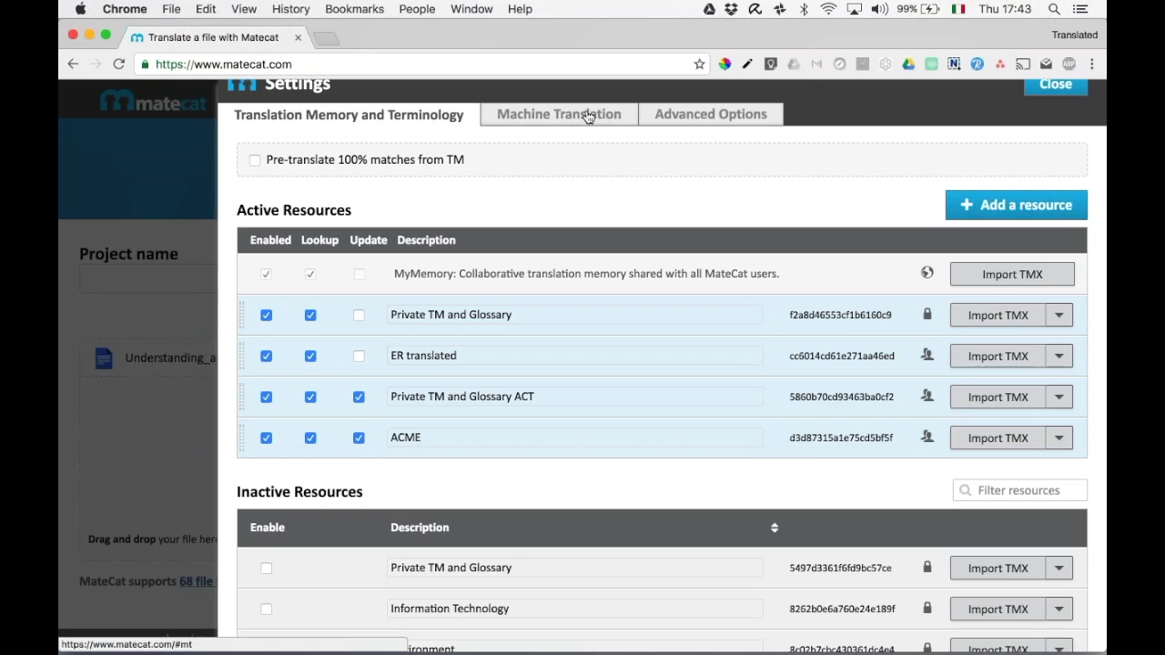
{"action": "scroll", "coordinate": [588, 117], "scroll_direction": "up", "scroll_amount": 1}
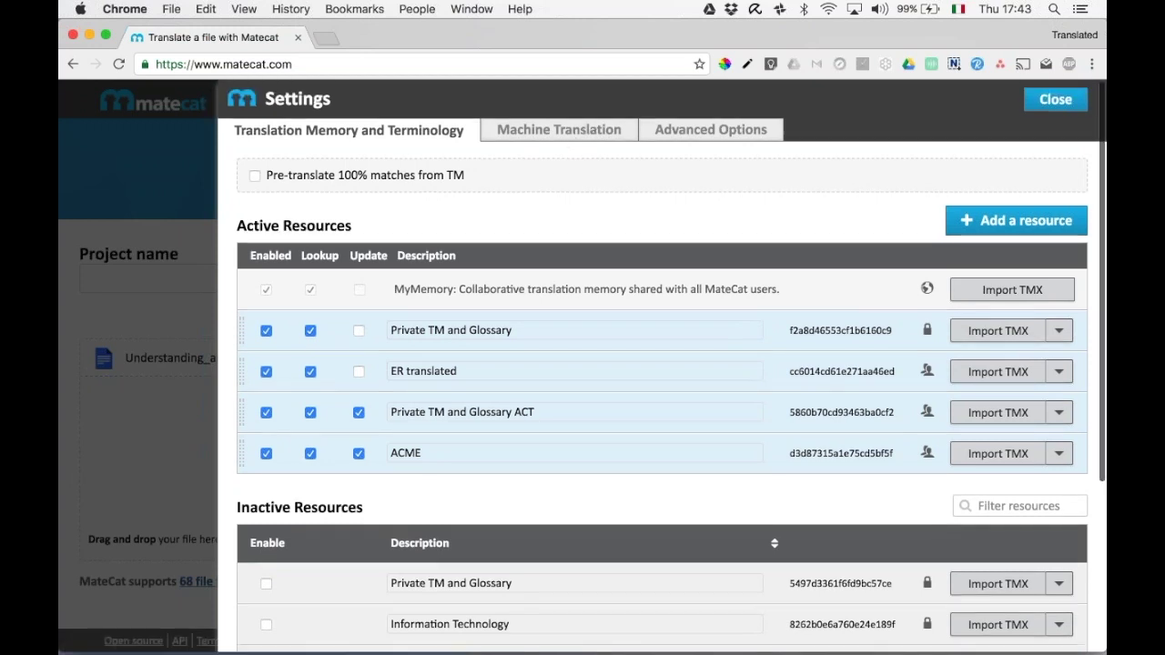
Browse the Machine Translation provider list without adding an engine, then close the settings.
{"action": "left_click", "coordinate": [549, 128]}
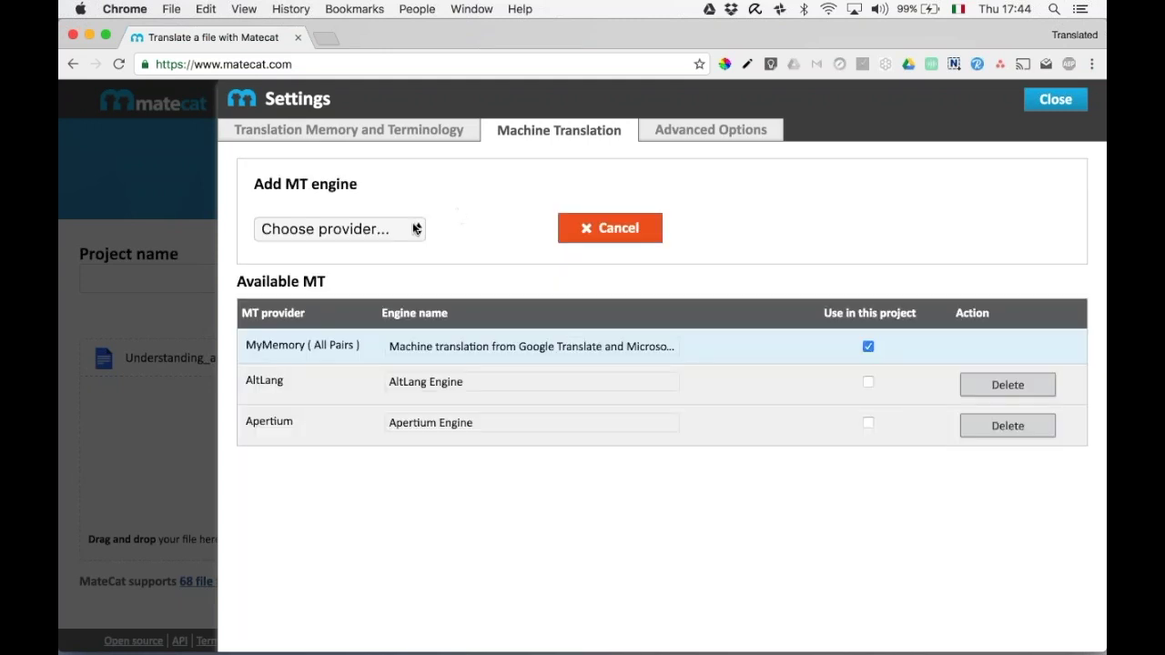
{"action": "left_click", "coordinate": [416, 229]}
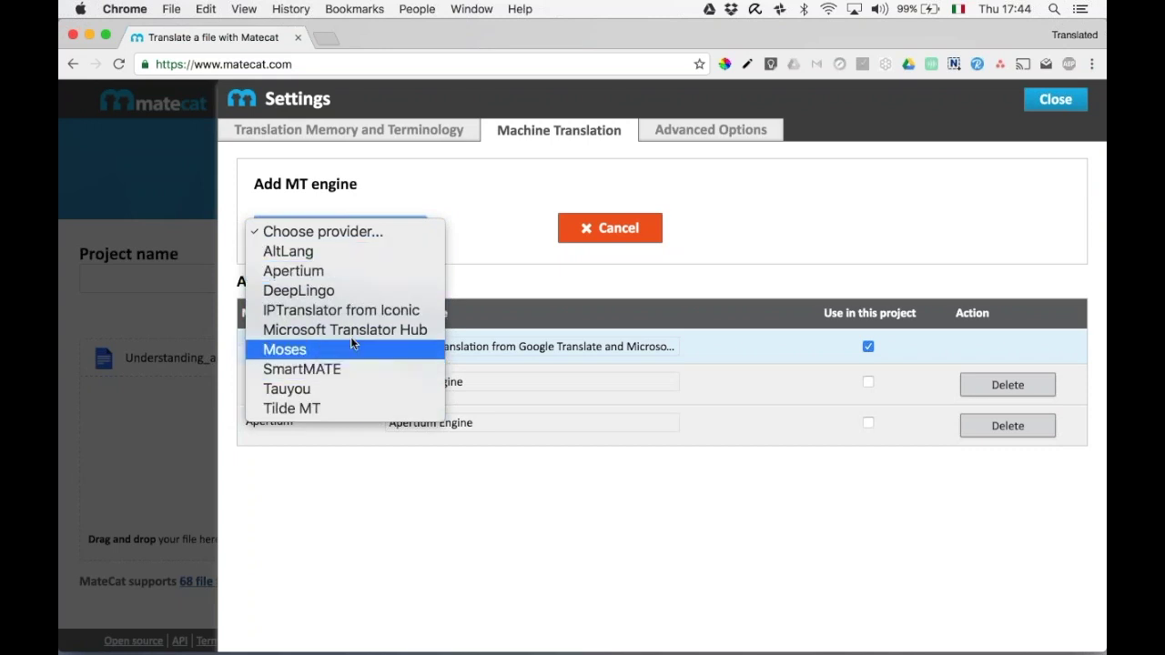
{"action": "left_click", "coordinate": [541, 200]}
{"action": "left_click", "coordinate": [610, 228]}
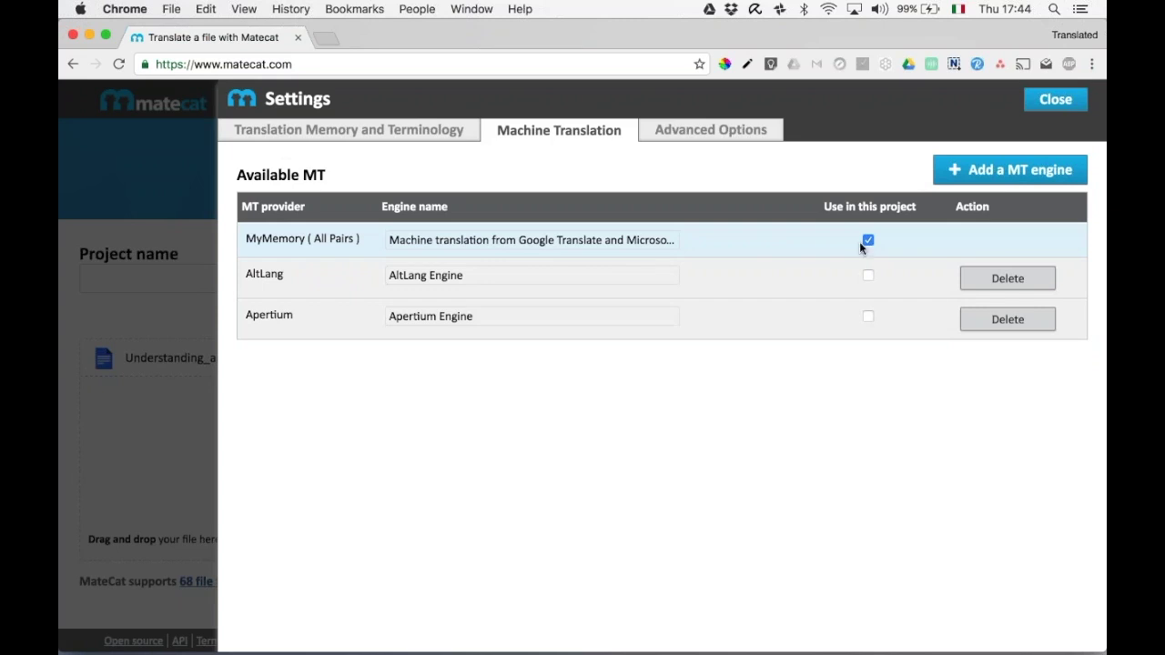
{"action": "left_click", "coordinate": [455, 133]}
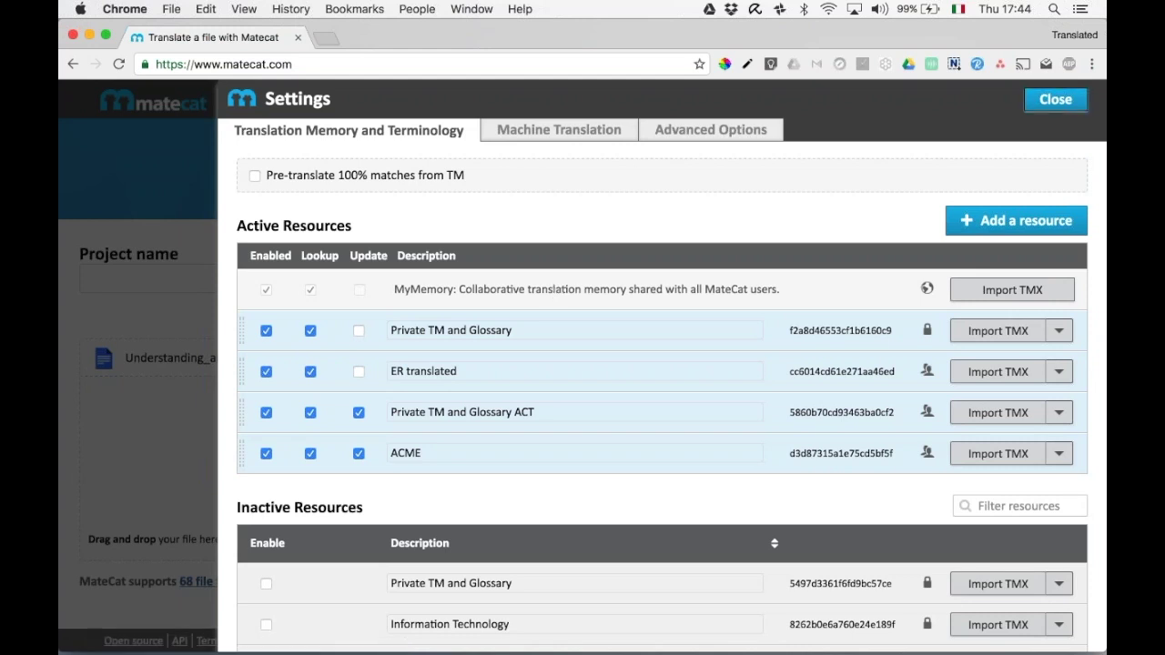
{"action": "left_click", "coordinate": [1056, 99]}
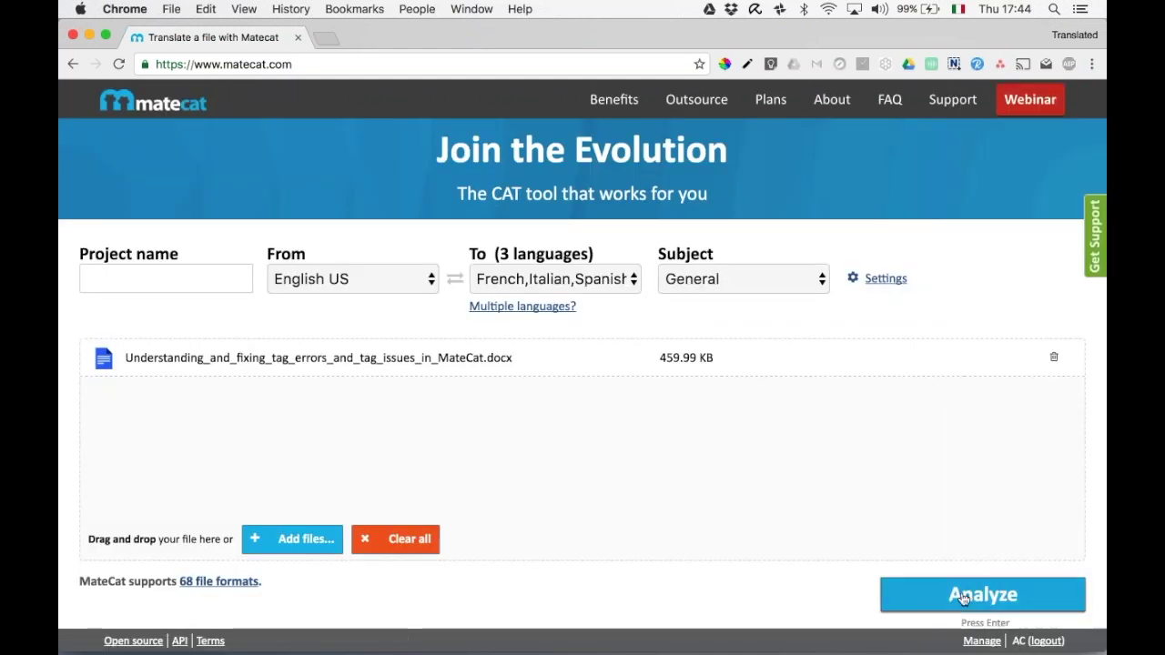
Analyze the 459.99 KB tag-errors .docx for French, Italian and Spanish.
{"action": "left_click", "coordinate": [963, 596]}
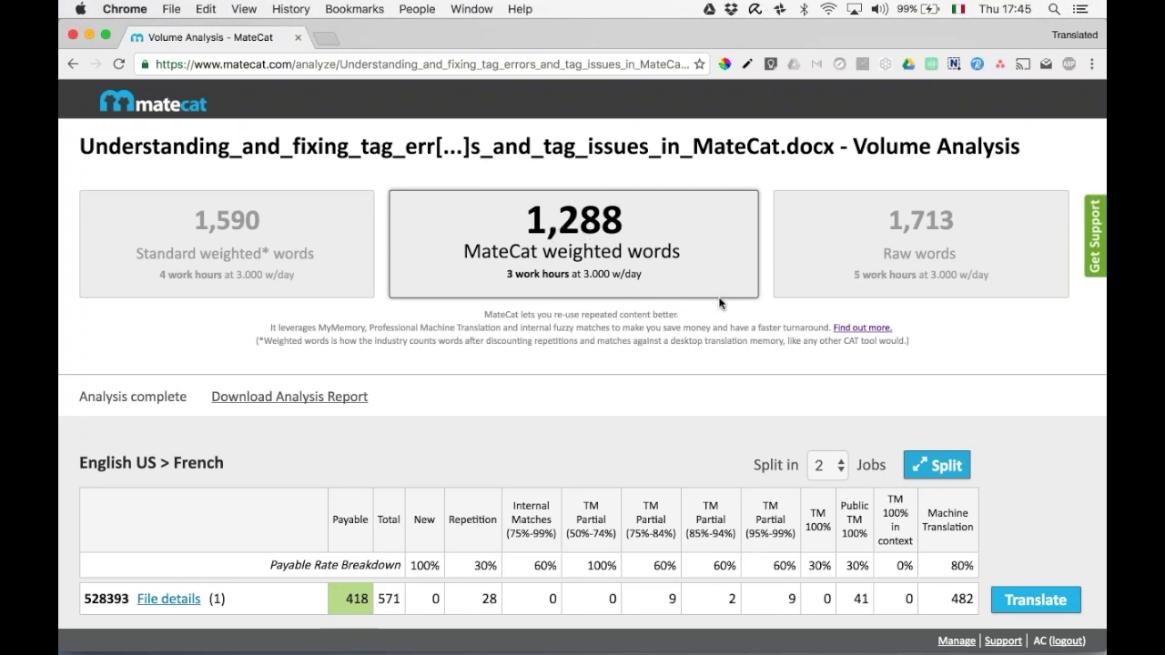
{"action": "scroll", "coordinate": [720, 303], "scroll_direction": "down", "scroll_amount": 5}
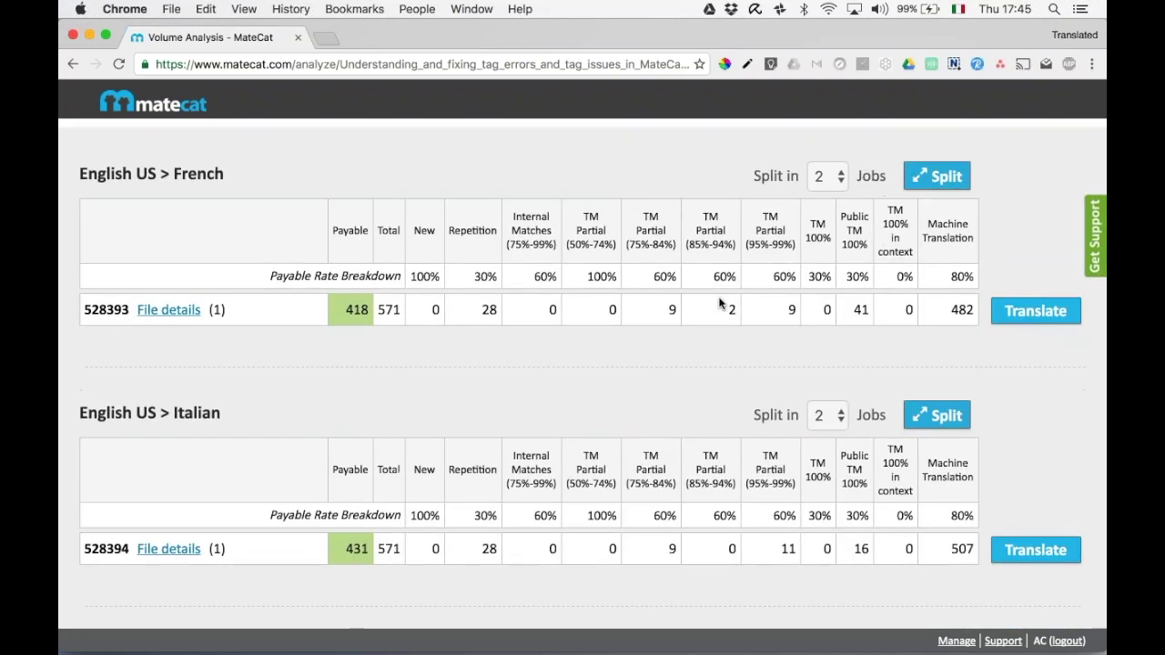
{"action": "scroll", "coordinate": [720, 303], "scroll_direction": "down", "scroll_amount": 1}
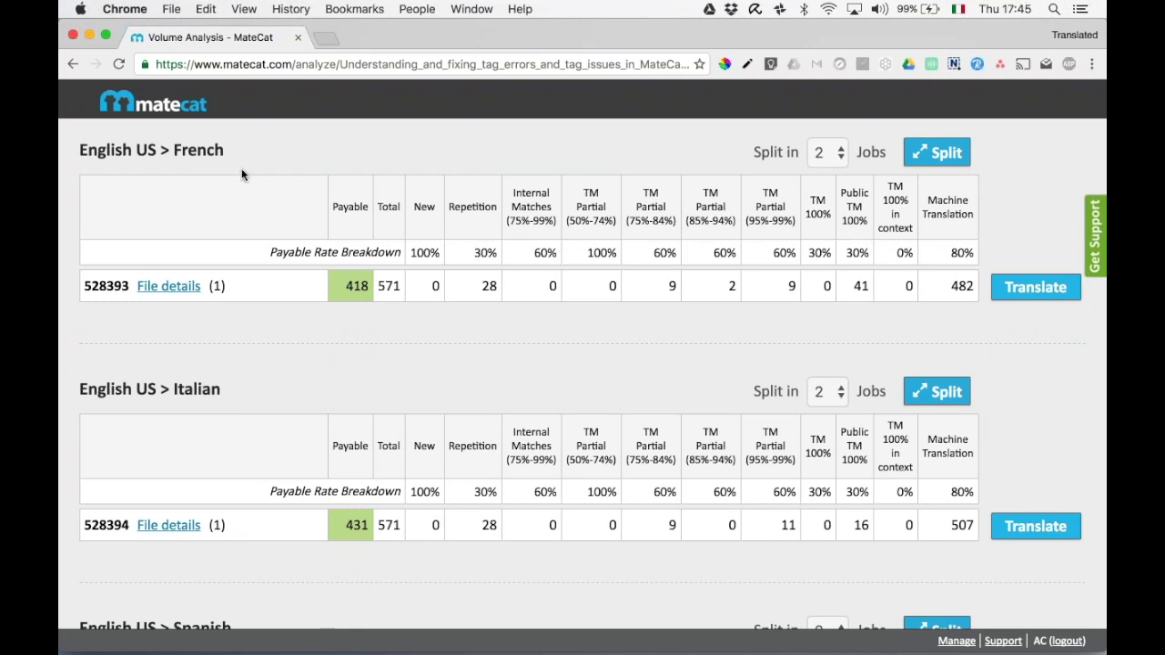
{"action": "double_click", "coordinate": [357, 288]}
{"action": "left_click", "coordinate": [357, 287]}
{"action": "double_click", "coordinate": [363, 525]}
{"action": "scroll", "coordinate": [364, 525], "scroll_direction": "down", "scroll_amount": 4}
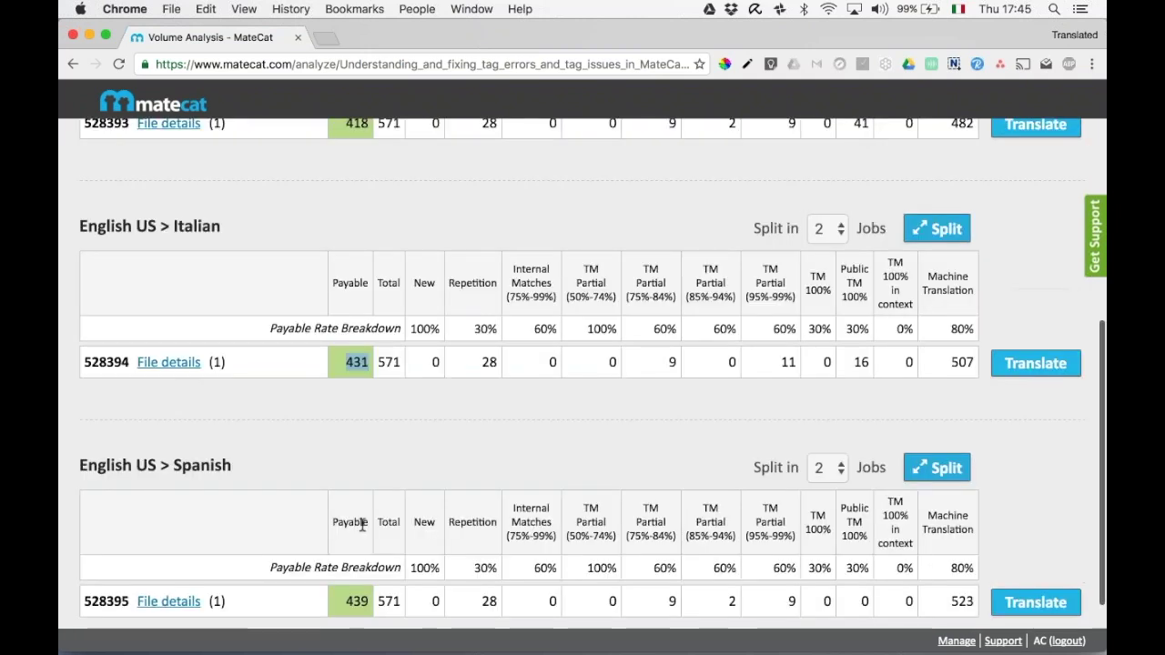
{"action": "left_click", "coordinate": [354, 463]}
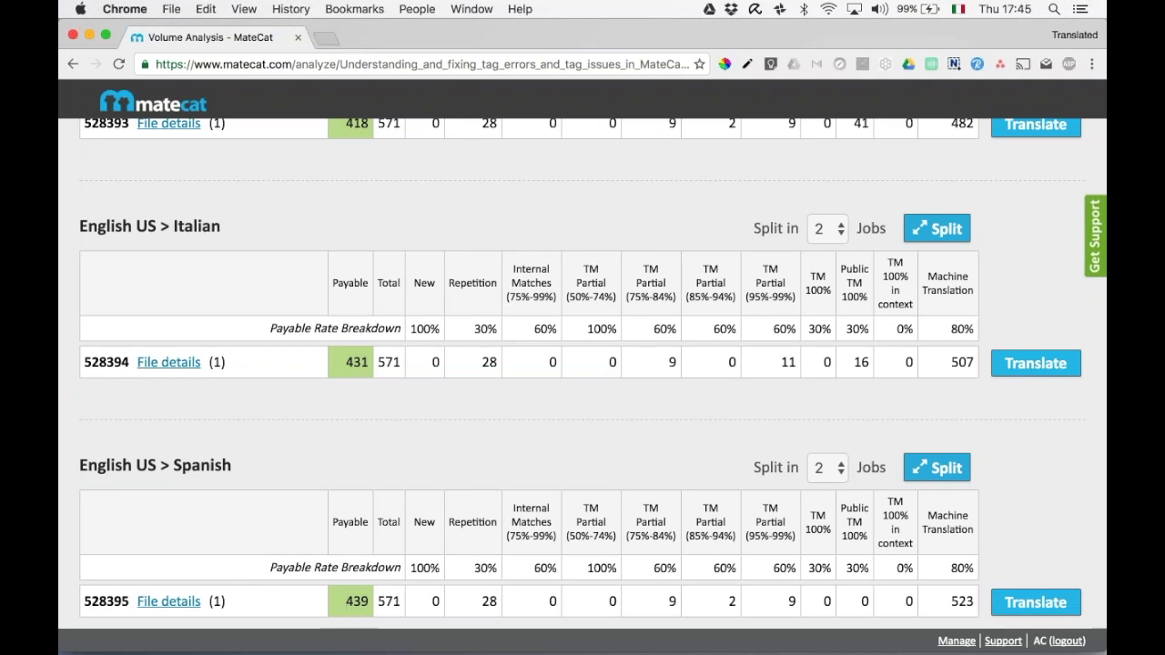
{"action": "scroll", "coordinate": [581, 476], "scroll_direction": "up", "scroll_amount": 1}
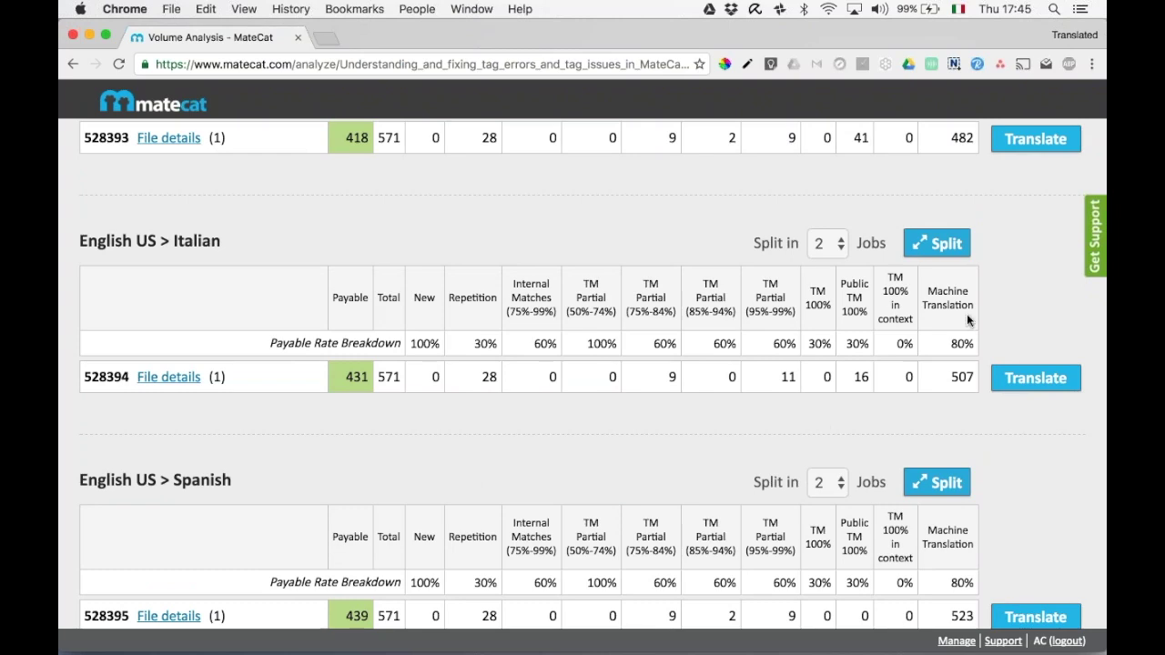
{"action": "scroll", "coordinate": [967, 313], "scroll_direction": "up", "scroll_amount": 3}
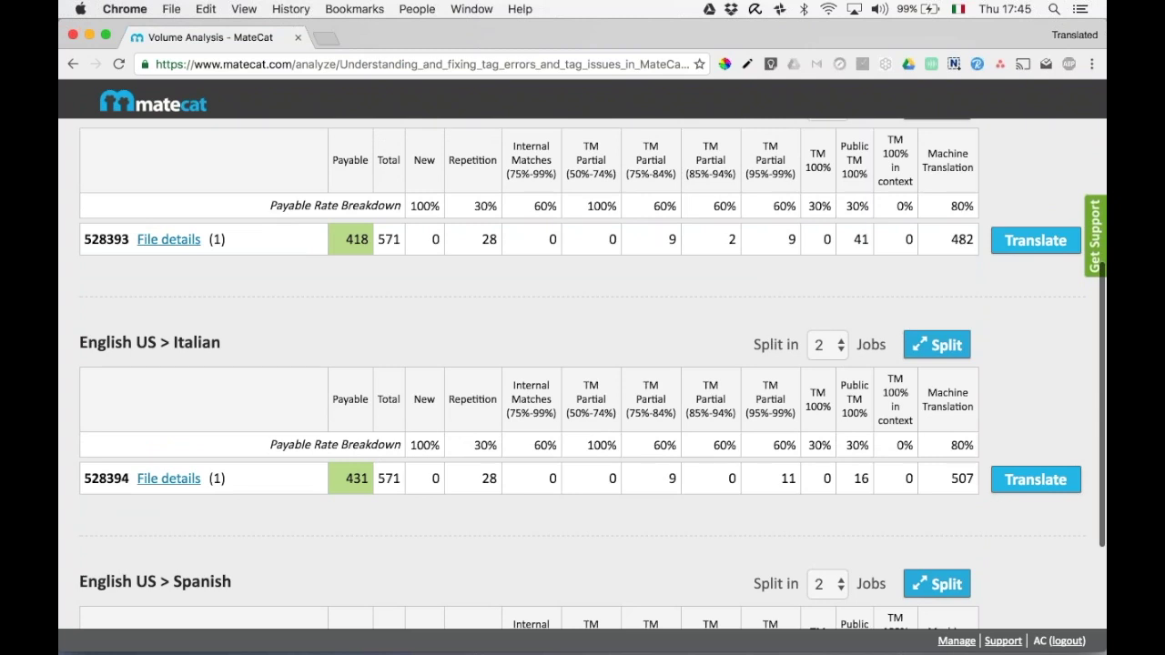
{"action": "double_click", "coordinate": [962, 481]}
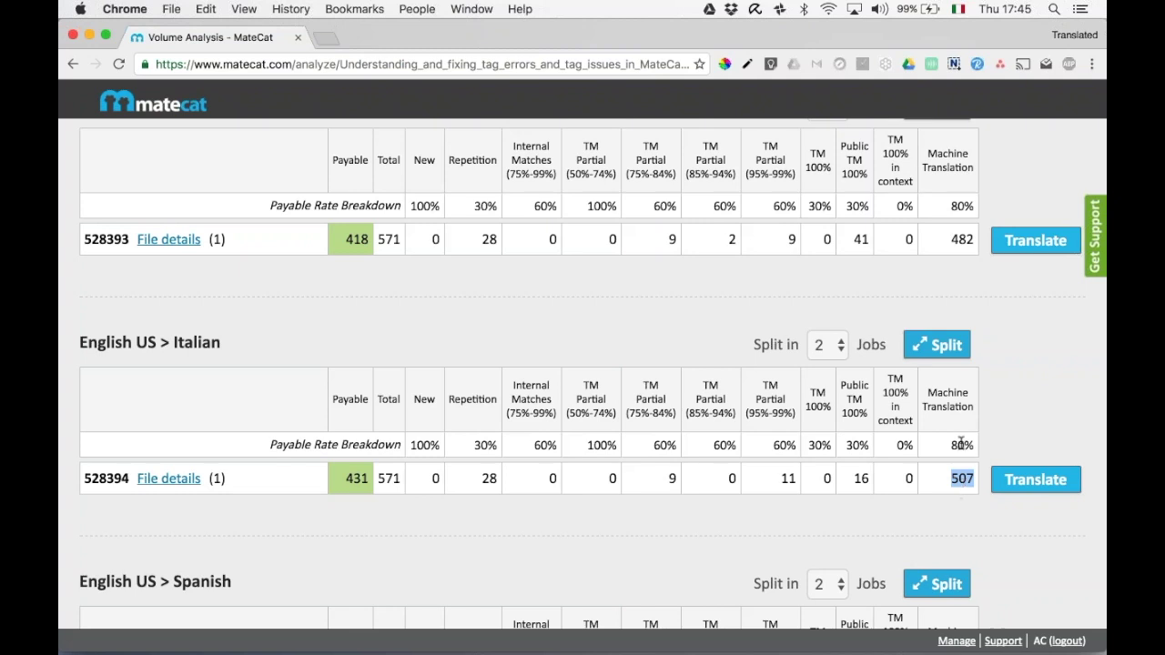
{"action": "left_click", "coordinate": [962, 443]}
{"action": "scroll", "coordinate": [962, 444], "scroll_direction": "up", "scroll_amount": 3}
{"action": "scroll", "coordinate": [961, 443], "scroll_direction": "down", "scroll_amount": 5}
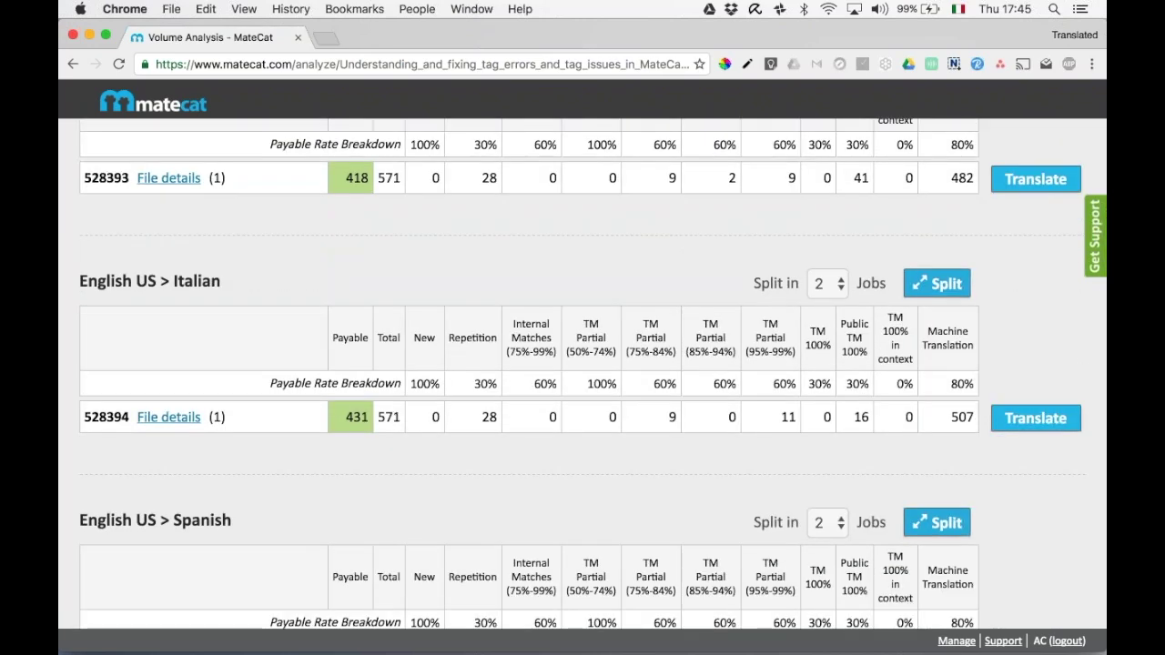
Open the Italian job's Translate page from the Volume Analysis tab.
{"action": "left_click", "coordinate": [1019, 419]}
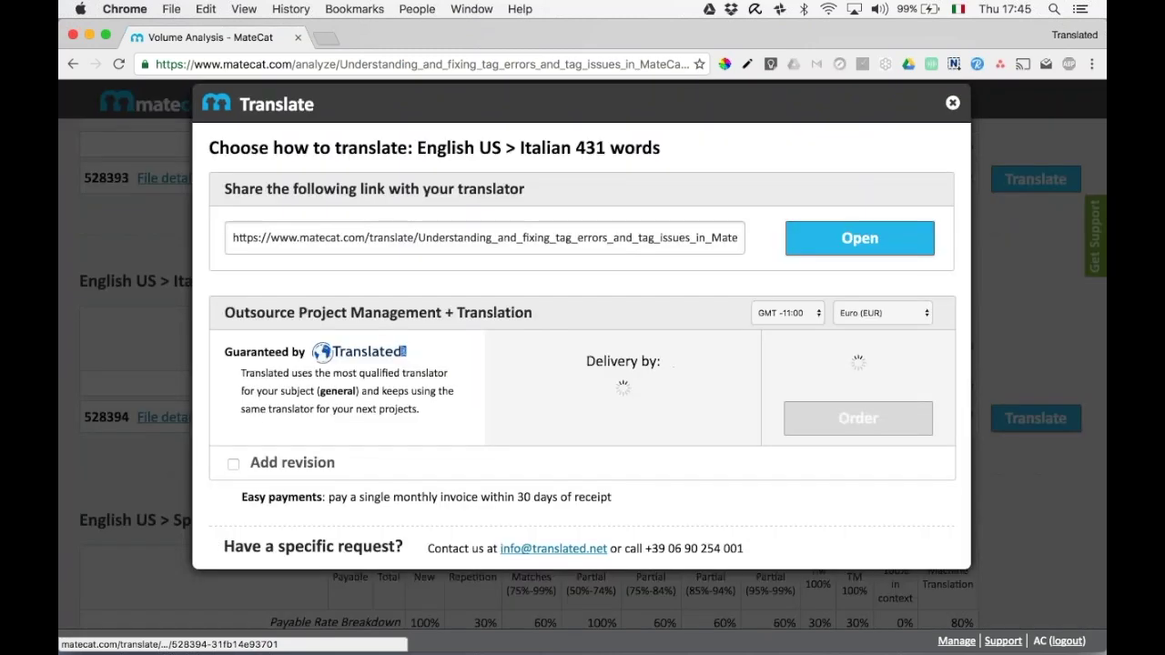
{"action": "left_click", "coordinate": [872, 417]}
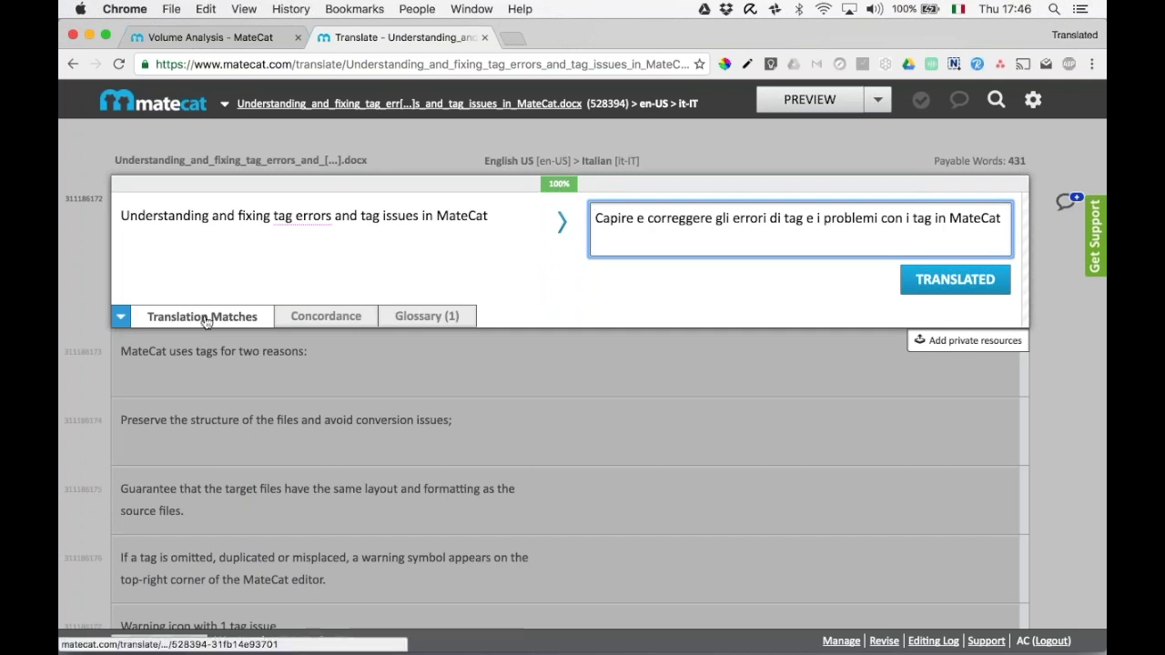
Review the title segment's matches and Glossary (1) term, then confirm its Italian translation.
{"action": "left_click", "coordinate": [120, 316]}
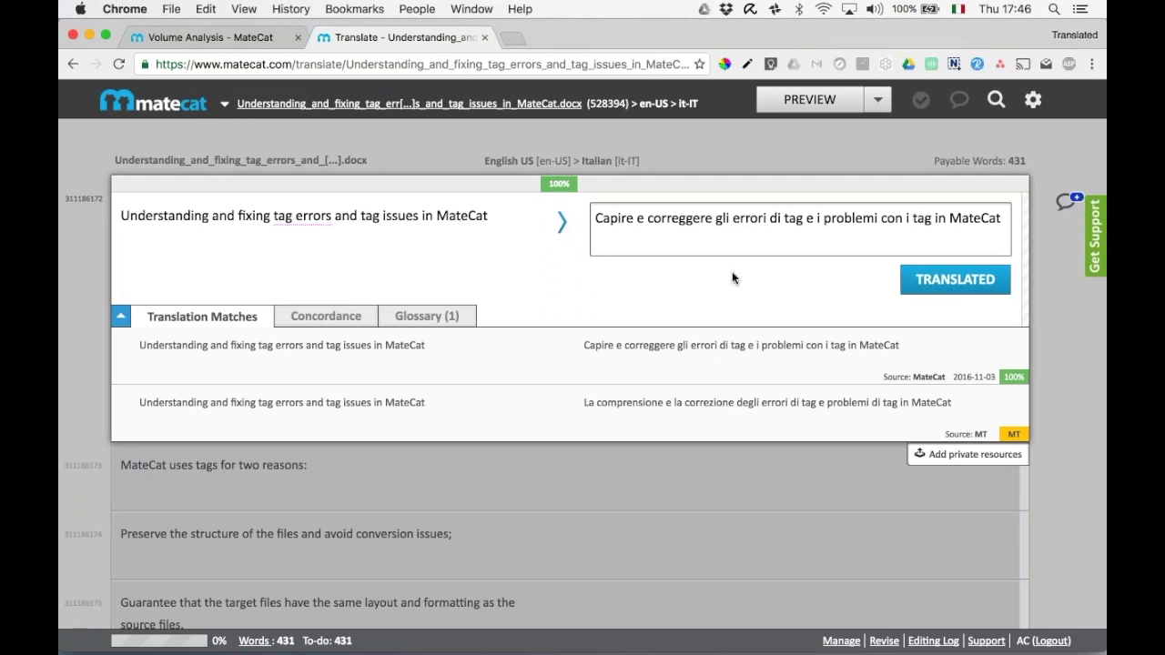
{"action": "left_click", "coordinate": [421, 322]}
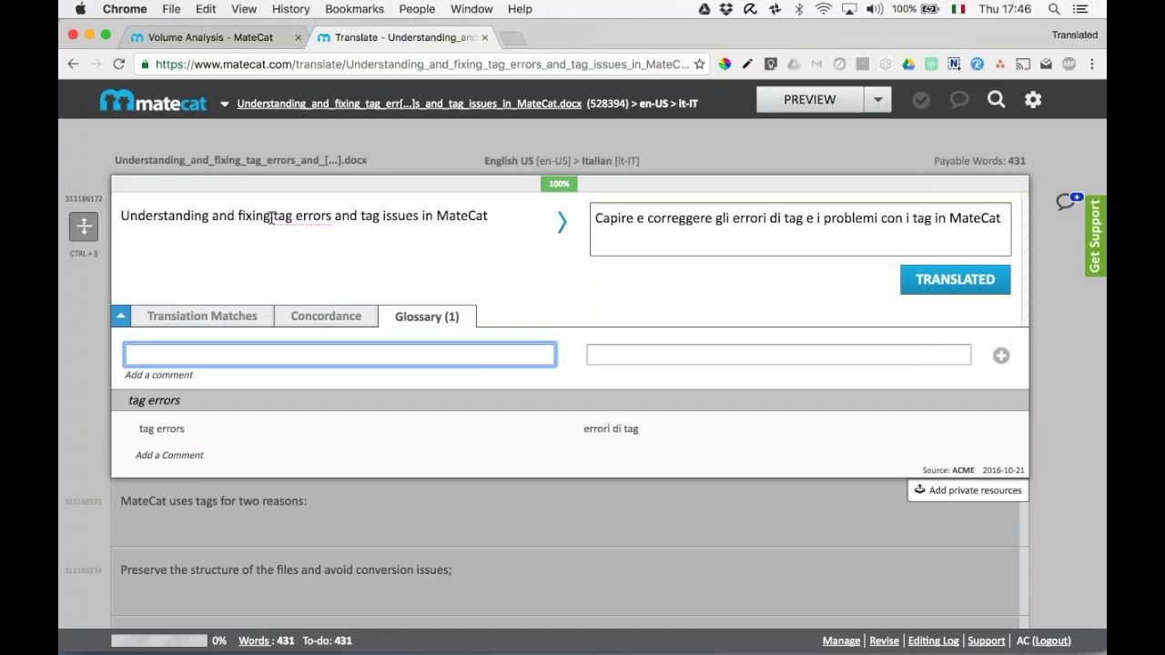
{"action": "left_click_drag", "start_coordinate": [272, 219], "coordinate": [335, 229]}
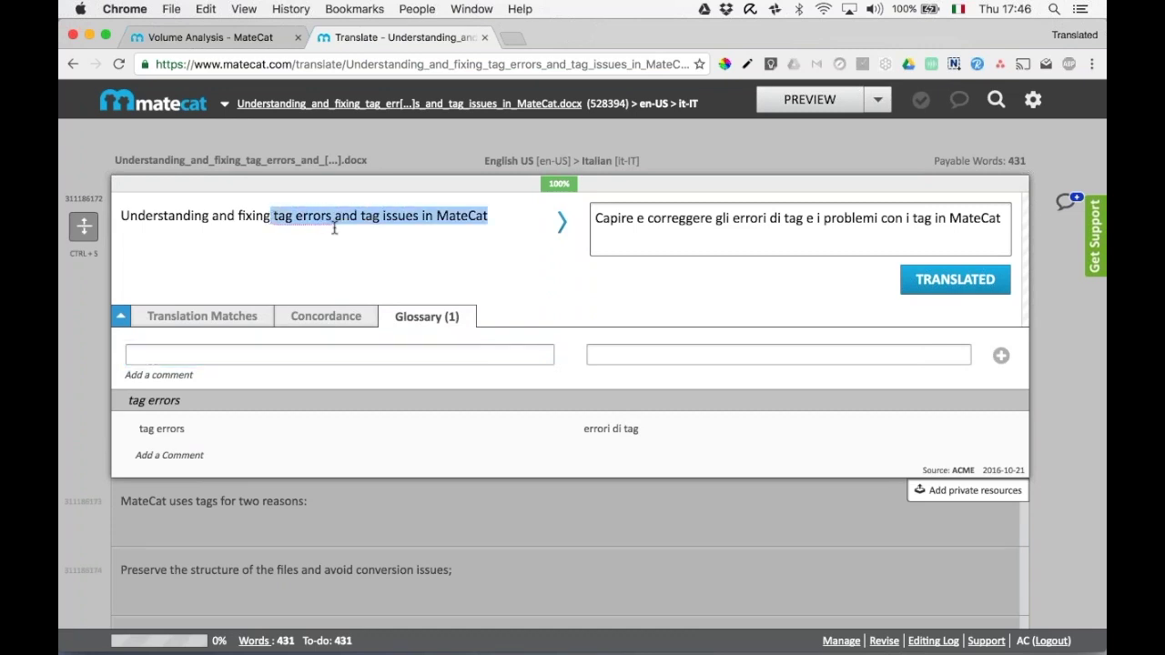
{"action": "left_click", "coordinate": [337, 223]}
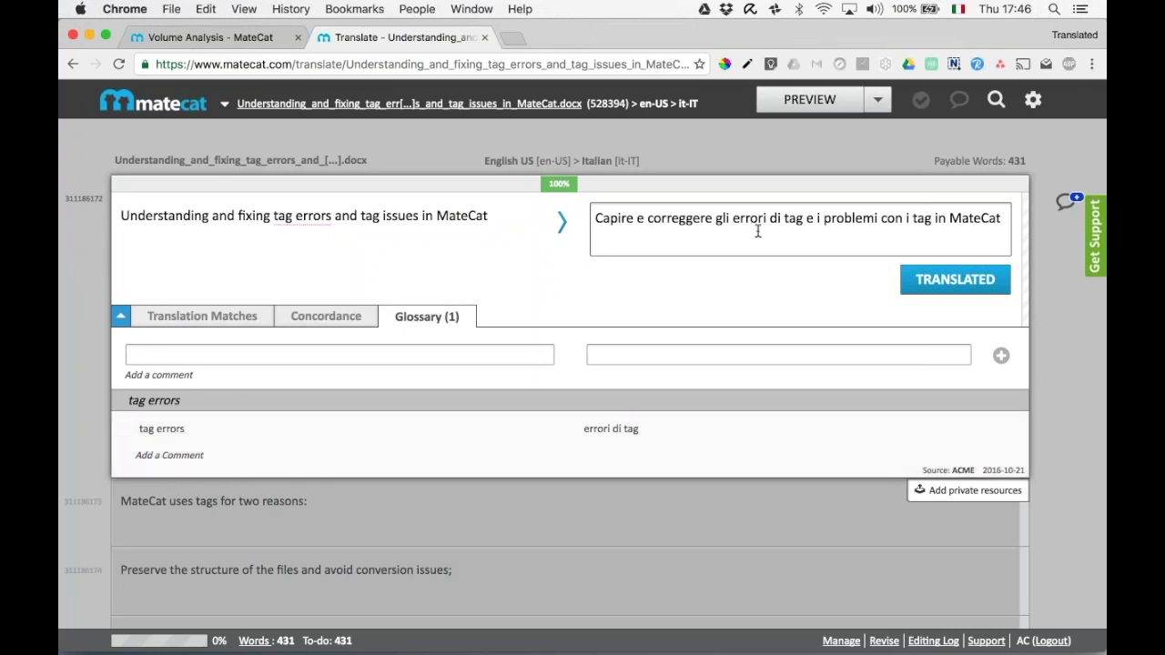
{"action": "left_click", "coordinate": [951, 279]}
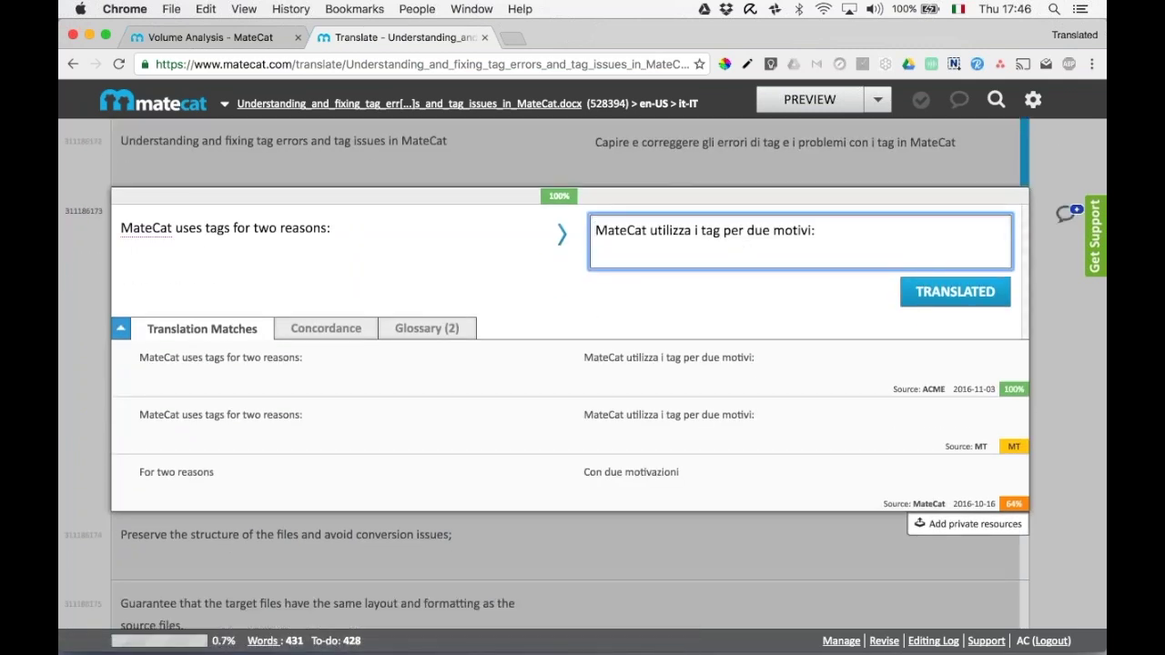
Replace 'motivi' with 'ragioni' and confirm it and the file-structure segment.
{"action": "left_click", "coordinate": [427, 328]}
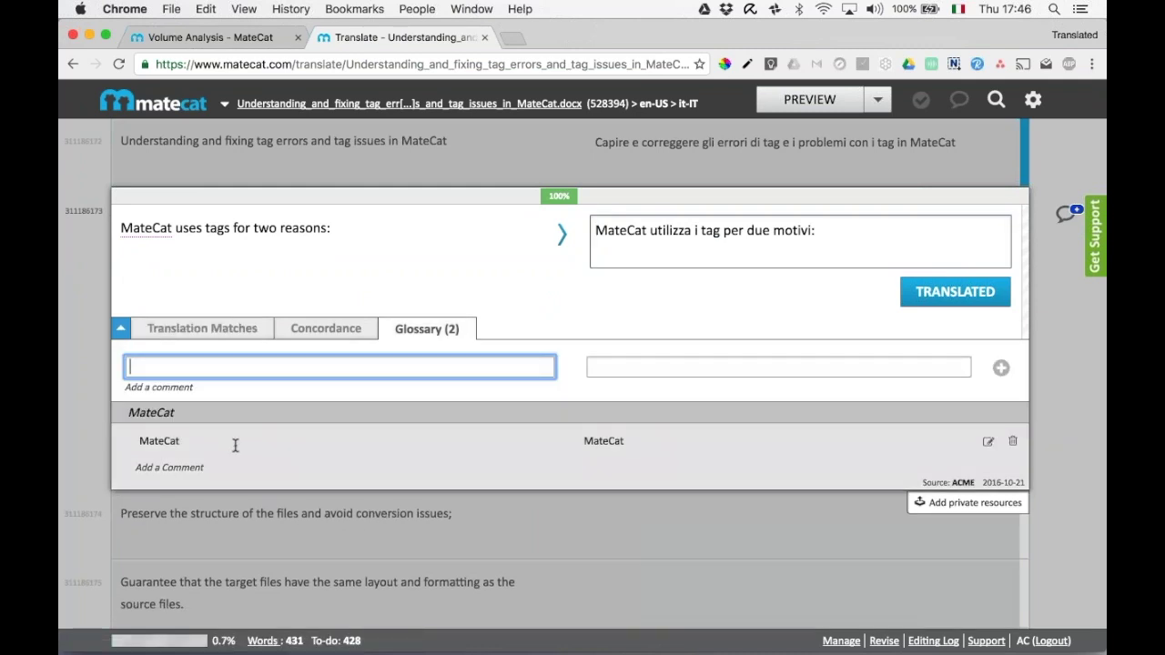
{"action": "left_click", "coordinate": [202, 328]}
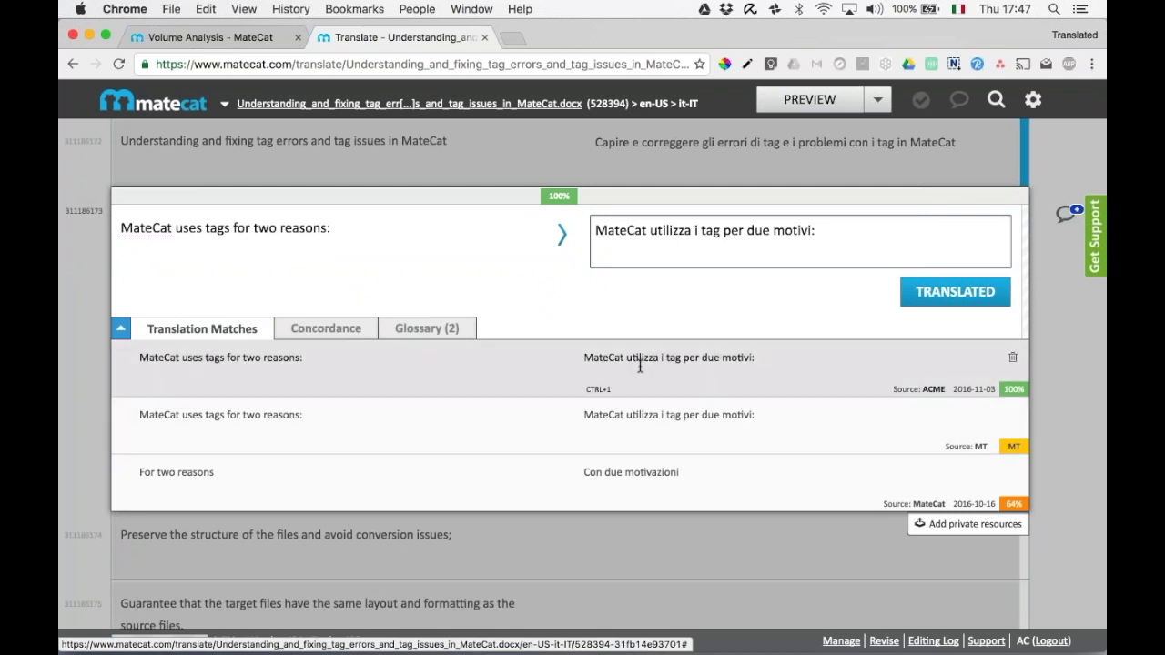
{"action": "double_click", "coordinate": [786, 230]}
{"action": "type", "text": "ragioni"}
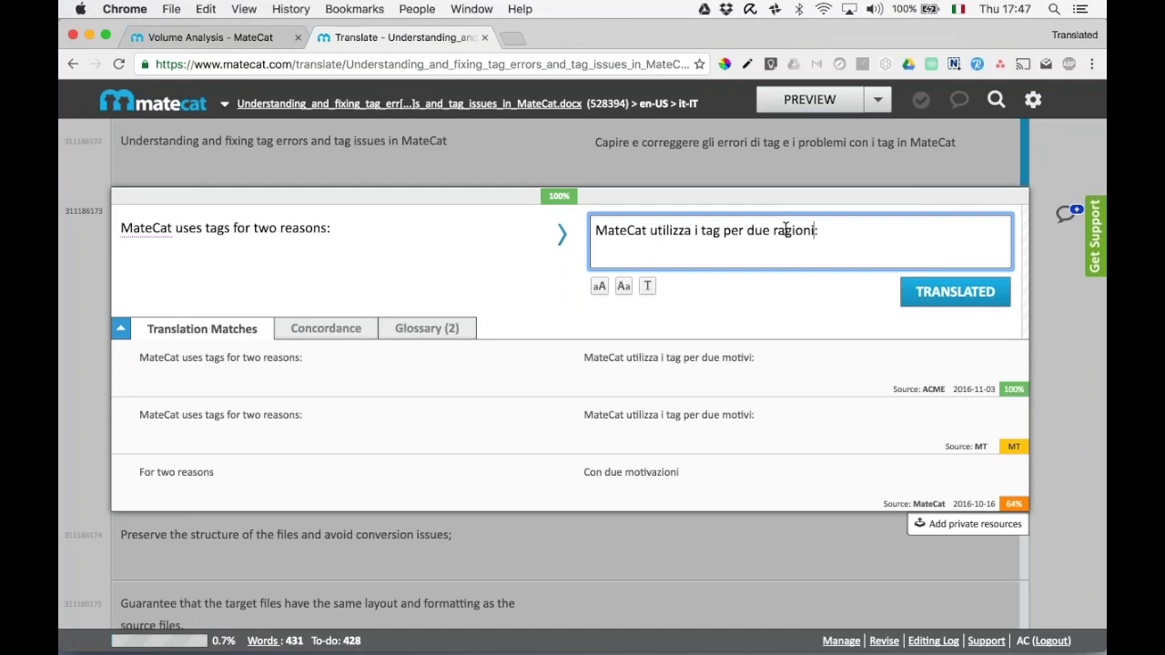
{"action": "key", "text": "super+Return"}
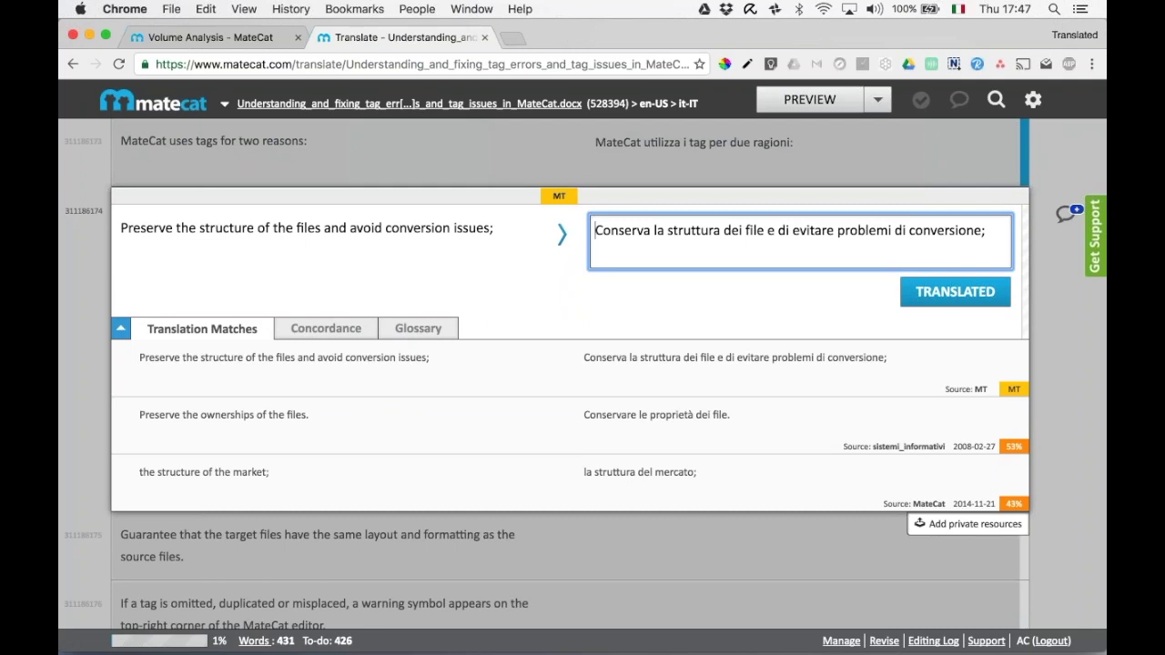
{"action": "key", "text": "super+Return"}
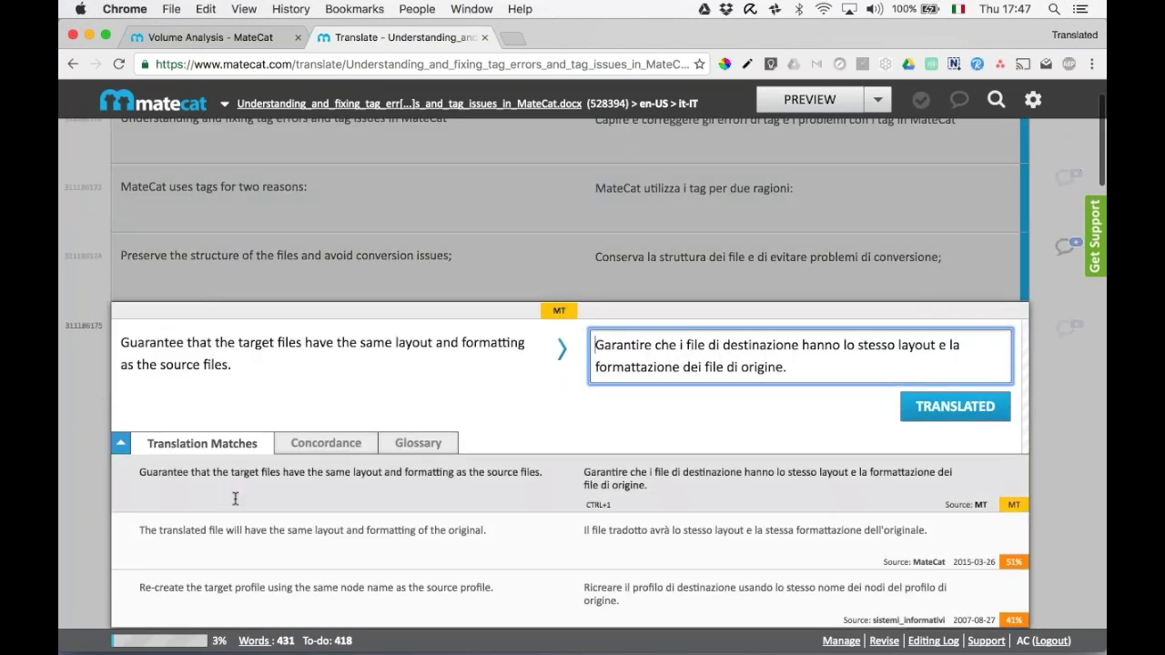
Collapse the translation matches panel and move down past the warning icon segment.
{"action": "left_click", "coordinate": [208, 446]}
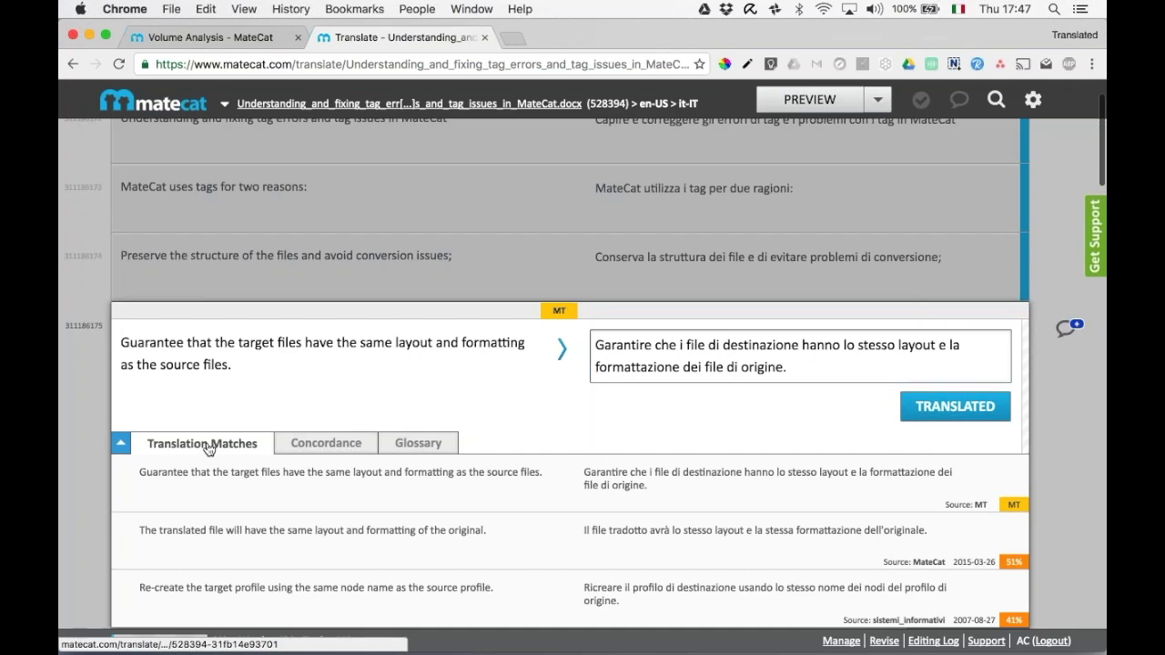
{"action": "left_click", "coordinate": [122, 445]}
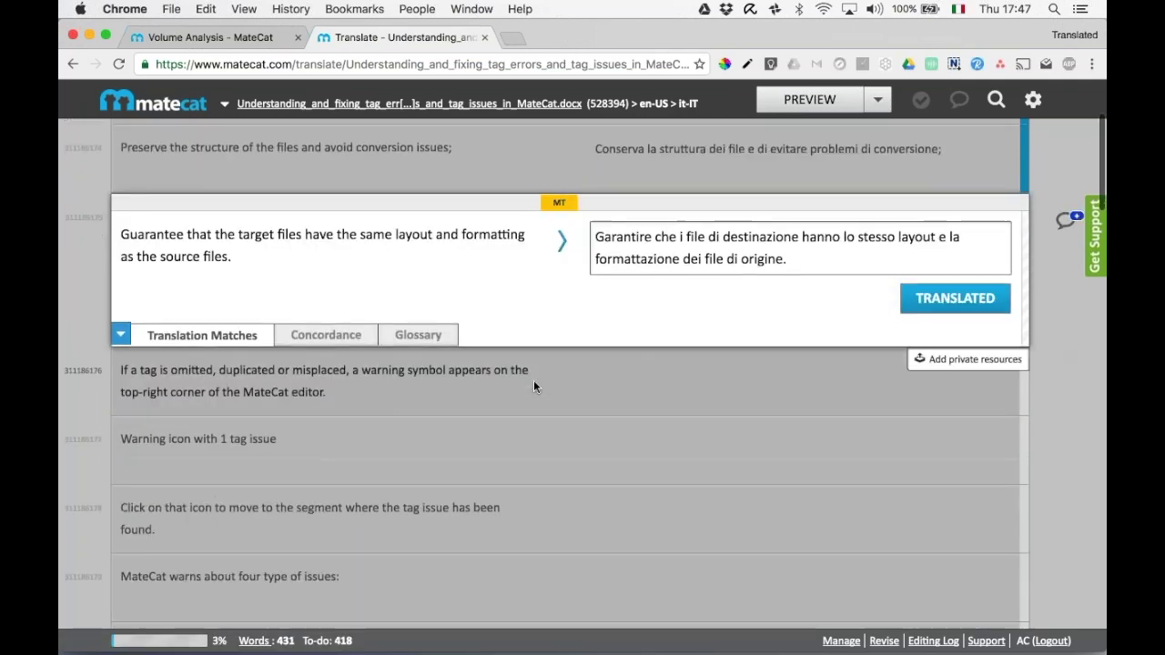
{"action": "left_click", "coordinate": [718, 382]}
{"action": "key", "text": "ctrl+Down"}
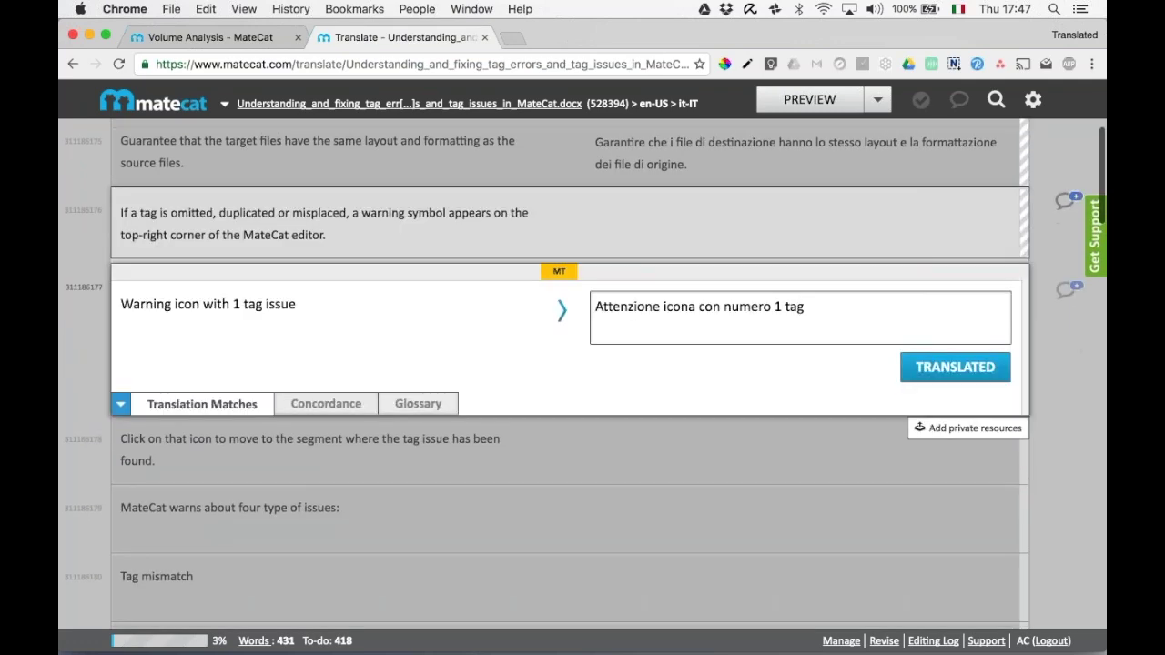
{"action": "key", "text": "ctrl+Down"}
{"action": "key", "text": "ctrl+Down"}
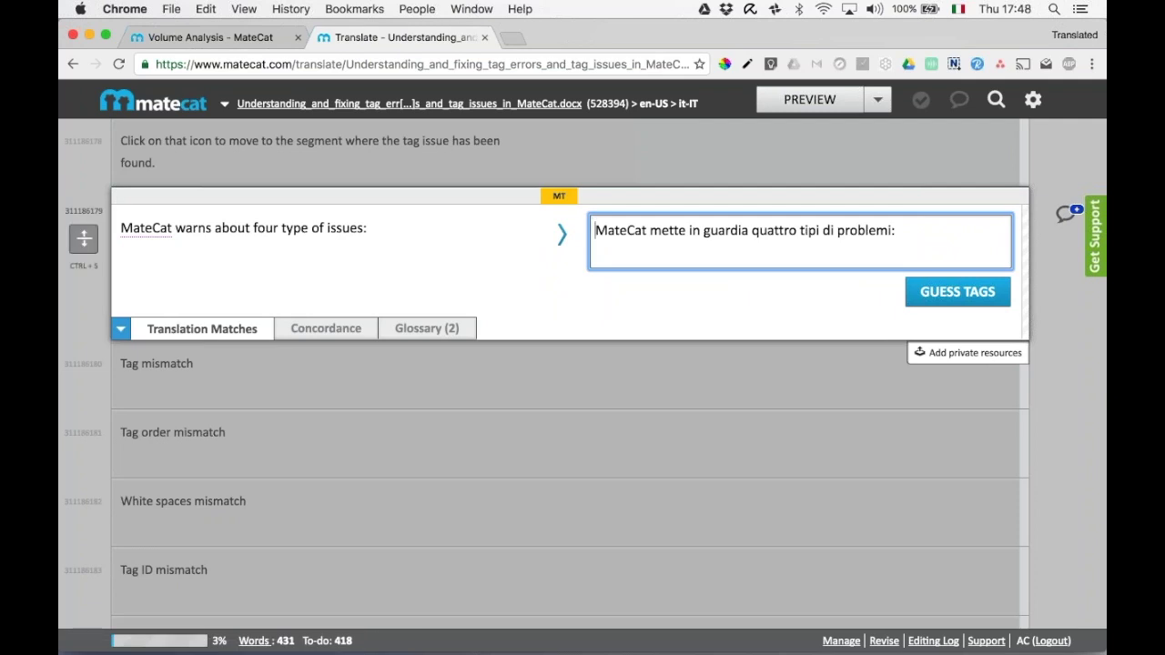
Replace 'mette in guardia' with 'ti avvisa di' and insert the source's tags with Guess Tags.
{"action": "left_click", "coordinate": [650, 232]}
{"action": "double_click", "coordinate": [652, 231]}
{"action": "key", "text": "shift+Right"}
{"action": "key", "text": "shift+Right"}
{"action": "key", "text": "shift+Right"}
{"action": "key", "text": "shift+Right"}
{"action": "key", "text": "shift+Right"}
{"action": "key", "text": "shift+Right"}
{"action": "key", "text": "shift+Right"}
{"action": "key", "text": "shift+Right"}
{"action": "key", "text": "shift+Right"}
{"action": "key", "text": "shift+Right"}
{"action": "key", "text": "shift+Right"}
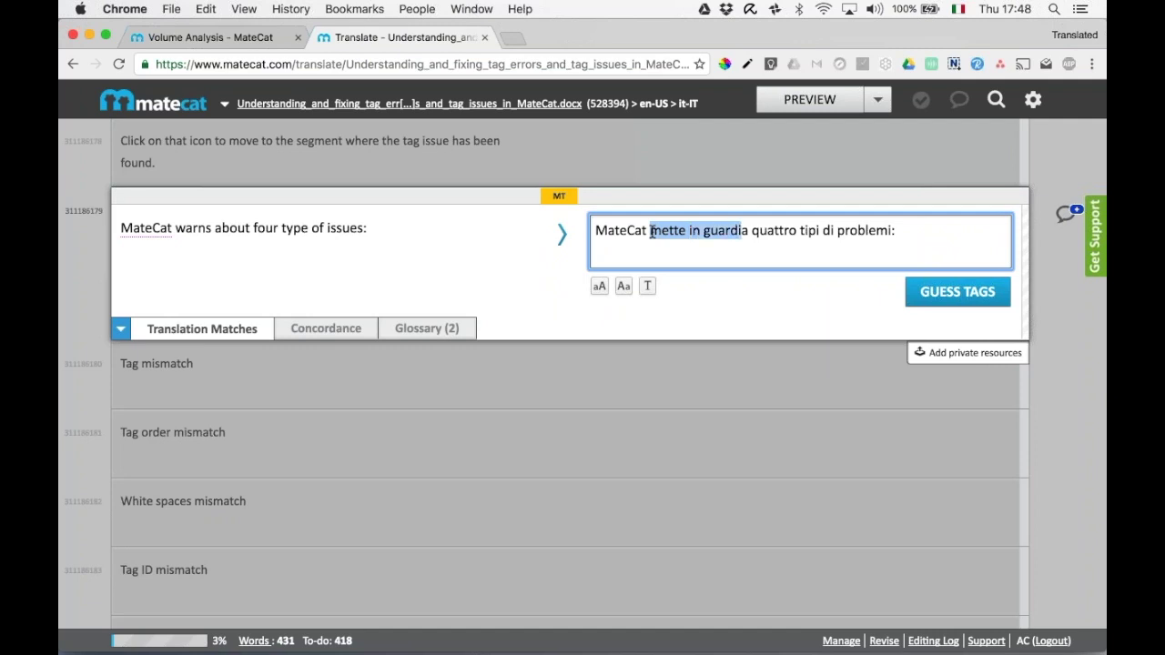
{"action": "type", "text": "ti avvisa di"}
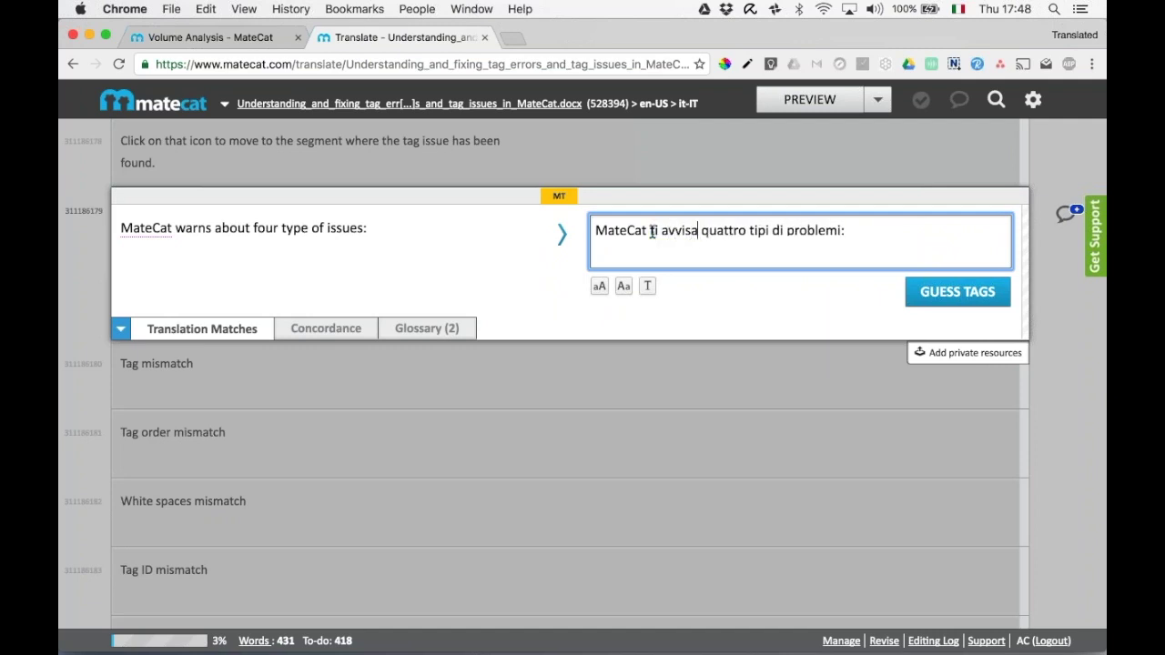
{"action": "key", "text": "Right"}
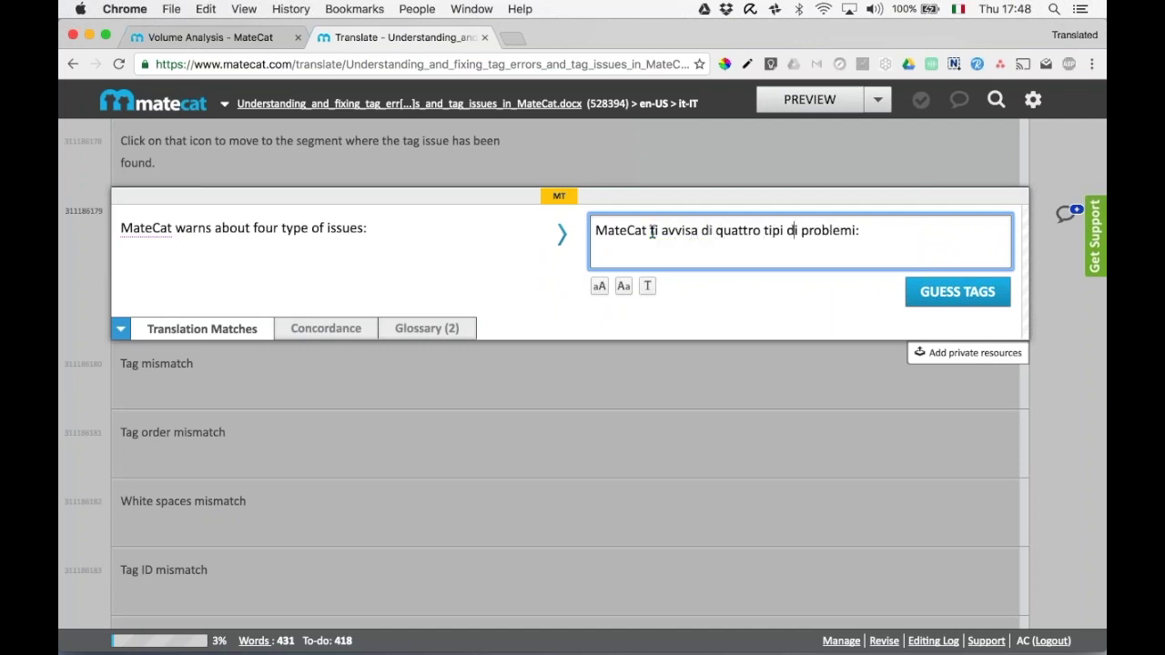
{"action": "key", "text": "Right"}
{"action": "key", "text": "Right"}
{"action": "key", "text": "Right"}
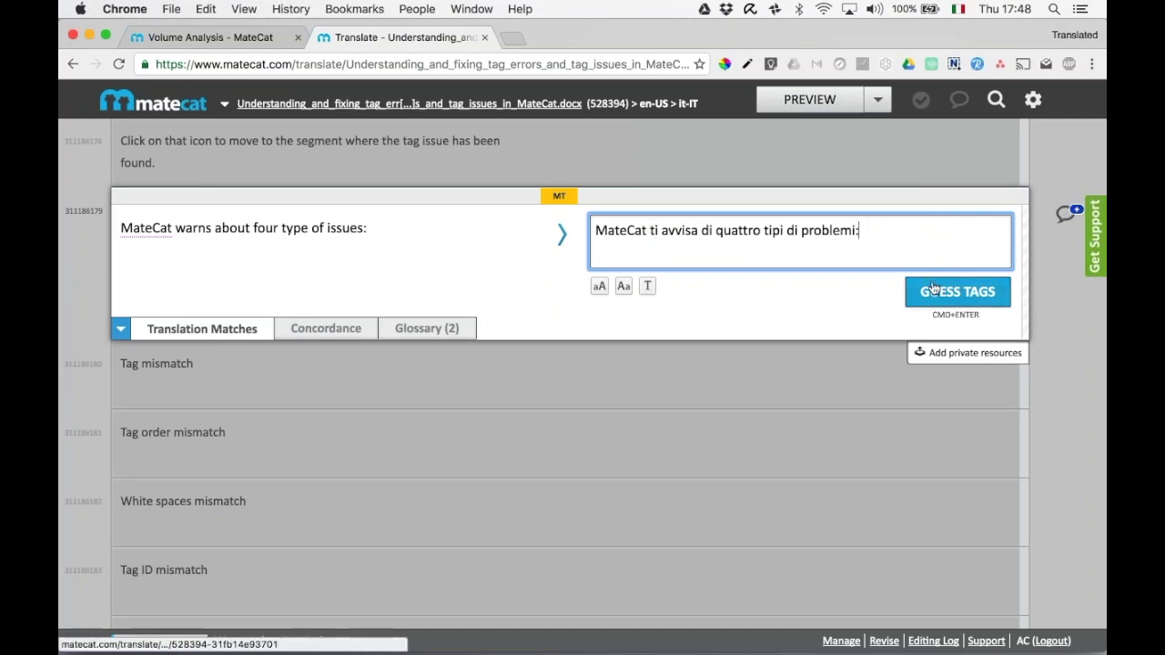
{"action": "left_click", "coordinate": [933, 288]}
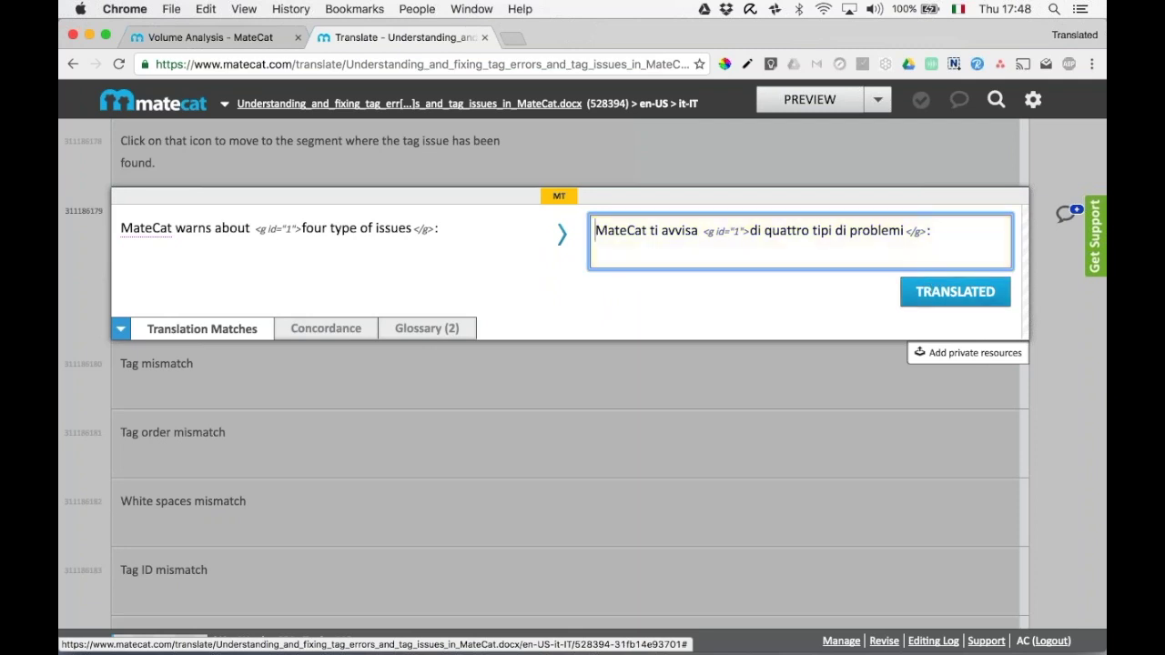
{"action": "mouse_move", "coordinate": [270, 244]}
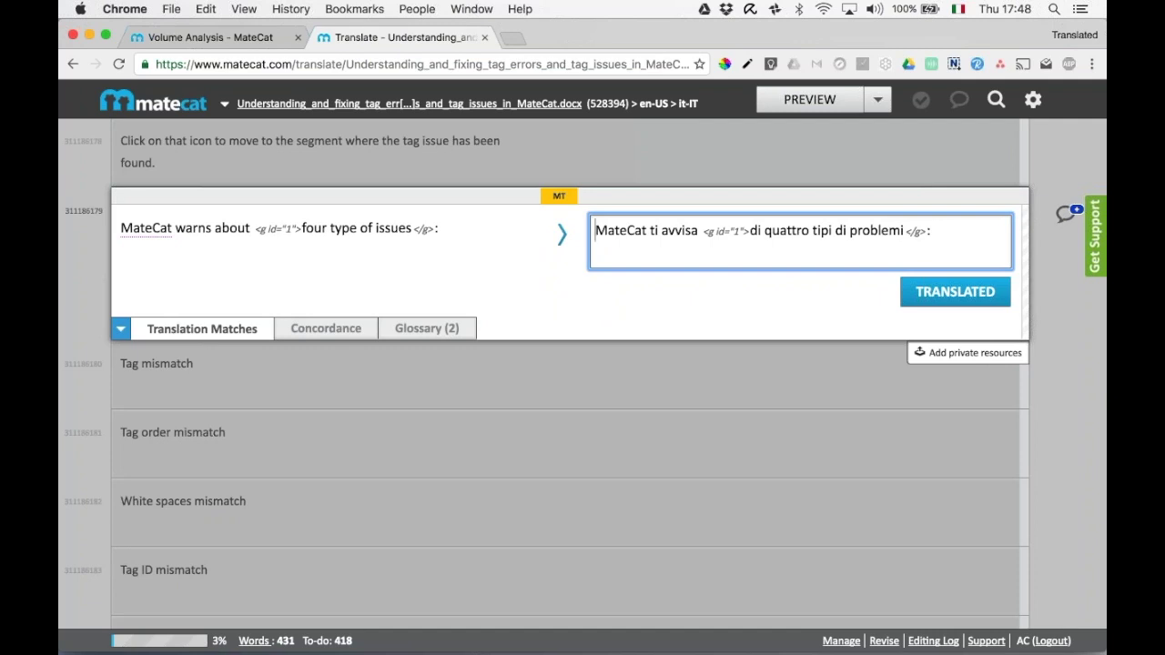
Move 'di' before the opening tag, confirm, then delete the closing </g> tag.
{"action": "left_click", "coordinate": [765, 233]}
{"action": "key", "text": "shift+Left"}
{"action": "key", "text": "shift+Left"}
{"action": "key", "text": "shift+Left"}
{"action": "key", "text": "BackSpace"}
{"action": "key", "text": "Left"}
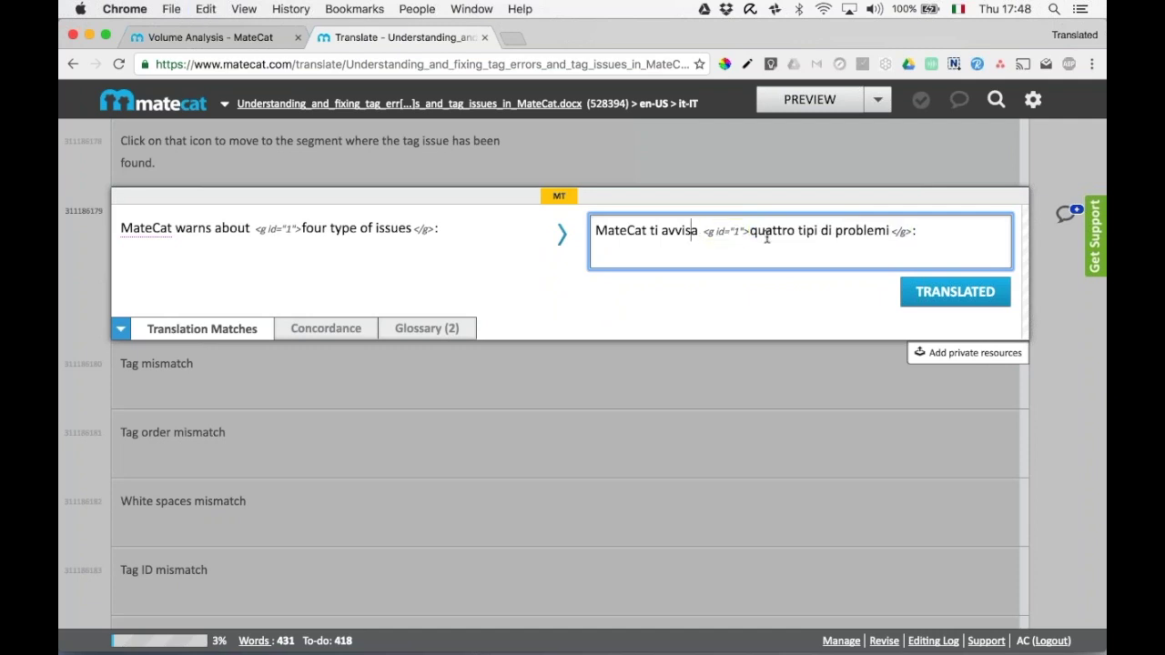
{"action": "type", "text": "di"}
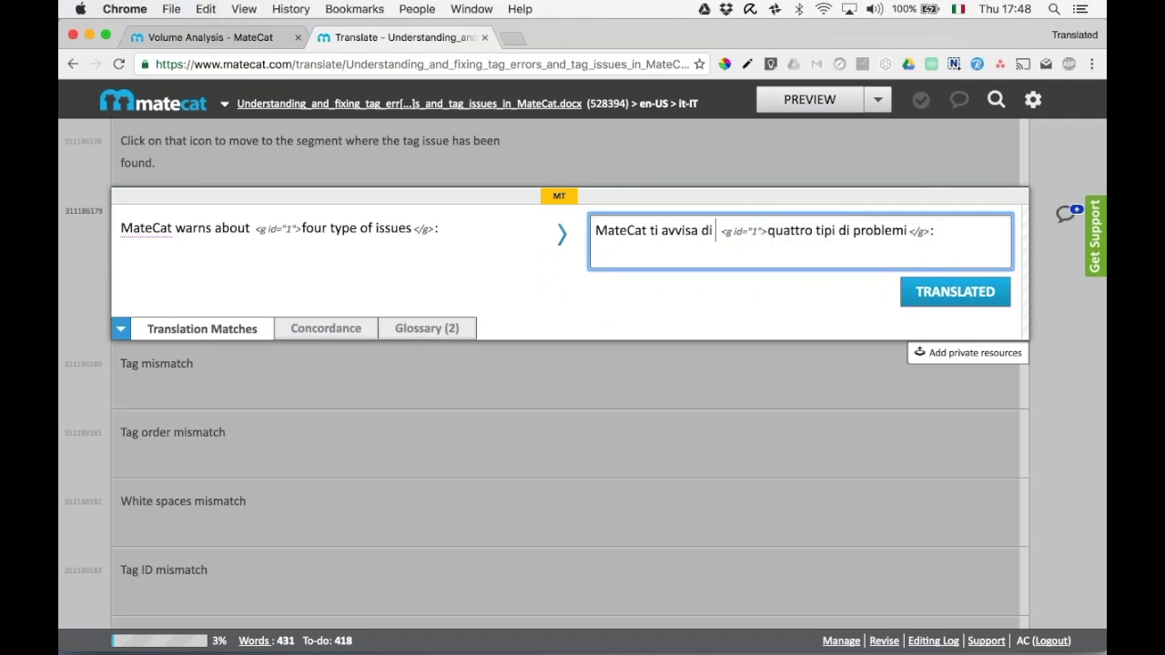
{"action": "left_click", "coordinate": [871, 235]}
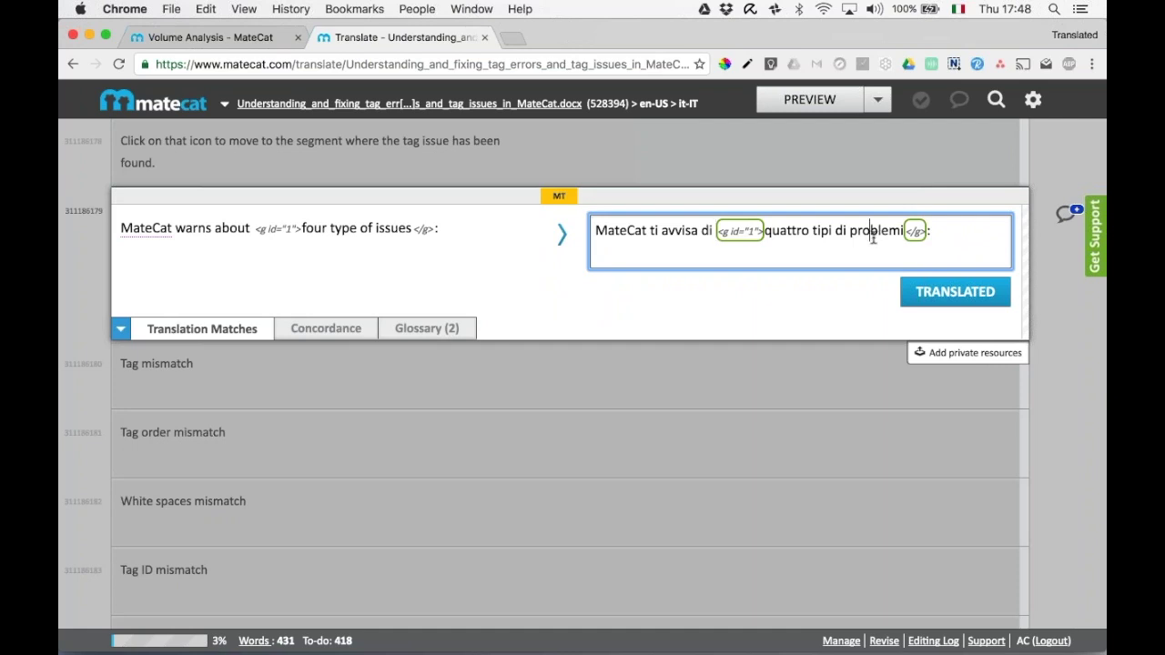
{"action": "left_click", "coordinate": [955, 291]}
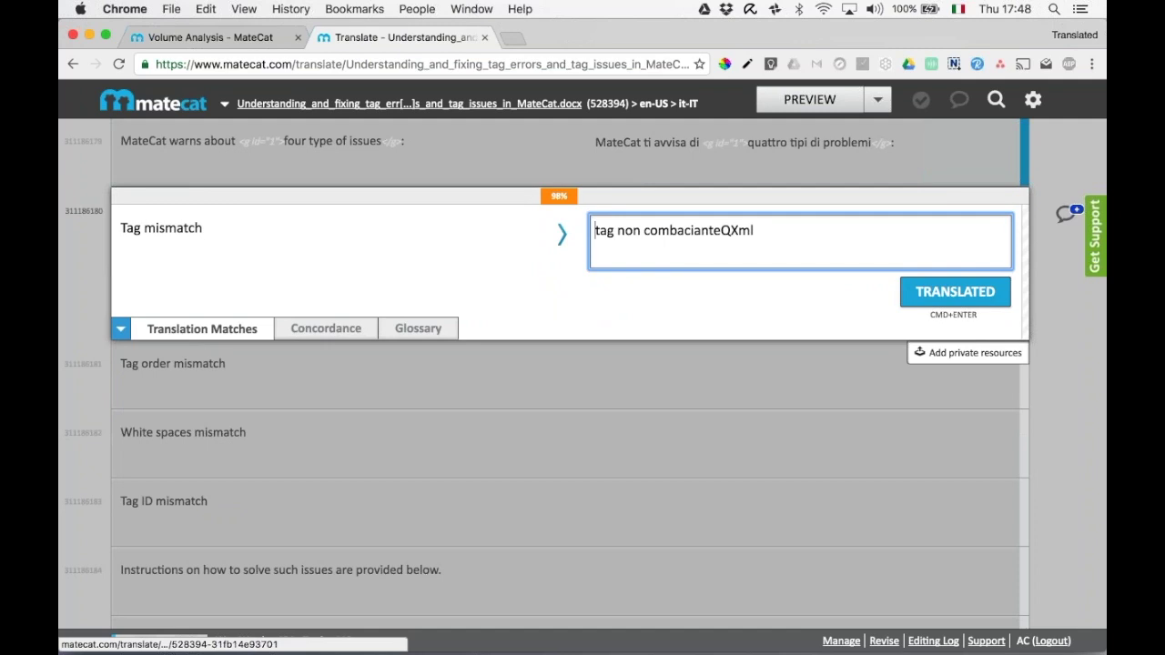
{"action": "key", "text": "ctrl+Up"}
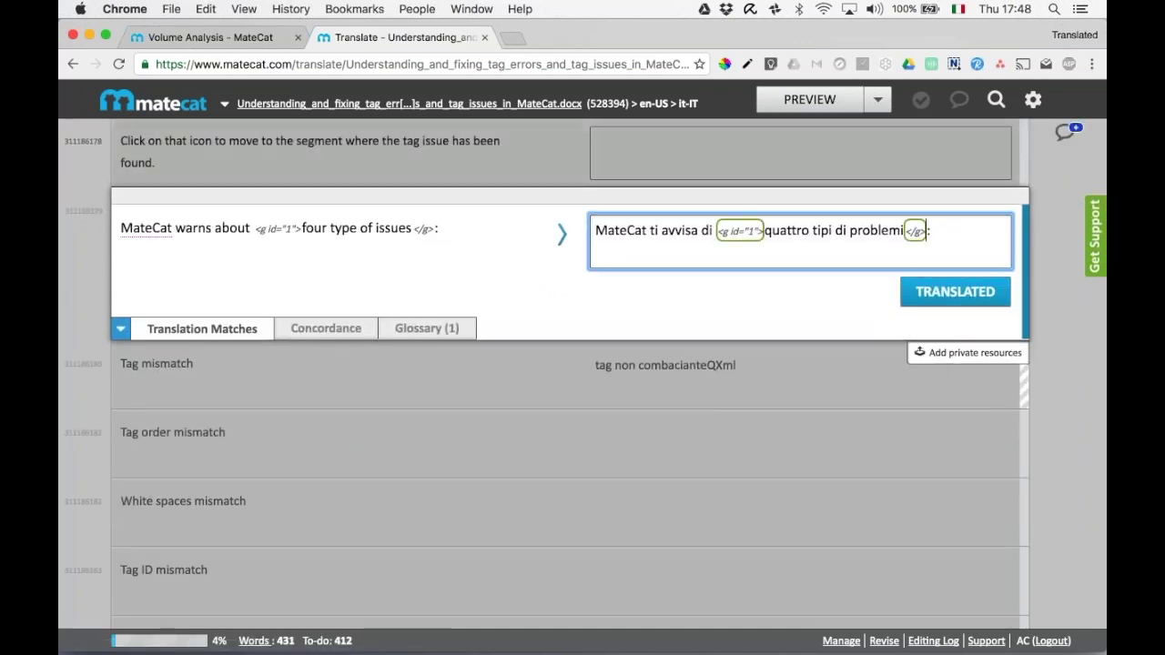
{"action": "key", "text": "BackSpace"}
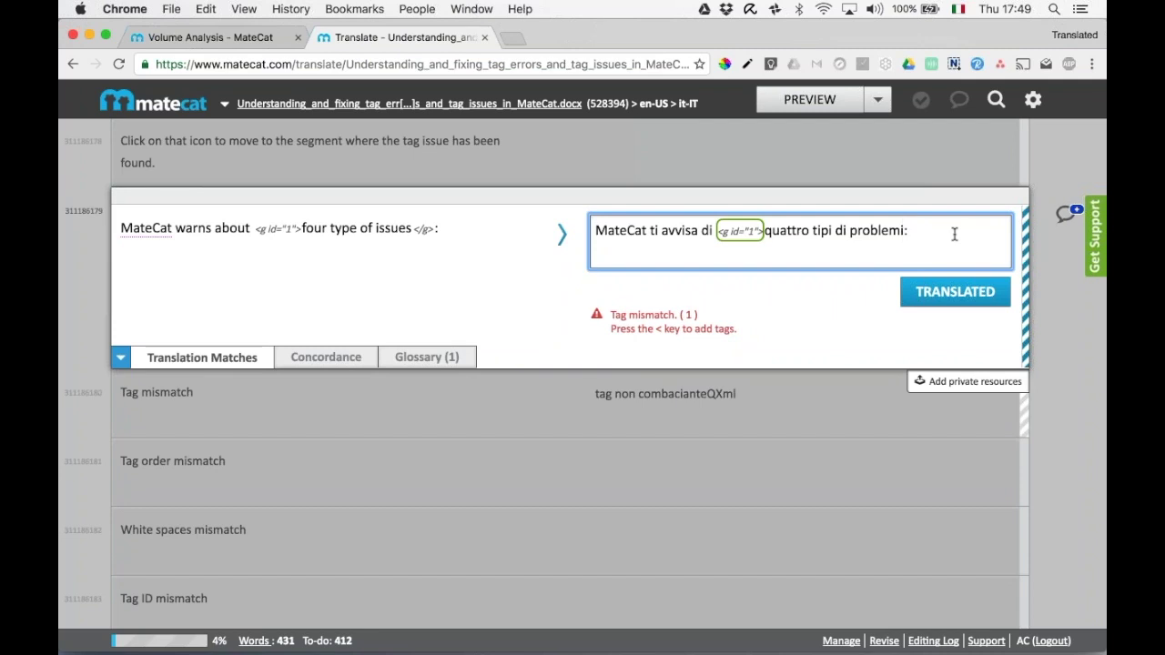
Restore the closing tag before the colon in the four-issues segment and confirm it.
{"action": "left_click", "coordinate": [955, 292]}
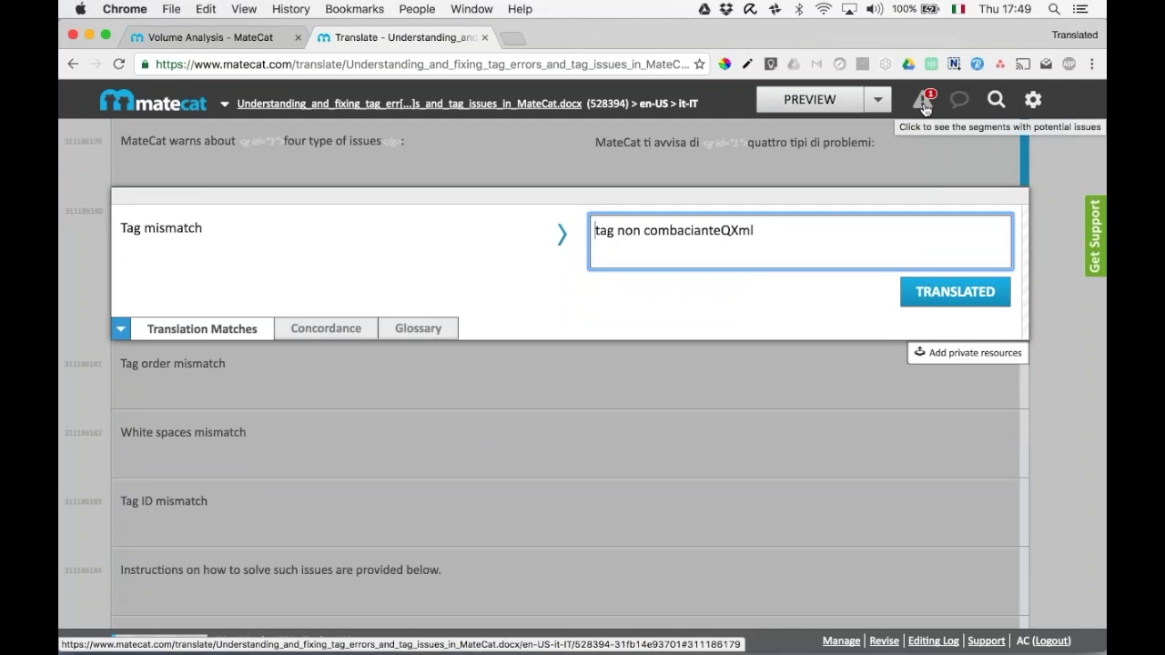
{"action": "left_click", "coordinate": [923, 106]}
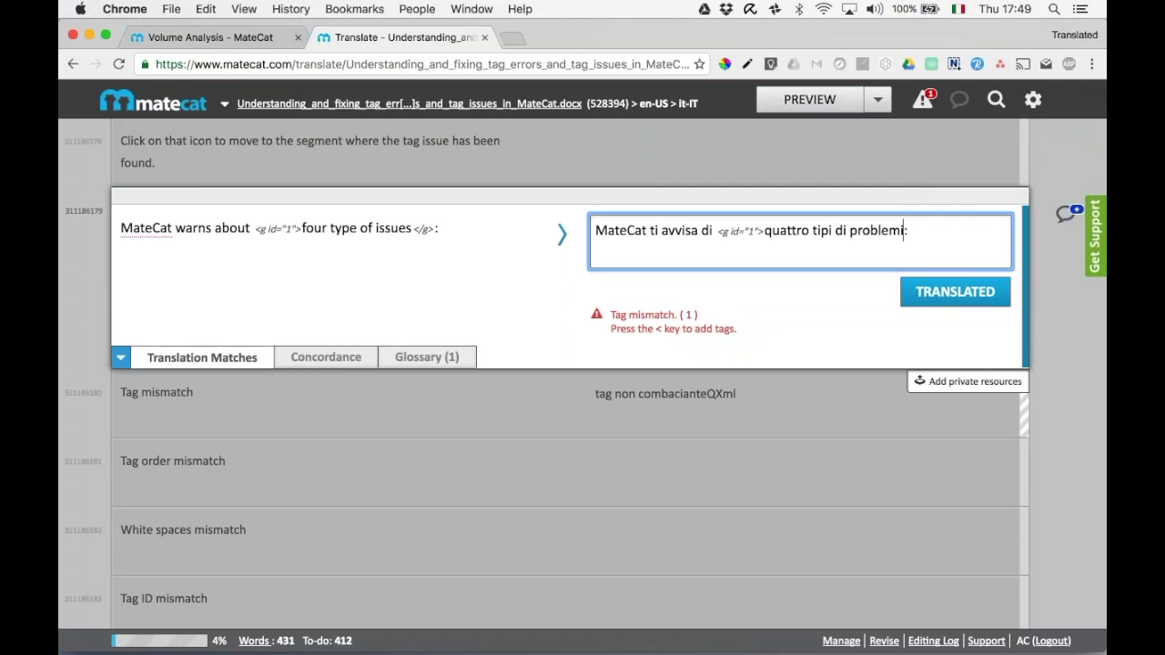
{"action": "type", "text": "<"}
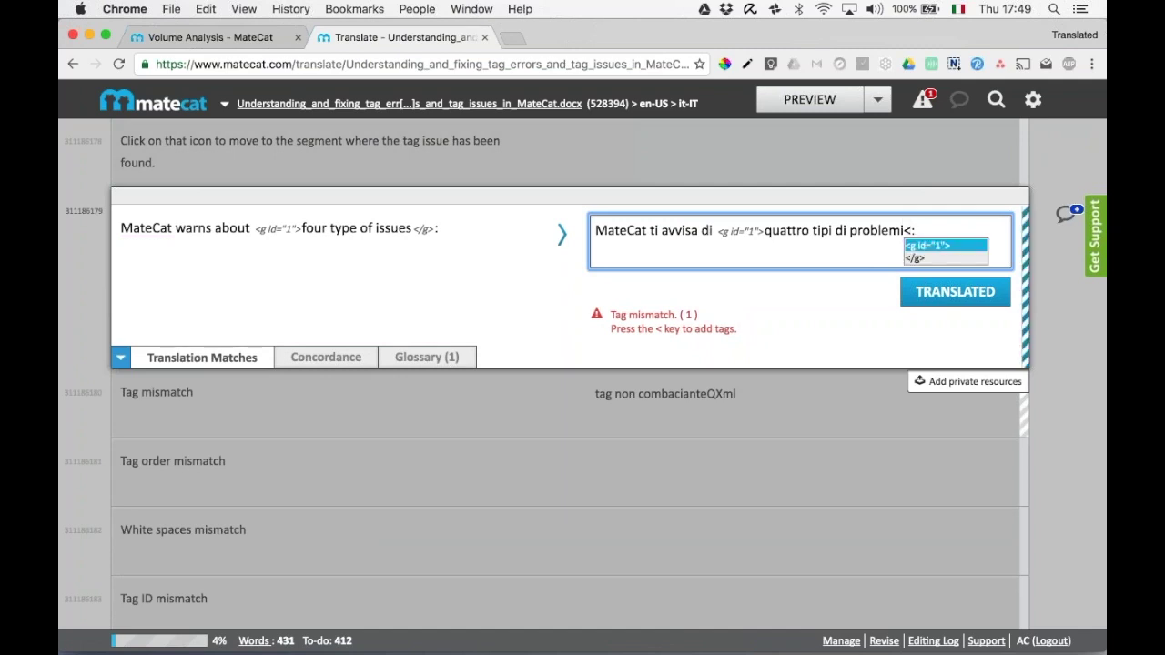
{"action": "key", "text": "Down"}
{"action": "key", "text": "Return"}
{"action": "left_click", "coordinate": [955, 291]}
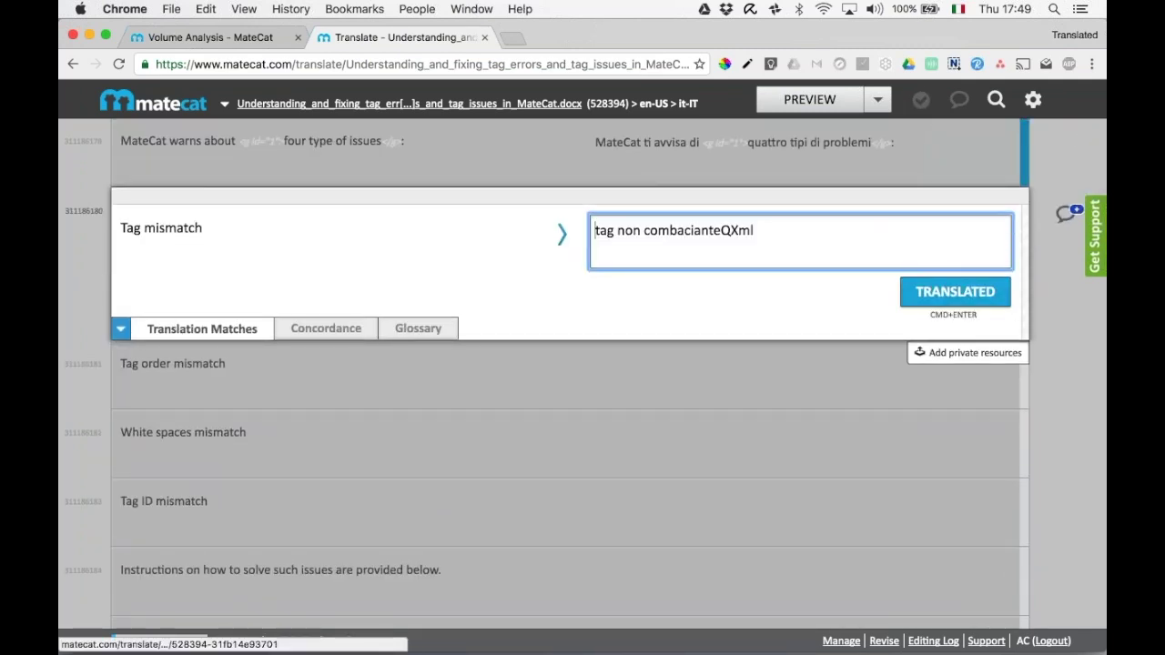
Remove the stray QXml, capitalise to 'Tag non combaciante' and confirm it.
{"action": "left_click", "coordinate": [837, 252]}
{"action": "key", "text": "BackSpace"}
{"action": "key", "text": "BackSpace"}
{"action": "key", "text": "BackSpace"}
{"action": "key", "text": "BackSpace"}
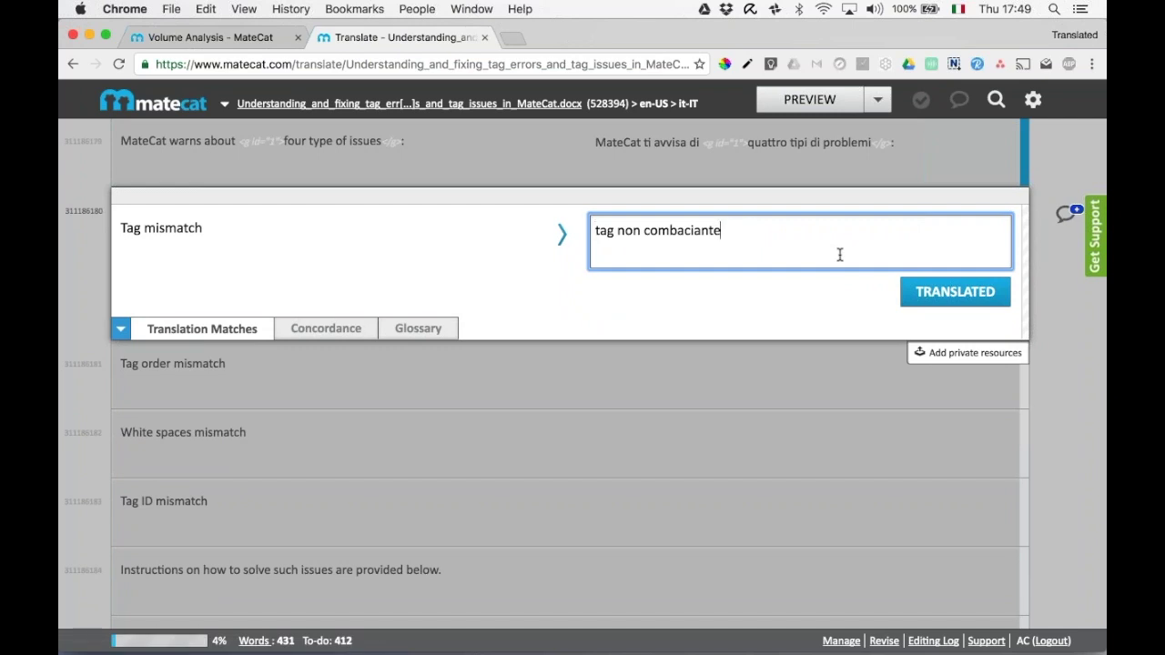
{"action": "key", "text": "Delete"}
{"action": "type", "text": "T"}
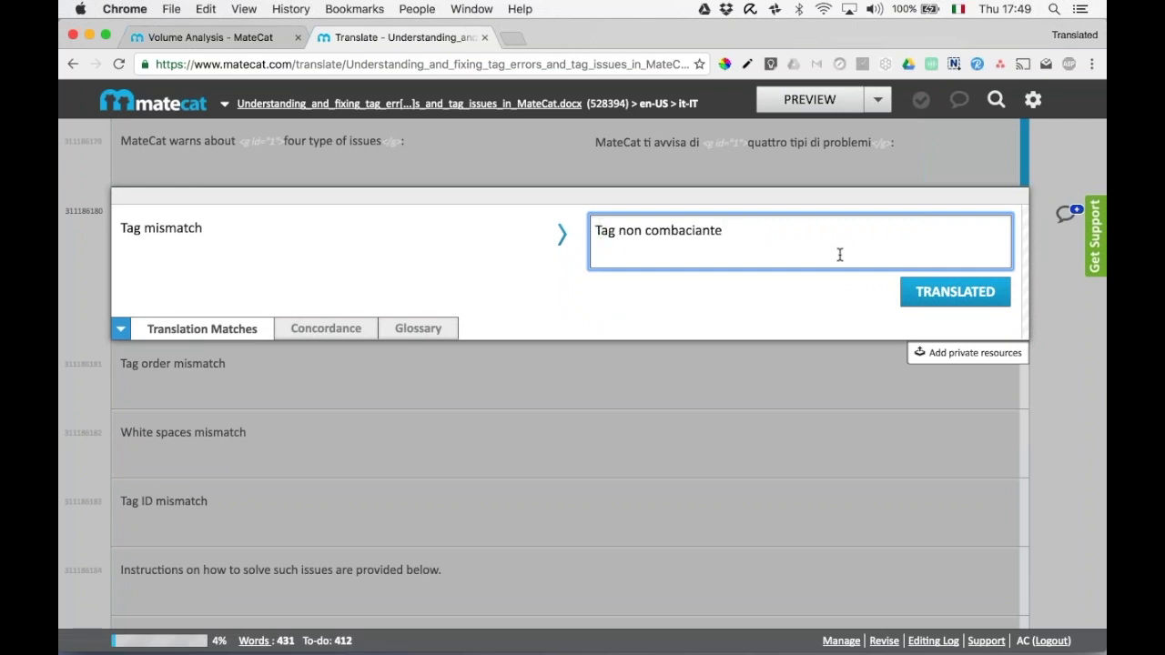
{"action": "key", "text": "super+Return"}
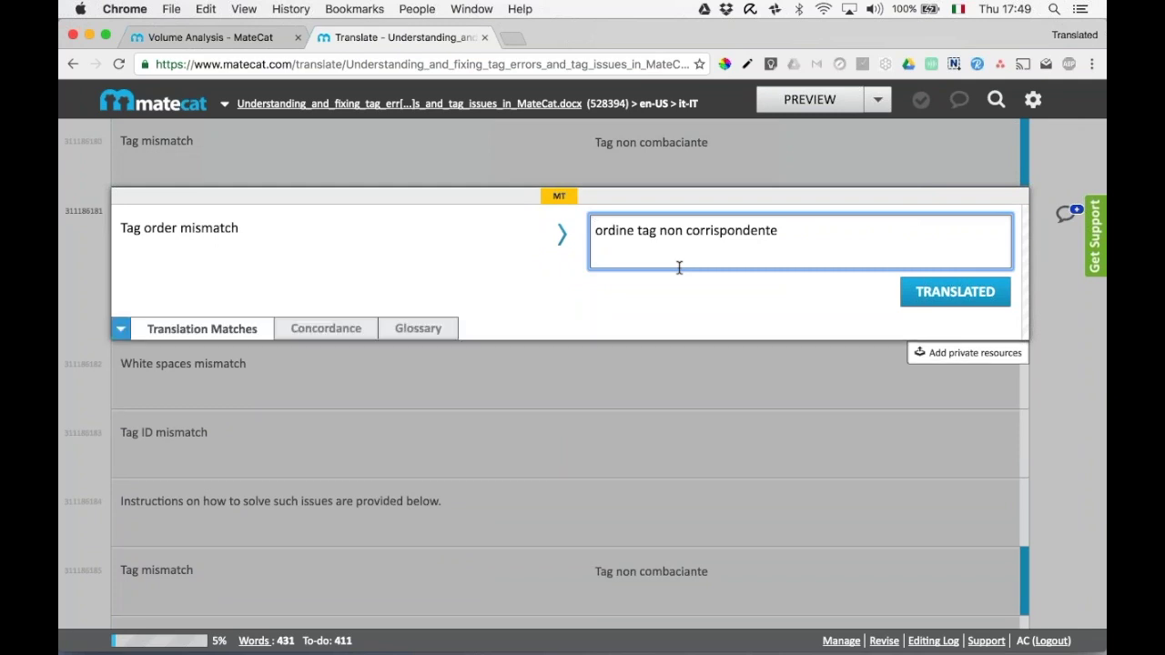
{"action": "scroll", "coordinate": [679, 268], "scroll_direction": "up", "scroll_amount": 5}
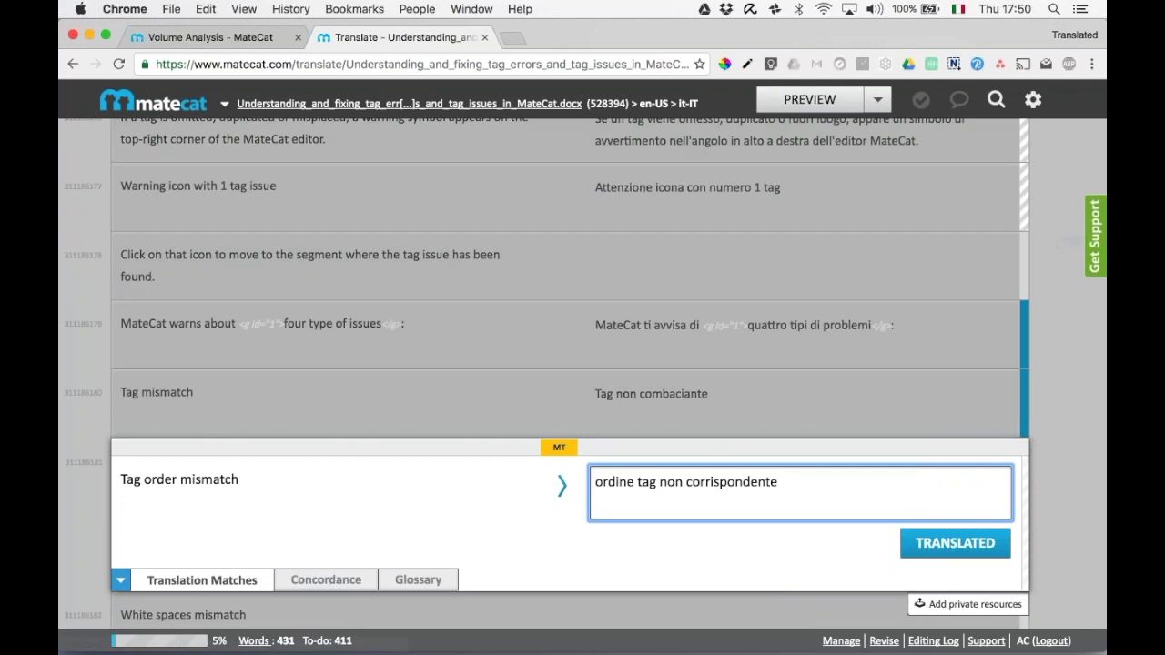
On Volume Analysis, split the Italian job into 3 parts of 149, 145 and 136 payable words.
{"action": "key", "text": "ctrl+shift+Tab"}
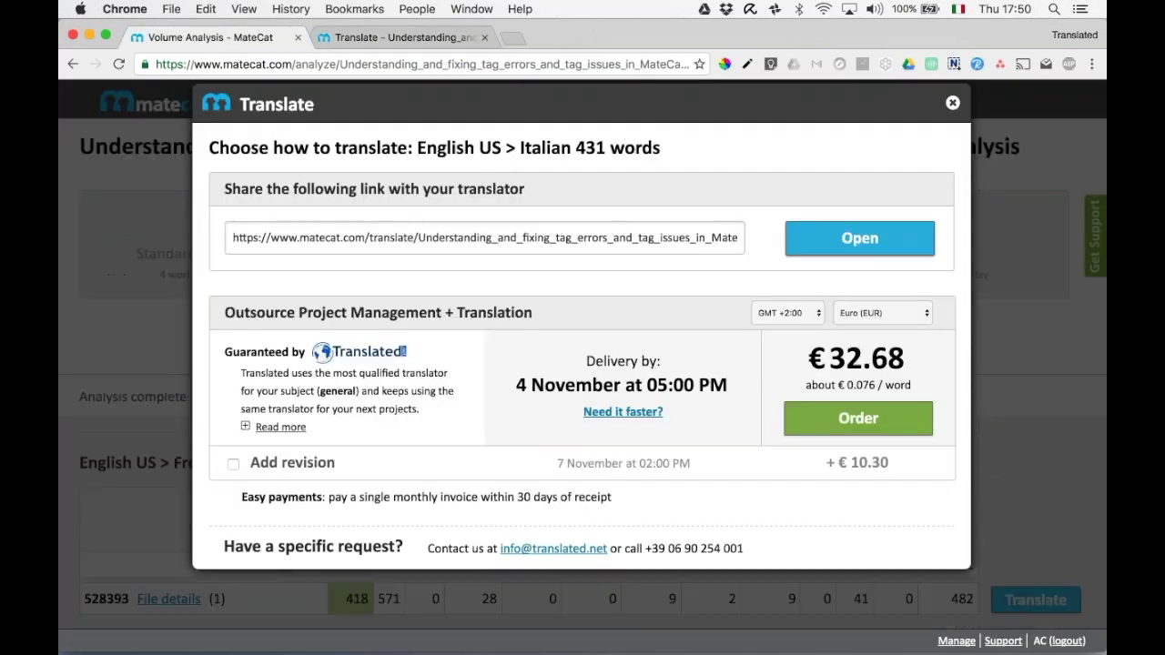
{"action": "left_click", "coordinate": [952, 102]}
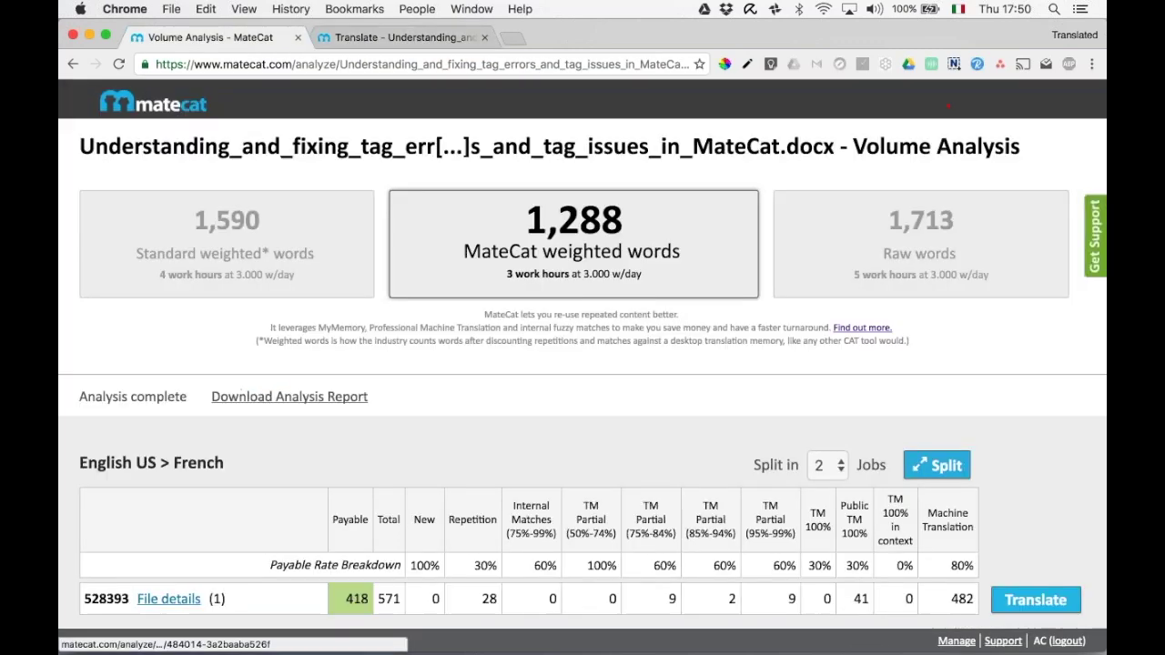
{"action": "scroll", "coordinate": [582, 364], "scroll_direction": "down", "scroll_amount": 10}
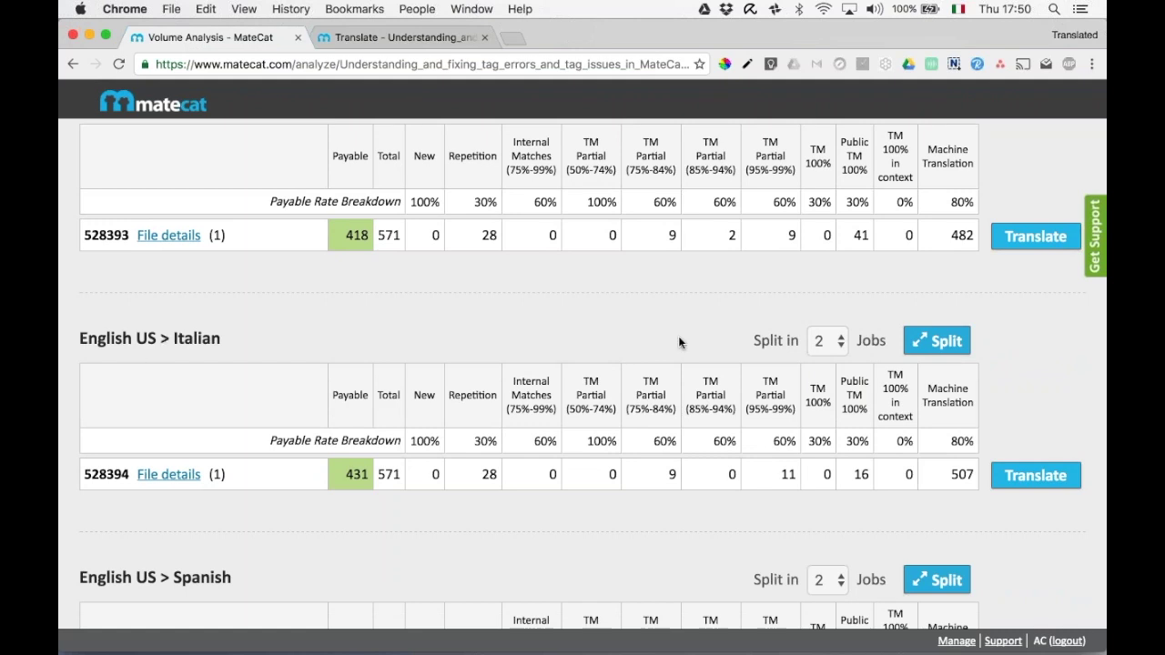
{"action": "left_click", "coordinate": [843, 343]}
{"action": "left_click", "coordinate": [841, 362]}
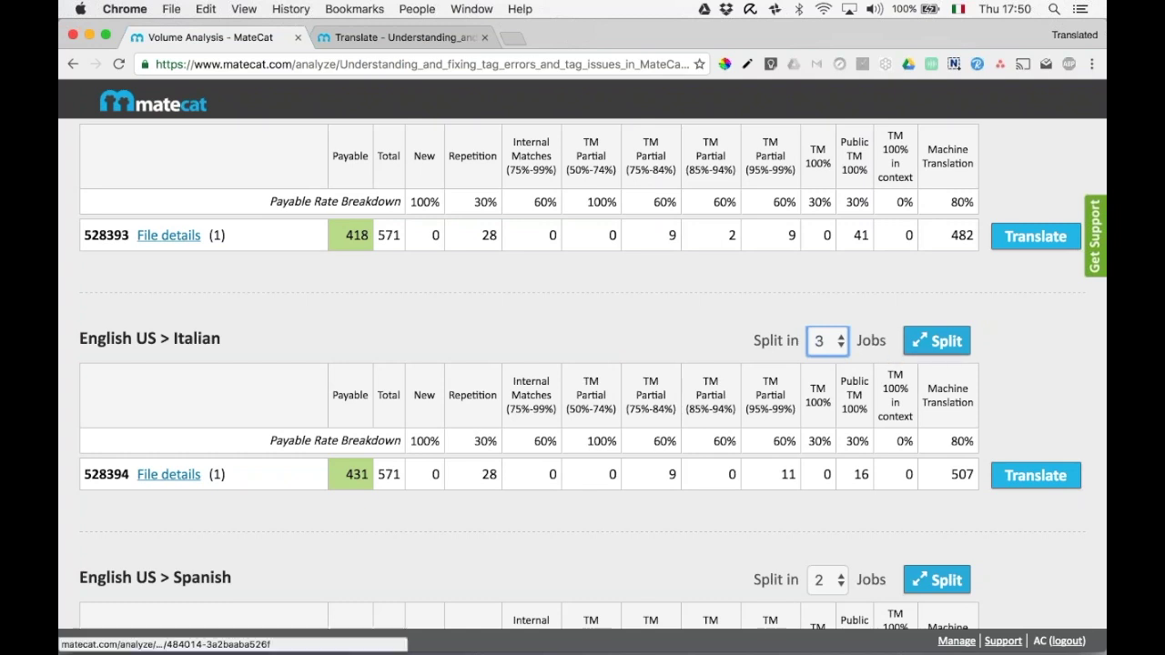
{"action": "left_click", "coordinate": [937, 341]}
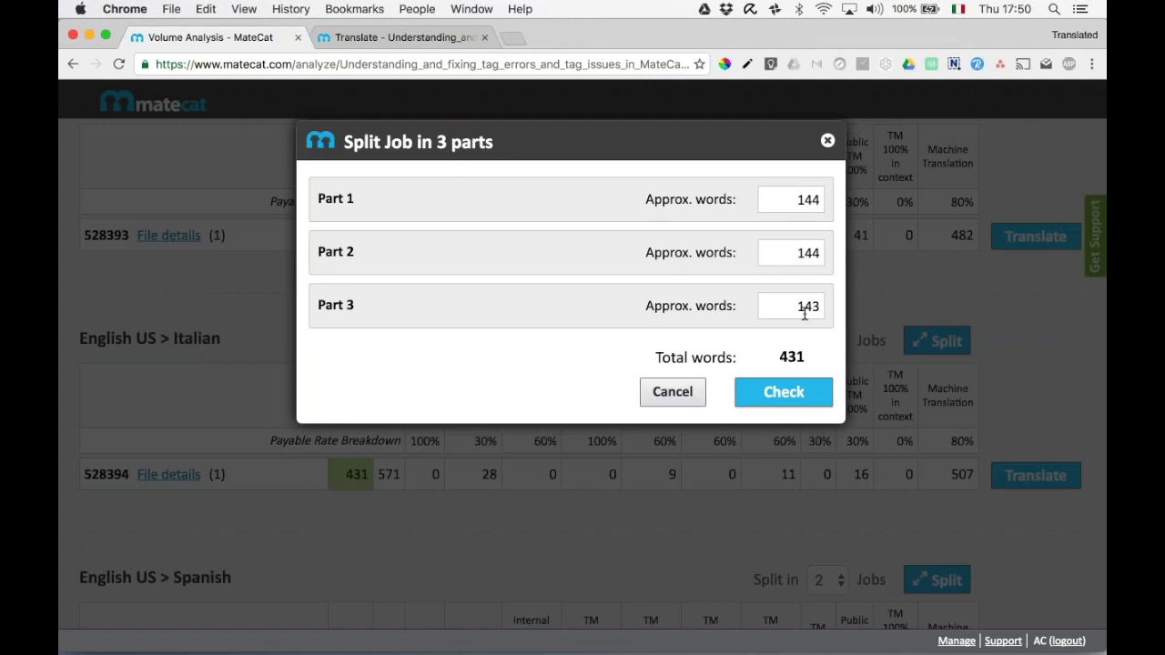
{"action": "left_click", "coordinate": [784, 392]}
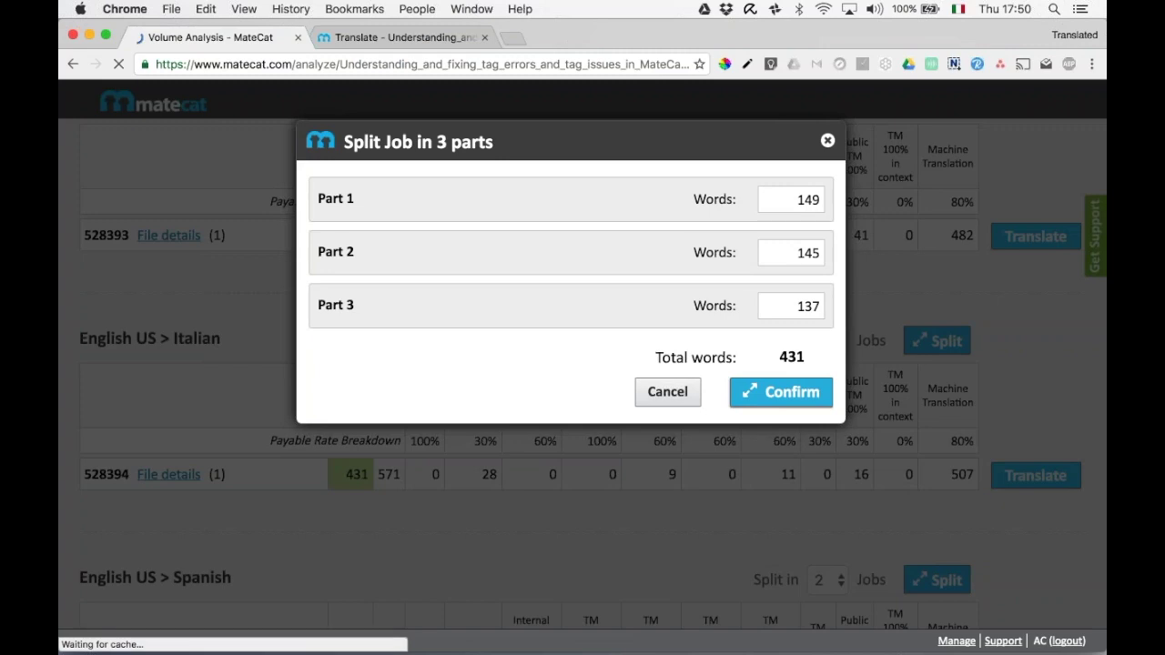
{"action": "scroll", "coordinate": [582, 364], "scroll_direction": "down", "scroll_amount": 3}
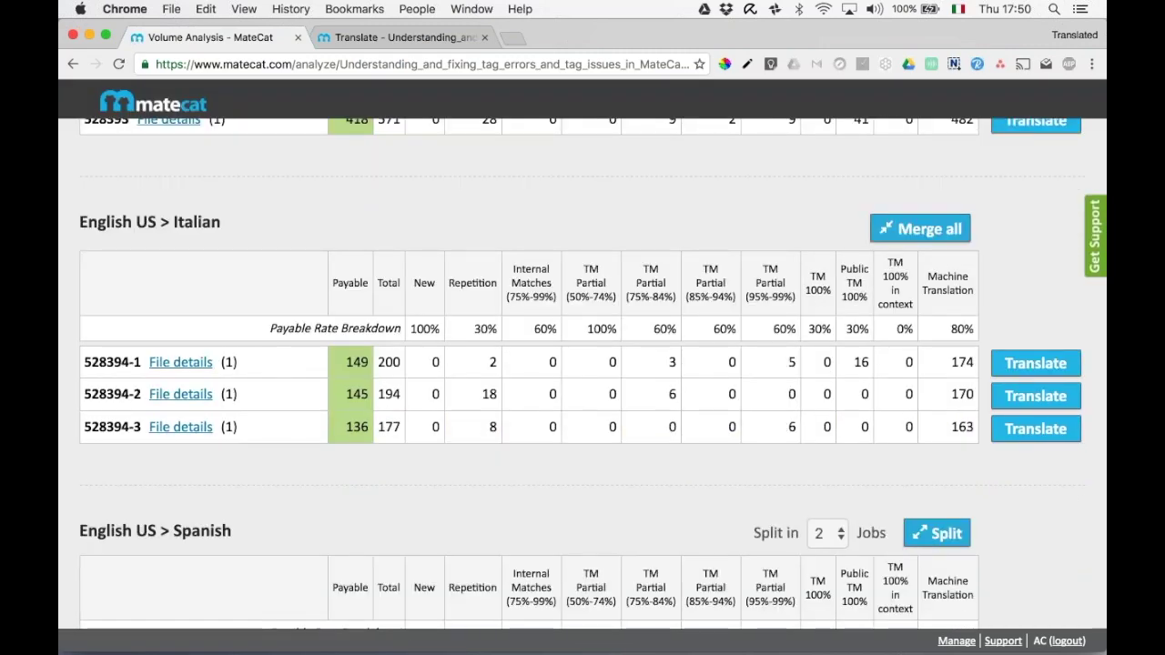
Open part 2 (job 528394-2) in the translation editor, closing the old editor tab.
{"action": "left_click", "coordinate": [1020, 399]}
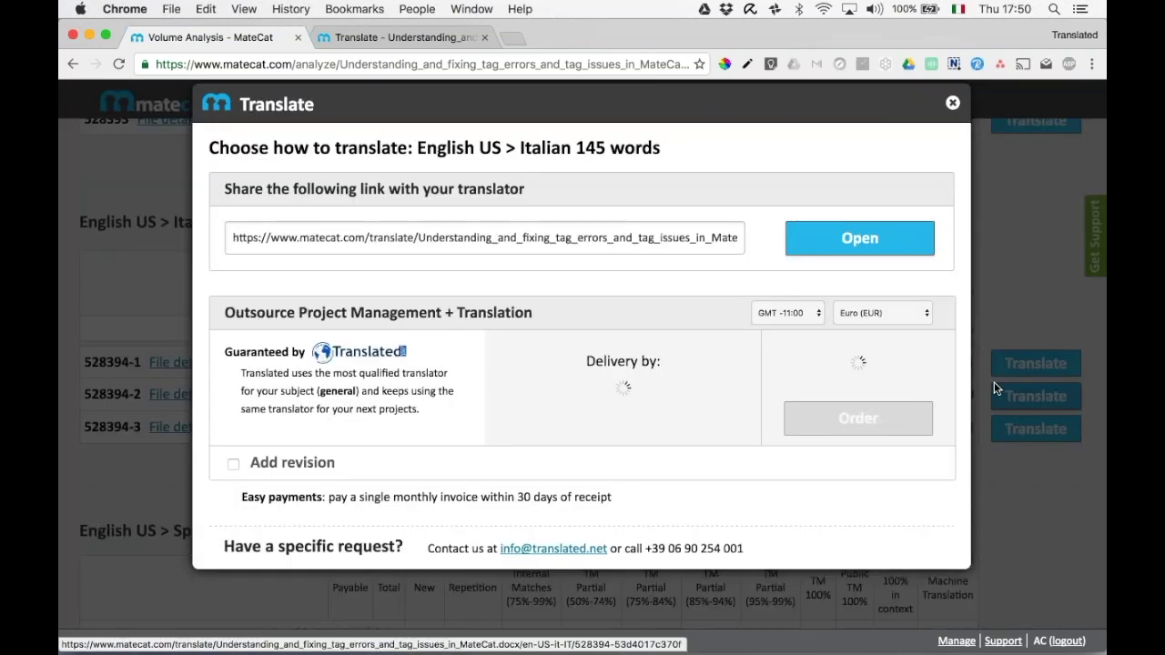
{"action": "left_click", "coordinate": [853, 241]}
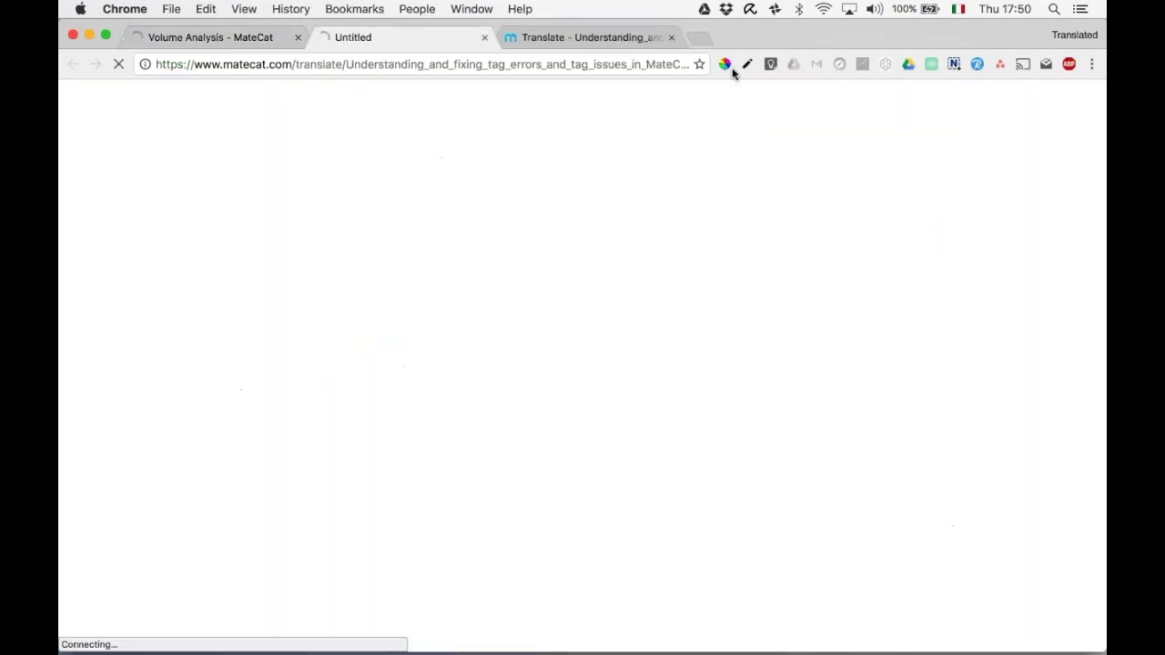
{"action": "left_click", "coordinate": [673, 38]}
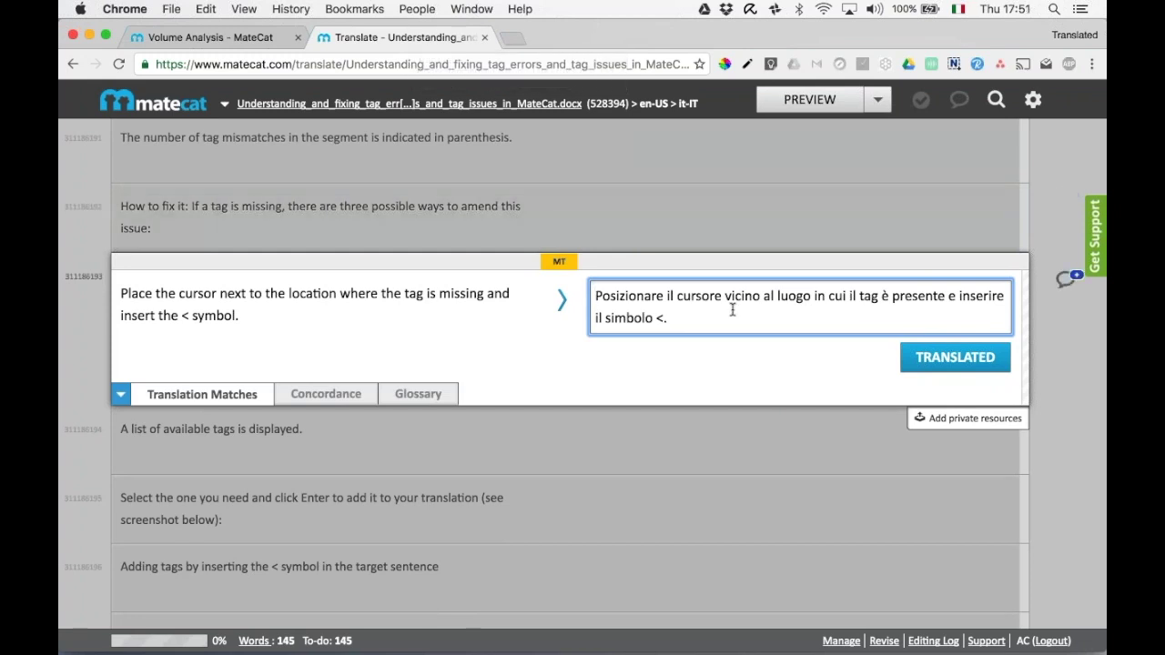
{"action": "scroll", "coordinate": [733, 309], "scroll_direction": "up", "scroll_amount": 12}
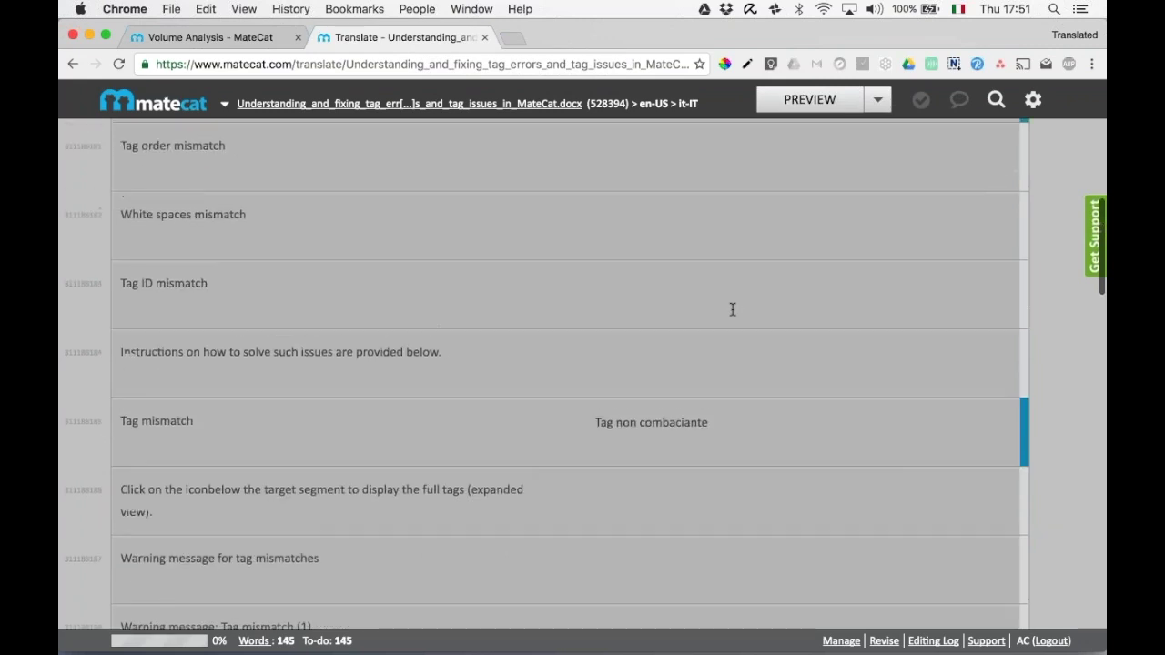
{"action": "scroll", "coordinate": [733, 309], "scroll_direction": "up", "scroll_amount": 5}
{"action": "left_click", "coordinate": [650, 258]}
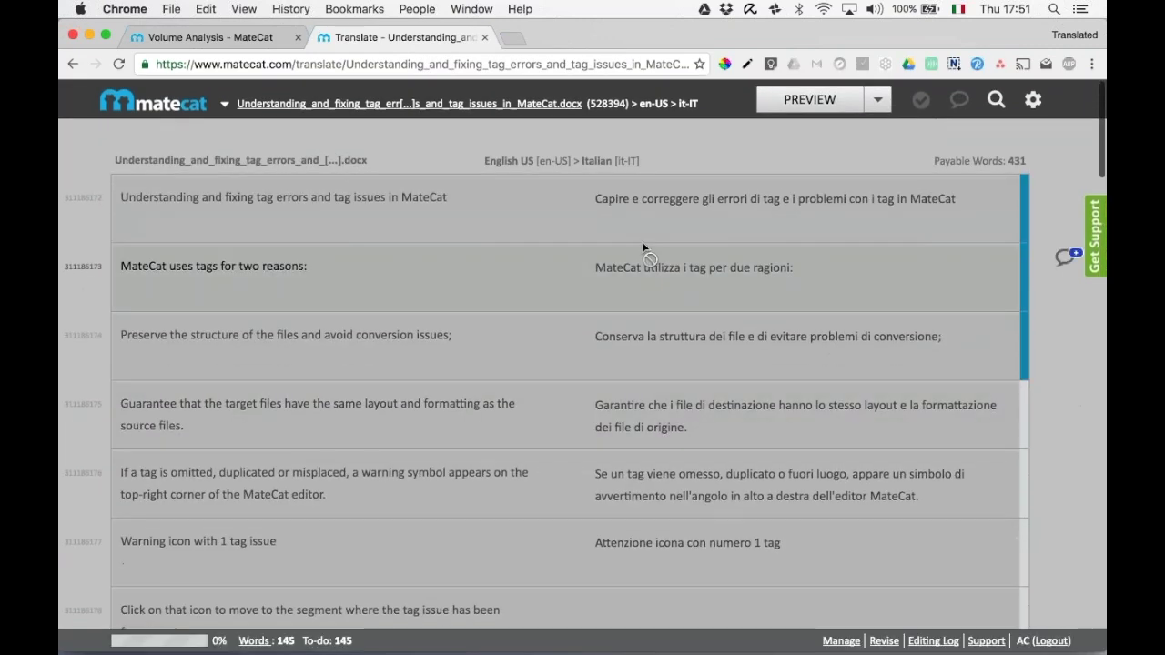
{"action": "left_click", "coordinate": [590, 314]}
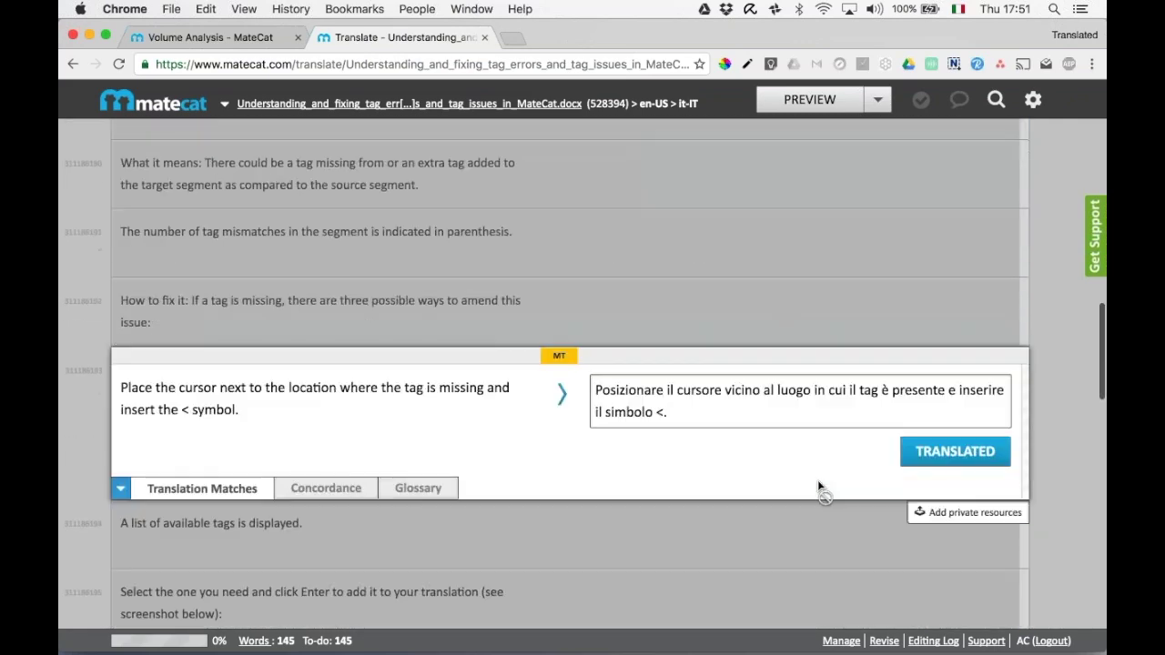
Change 'al luogo' to 'alla posizione' in the cursor instruction's translation and confirm it.
{"action": "left_click", "coordinate": [779, 384]}
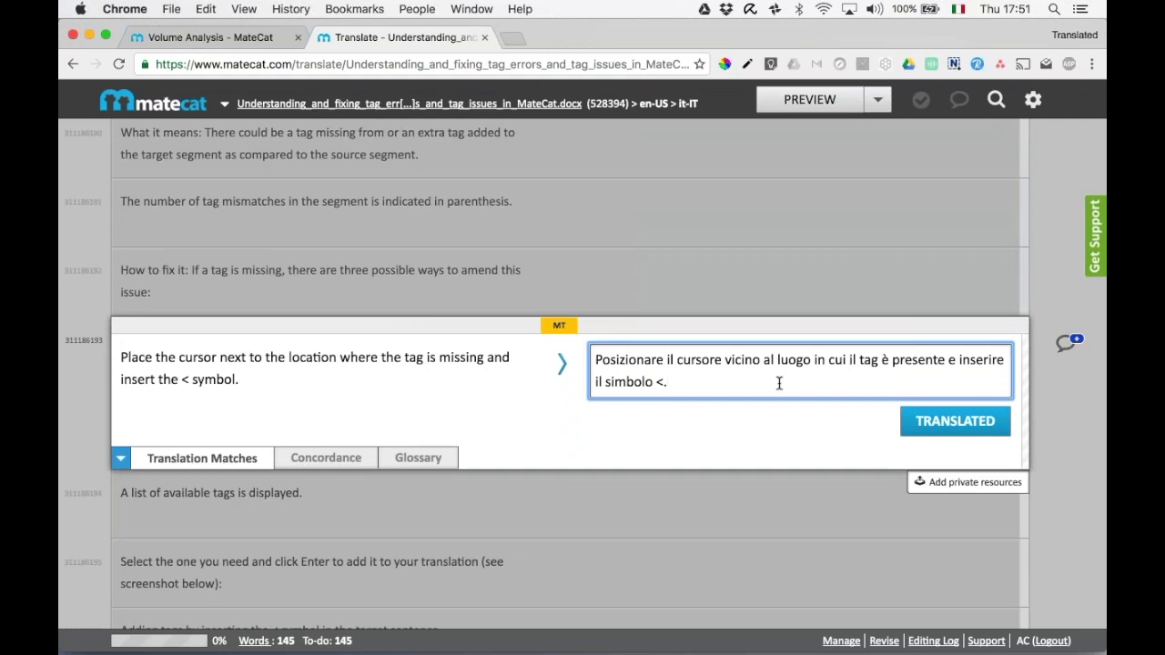
{"action": "key", "text": "Up"}
{"action": "key", "text": "Right"}
{"action": "key", "text": "Right"}
{"action": "key", "text": "Right"}
{"action": "key", "text": "Right"}
{"action": "key", "text": "Right"}
{"action": "key", "text": "Right"}
{"action": "key", "text": "Right"}
{"action": "key", "text": "Right"}
{"action": "key", "text": "Right"}
{"action": "key", "text": "Right"}
{"action": "key", "text": "Right"}
{"action": "key", "text": "Right"}
{"action": "key", "text": "Right"}
{"action": "key", "text": "Right"}
{"action": "key", "text": "Right"}
{"action": "key", "text": "Right"}
{"action": "key", "text": "Right"}
{"action": "key", "text": "Right"}
{"action": "key", "text": "Right"}
{"action": "key", "text": "Right"}
{"action": "key", "text": "Left"}
{"action": "key", "text": "Left"}
{"action": "key", "text": "Left"}
{"action": "key", "text": "Left"}
{"action": "key", "text": "Left"}
{"action": "key", "text": "Left"}
{"action": "key", "text": "Left"}
{"action": "key", "text": "BackSpace"}
{"action": "key", "text": "BackSpace"}
{"action": "key", "text": "BackSpace"}
{"action": "key", "text": "BackSpace"}
{"action": "key", "text": "BackSpace"}
{"action": "key", "text": "BackSpace"}
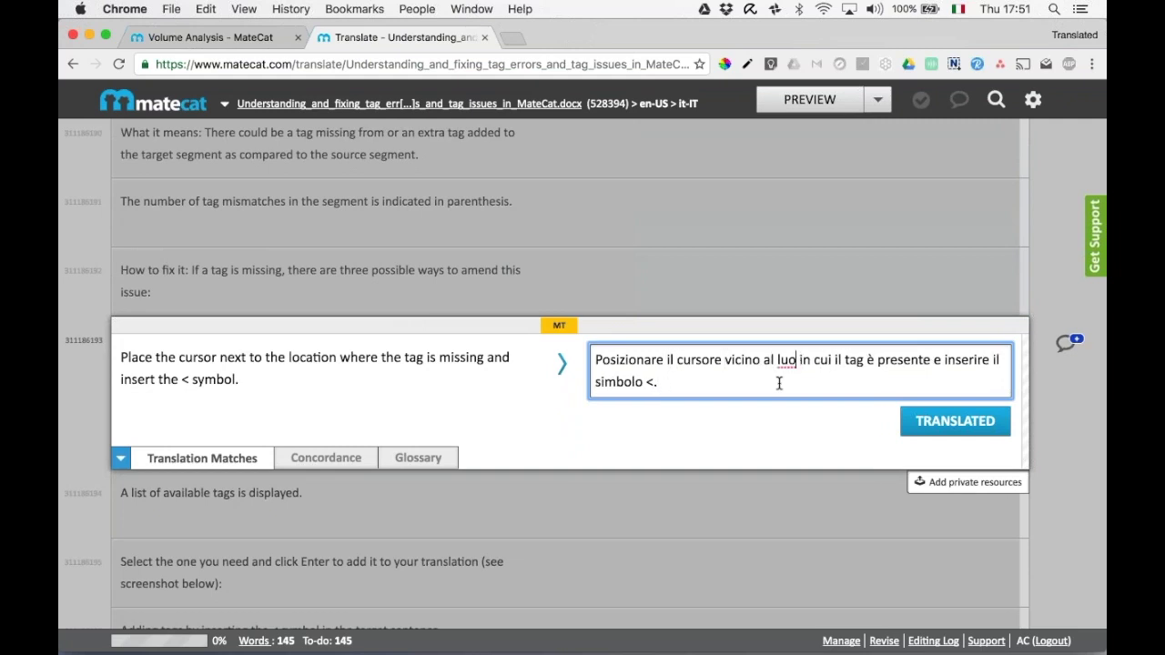
{"action": "type", "text": "la posizione"}
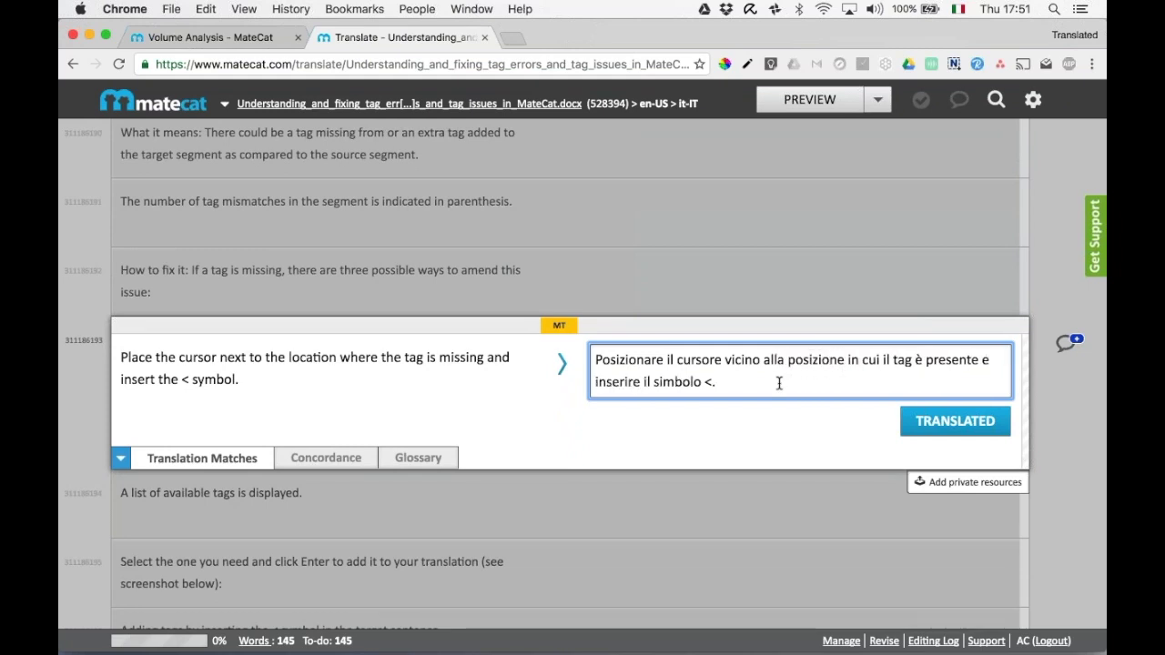
{"action": "key", "text": "ctrl+Return"}
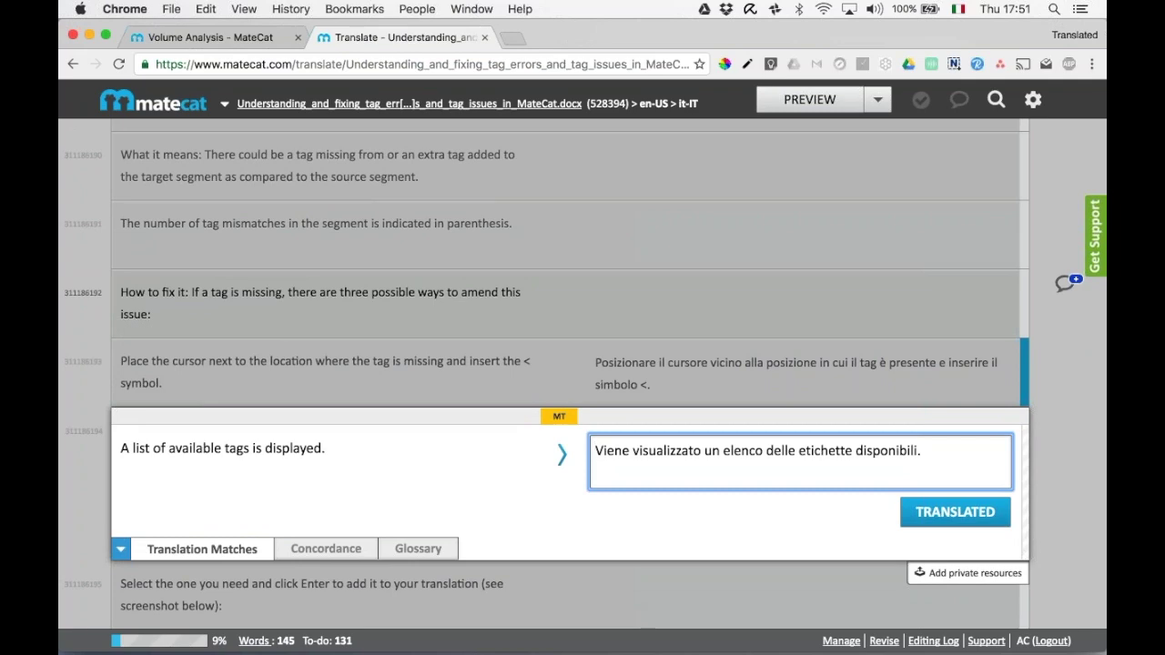
{"action": "scroll", "coordinate": [767, 244], "scroll_direction": "up", "scroll_amount": 10}
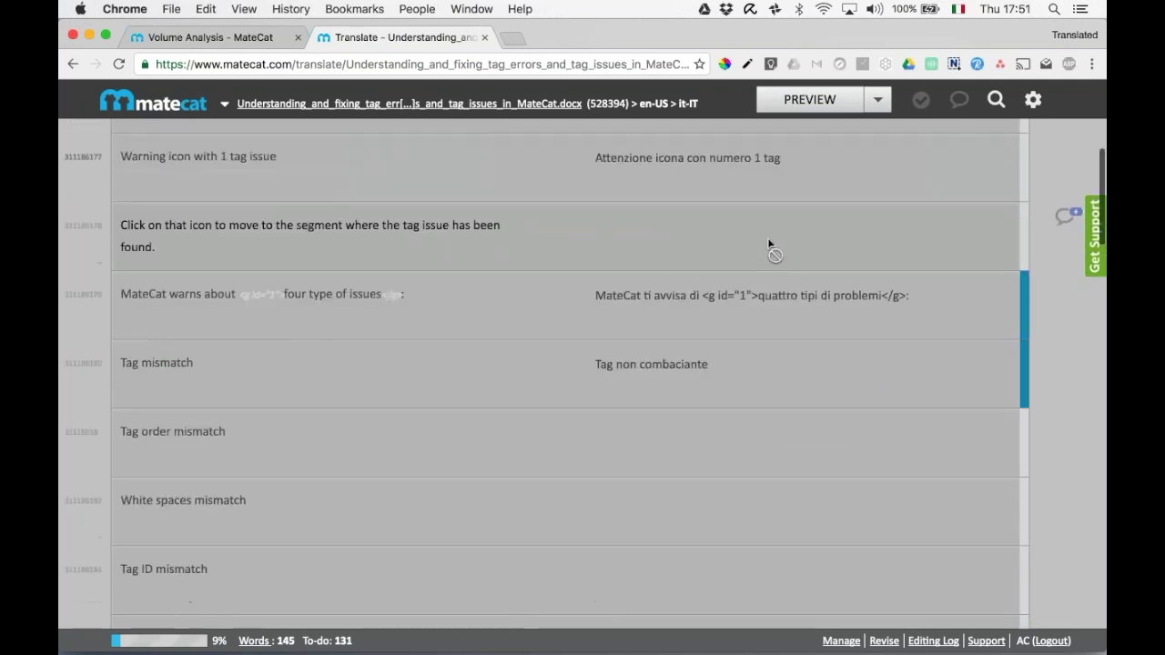
{"action": "scroll", "coordinate": [739, 281], "scroll_direction": "up", "scroll_amount": 3}
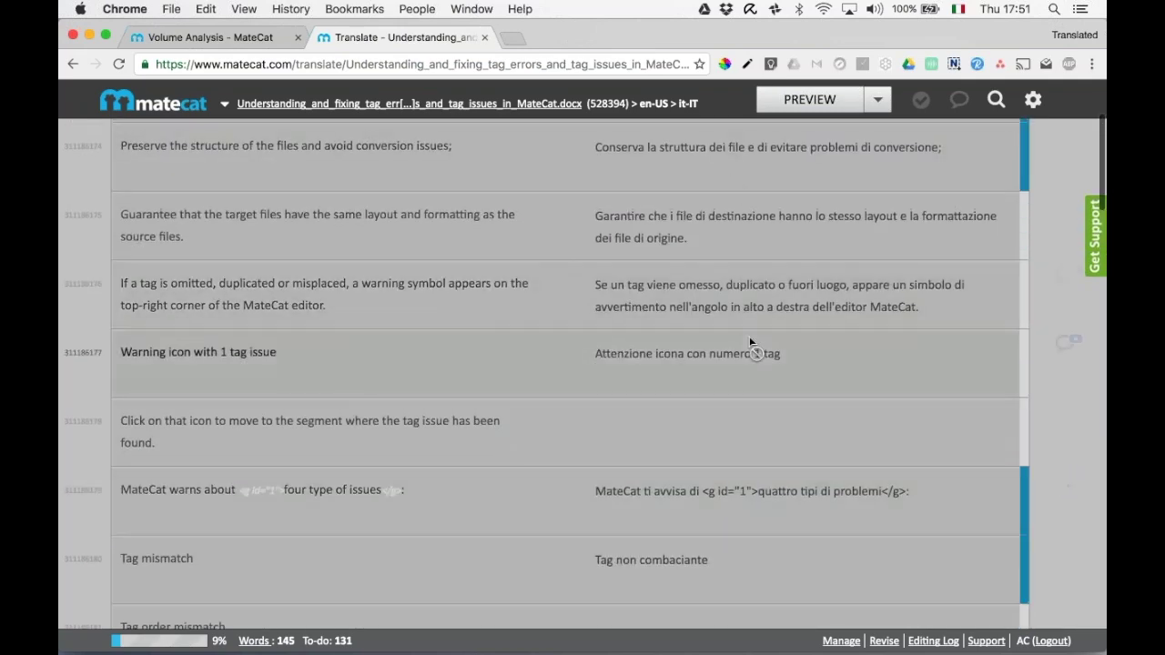
{"action": "scroll", "coordinate": [752, 341], "scroll_direction": "down", "scroll_amount": 15}
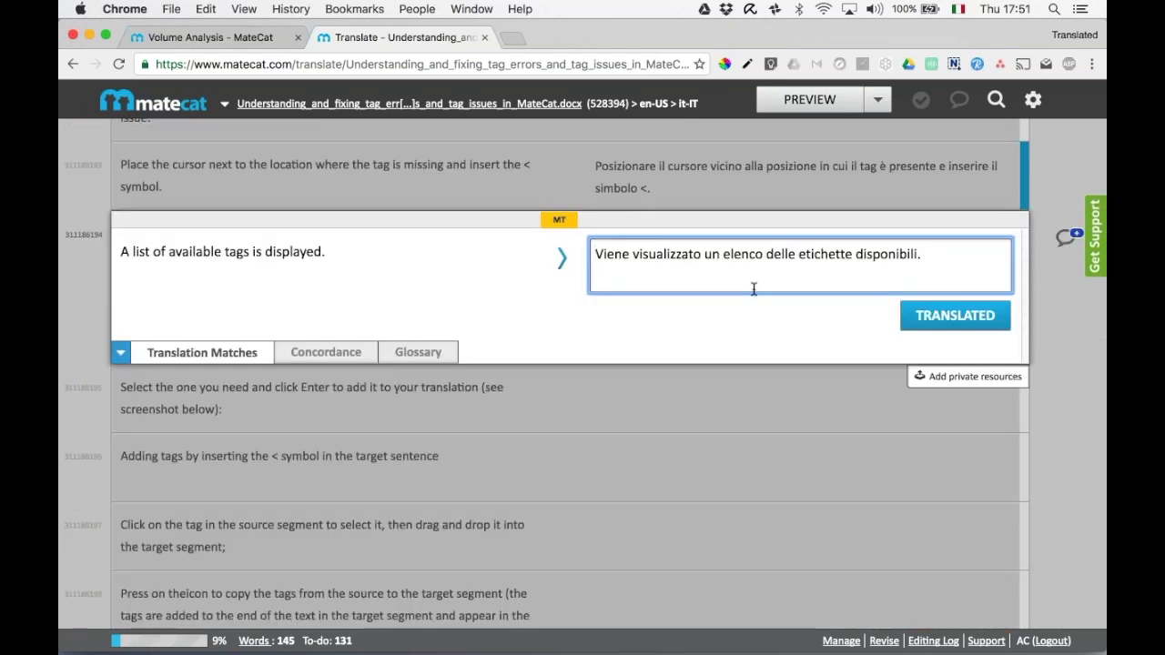
{"action": "scroll", "coordinate": [755, 288], "scroll_direction": "down", "scroll_amount": 15}
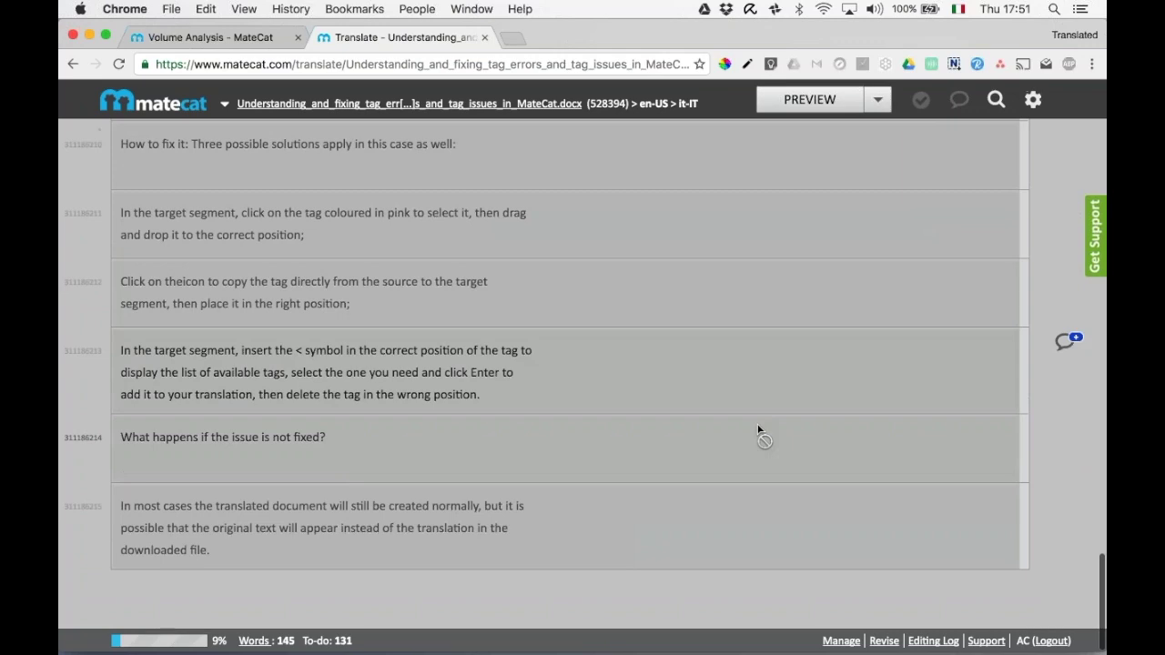
{"action": "left_click", "coordinate": [756, 429]}
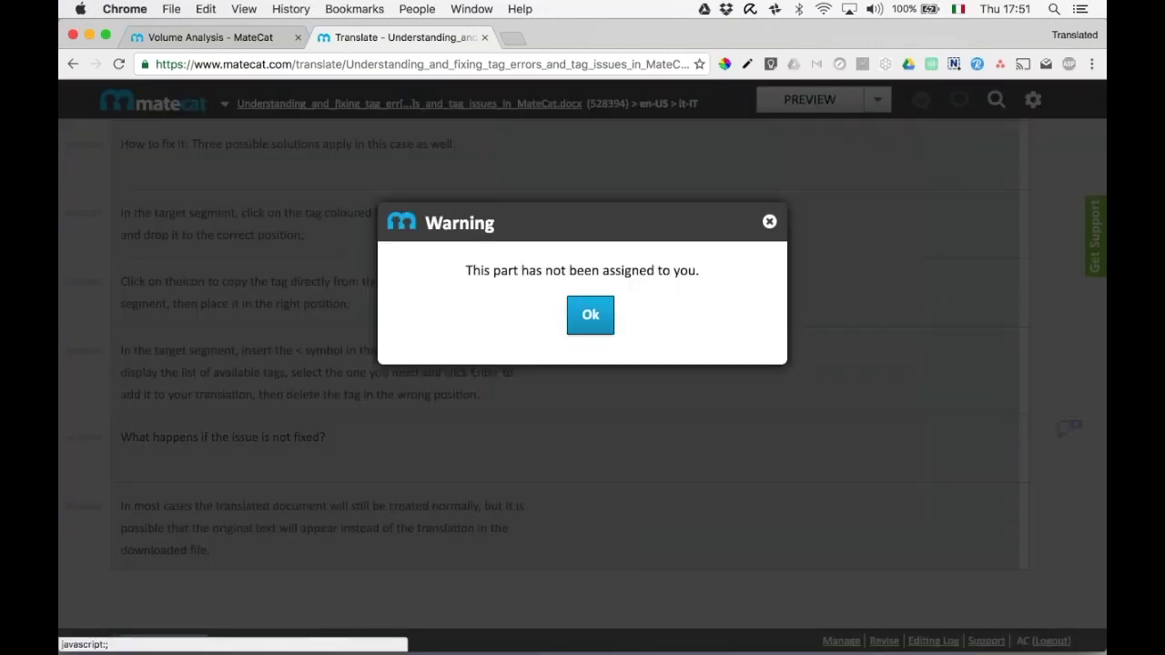
{"action": "left_click", "coordinate": [770, 221]}
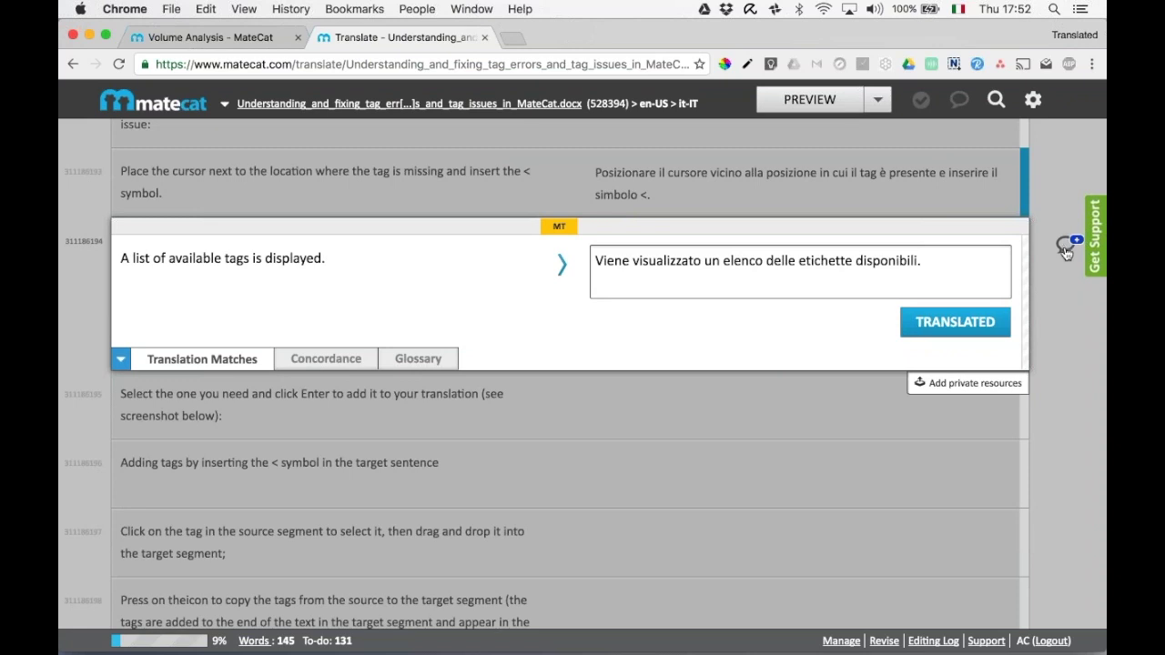
Post the comment 'Help!' on the 'A list of available tags is displayed.' segment.
{"action": "left_click", "coordinate": [1066, 253]}
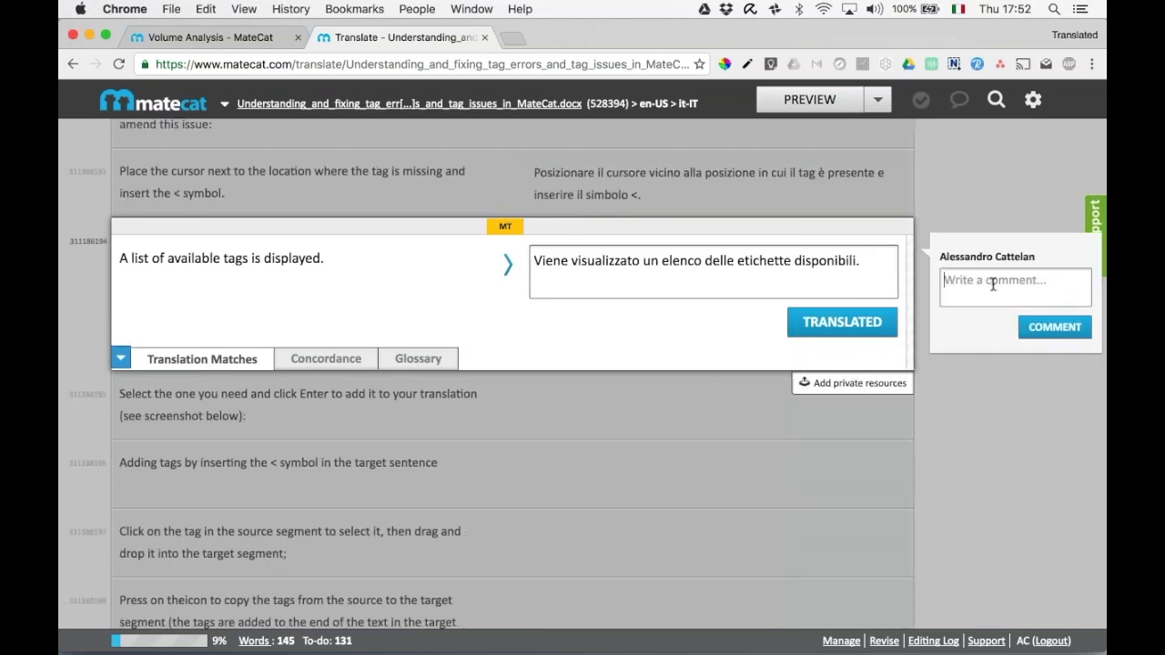
{"action": "type", "text": "Help!"}
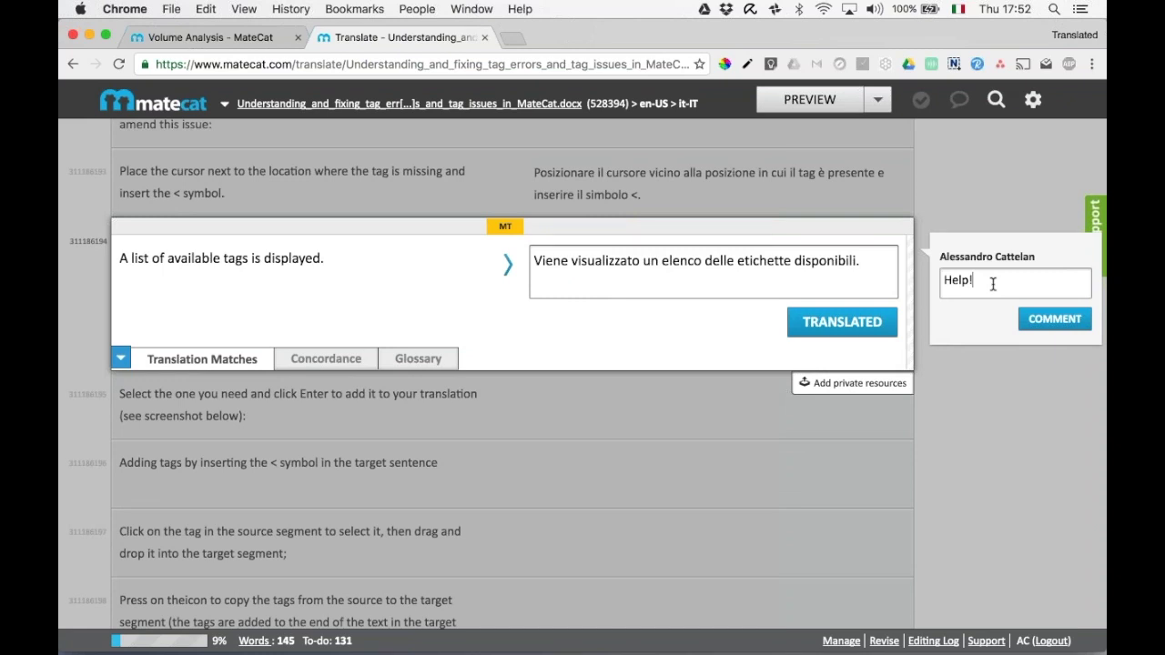
{"action": "left_click", "coordinate": [1055, 318]}
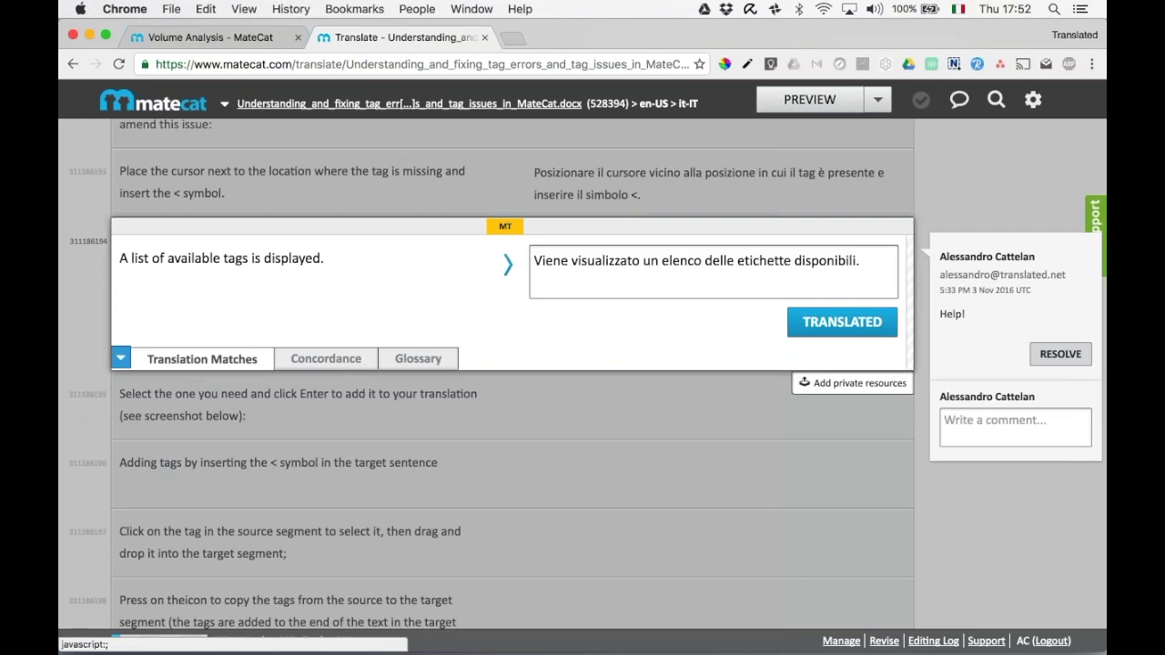
{"action": "left_click", "coordinate": [860, 262]}
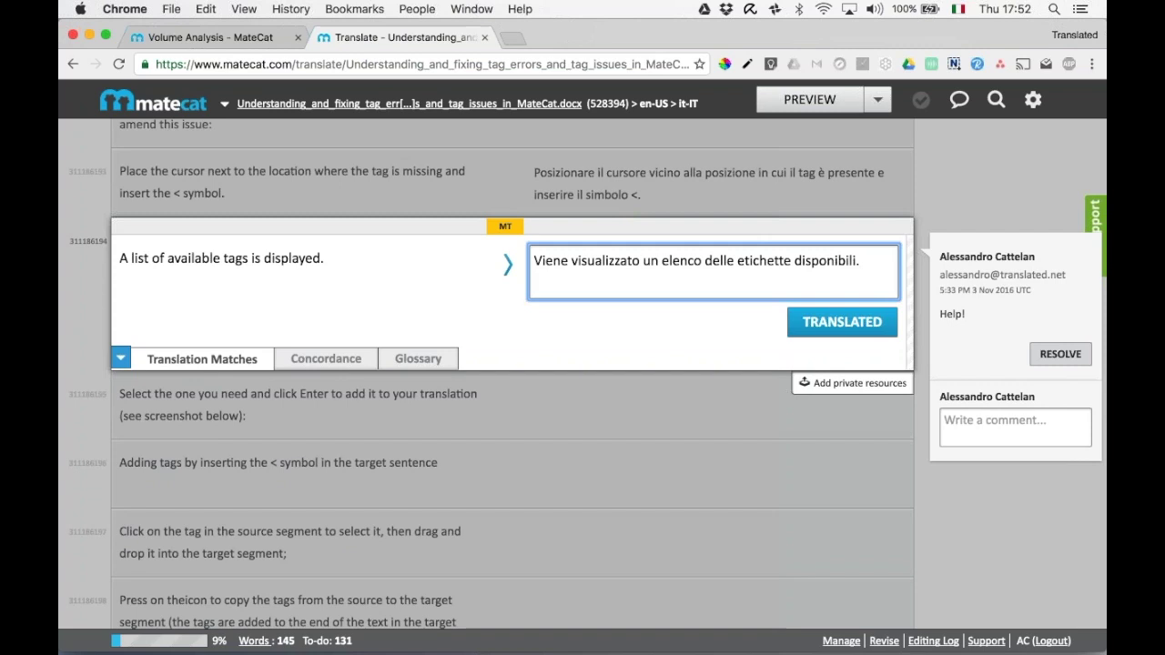
Download the translated Italian .docx preview and open it from Chrome's download shelf.
{"action": "key", "text": "Escape"}
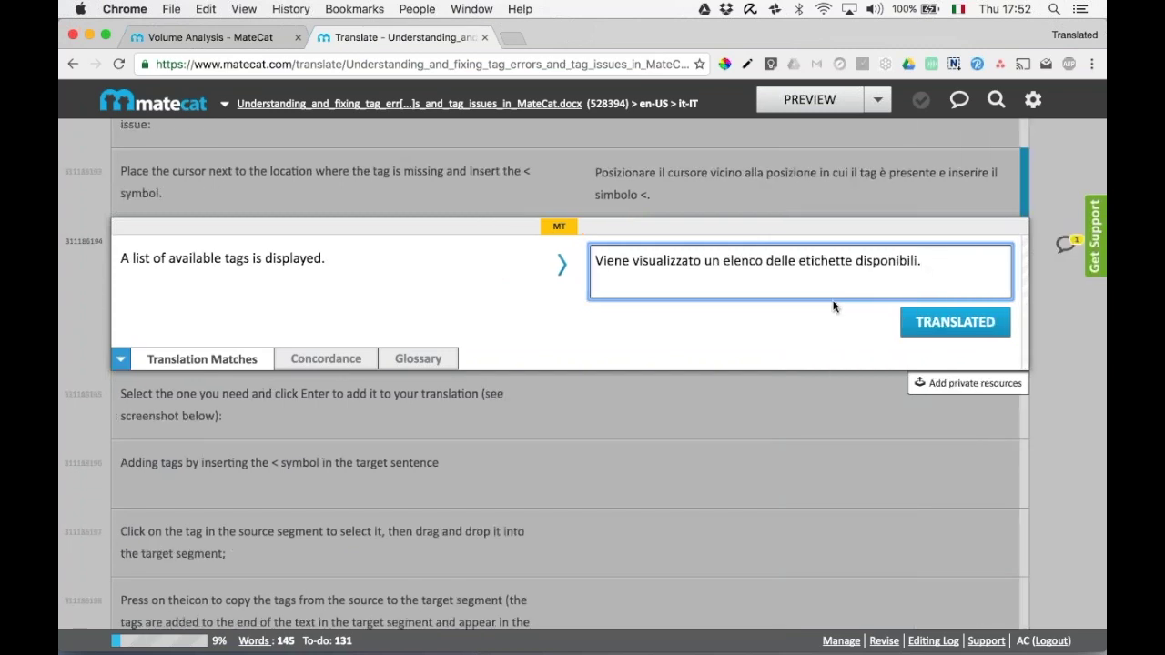
{"action": "scroll", "coordinate": [833, 307], "scroll_direction": "down", "scroll_amount": 1}
{"action": "scroll", "coordinate": [834, 306], "scroll_direction": "down", "scroll_amount": 1}
{"action": "scroll", "coordinate": [834, 307], "scroll_direction": "up", "scroll_amount": 1}
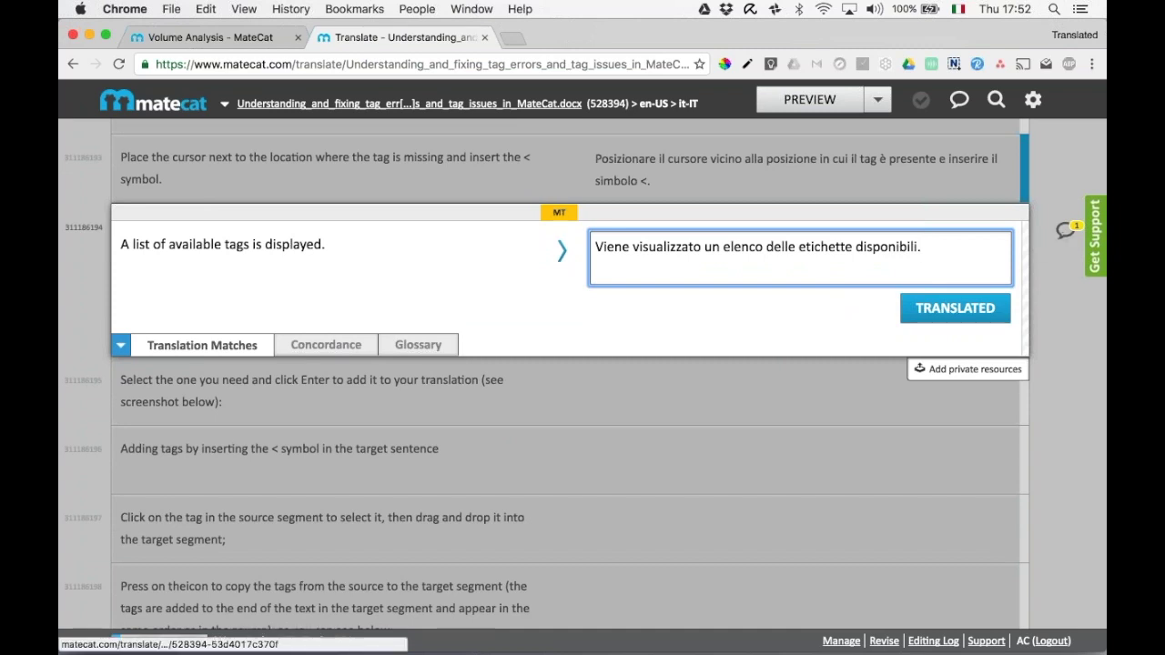
{"action": "left_click", "coordinate": [809, 99]}
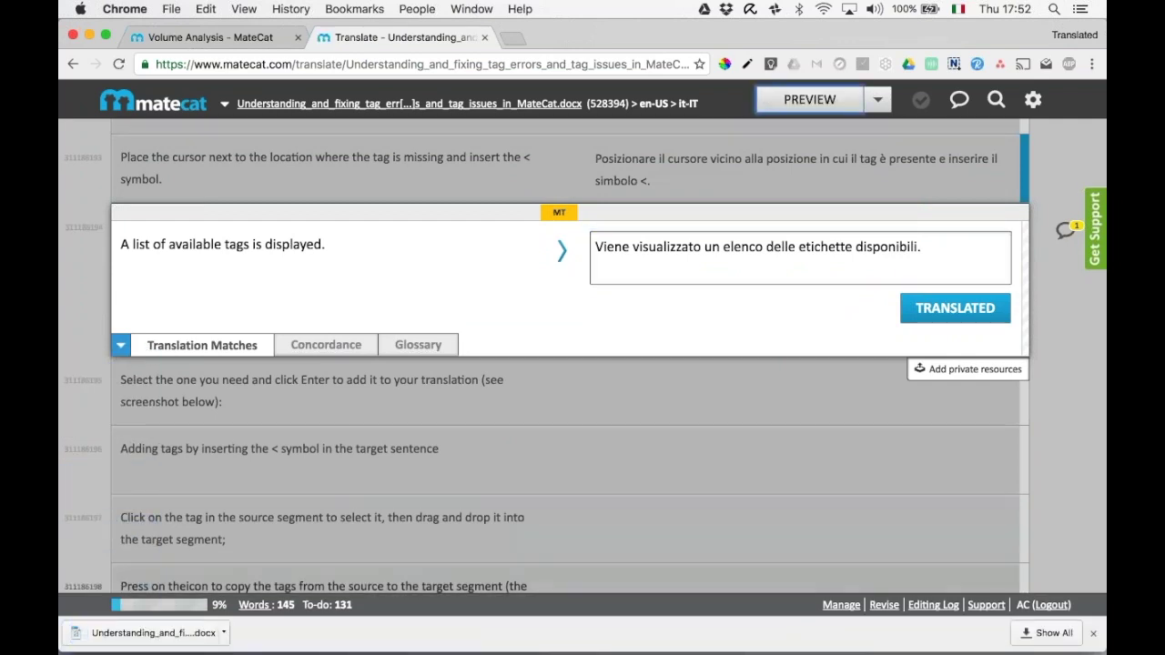
{"action": "left_click", "coordinate": [178, 636]}
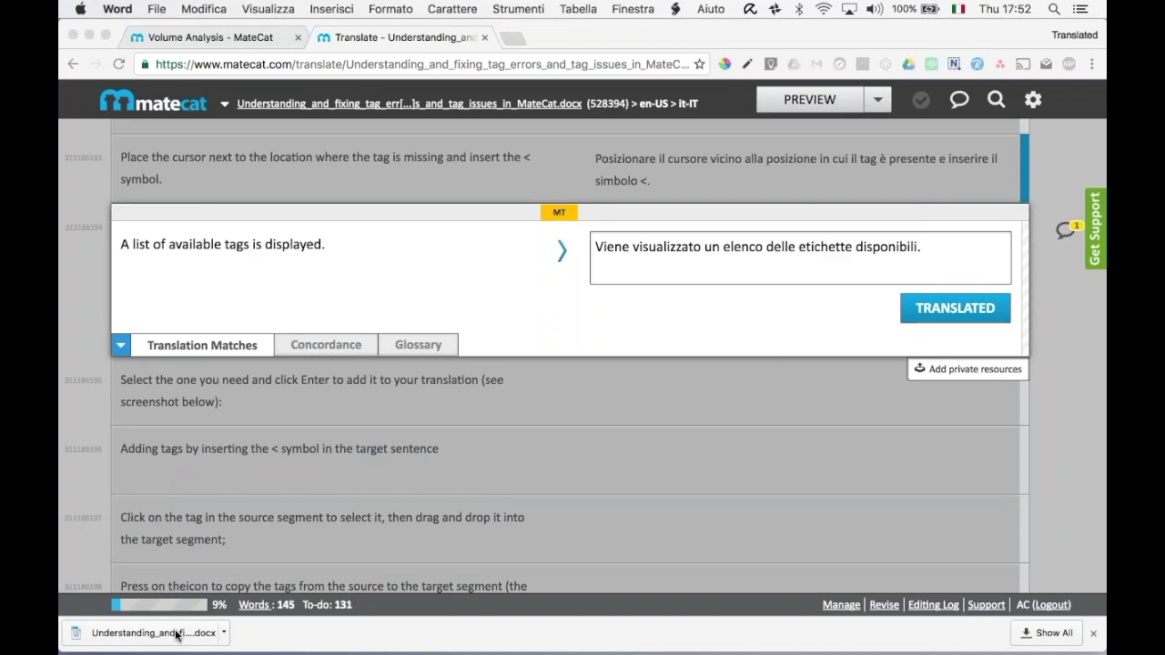
Scroll through the Italian preview document in Word, then close Word.
{"action": "scroll", "coordinate": [585, 392], "scroll_direction": "down", "scroll_amount": 20}
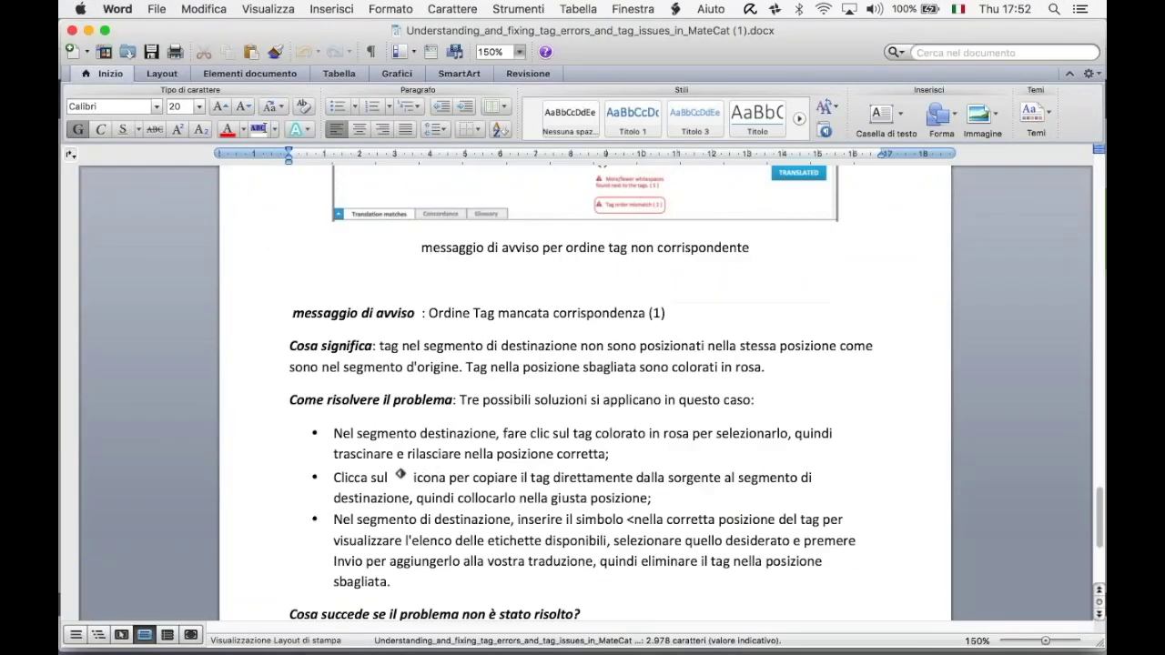
{"action": "scroll", "coordinate": [585, 391], "scroll_direction": "up", "scroll_amount": 20}
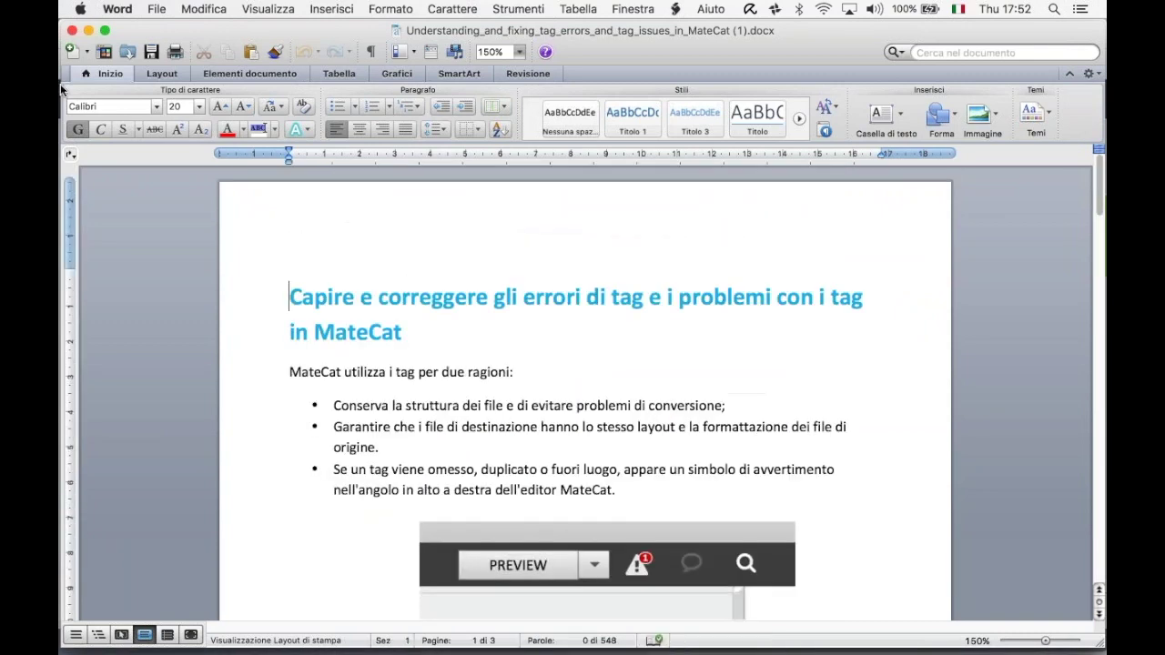
{"action": "left_click", "coordinate": [72, 31]}
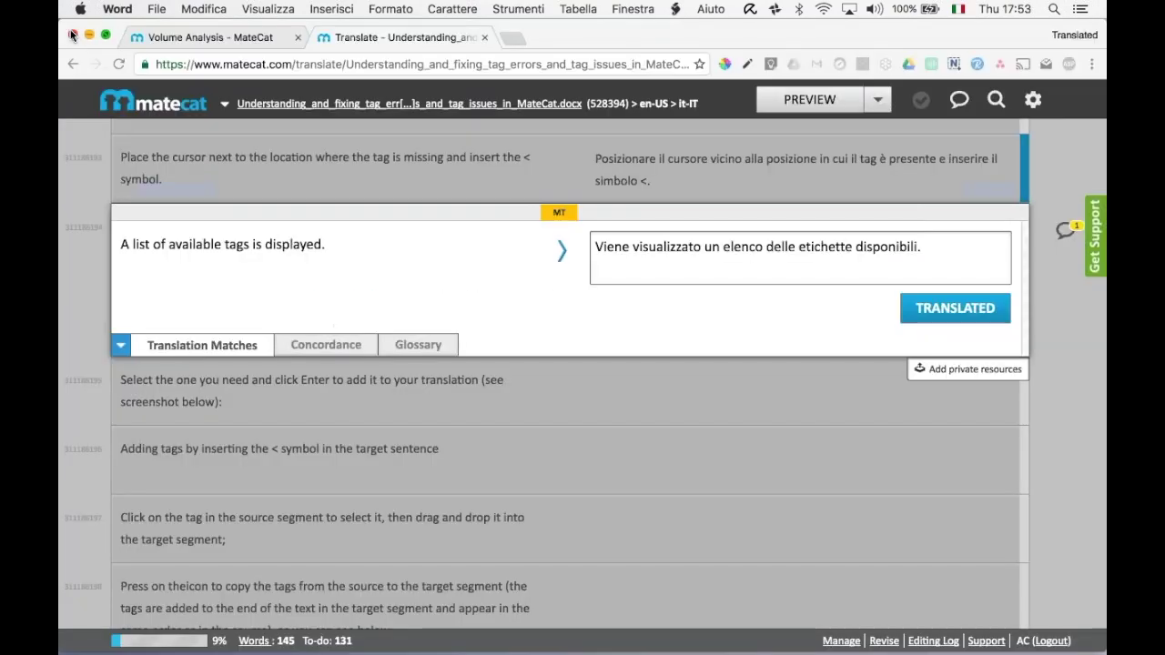
{"action": "left_click", "coordinate": [879, 102]}
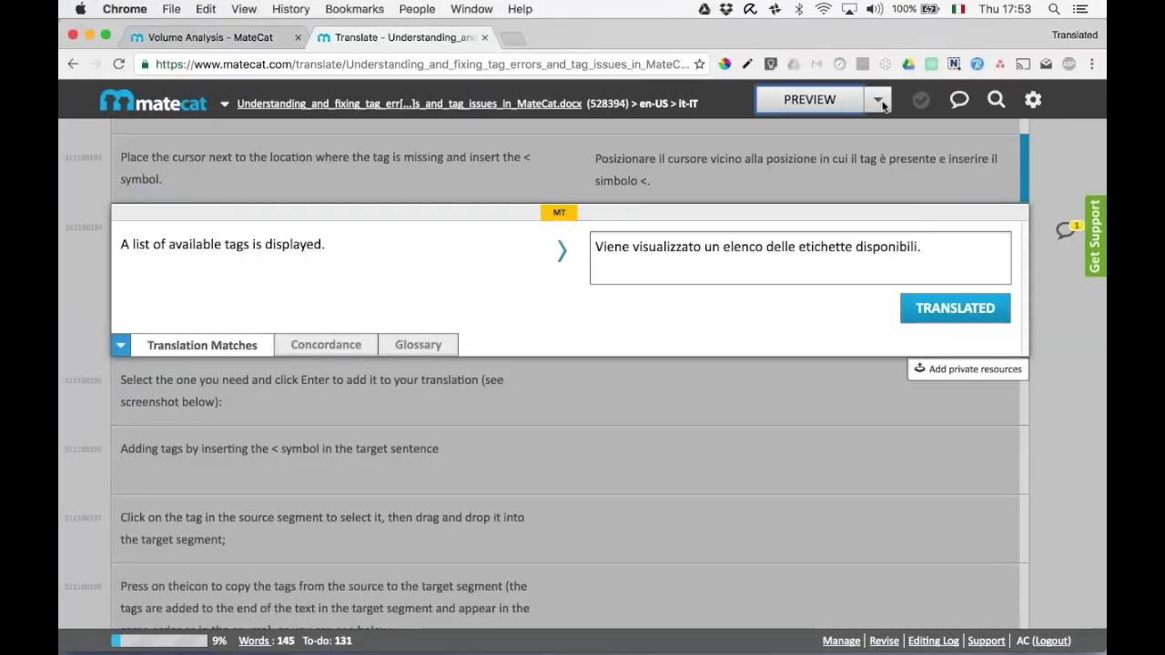
{"action": "left_click", "coordinate": [879, 102]}
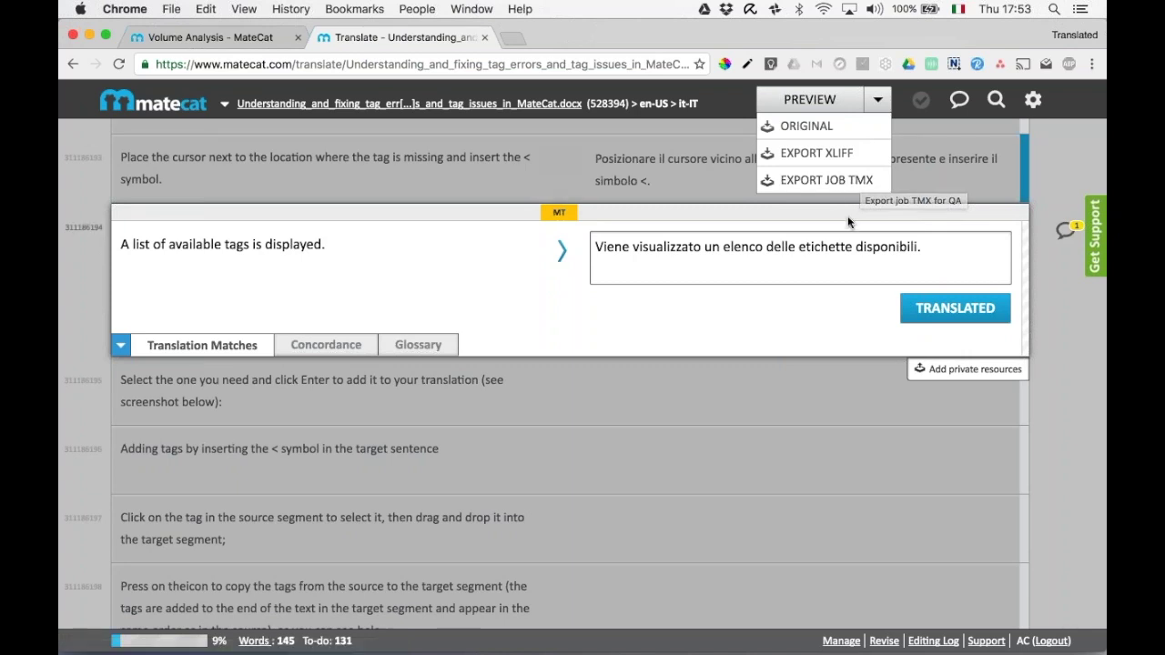
{"action": "left_click", "coordinate": [850, 181]}
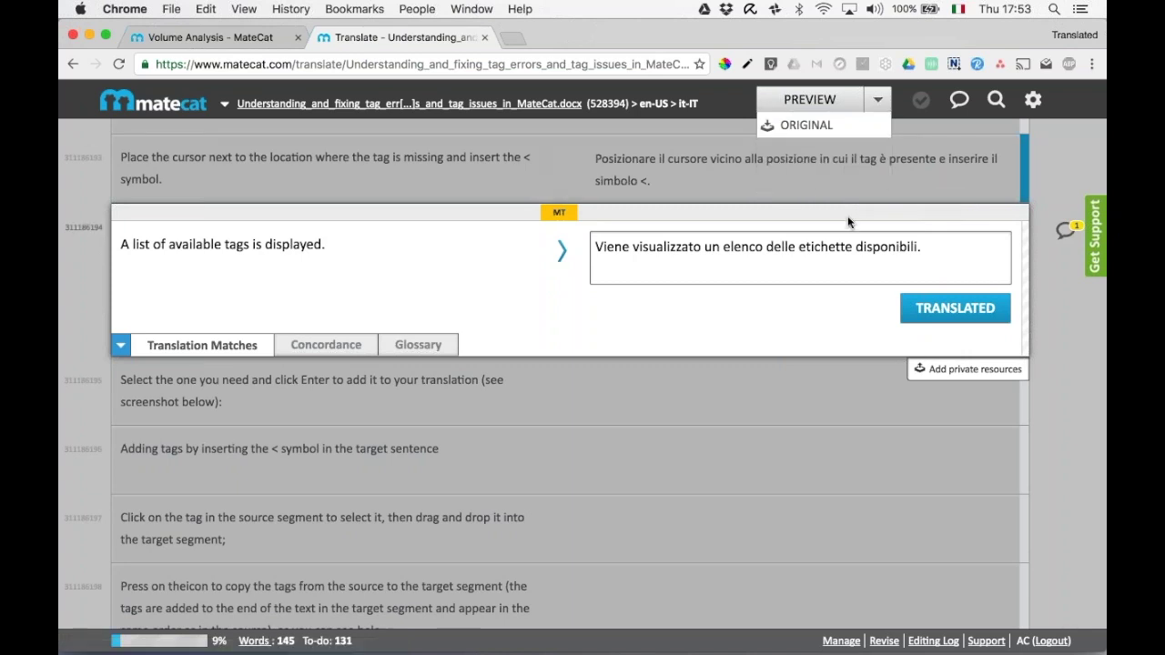
Enable the inactive Private TM and Glossary for lookup, with its Update option turned off.
{"action": "left_click", "coordinate": [960, 373]}
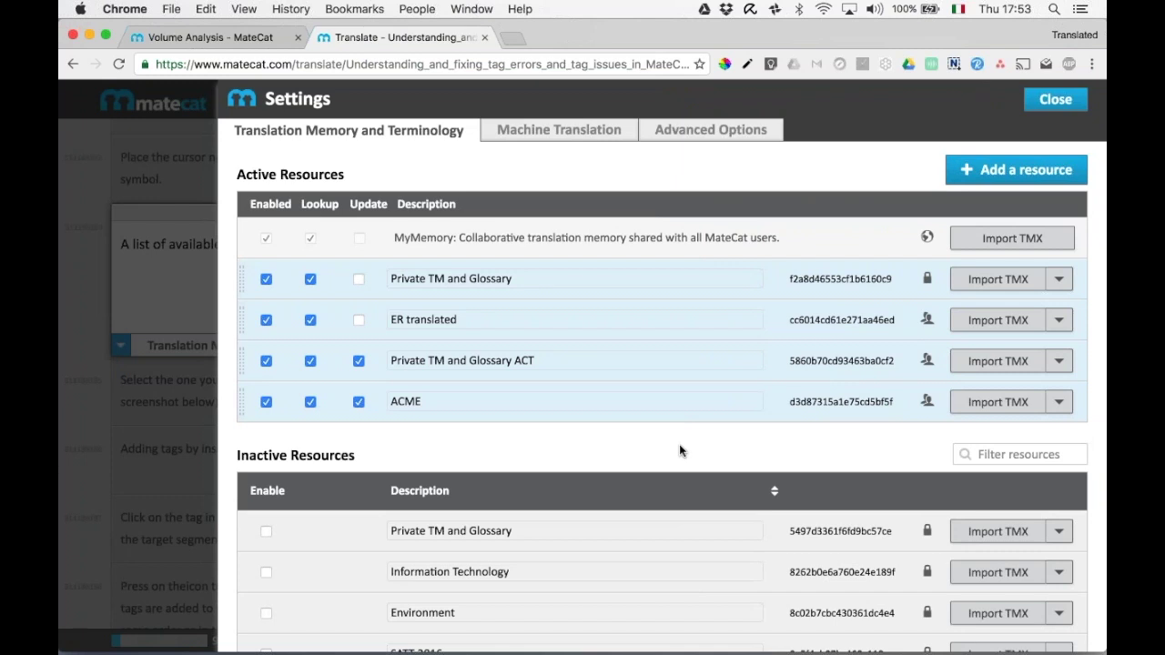
{"action": "scroll", "coordinate": [679, 451], "scroll_direction": "down", "scroll_amount": 2}
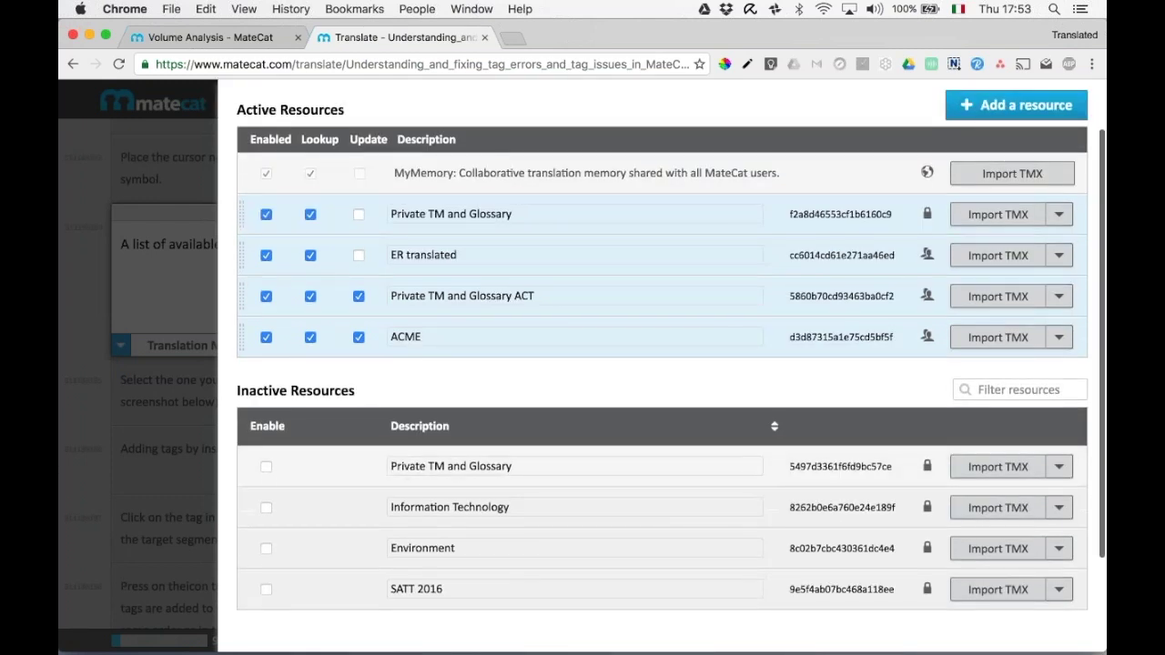
{"action": "left_click", "coordinate": [261, 468]}
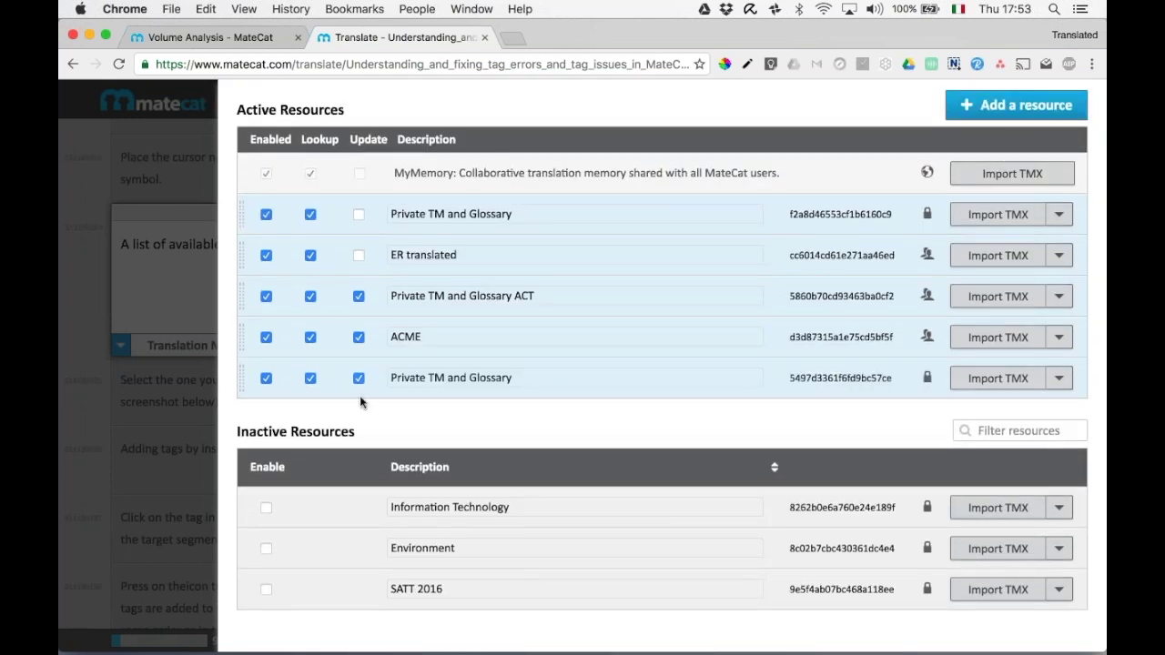
{"action": "left_click", "coordinate": [359, 379]}
{"action": "left_click", "coordinate": [358, 380]}
{"action": "scroll", "coordinate": [770, 360], "scroll_direction": "up", "scroll_amount": 3}
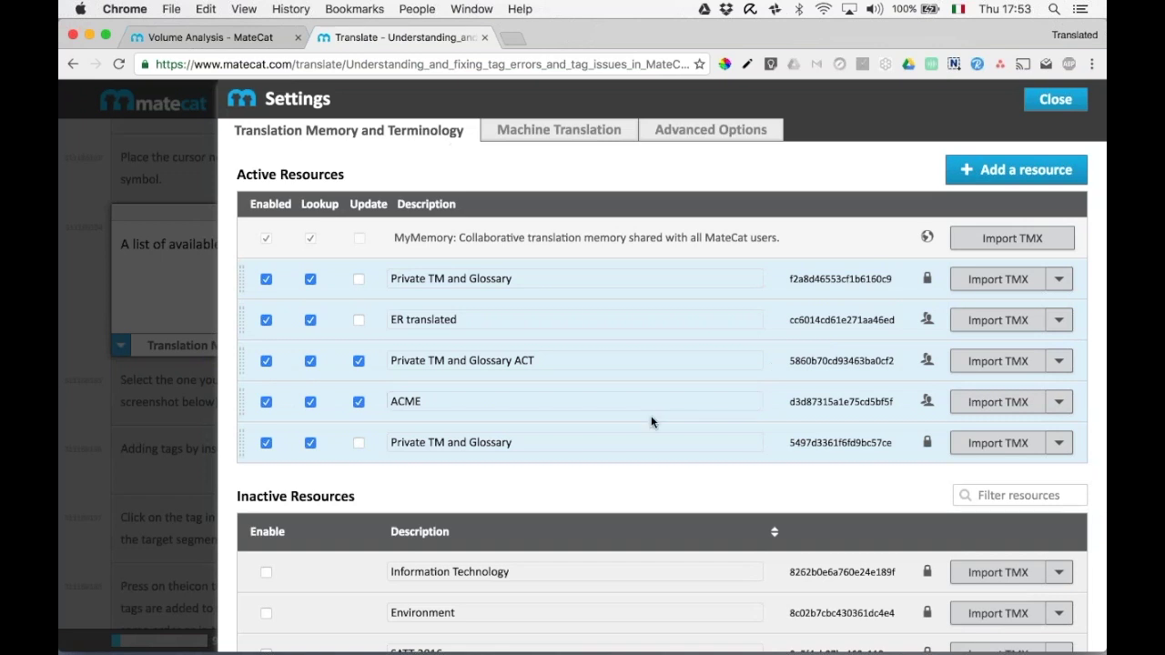
Import TM_en-US-it-IT.tmx from the Desktop into the second Private TM and Glossary.
{"action": "left_click", "coordinate": [1029, 445]}
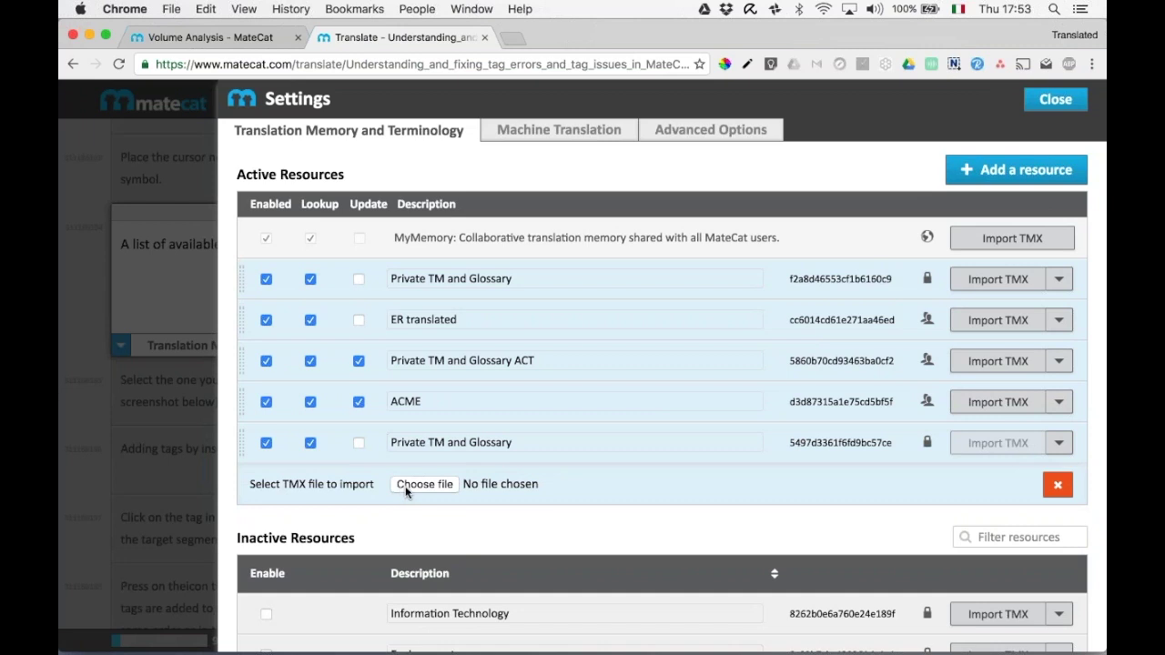
{"action": "left_click", "coordinate": [405, 486]}
{"action": "left_click", "coordinate": [467, 136]}
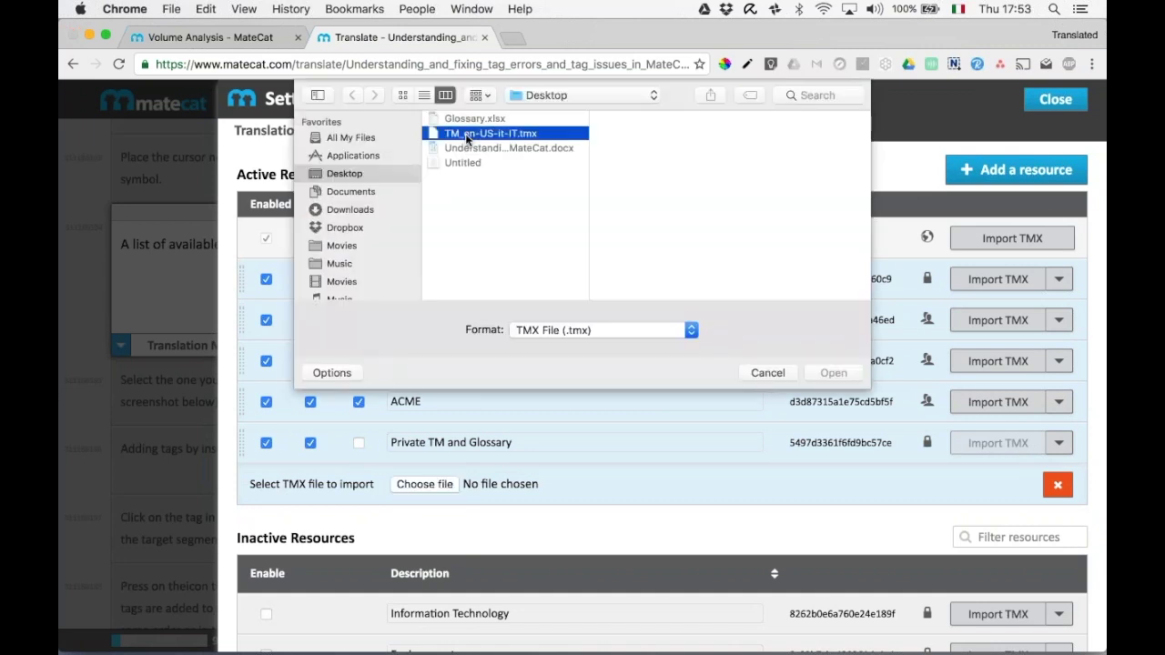
{"action": "double_click", "coordinate": [467, 135]}
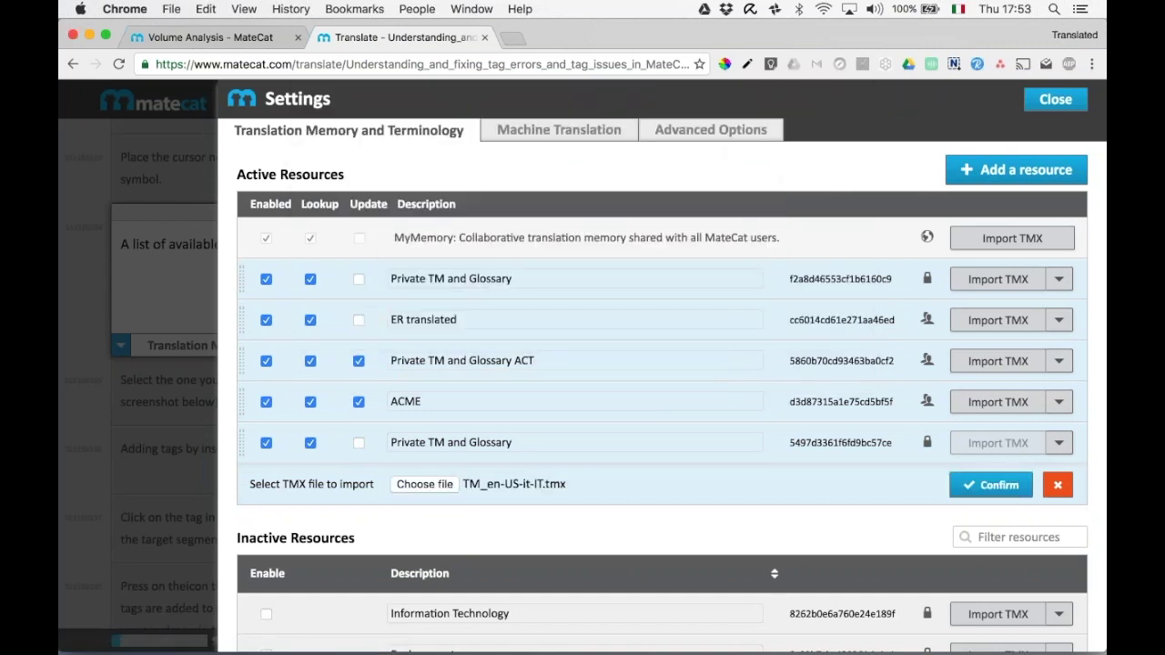
{"action": "left_click", "coordinate": [991, 485]}
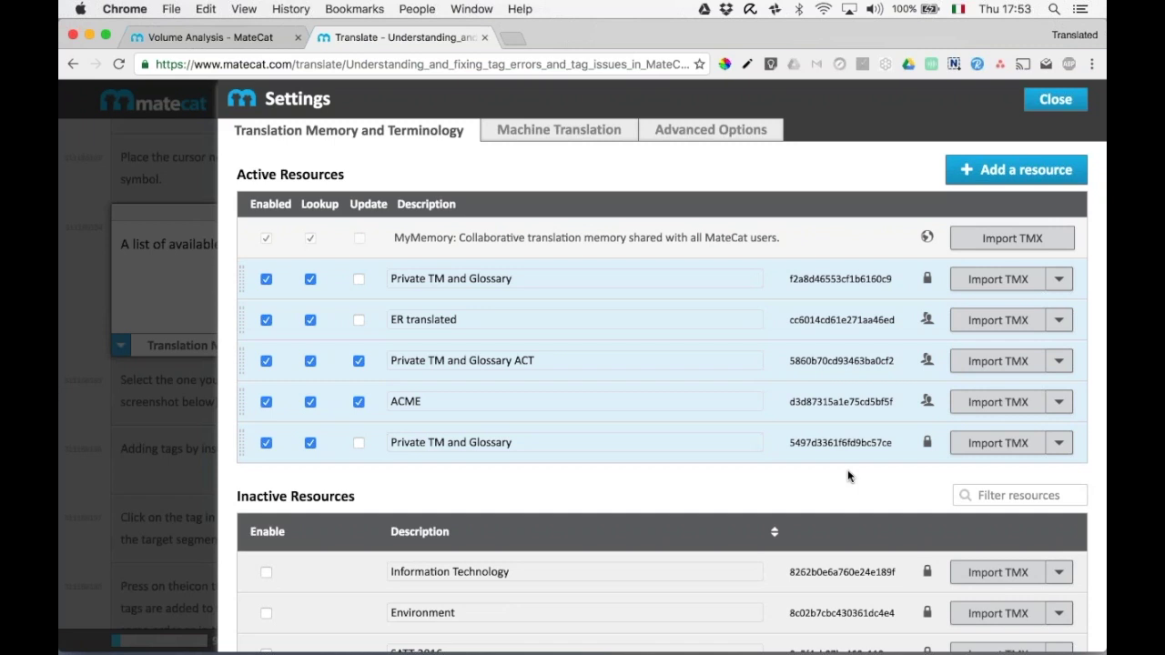
Delete the second Private TM and Glossary resource, leaving four private resources active.
{"action": "left_click", "coordinate": [1060, 445]}
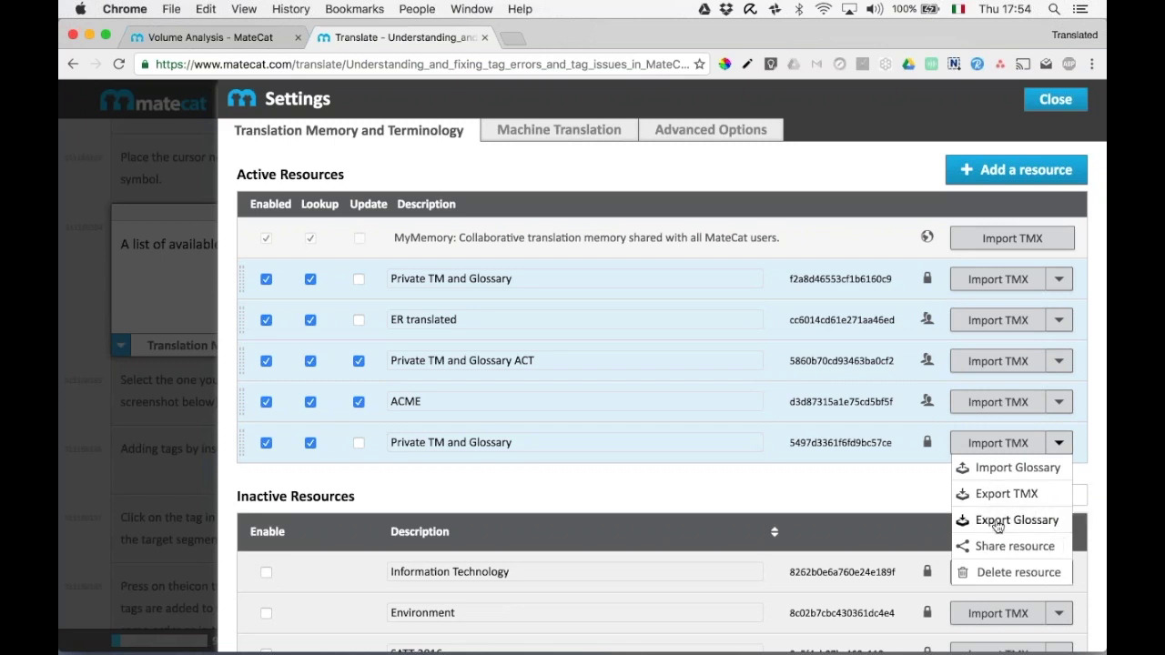
{"action": "left_click", "coordinate": [1008, 575]}
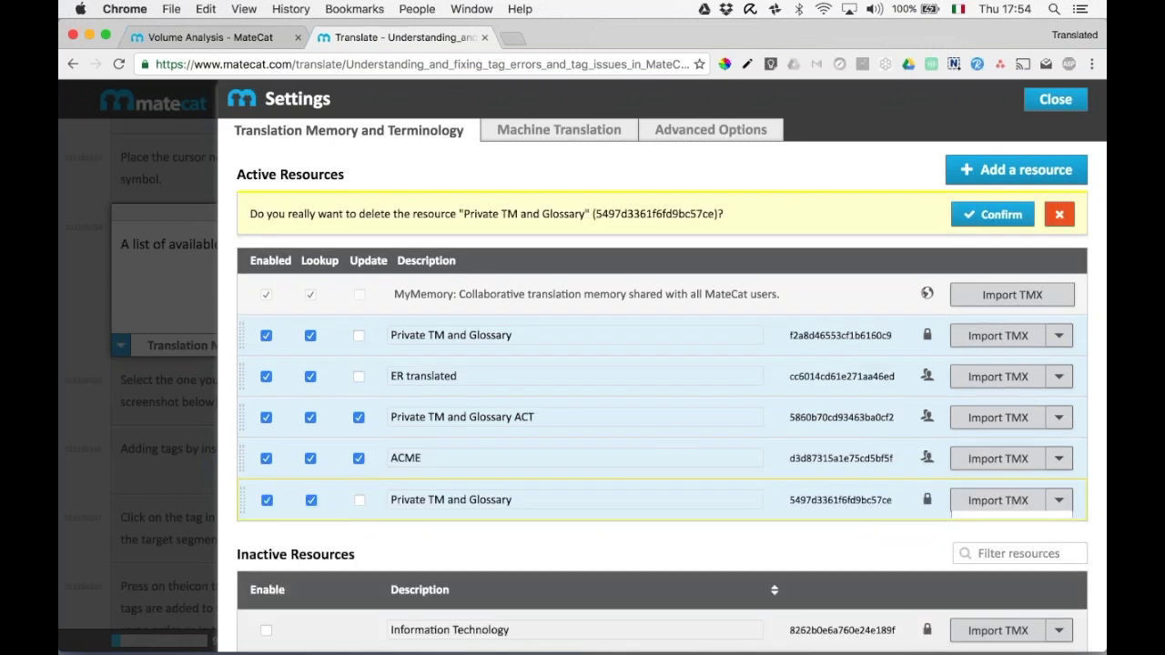
{"action": "left_click", "coordinate": [992, 215]}
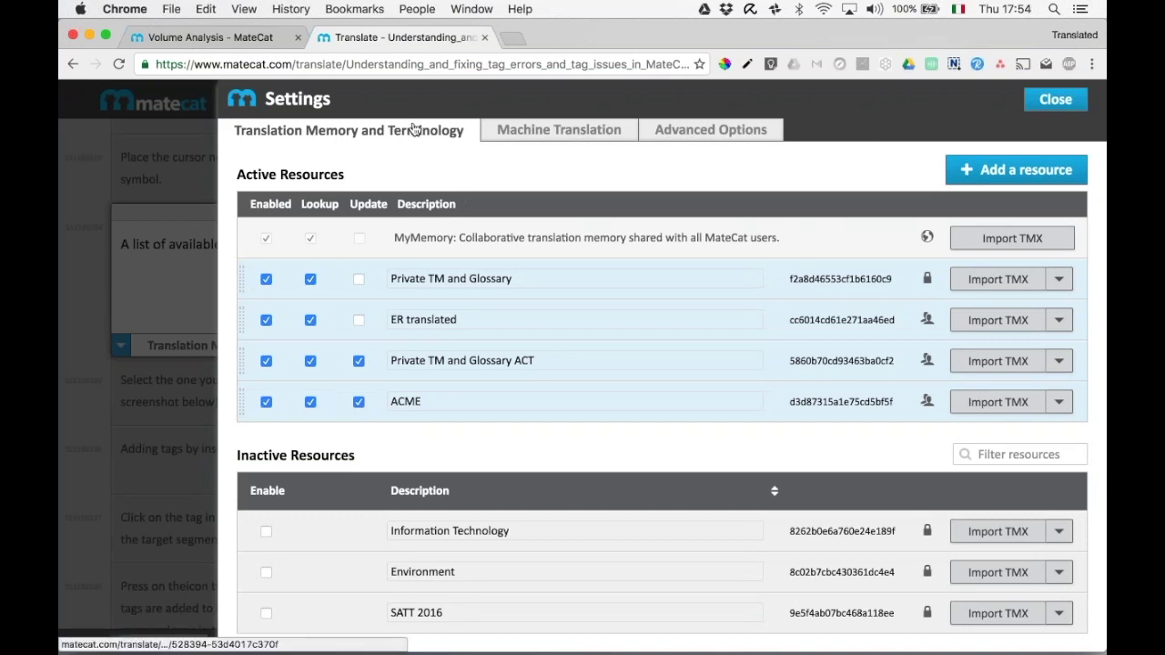
{"action": "left_click", "coordinate": [508, 136]}
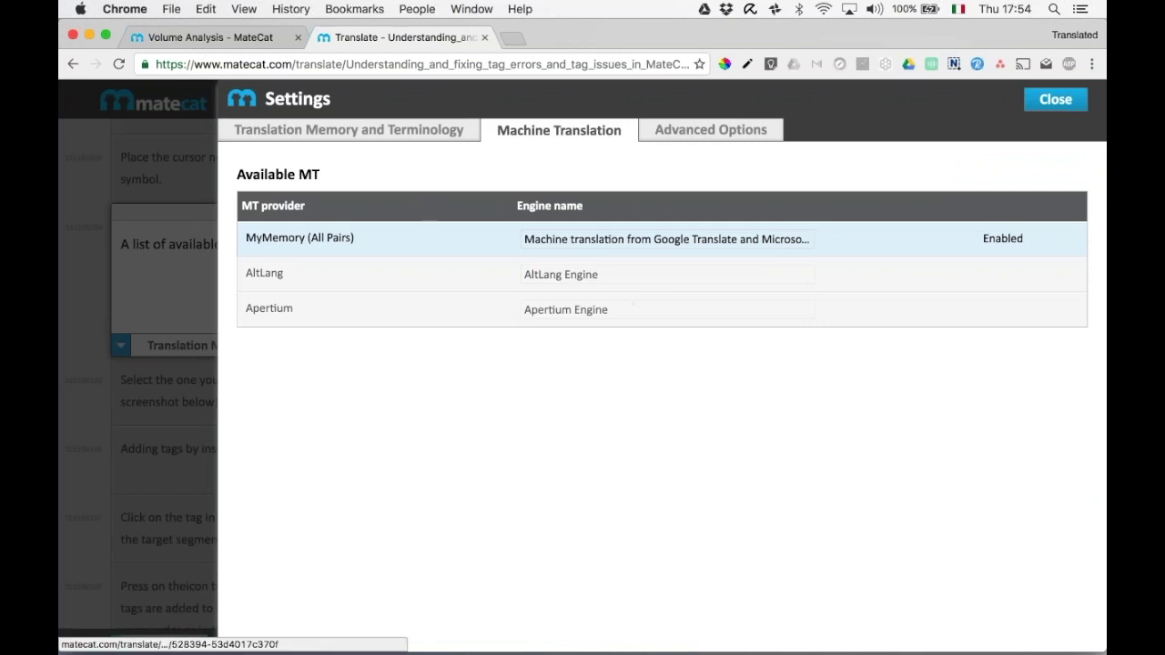
Set Dictation and QA by lexiqa to Active in Advanced Options, then close Settings.
{"action": "left_click", "coordinate": [711, 129]}
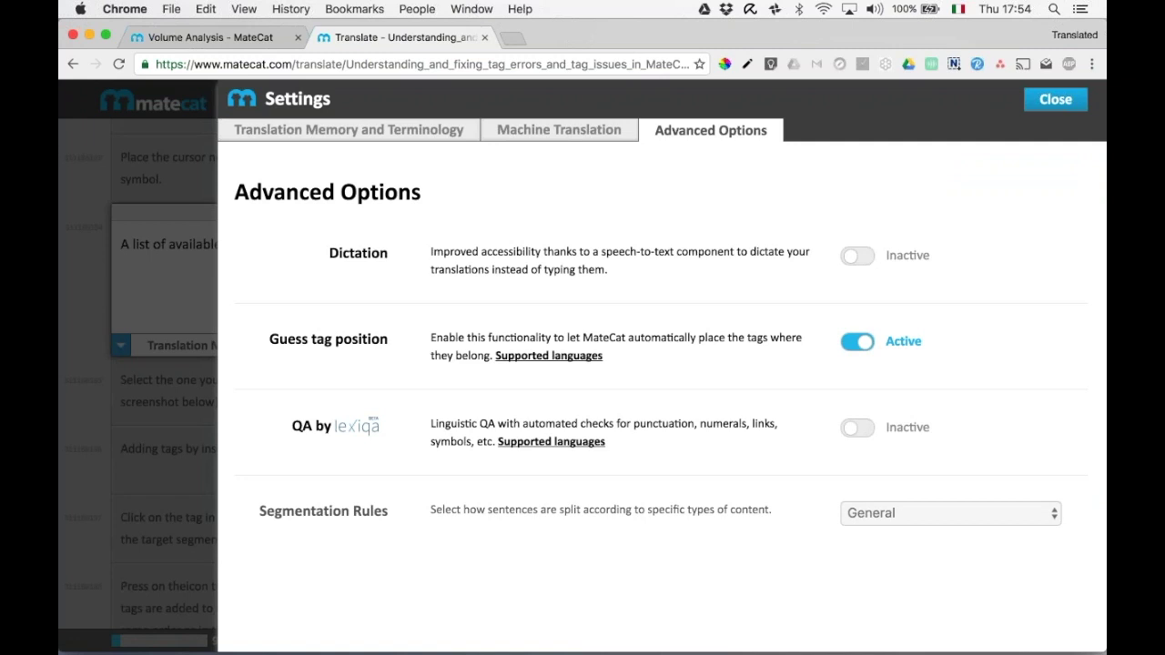
{"action": "left_click", "coordinate": [858, 256]}
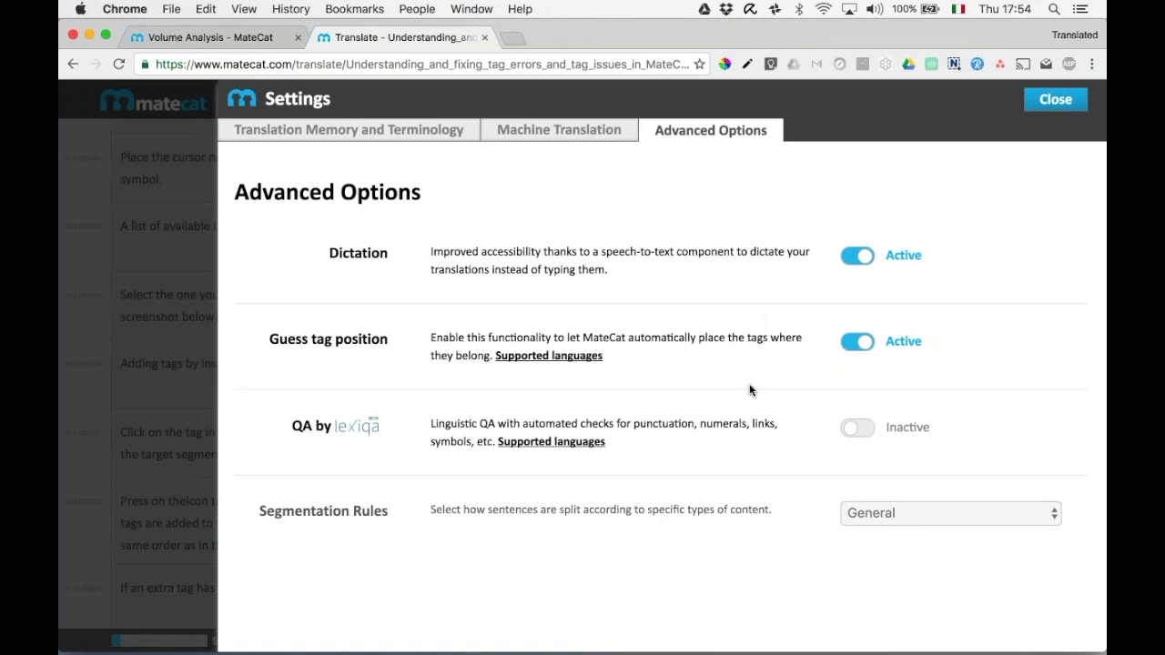
{"action": "left_click", "coordinate": [858, 428]}
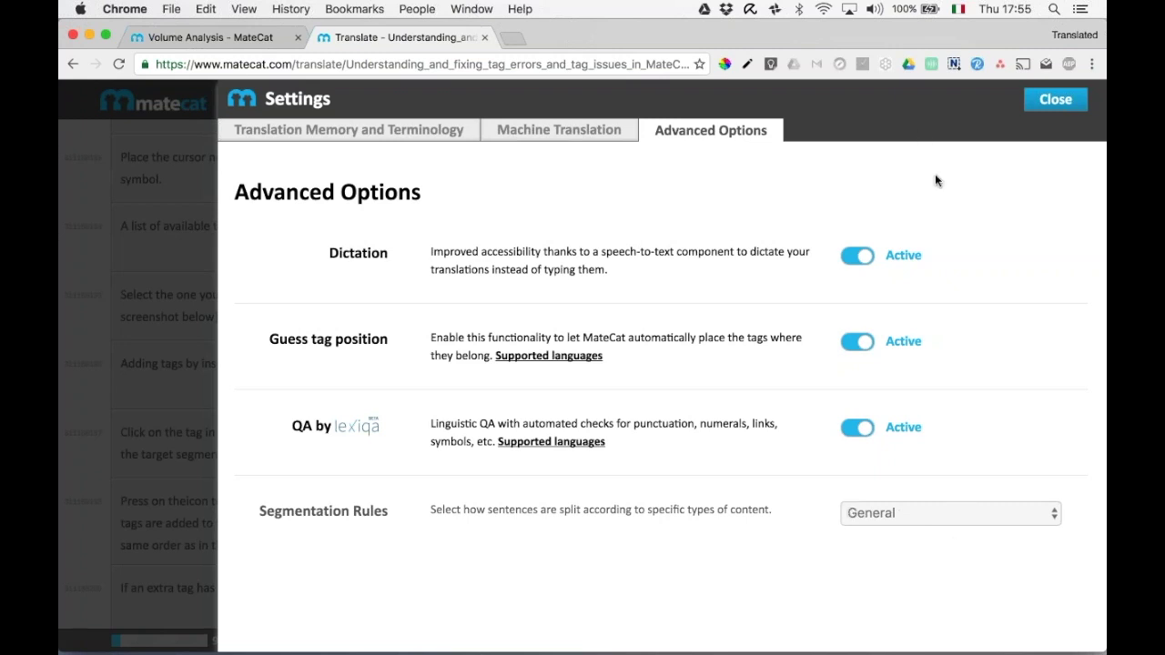
{"action": "left_click", "coordinate": [1056, 99]}
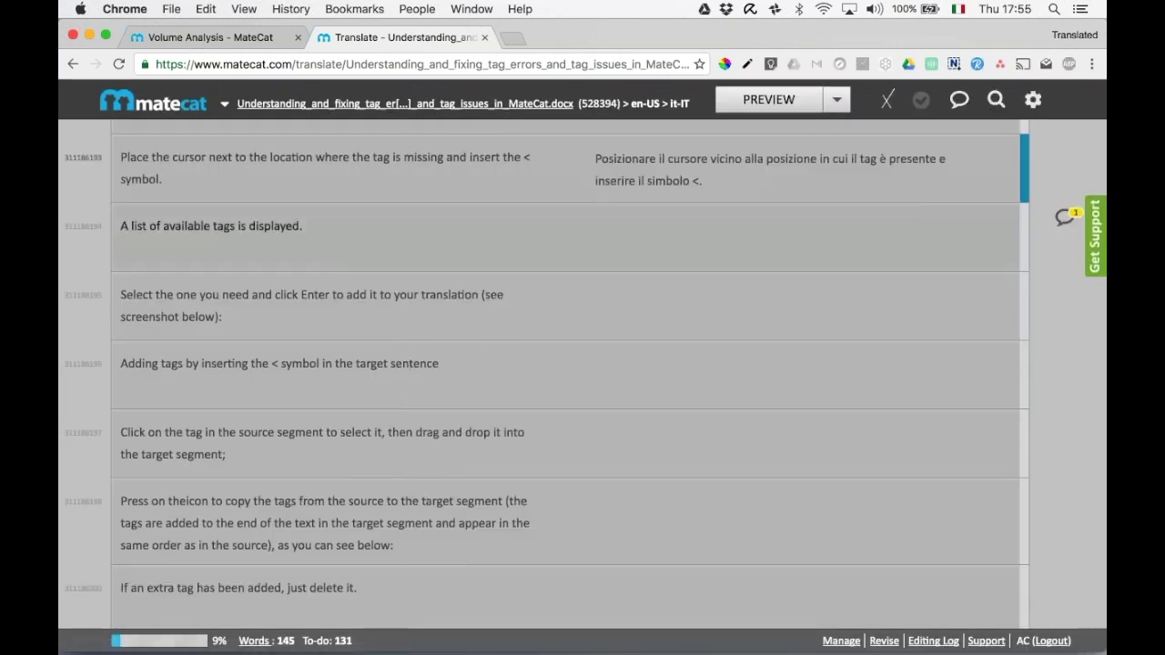
{"action": "left_click", "coordinate": [1032, 102]}
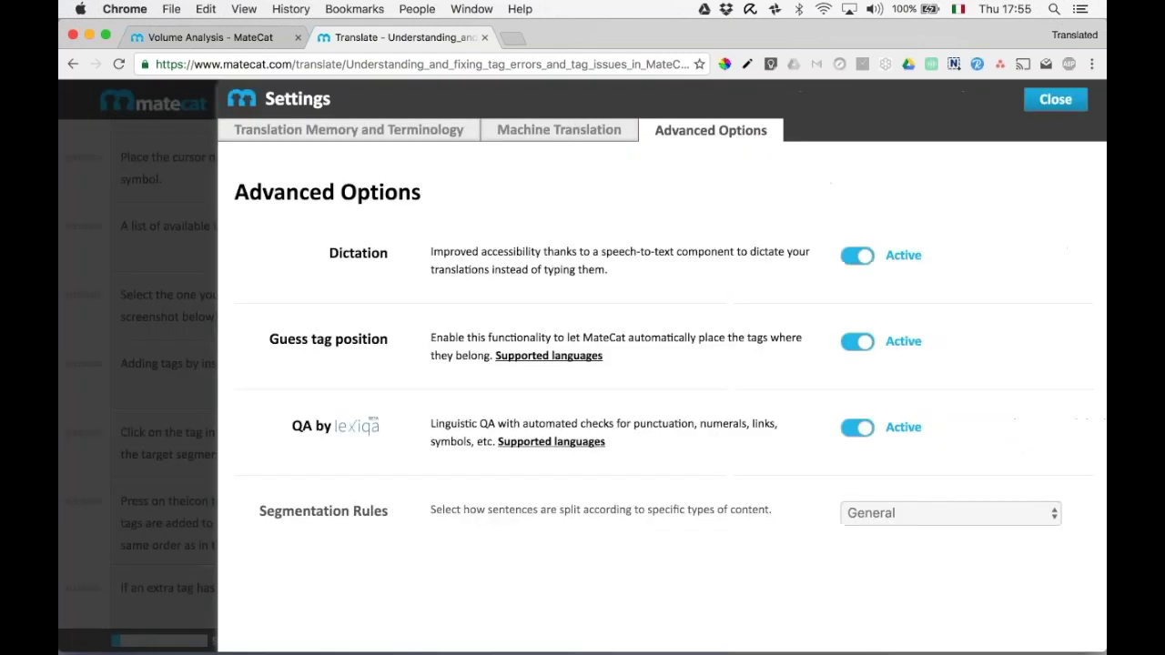
{"action": "left_click", "coordinate": [1027, 101]}
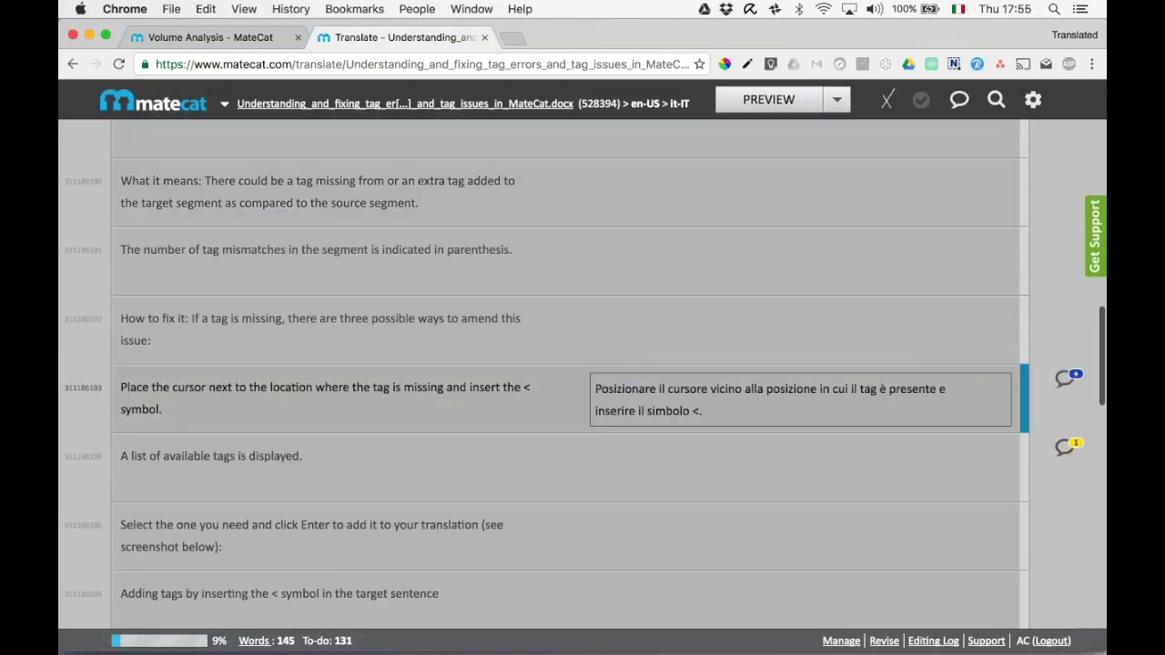
{"action": "left_click", "coordinate": [785, 340]}
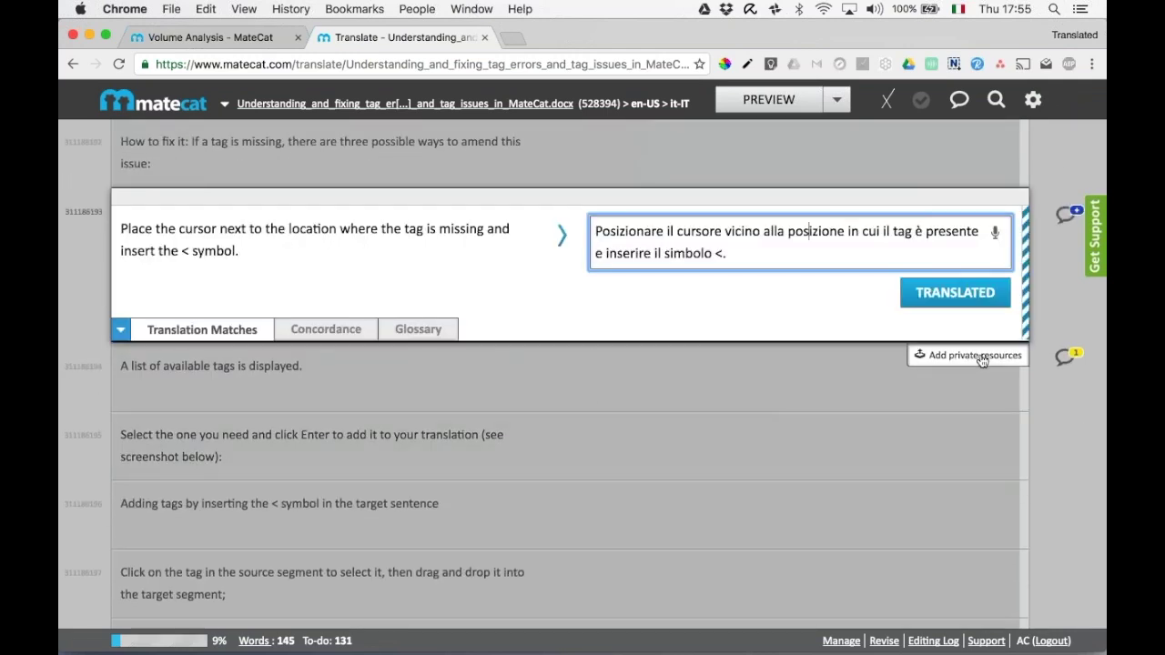
{"action": "left_click", "coordinate": [981, 357]}
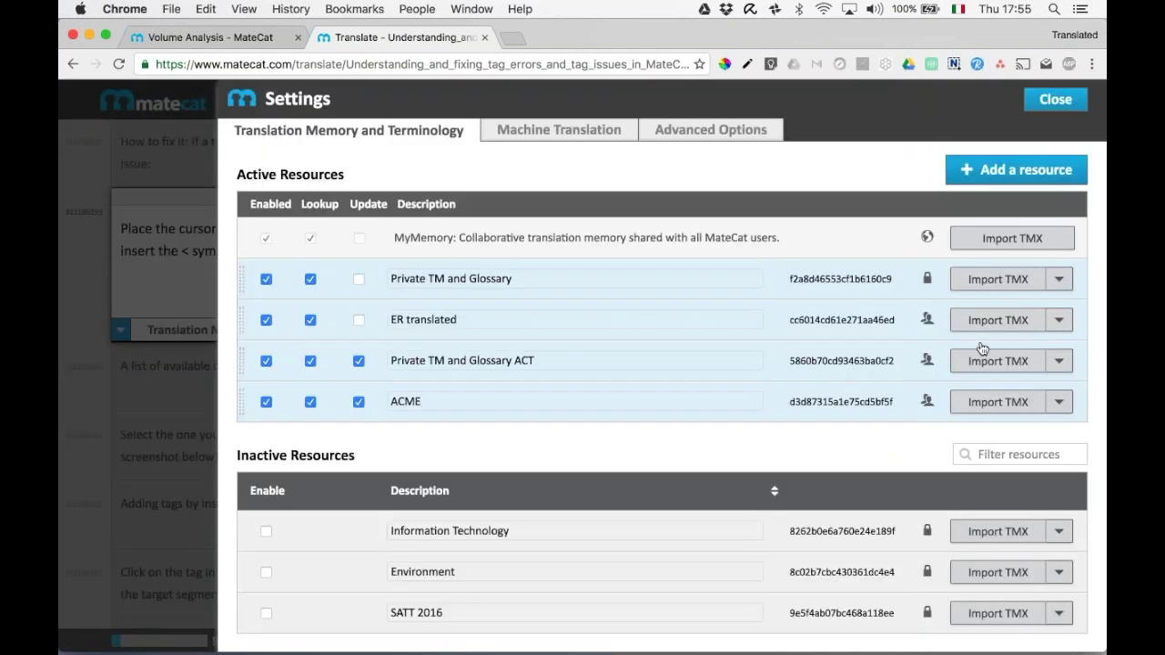
{"action": "left_click", "coordinate": [1056, 100]}
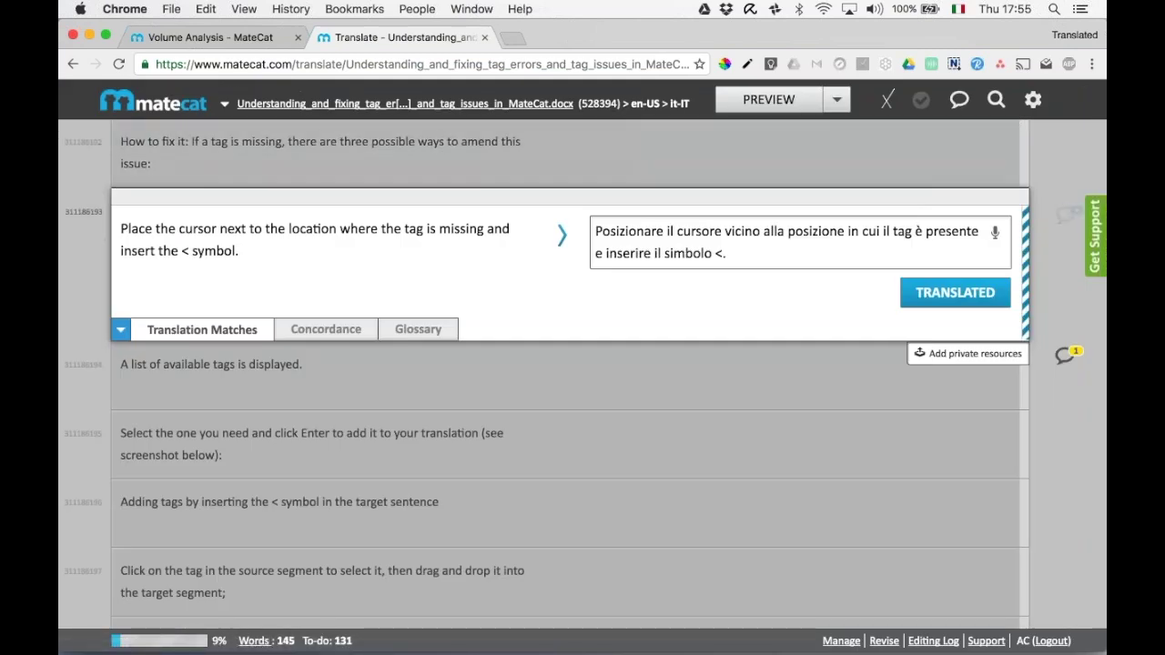
{"action": "scroll", "coordinate": [414, 327], "scroll_direction": "up", "scroll_amount": 4}
{"action": "scroll", "coordinate": [414, 328], "scroll_direction": "up", "scroll_amount": 8}
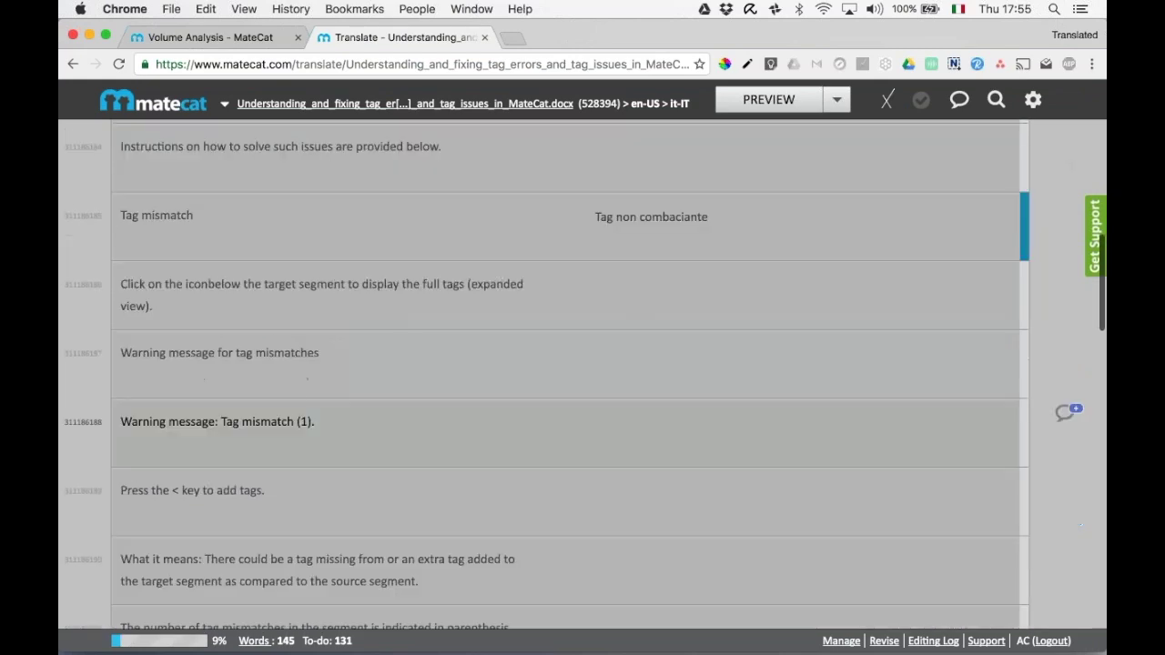
{"action": "scroll", "coordinate": [654, 280], "scroll_direction": "up", "scroll_amount": 3}
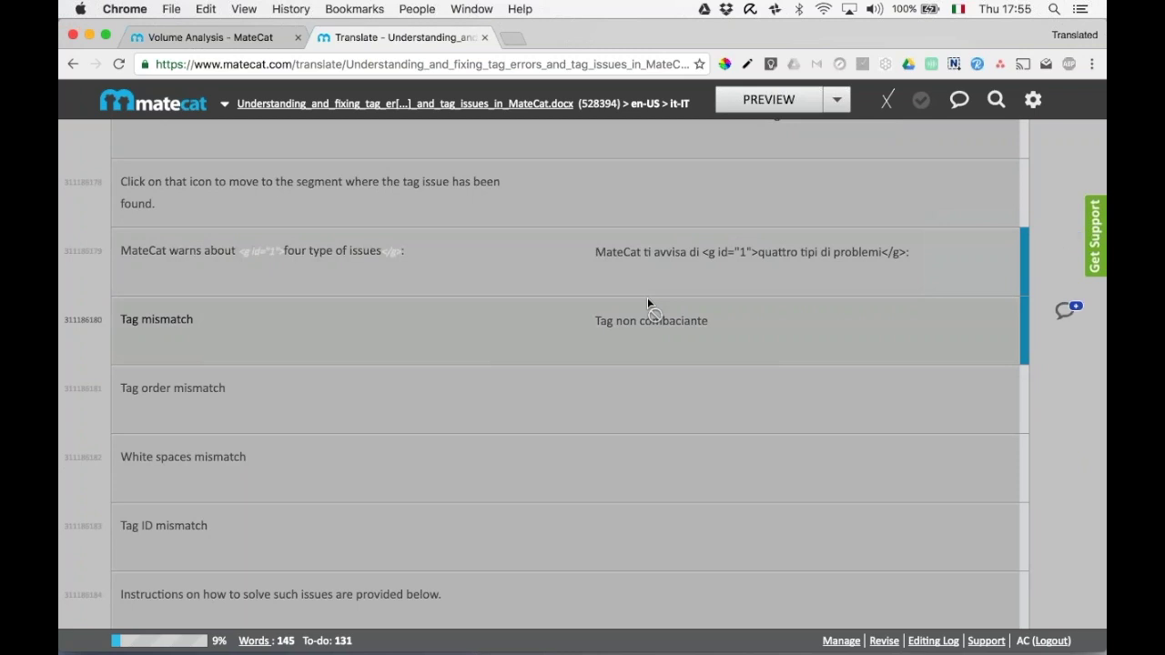
Merge all Italian chunks back into one 431-word job and open it in the editor.
{"action": "left_click", "coordinate": [484, 39]}
{"action": "left_click", "coordinate": [952, 103]}
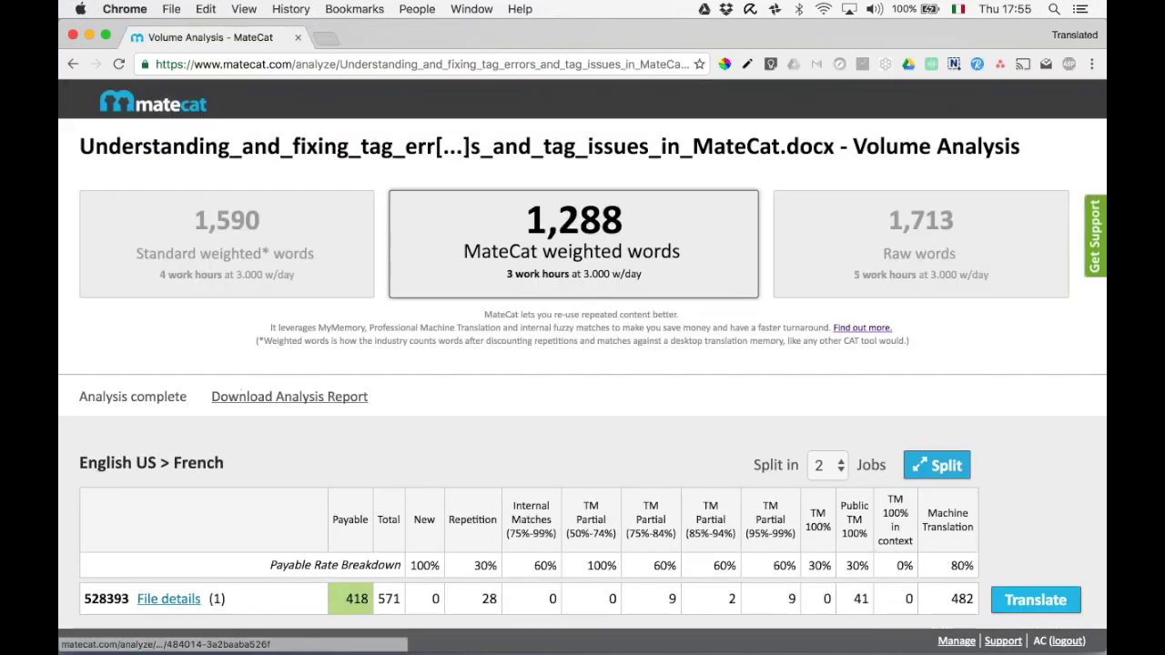
{"action": "scroll", "coordinate": [583, 364], "scroll_direction": "down", "scroll_amount": 5}
{"action": "scroll", "coordinate": [582, 364], "scroll_direction": "down", "scroll_amount": 1}
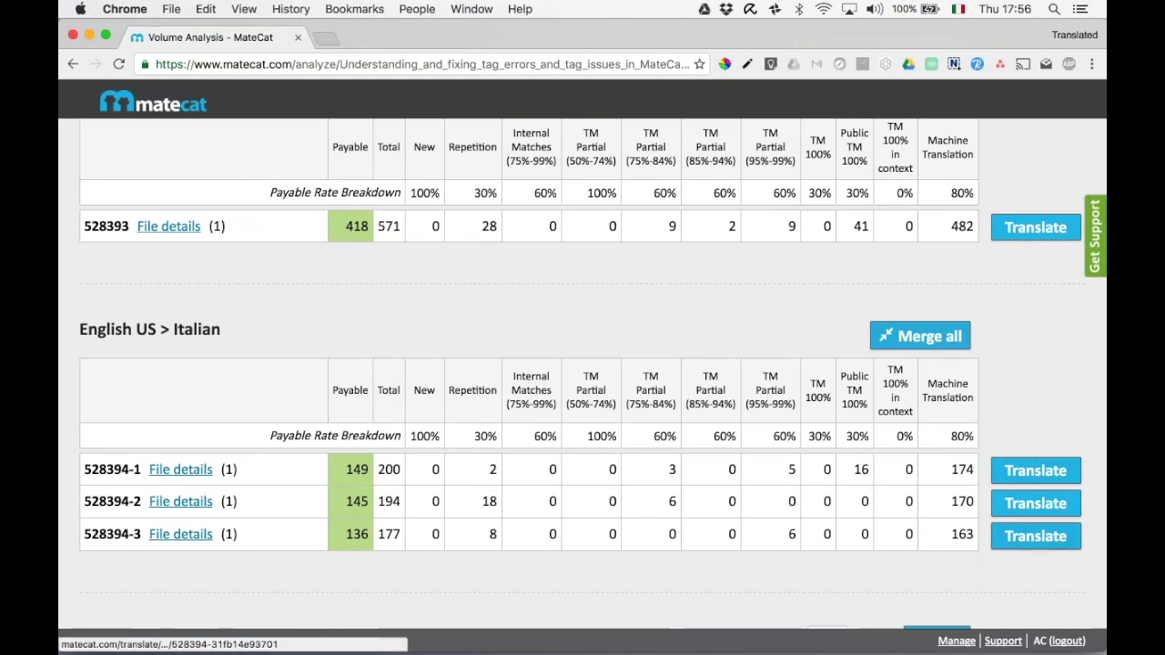
{"action": "left_click", "coordinate": [921, 336]}
{"action": "left_click", "coordinate": [616, 341]}
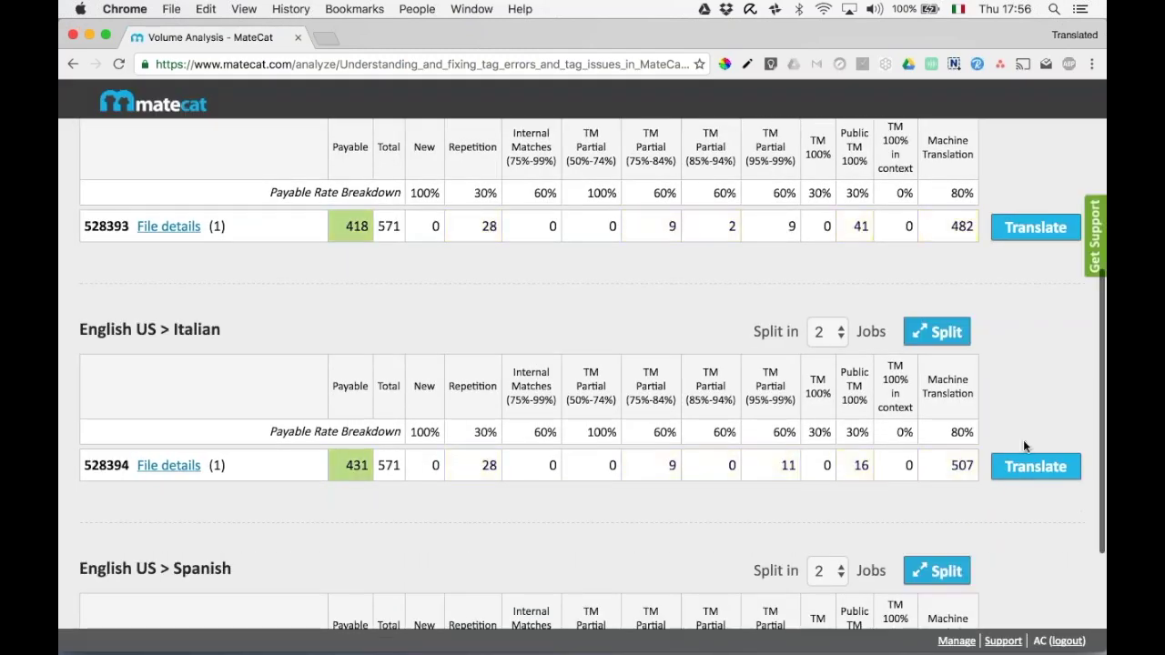
{"action": "left_click", "coordinate": [1035, 467]}
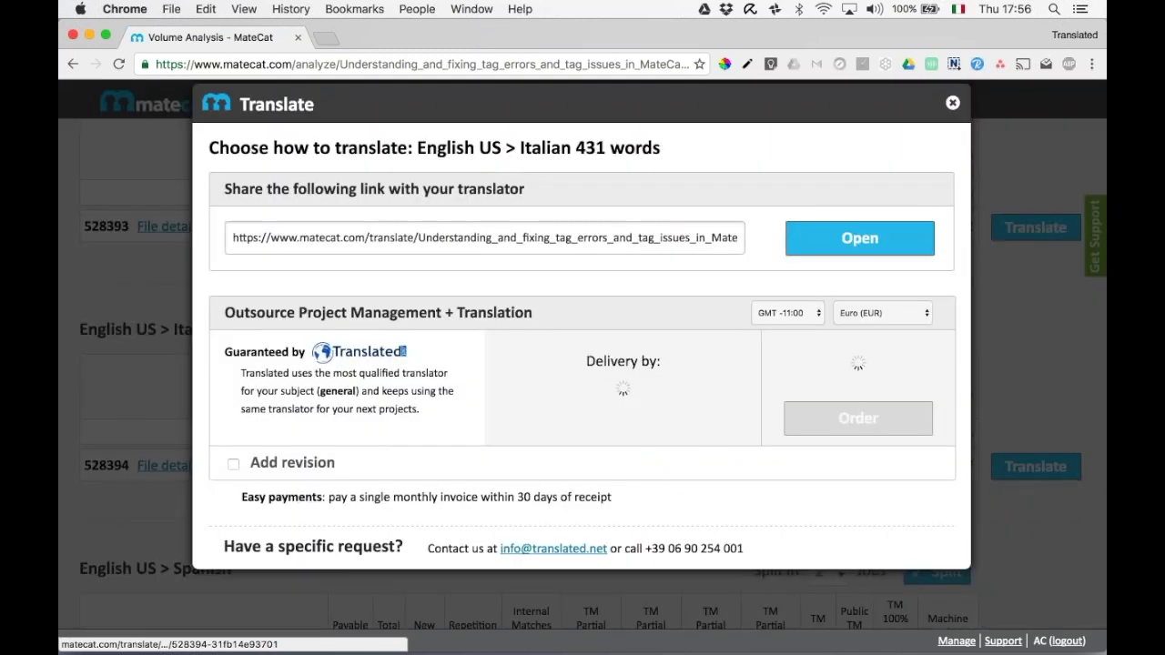
{"action": "left_click", "coordinate": [859, 238]}
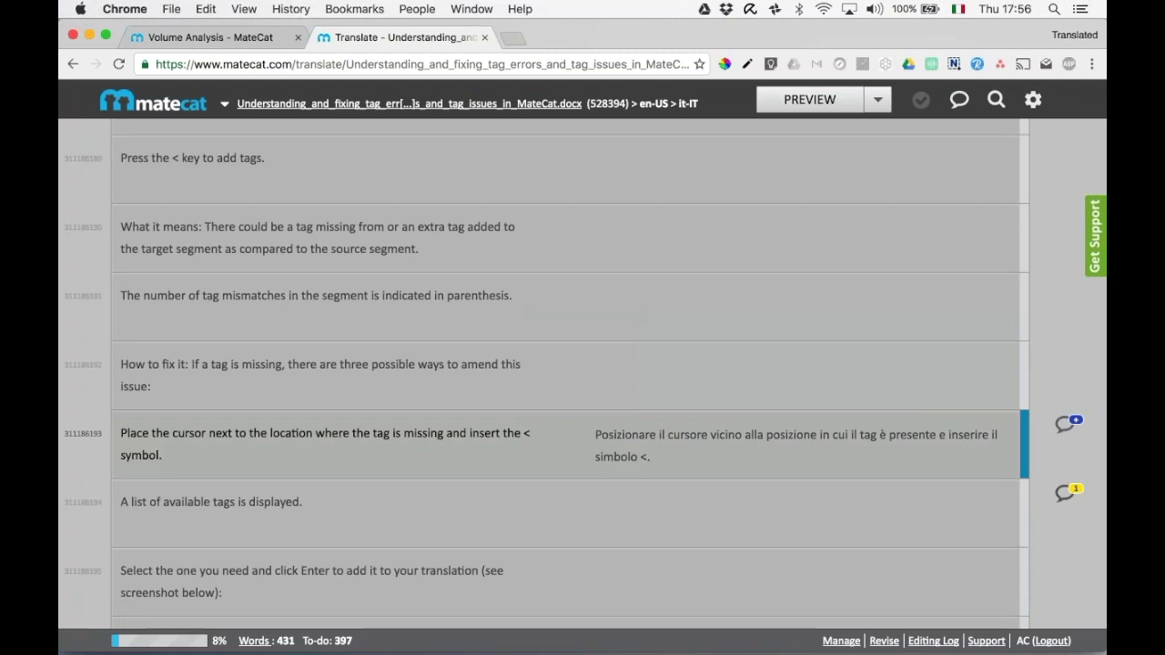
{"action": "scroll", "coordinate": [856, 436], "scroll_direction": "down", "scroll_amount": 2}
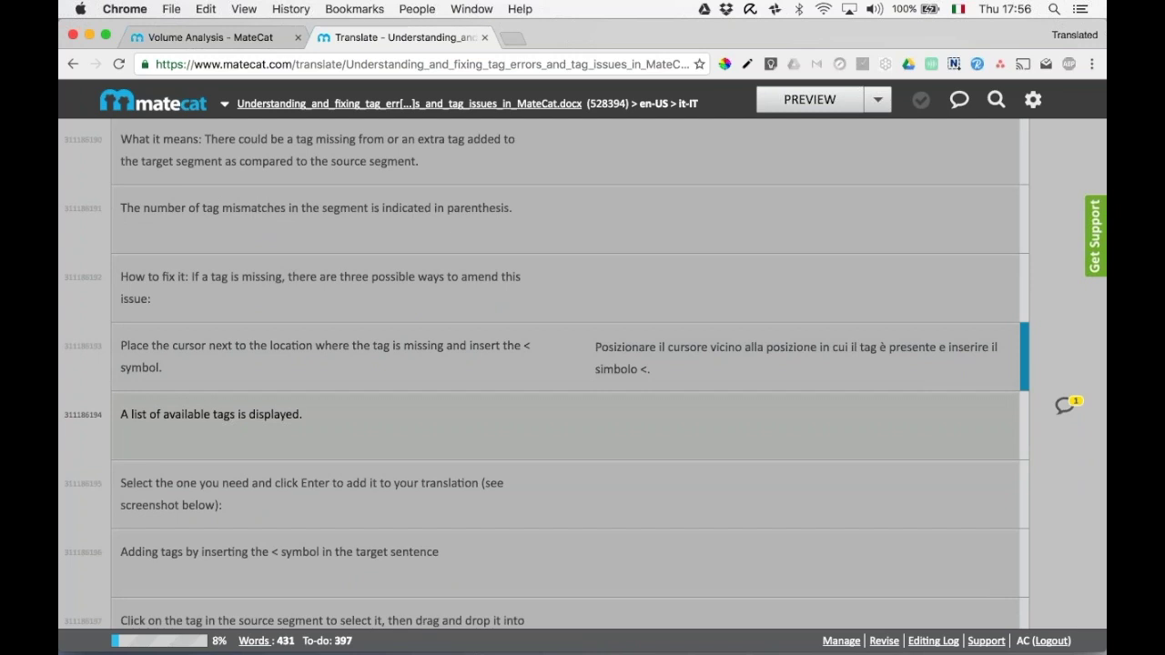
{"action": "scroll", "coordinate": [862, 456], "scroll_direction": "up", "scroll_amount": 15}
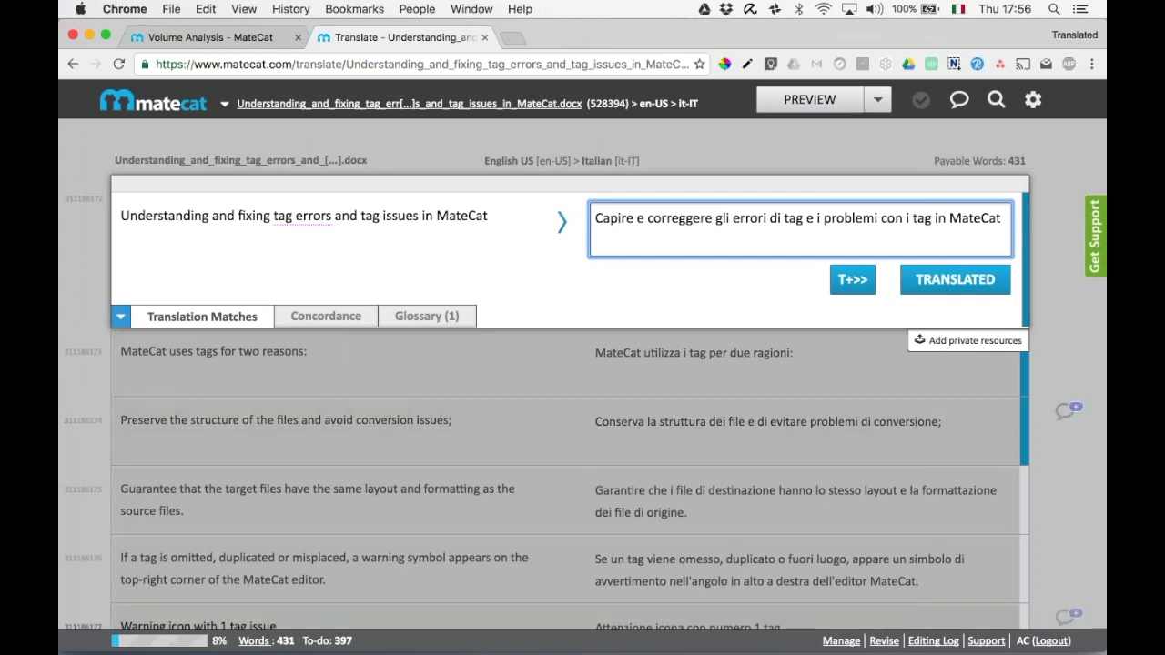
In Revise mode, change 'Capire' to 'Comprendere' as a Style enhancement and approve the first segment.
{"action": "left_click", "coordinate": [883, 642]}
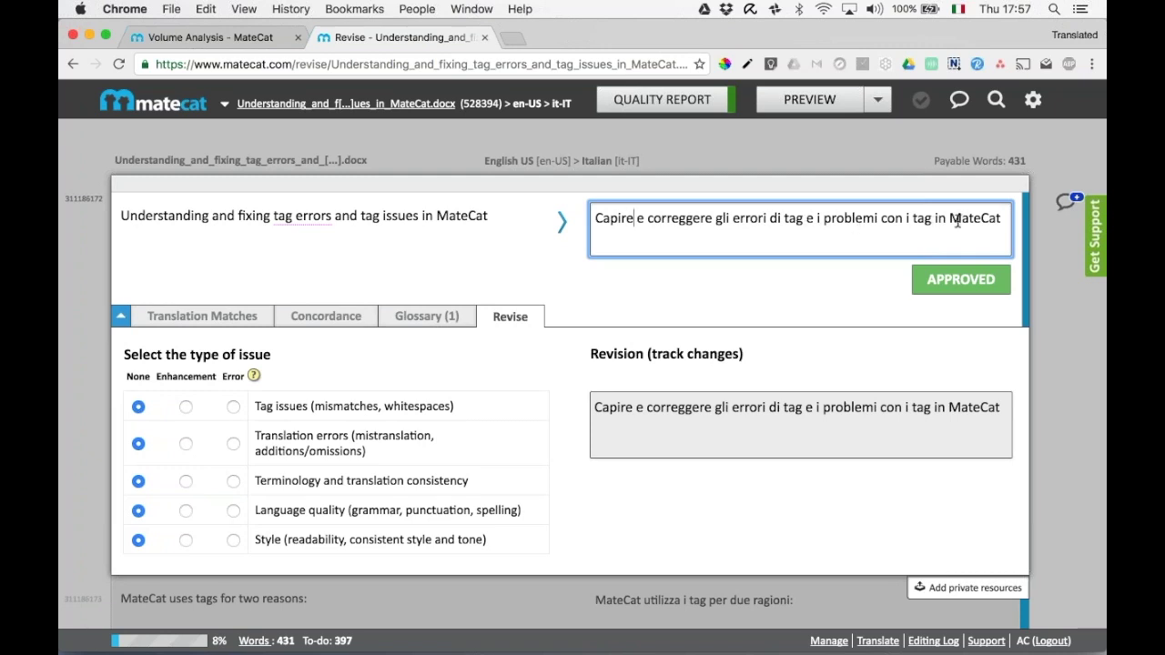
{"action": "double_click", "coordinate": [615, 221]}
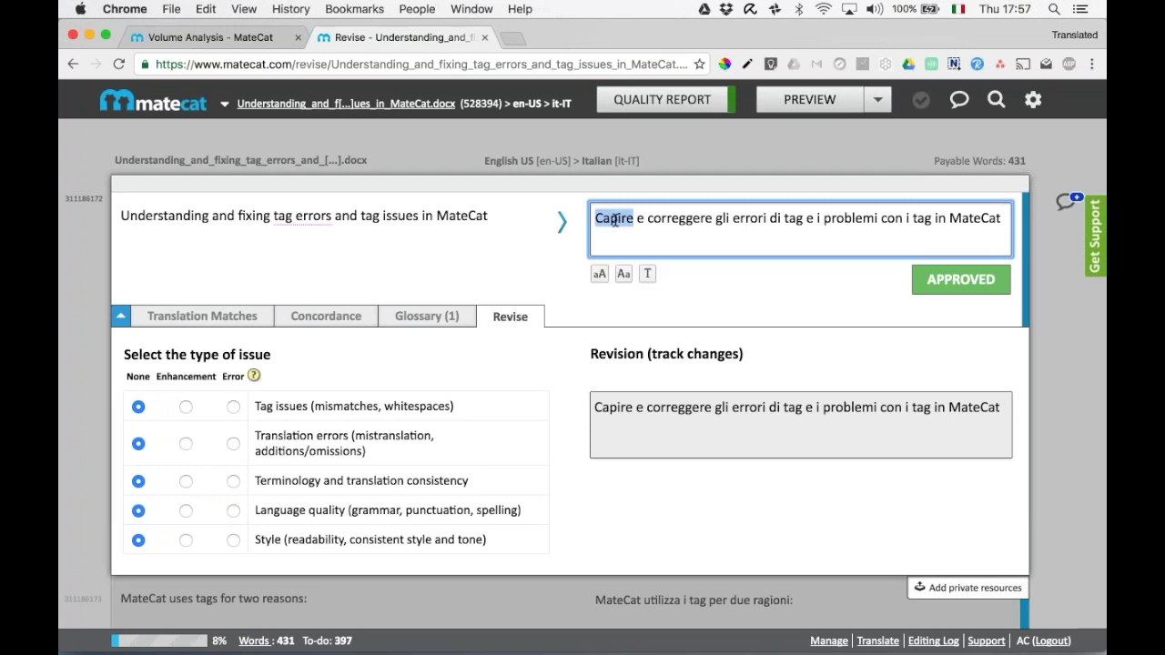
{"action": "type", "text": "Comprende"}
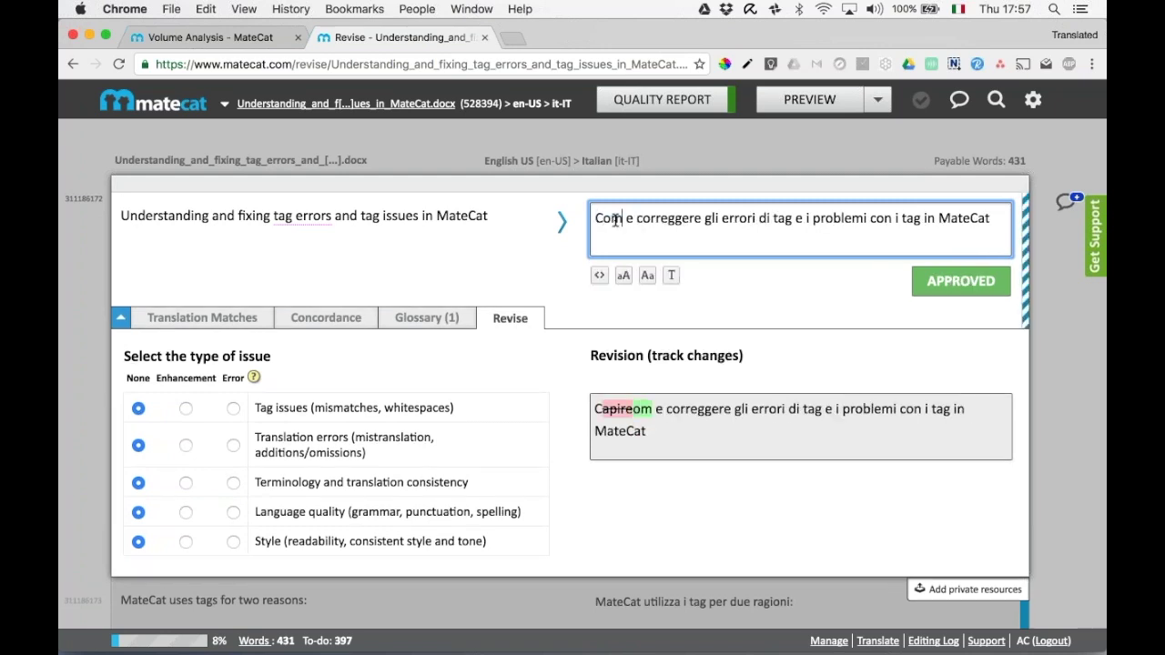
{"action": "type", "text": "re"}
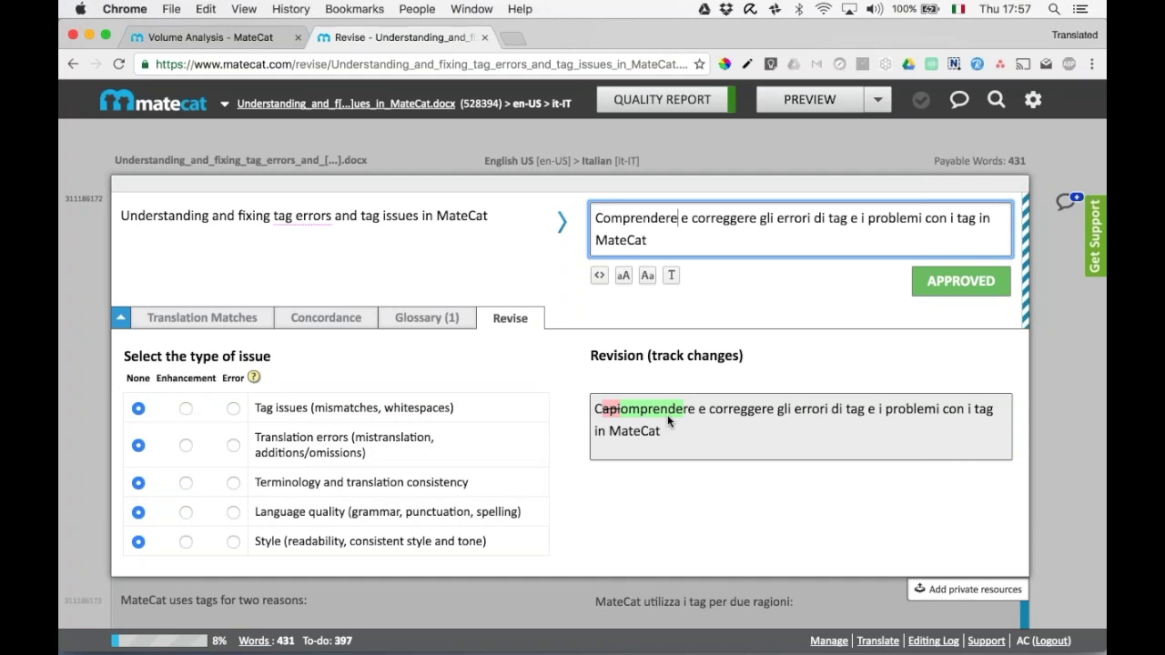
{"action": "left_click", "coordinate": [186, 542]}
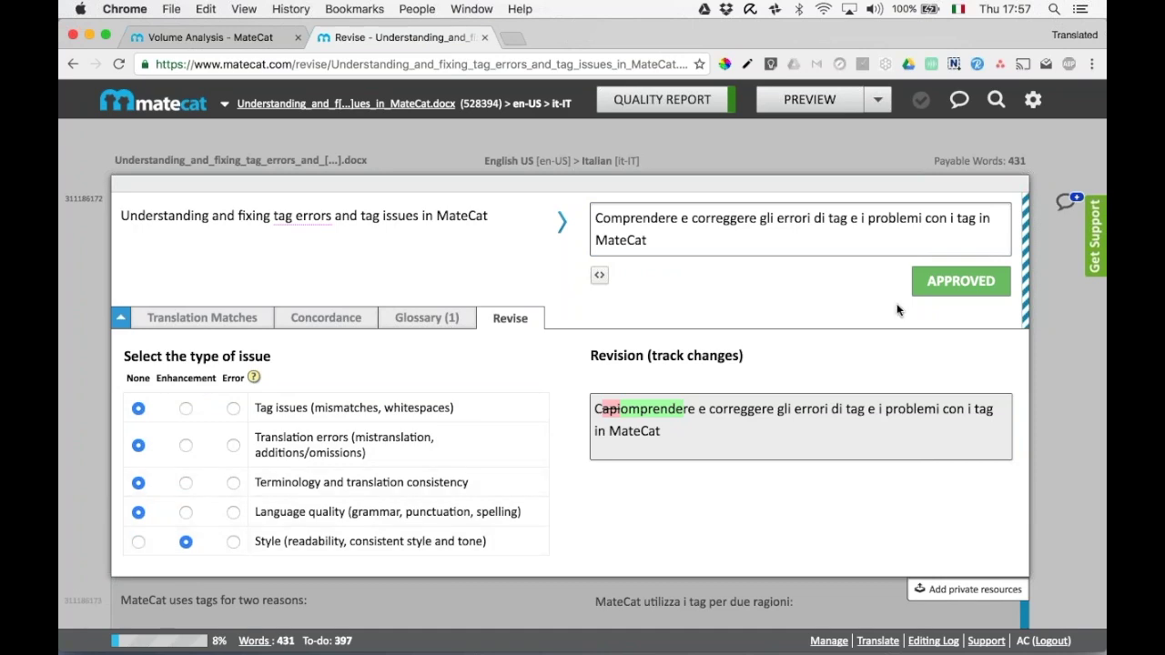
{"action": "left_click", "coordinate": [961, 281]}
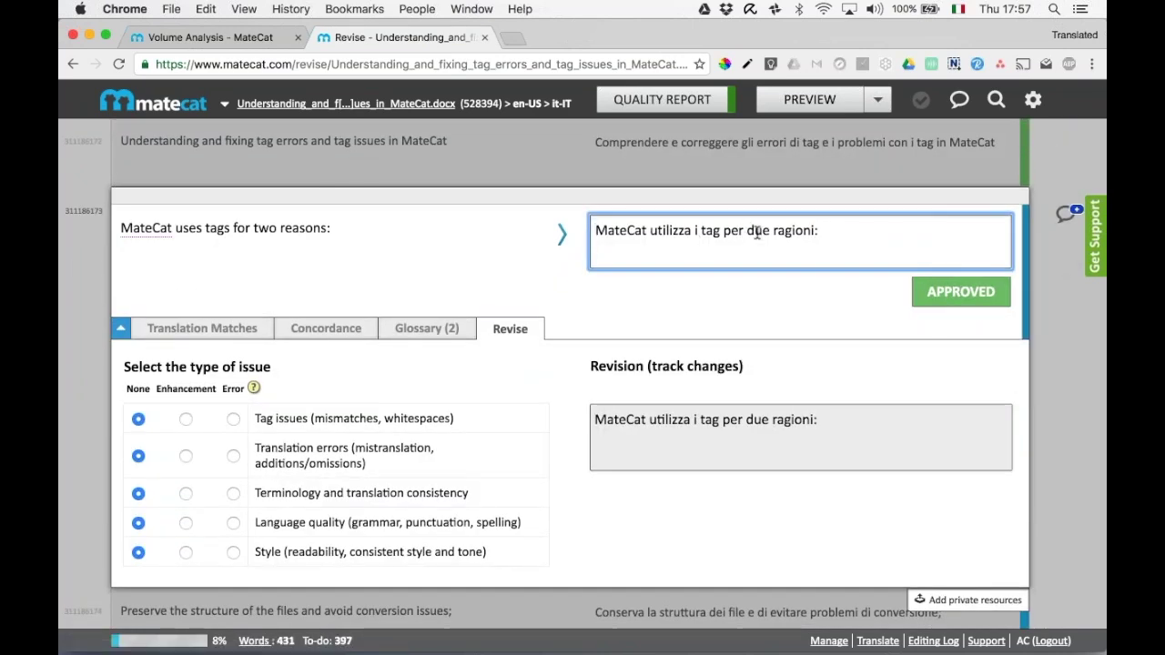
Change 'ragioni' to 'motivi', mark it a Style enhancement, and approve the second segment.
{"action": "double_click", "coordinate": [786, 231]}
{"action": "type", "text": "motivi"}
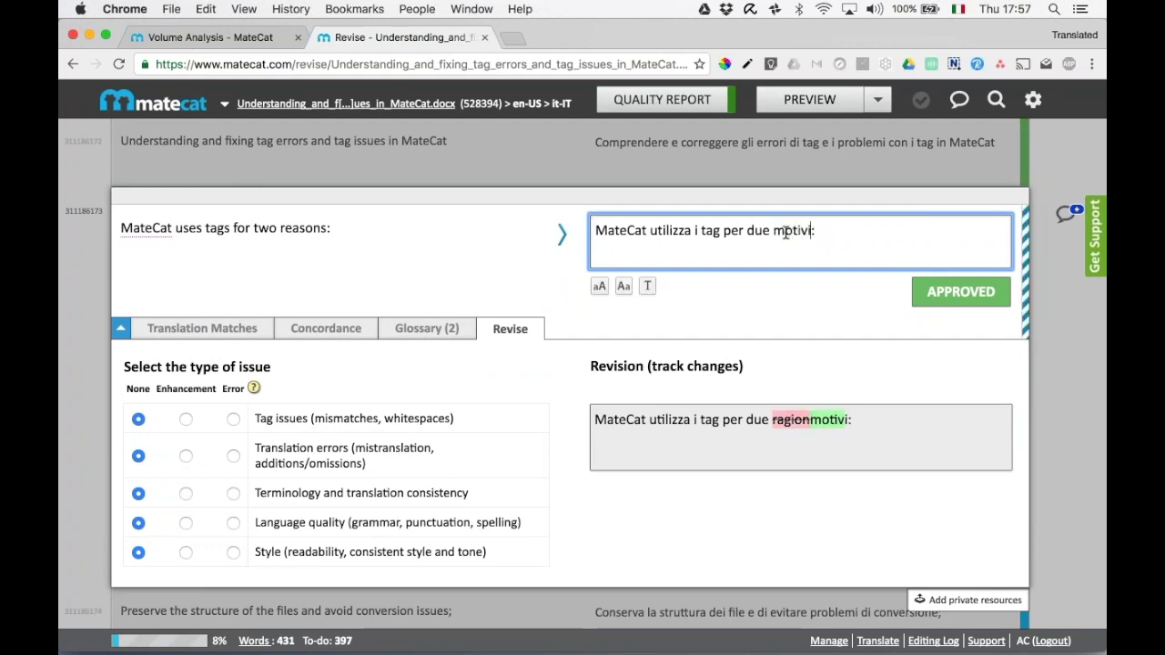
{"action": "left_click", "coordinate": [186, 553]}
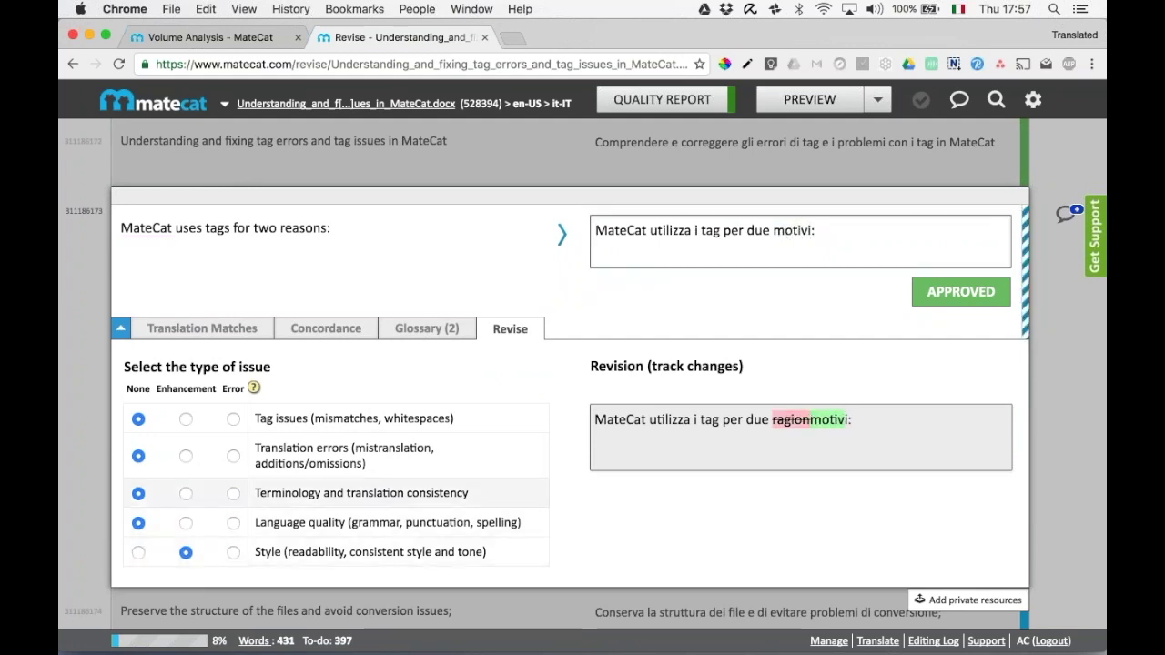
{"action": "key", "text": "super+Return"}
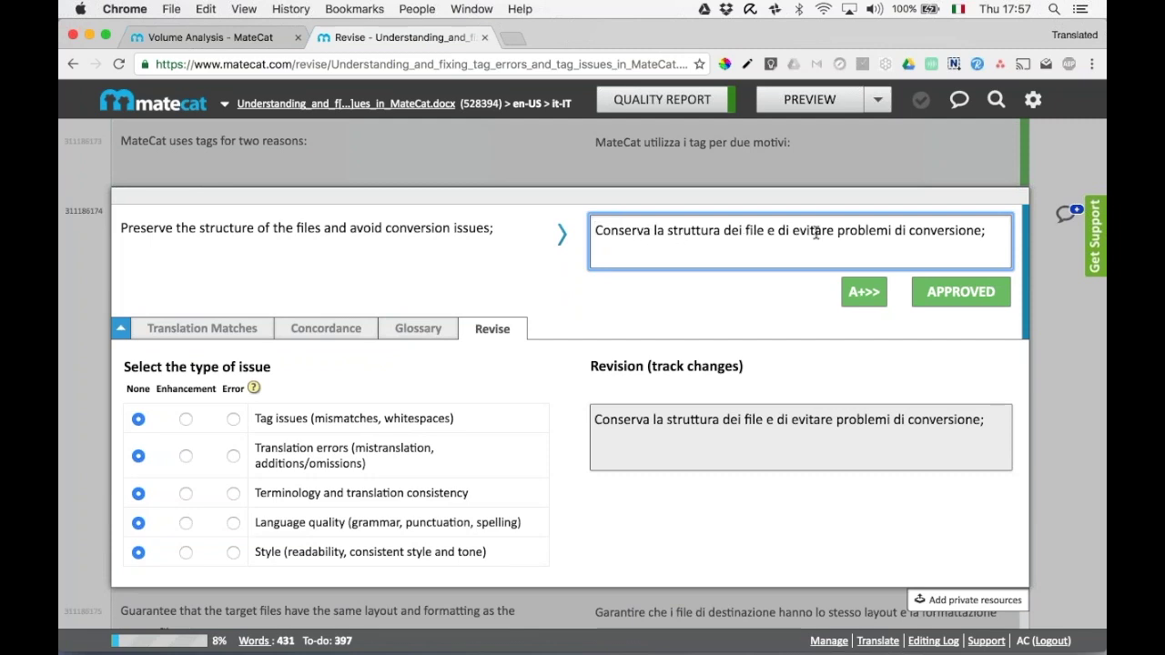
Change 'Conserva' to 'Mantiene' and 'evitare' to 'd evita', flag a Translation error, and approve.
{"action": "double_click", "coordinate": [633, 233]}
{"action": "type", "text": "Manti"}
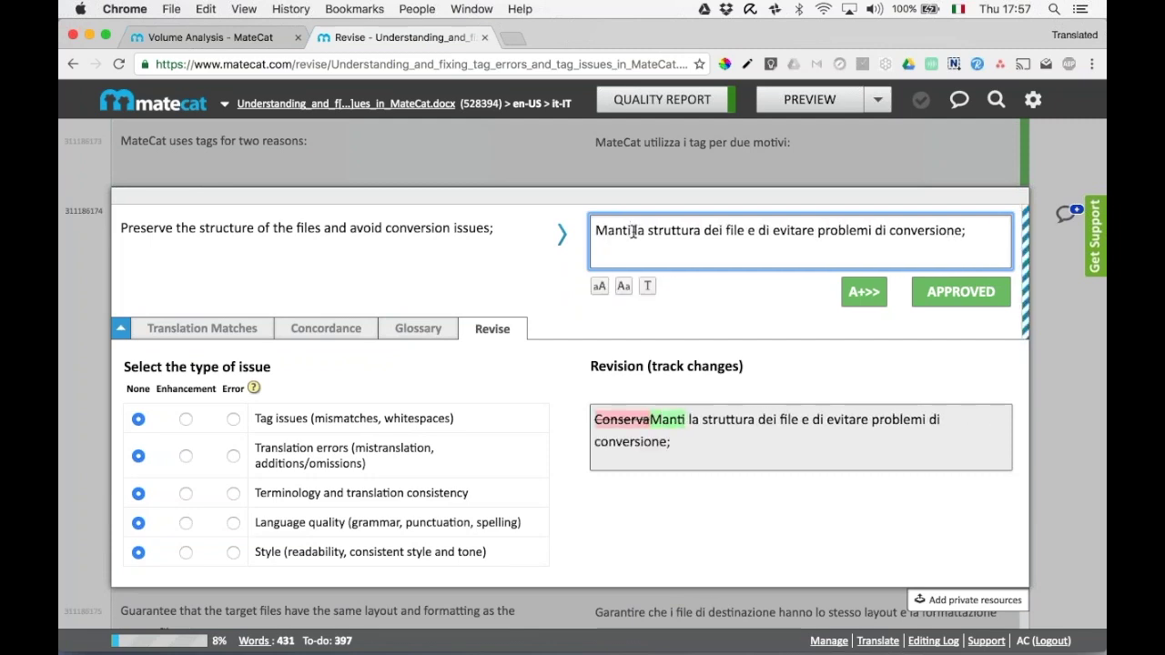
{"action": "type", "text": "ene"}
{"action": "double_click", "coordinate": [812, 229]}
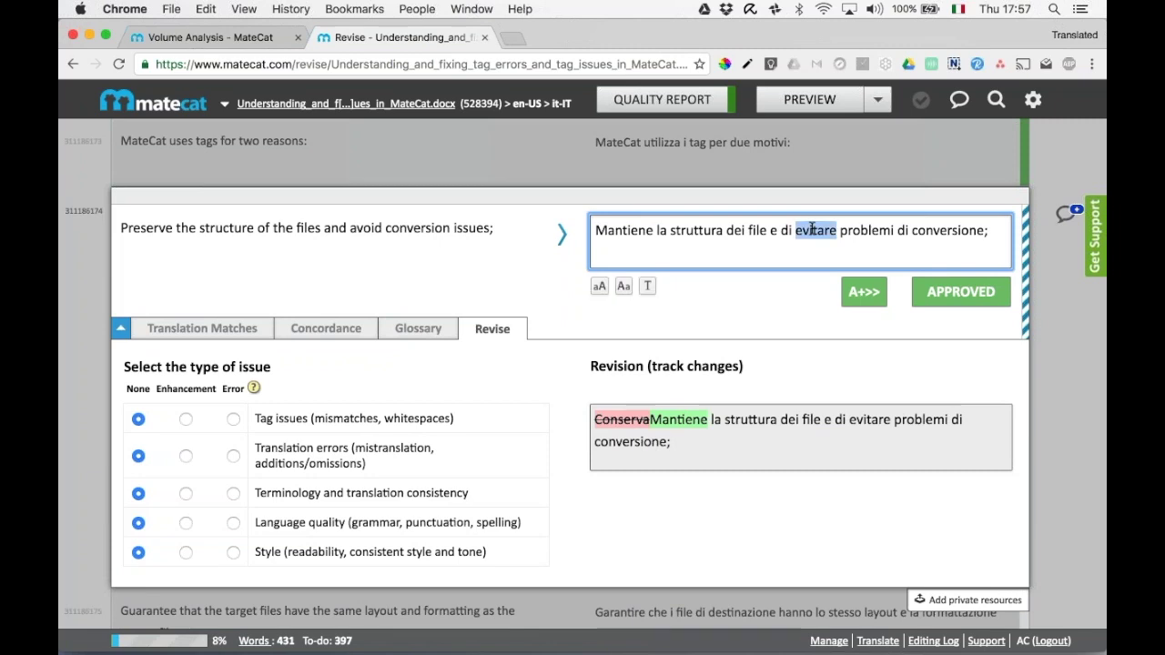
{"action": "key", "text": "BackSpace"}
{"action": "key", "text": "BackSpace"}
{"action": "key", "text": "BackSpace"}
{"action": "key", "text": "BackSpace"}
{"action": "key", "text": "BackSpace"}
{"action": "type", "text": "d evita"}
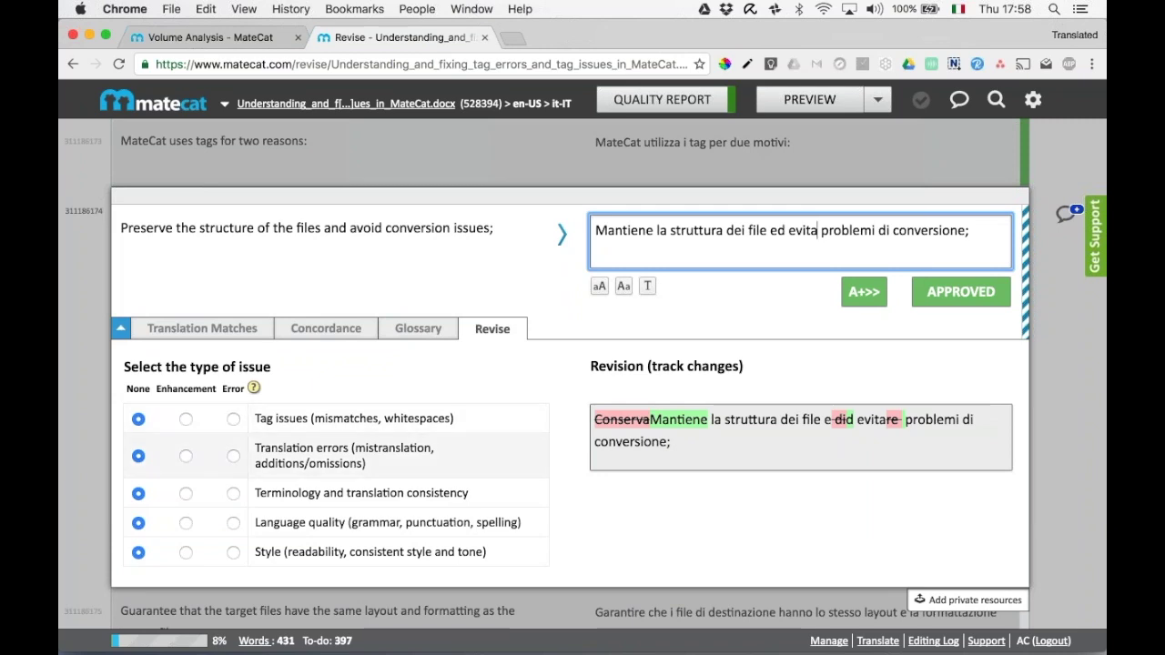
{"action": "left_click", "coordinate": [233, 457]}
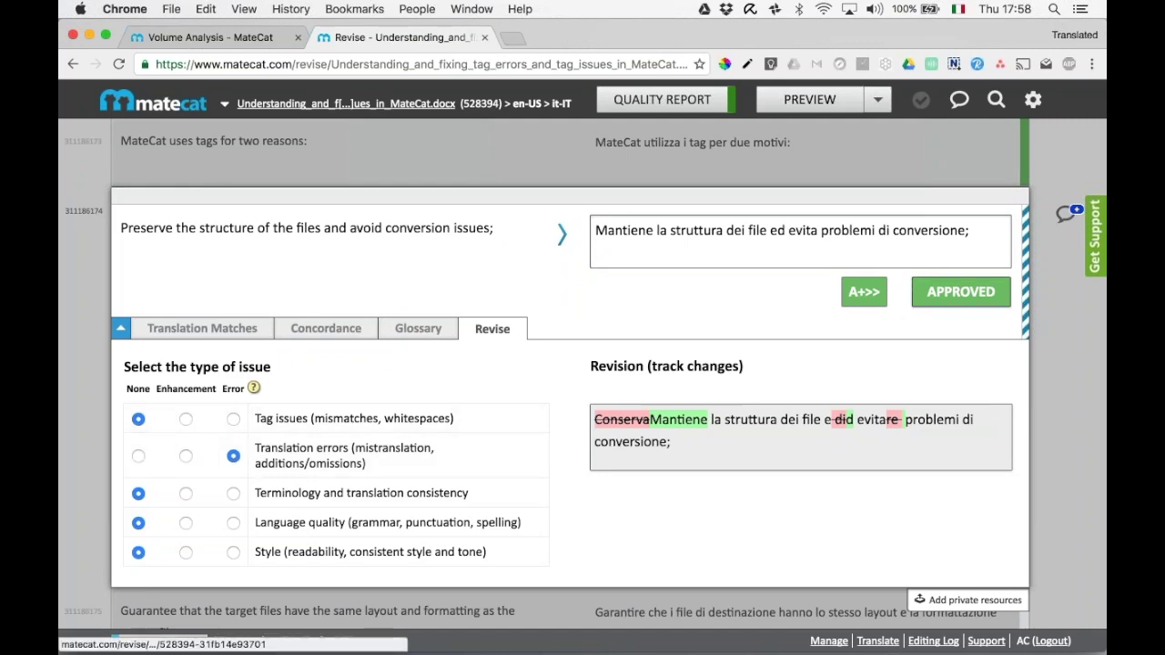
{"action": "left_click", "coordinate": [961, 292]}
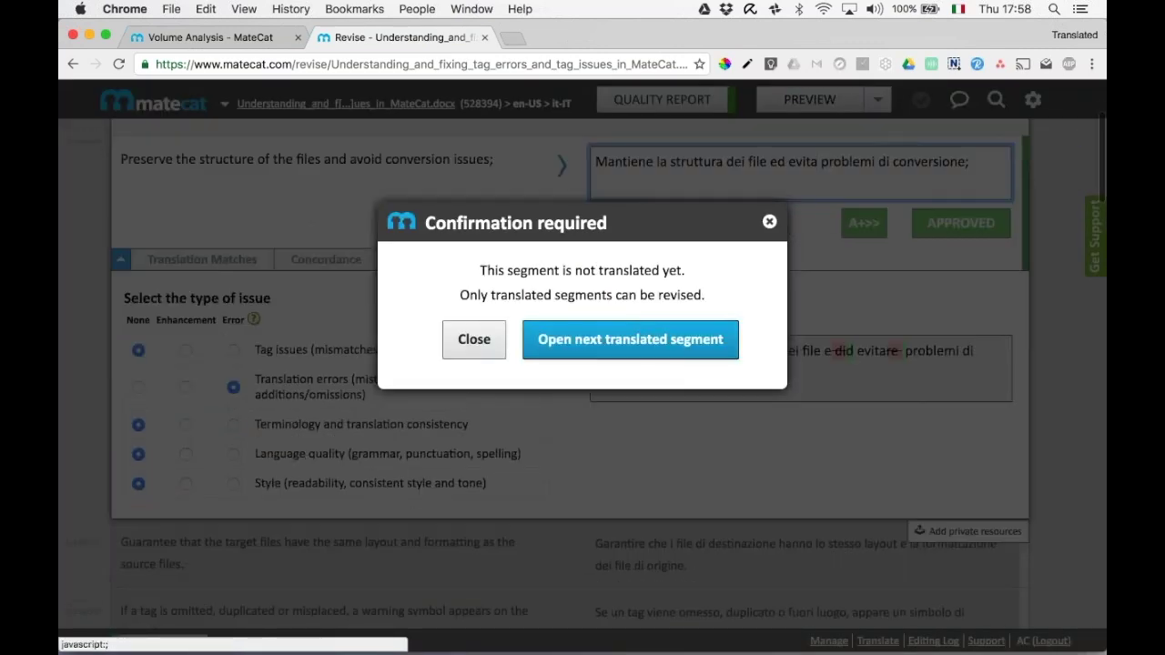
{"action": "left_click", "coordinate": [640, 339]}
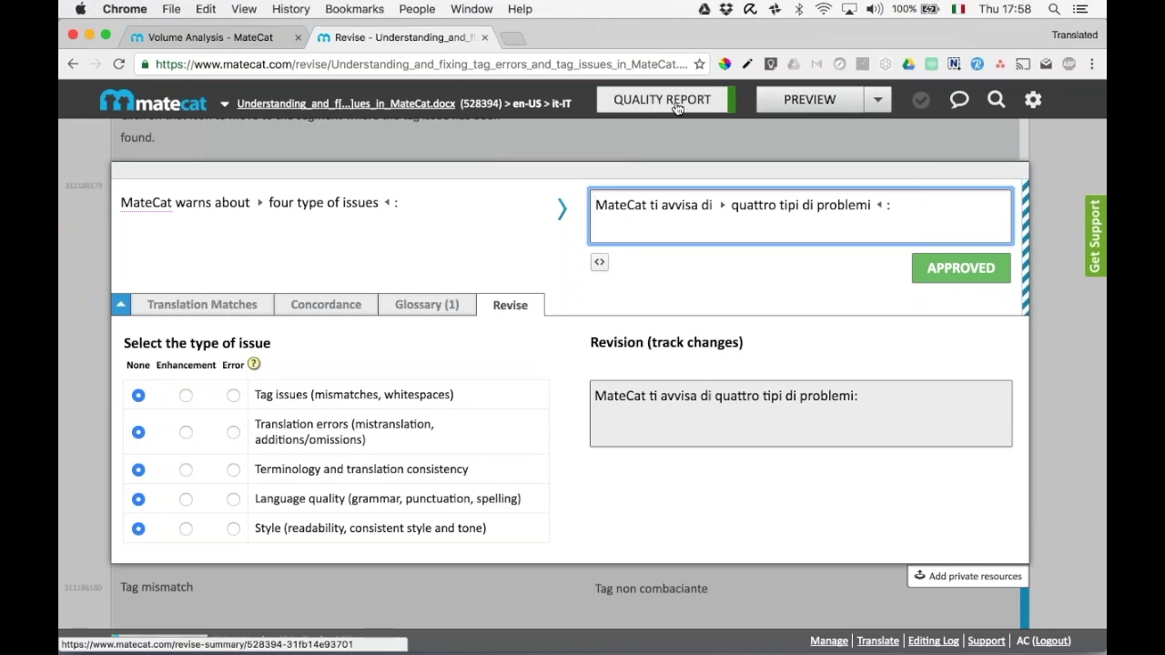
Open the Quality Report and check the Good overall rating and 0.9 translation-error tolerance.
{"action": "left_click", "coordinate": [677, 109]}
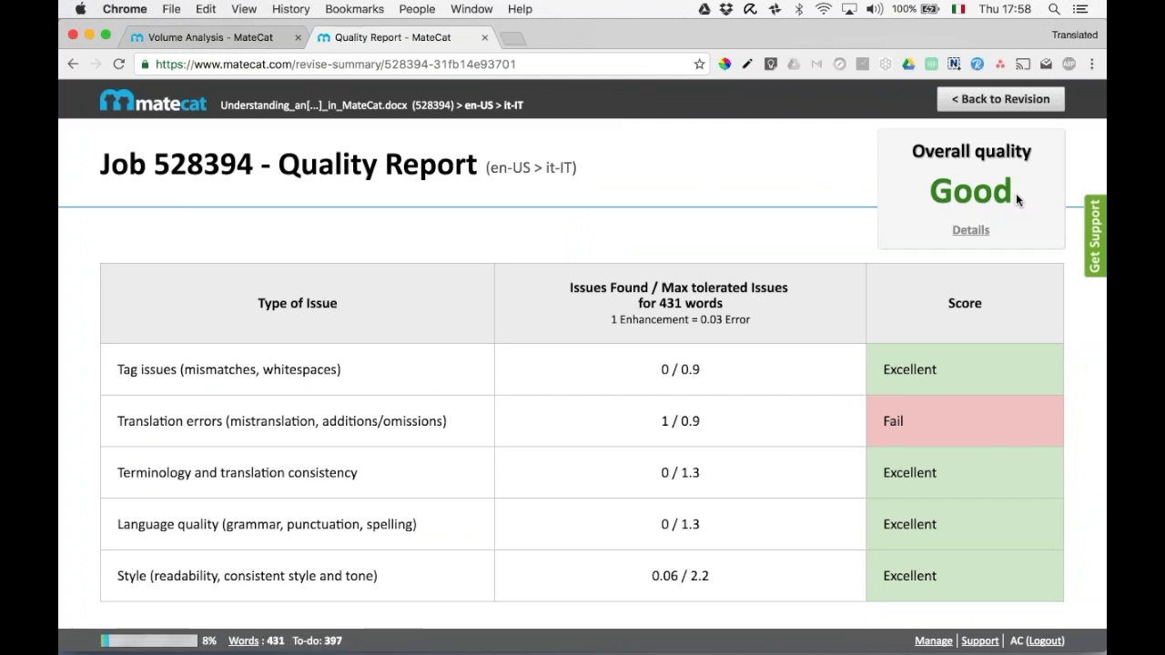
{"action": "left_click_drag", "start_coordinate": [1018, 198], "coordinate": [934, 191]}
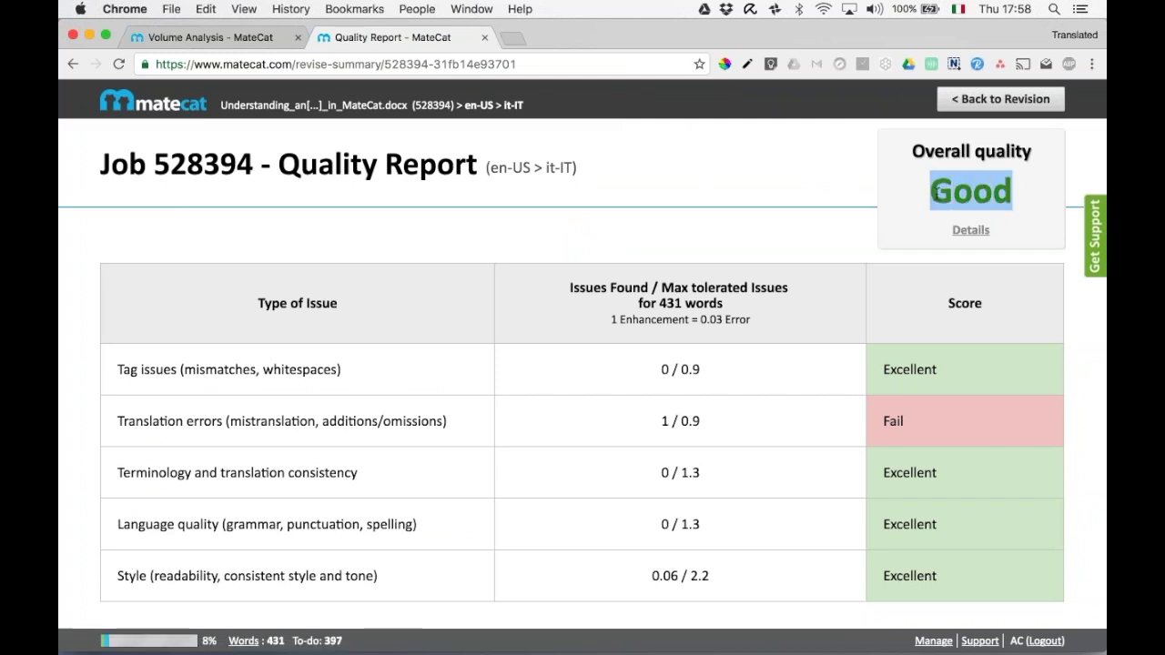
{"action": "left_click", "coordinate": [980, 190]}
{"action": "scroll", "coordinate": [759, 473], "scroll_direction": "down", "scroll_amount": 1}
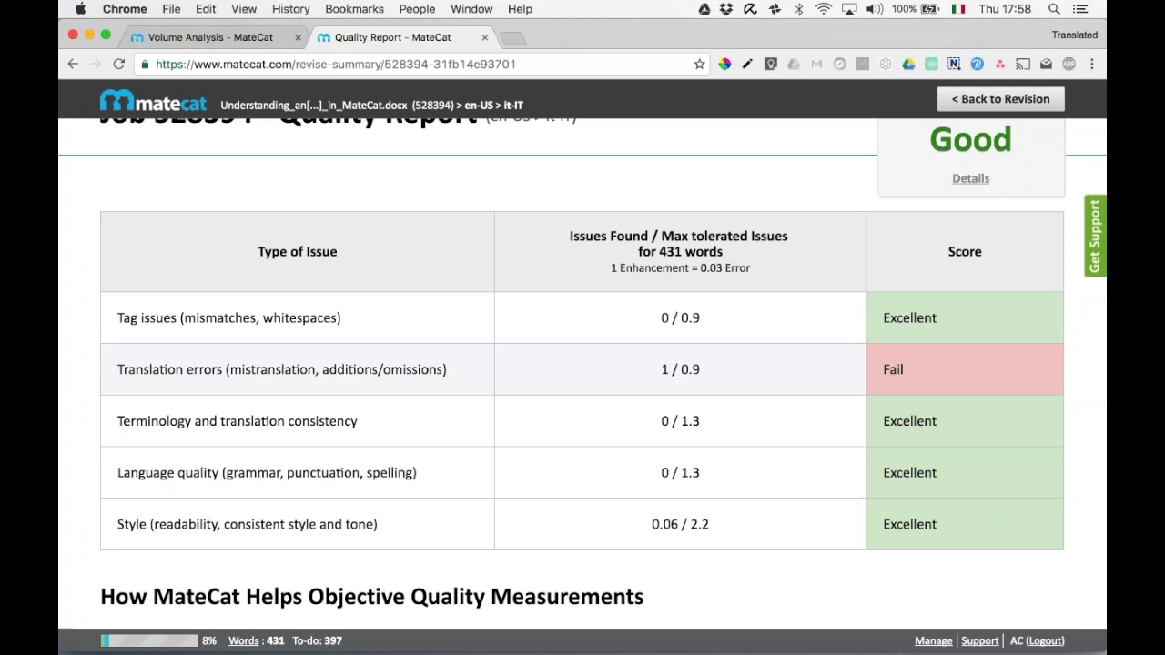
{"action": "scroll", "coordinate": [582, 356], "scroll_direction": "up", "scroll_amount": 1}
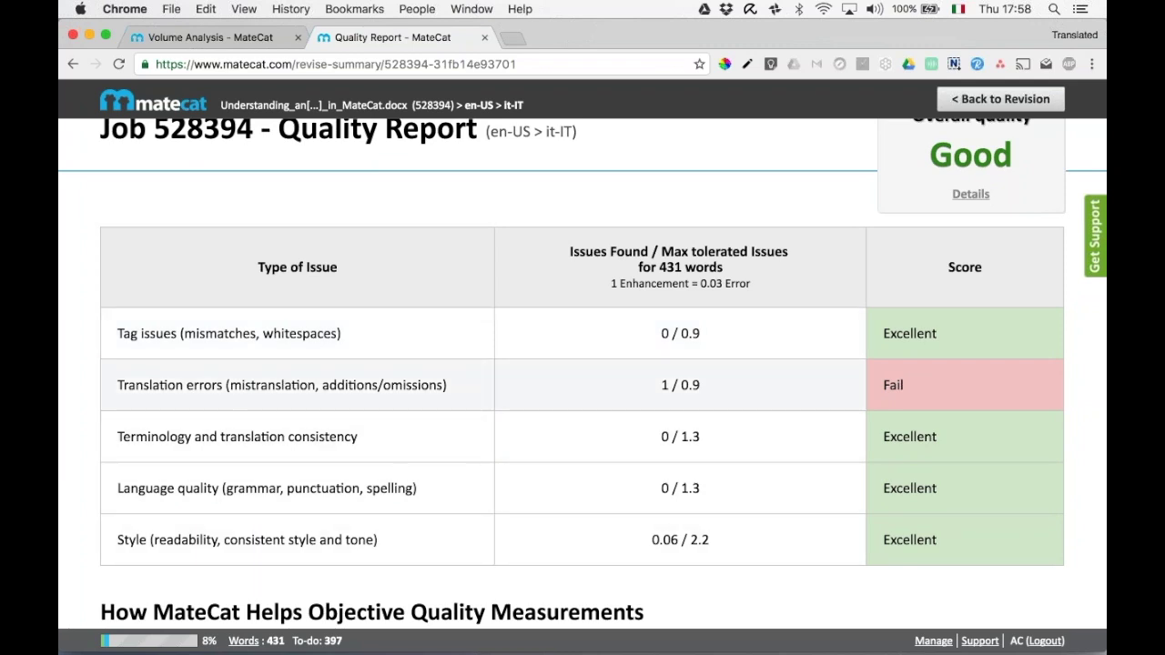
{"action": "left_click_drag", "start_coordinate": [700, 386], "coordinate": [682, 384]}
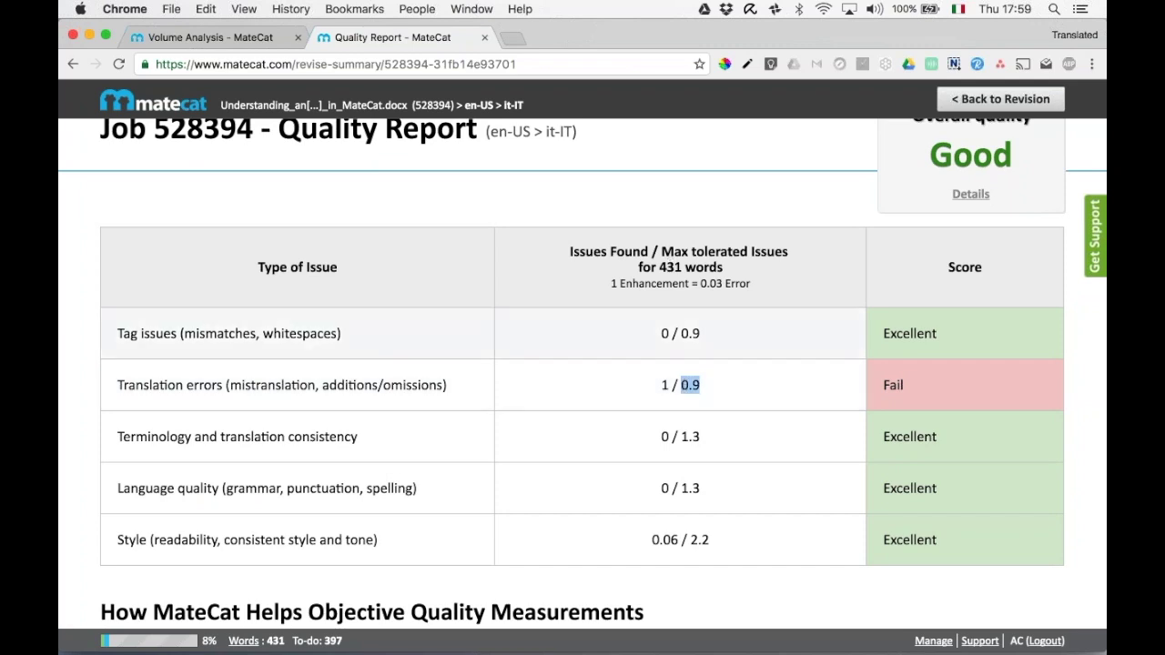
{"action": "left_click", "coordinate": [659, 401]}
Show where the Good score falls on the quality scale, then return to the revision editor.
{"action": "scroll", "coordinate": [582, 371], "scroll_direction": "down", "scroll_amount": 10}
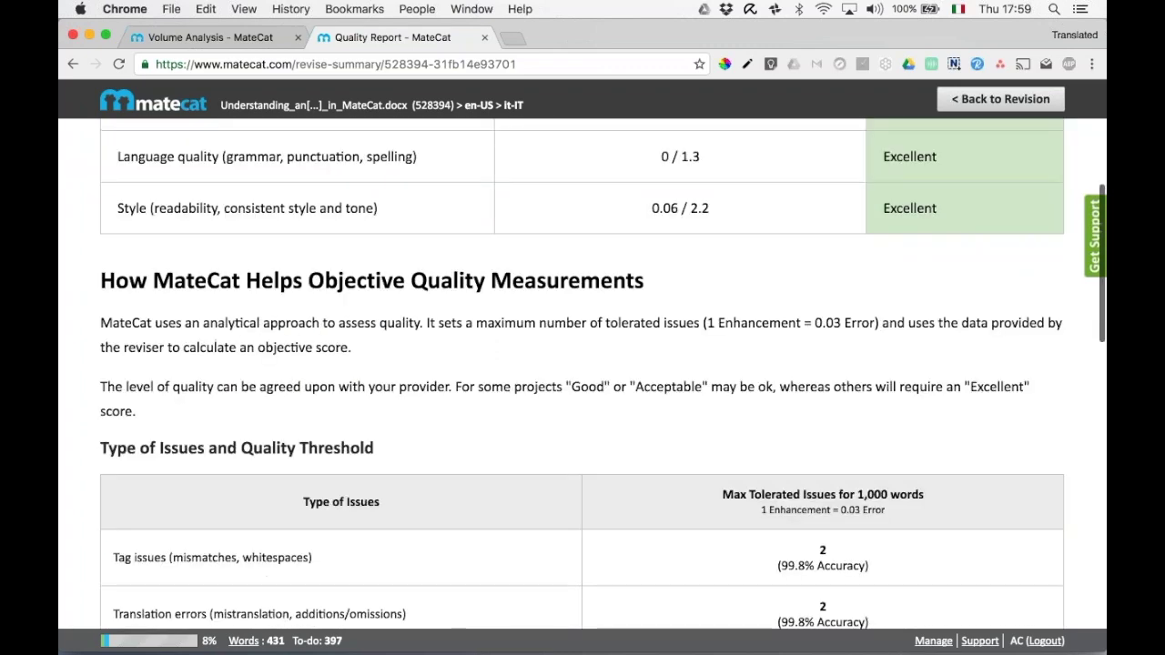
{"action": "scroll", "coordinate": [583, 371], "scroll_direction": "down", "scroll_amount": 2}
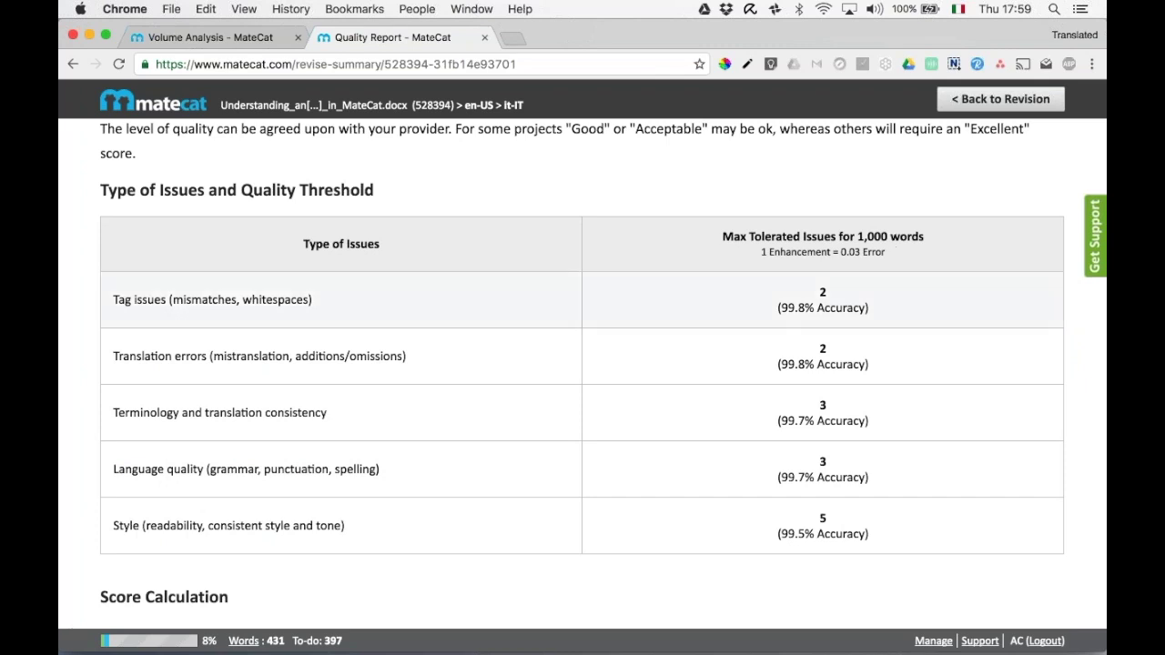
{"action": "scroll", "coordinate": [582, 364], "scroll_direction": "up", "scroll_amount": 10}
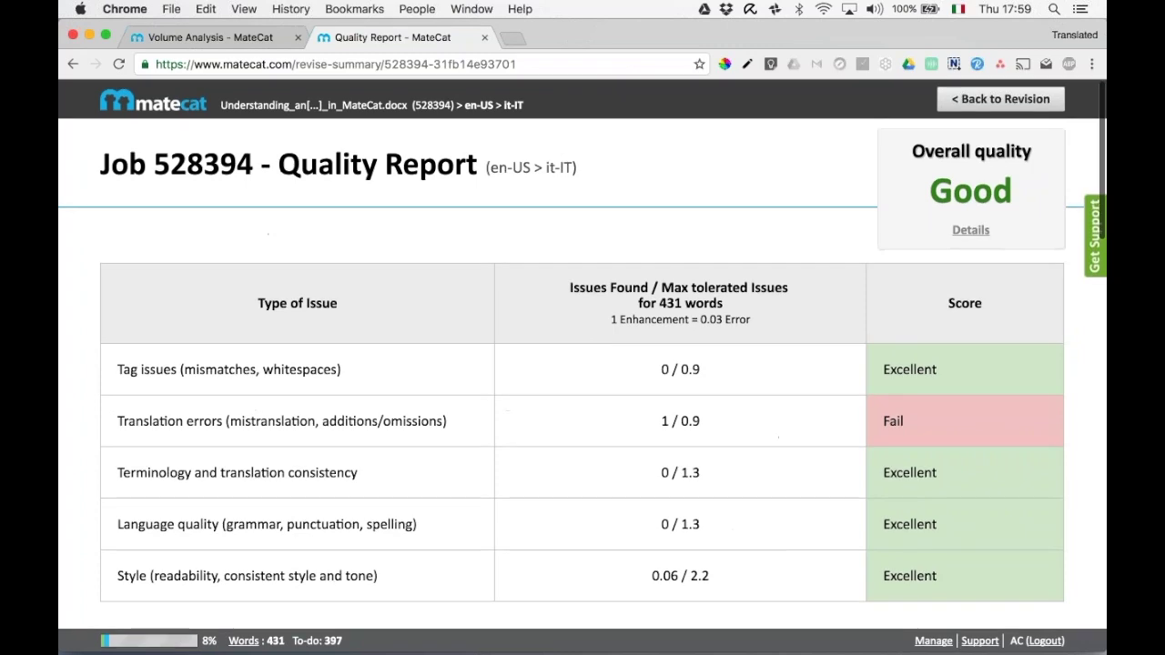
{"action": "left_click", "coordinate": [969, 234]}
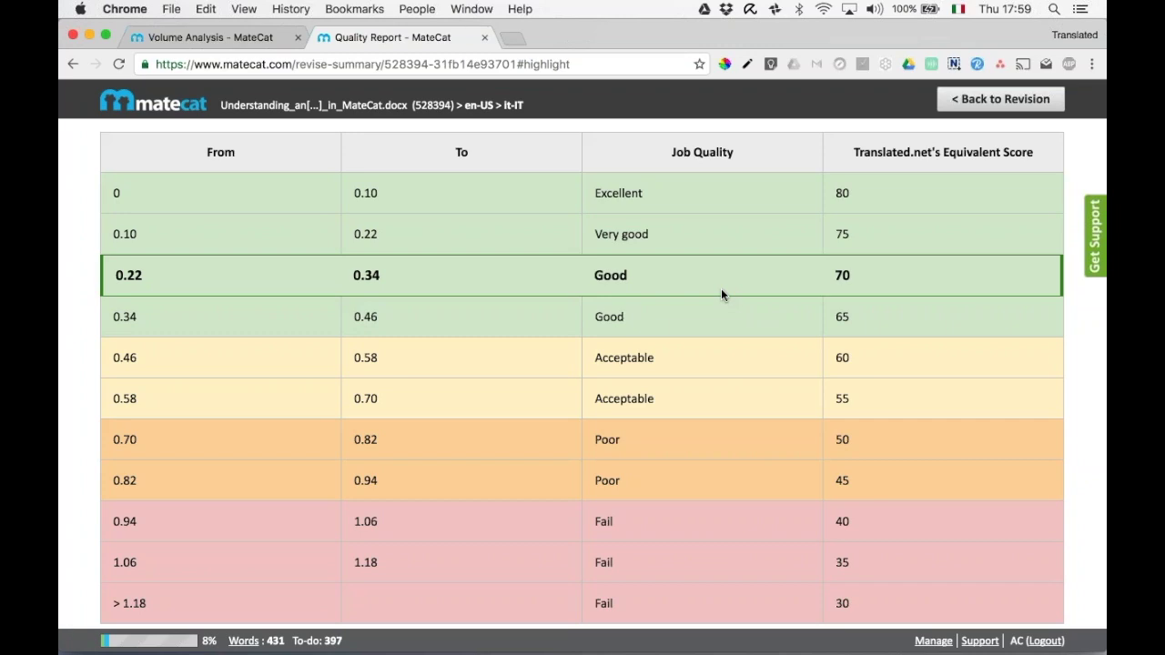
{"action": "scroll", "coordinate": [722, 293], "scroll_direction": "up", "scroll_amount": 15}
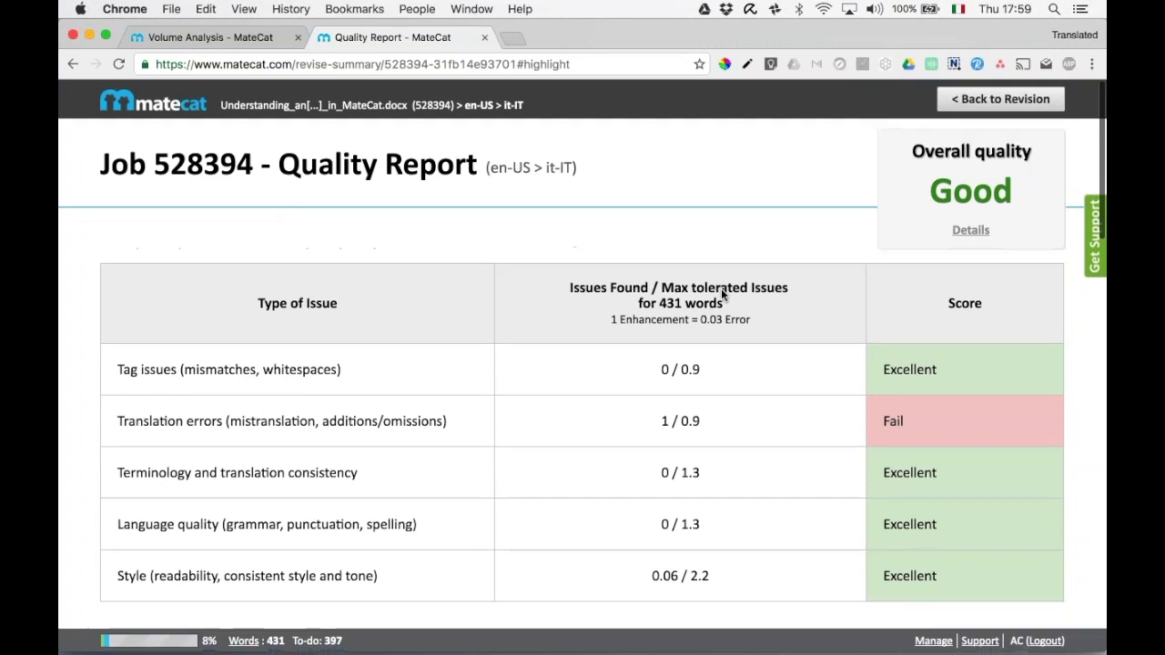
{"action": "left_click", "coordinate": [969, 101]}
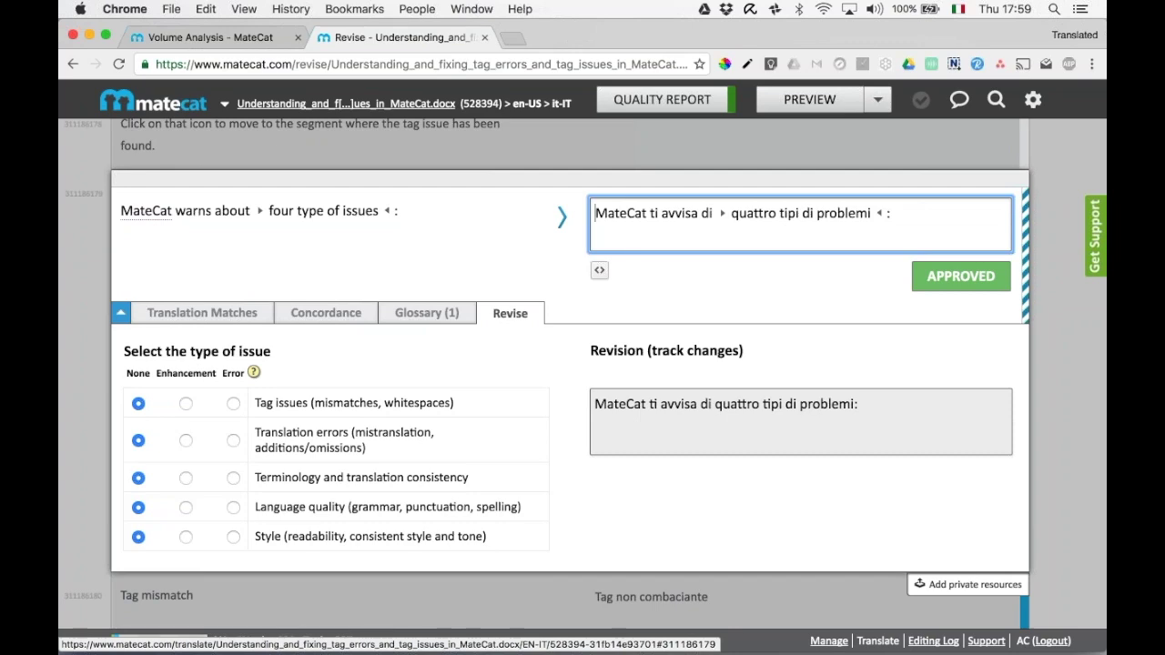
{"action": "left_click", "coordinate": [878, 642]}
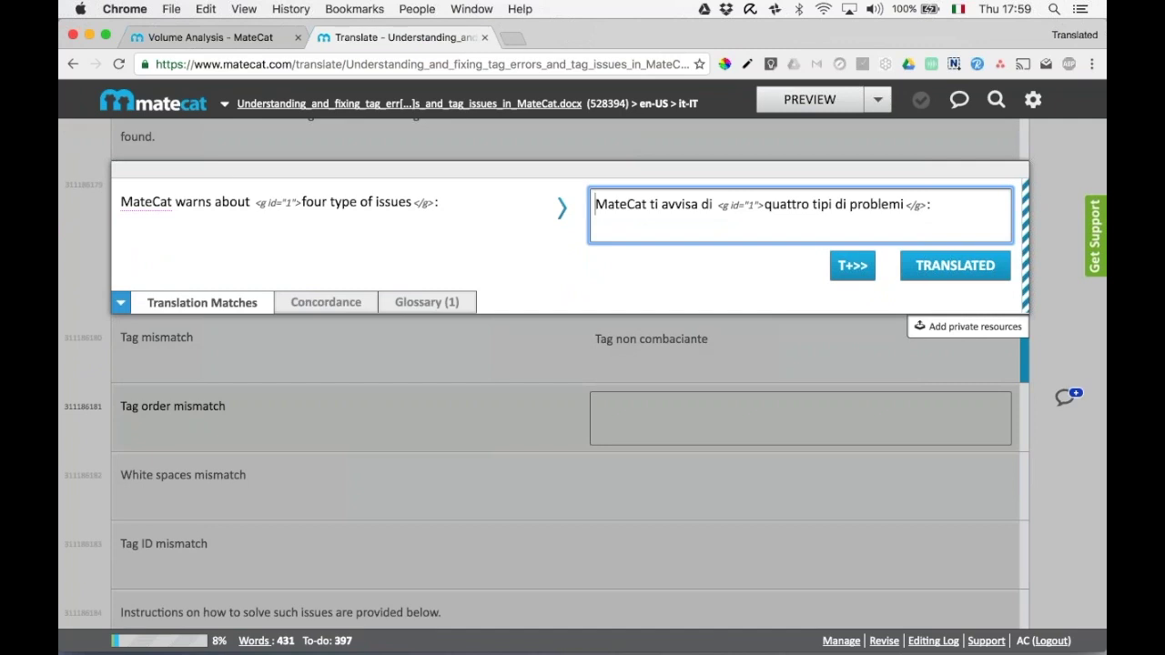
Open the Editing Log and inspect a segment's machine translation suggestion.
{"action": "left_click", "coordinate": [933, 642]}
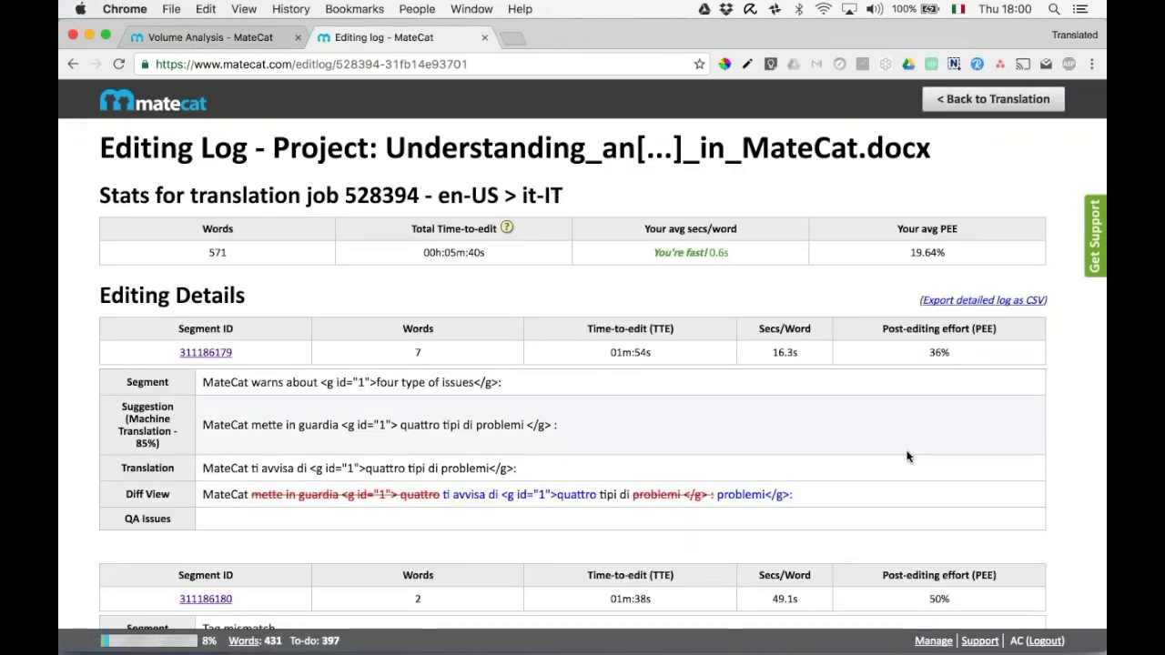
{"action": "scroll", "coordinate": [907, 456], "scroll_direction": "down", "scroll_amount": 5}
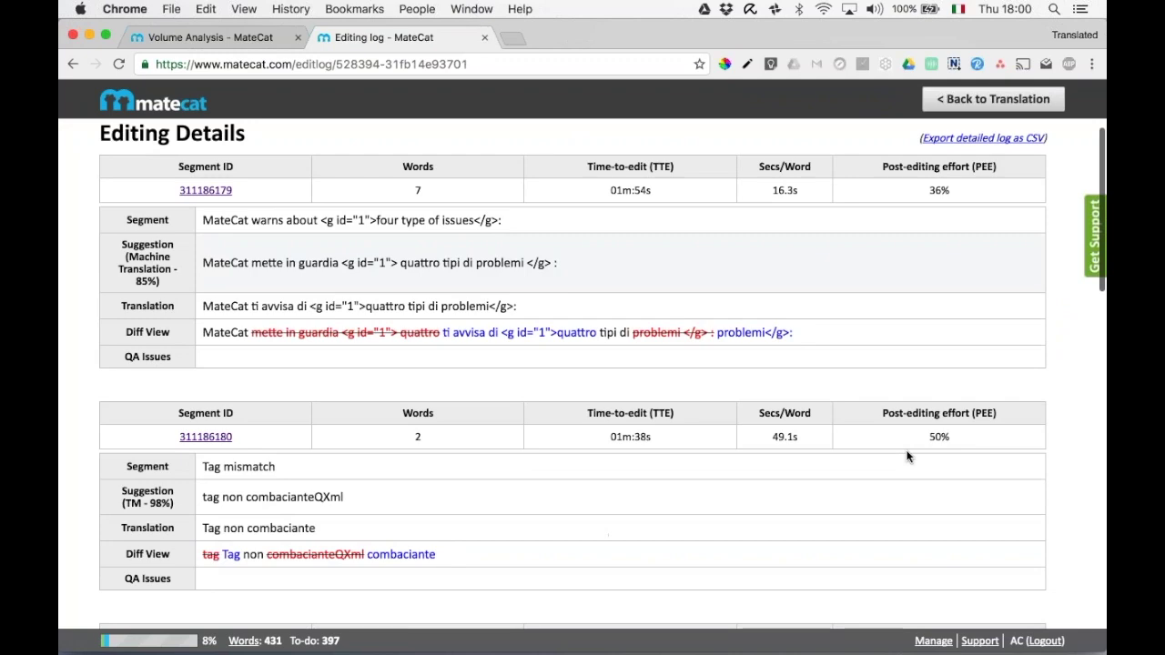
{"action": "scroll", "coordinate": [907, 456], "scroll_direction": "down", "scroll_amount": 4}
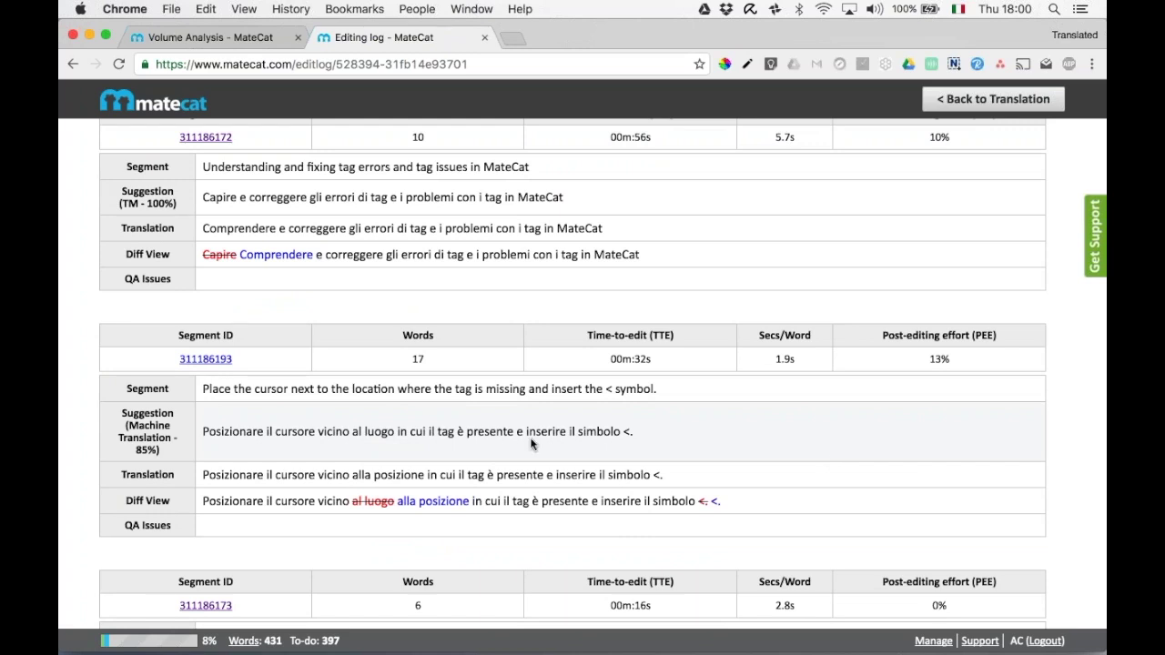
{"action": "left_click_drag", "start_coordinate": [147, 440], "coordinate": [120, 421]}
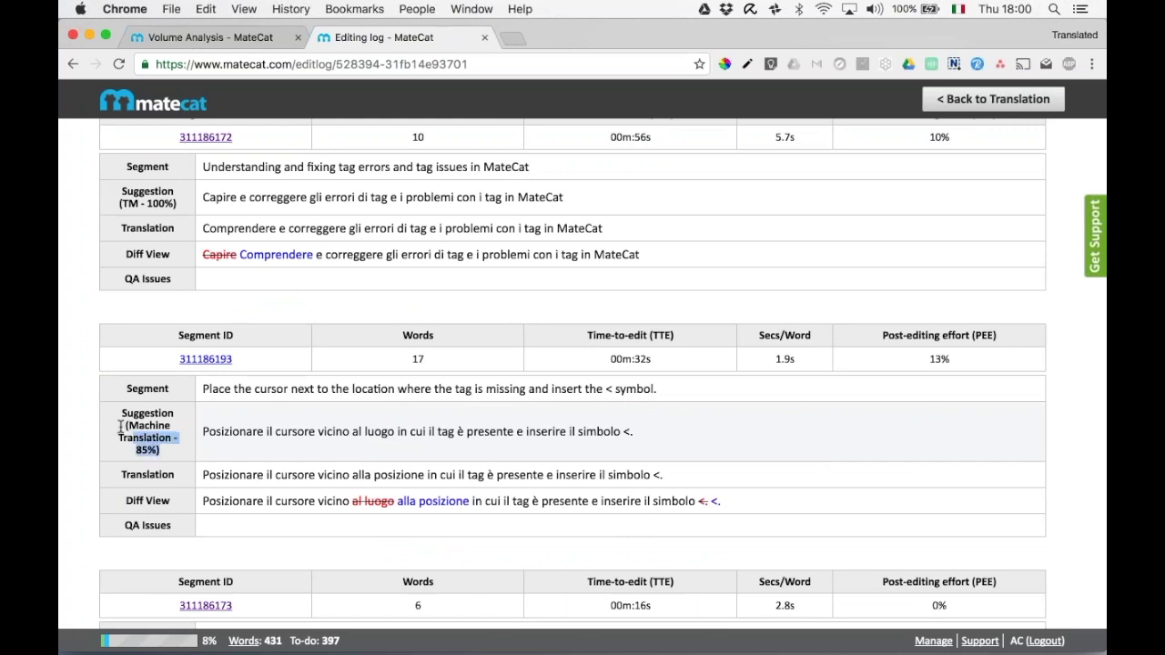
{"action": "left_click", "coordinate": [294, 405]}
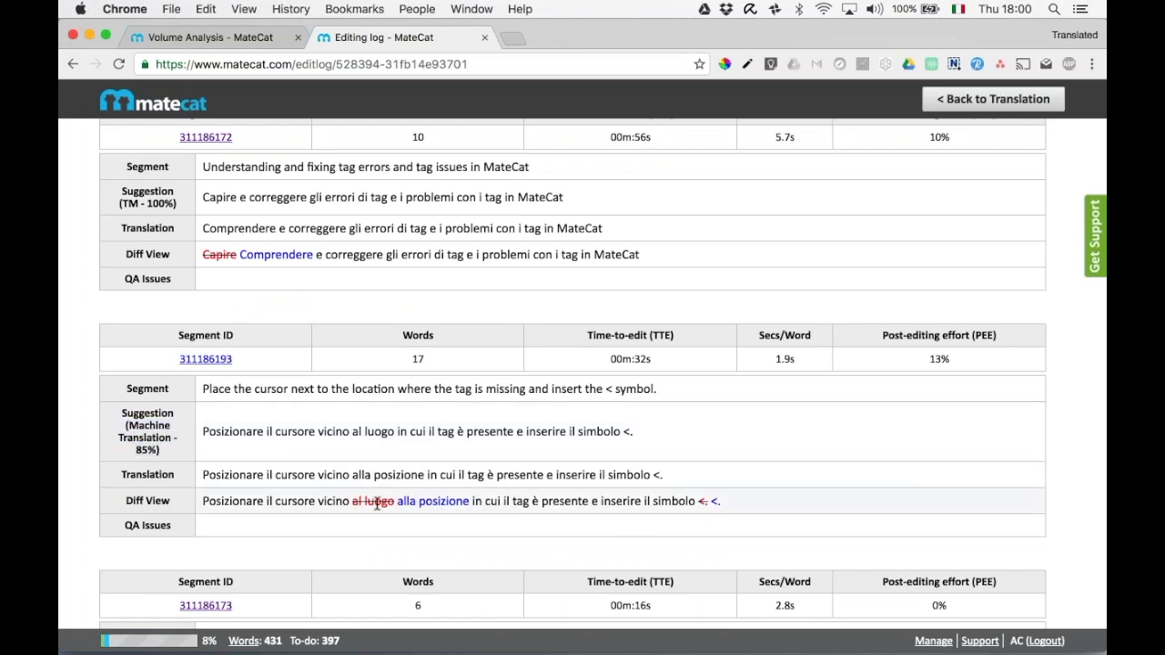
Check the 10% post-editing effort, 00m:56s time-to-edit, and 19.64% average PEE values.
{"action": "scroll", "coordinate": [461, 505], "scroll_direction": "up", "scroll_amount": 1}
{"action": "scroll", "coordinate": [461, 505], "scroll_direction": "up", "scroll_amount": 4}
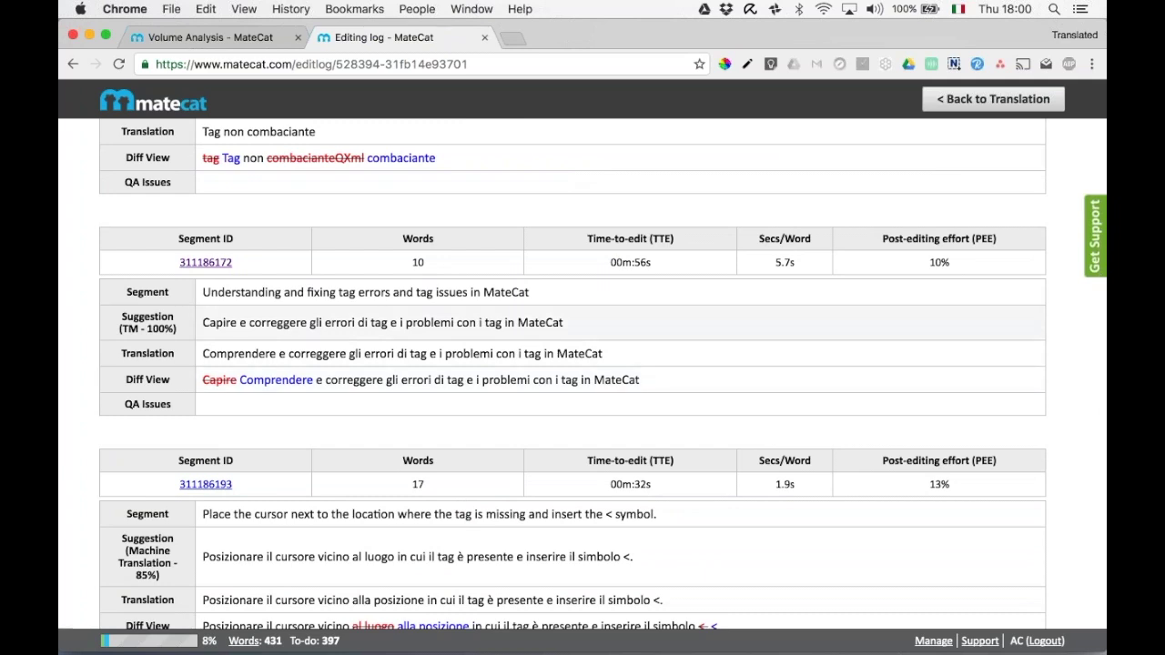
{"action": "left_click_drag", "start_coordinate": [952, 261], "coordinate": [928, 261]}
{"action": "left_click_drag", "start_coordinate": [652, 261], "coordinate": [607, 258]}
{"action": "left_click", "coordinate": [642, 298]}
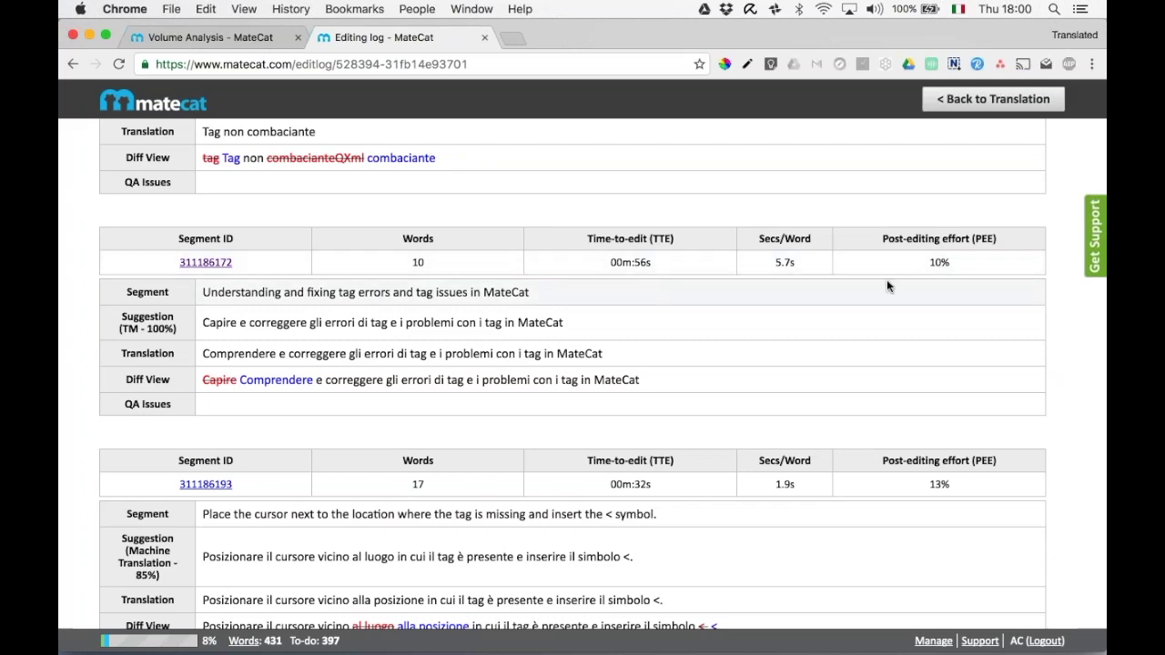
{"action": "scroll", "coordinate": [854, 286], "scroll_direction": "up", "scroll_amount": 10}
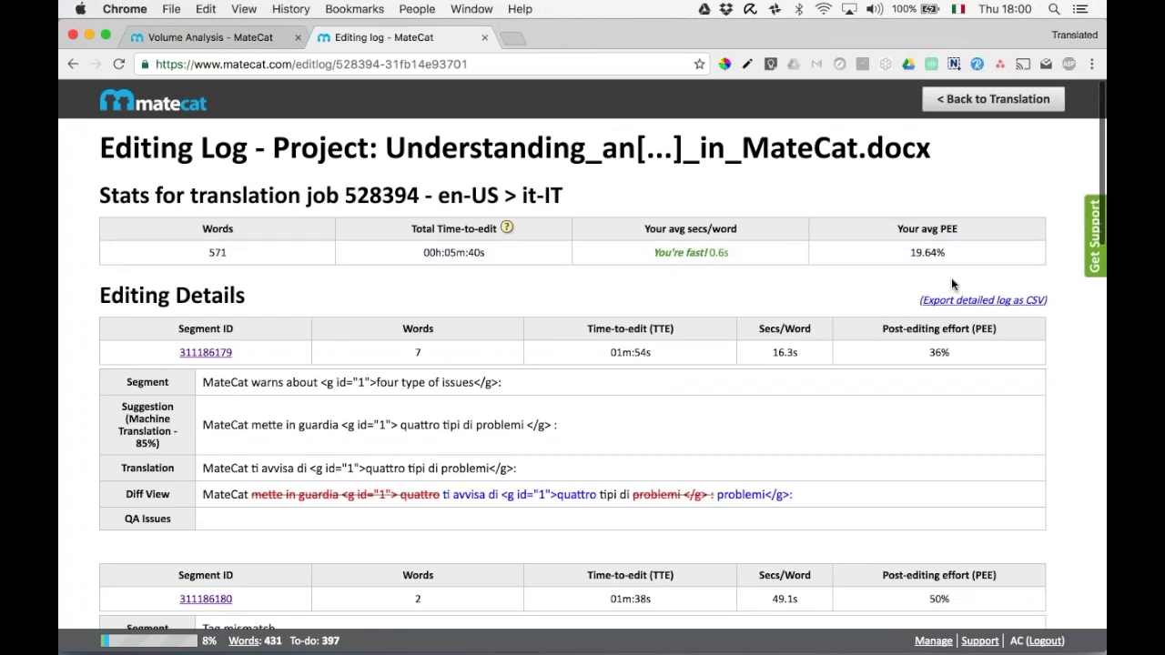
{"action": "left_click_drag", "start_coordinate": [953, 254], "coordinate": [911, 253]}
Review the 19.64% average PEE and 00h:05m:40s total time-to-edit, then go back to translation.
{"action": "left_click", "coordinate": [911, 253]}
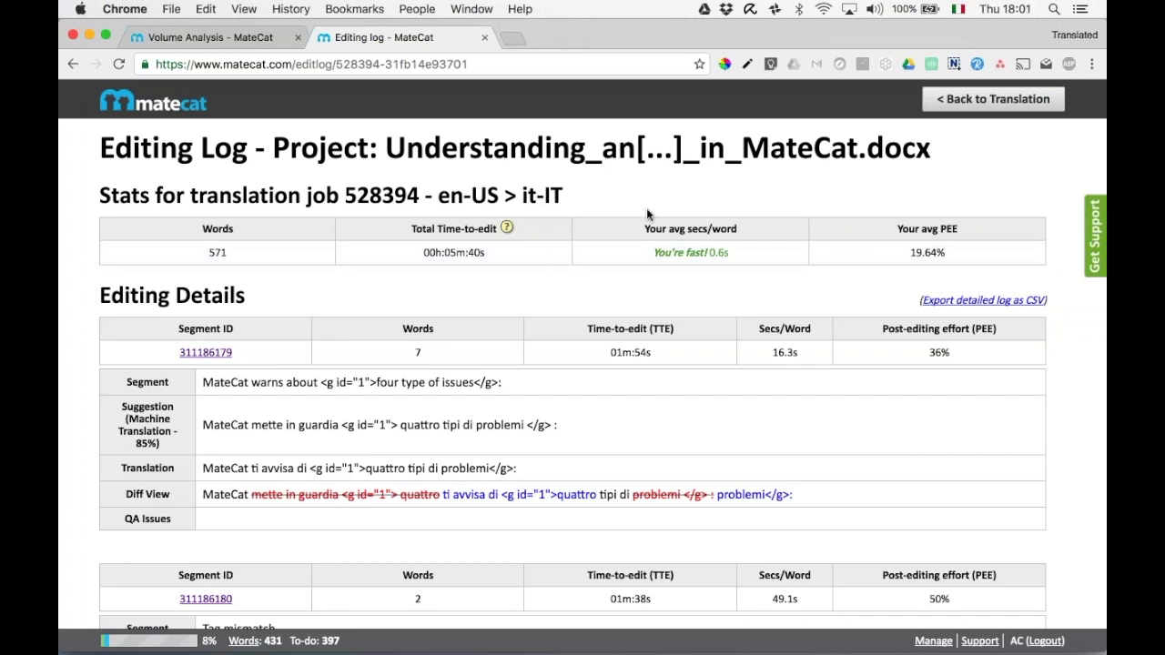
{"action": "left_click_drag", "start_coordinate": [952, 253], "coordinate": [911, 256]}
{"action": "left_click", "coordinate": [922, 265]}
{"action": "scroll", "coordinate": [902, 192], "scroll_direction": "down", "scroll_amount": 3}
{"action": "scroll", "coordinate": [904, 193], "scroll_direction": "up", "scroll_amount": 3}
{"action": "left_click_drag", "start_coordinate": [486, 253], "coordinate": [420, 253]}
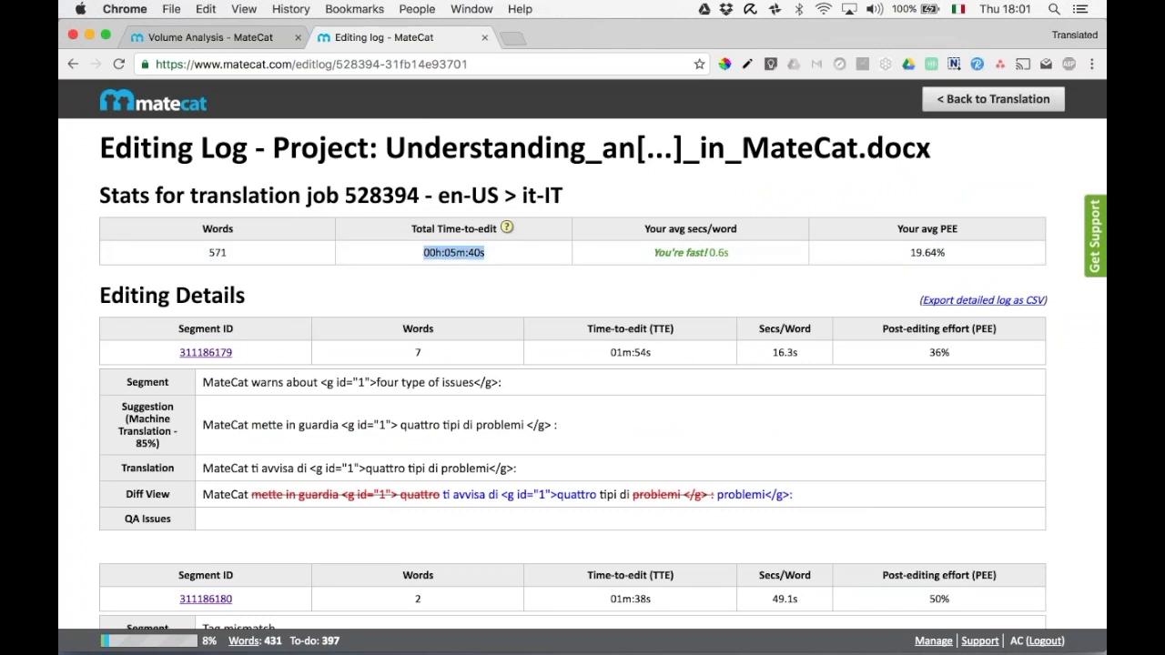
{"action": "left_click", "coordinate": [420, 253]}
{"action": "left_click", "coordinate": [953, 103]}
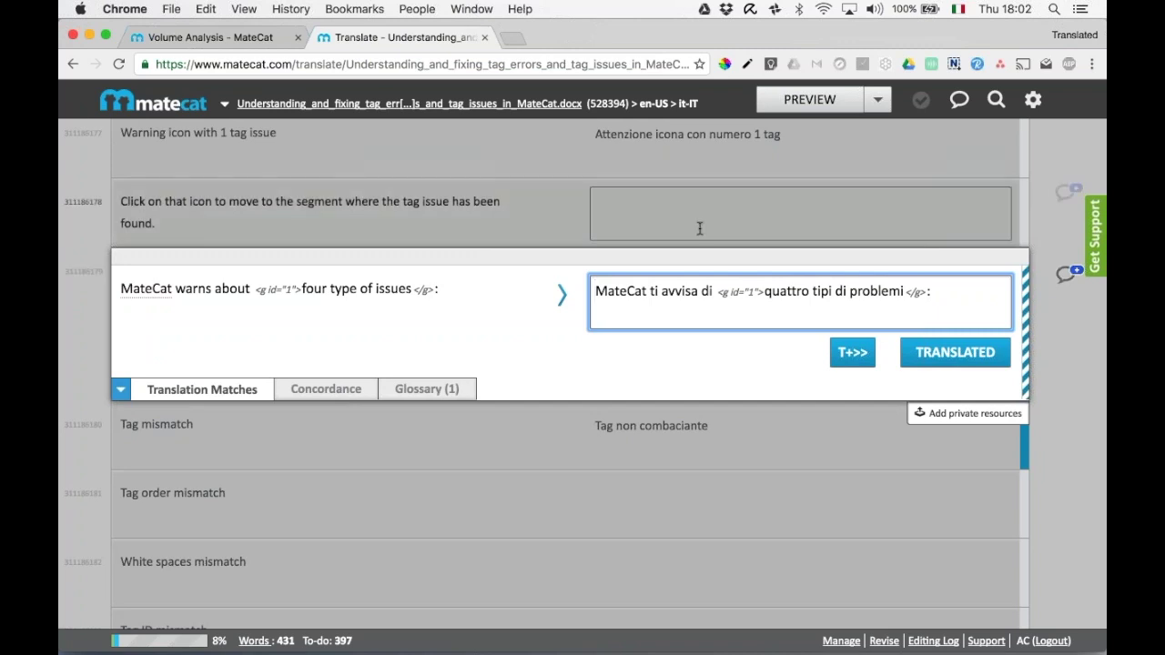
Close the translation editor tab and dismiss the Italian job's translation options on Volume Analysis.
{"action": "left_click", "coordinate": [487, 38]}
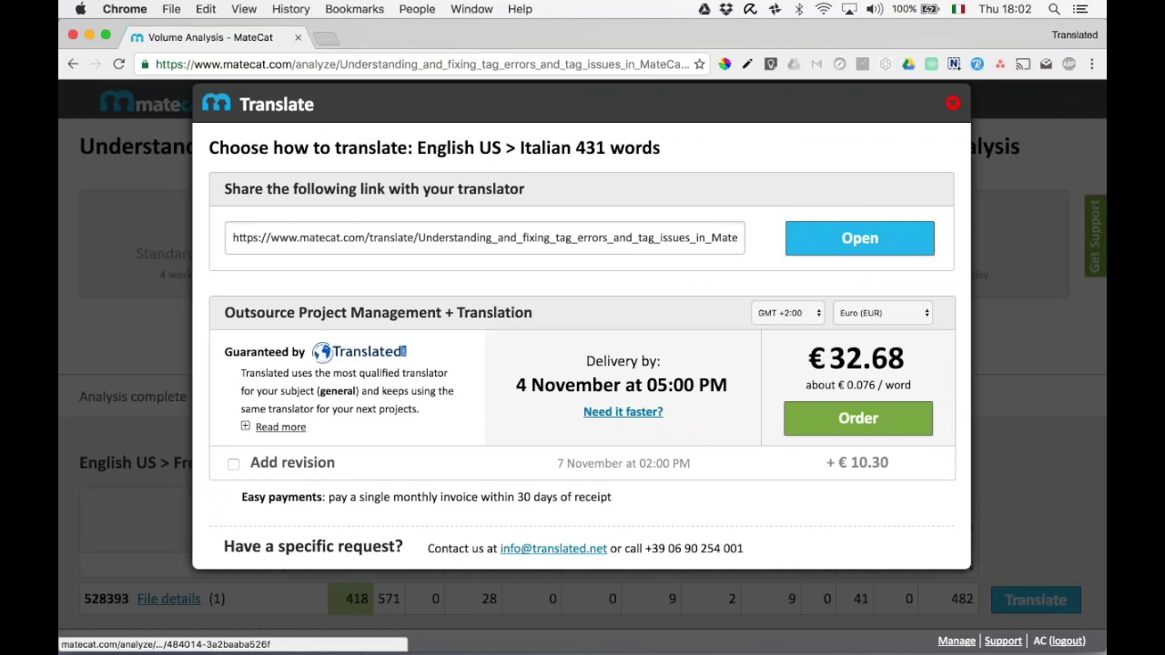
{"action": "left_click", "coordinate": [953, 103]}
{"action": "scroll", "coordinate": [583, 364], "scroll_direction": "down", "scroll_amount": 1}
{"action": "scroll", "coordinate": [582, 364], "scroll_direction": "up", "scroll_amount": 1}
{"action": "scroll", "coordinate": [582, 365], "scroll_direction": "down", "scroll_amount": 5}
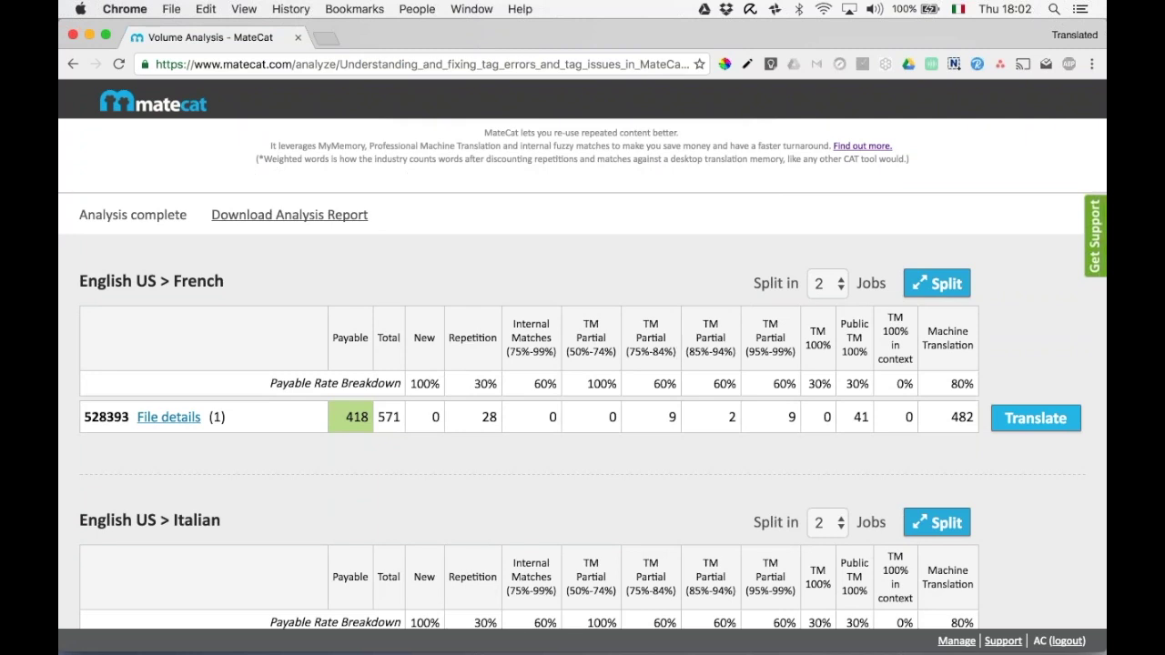
{"action": "scroll", "coordinate": [583, 373], "scroll_direction": "down", "scroll_amount": 3}
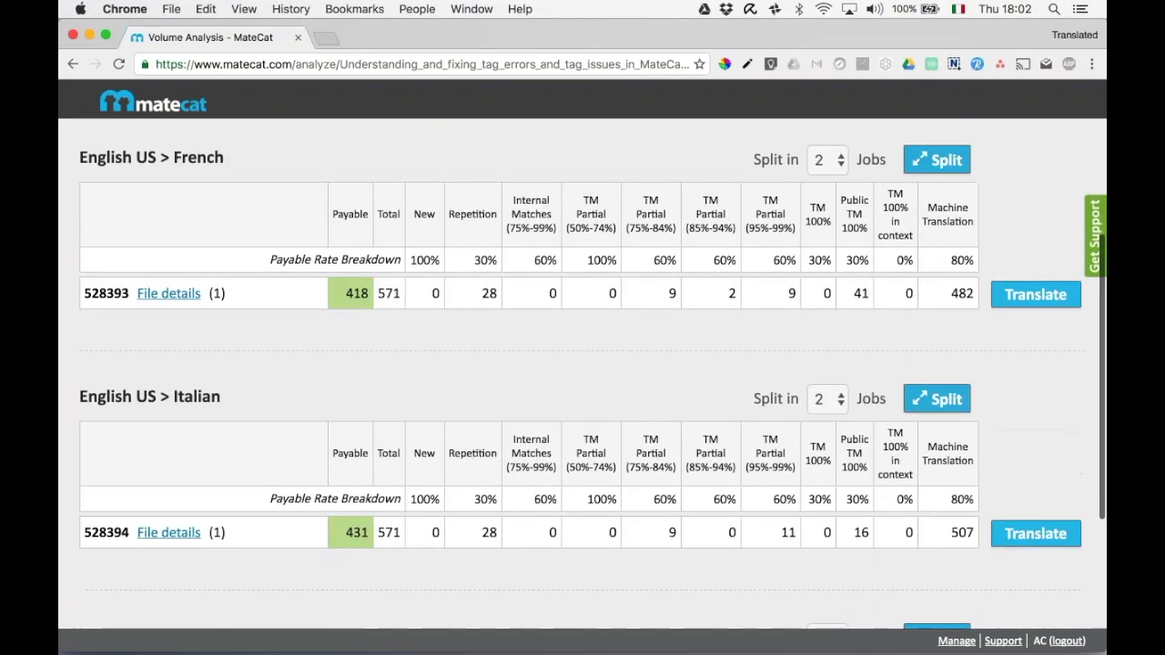
{"action": "scroll", "coordinate": [583, 374], "scroll_direction": "down", "scroll_amount": 4}
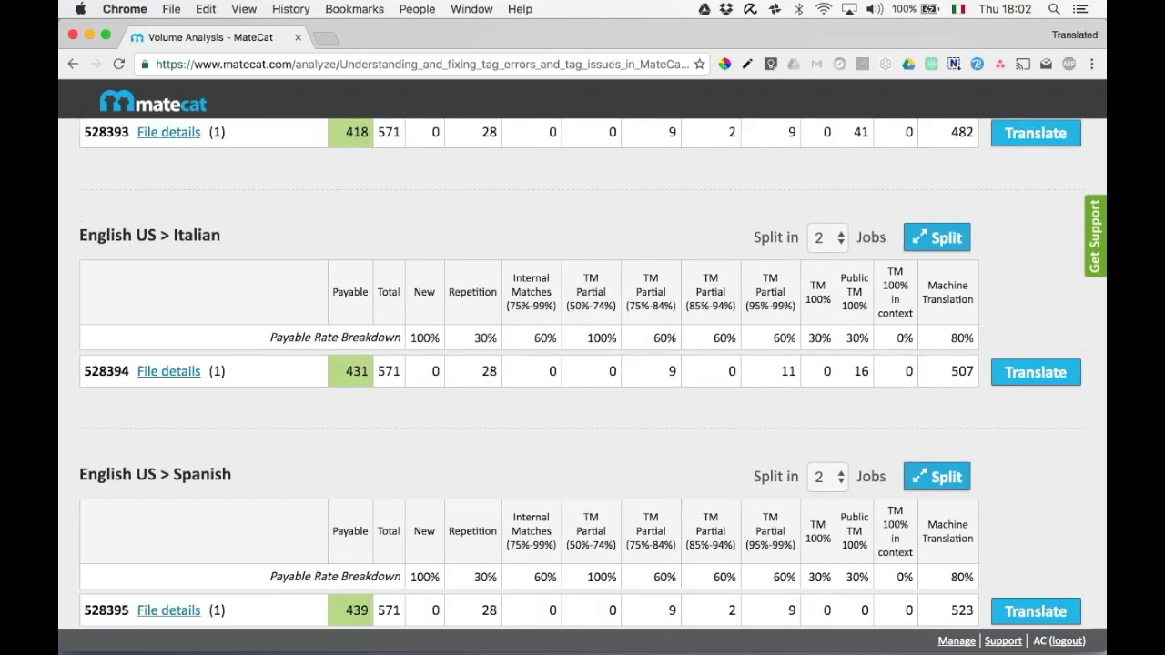
{"action": "scroll", "coordinate": [583, 373], "scroll_direction": "down", "scroll_amount": 2}
{"action": "scroll", "coordinate": [593, 403], "scroll_direction": "up", "scroll_amount": 2}
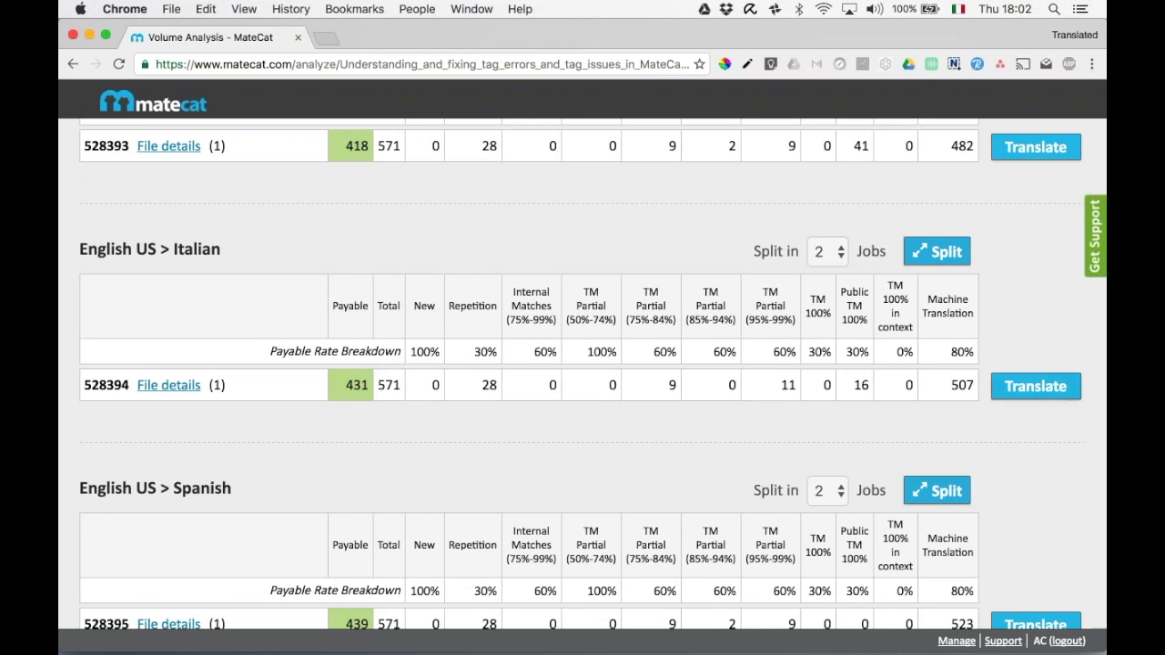
Open the translate options for job 528395, English US > Spanish.
{"action": "left_click", "coordinate": [1026, 390]}
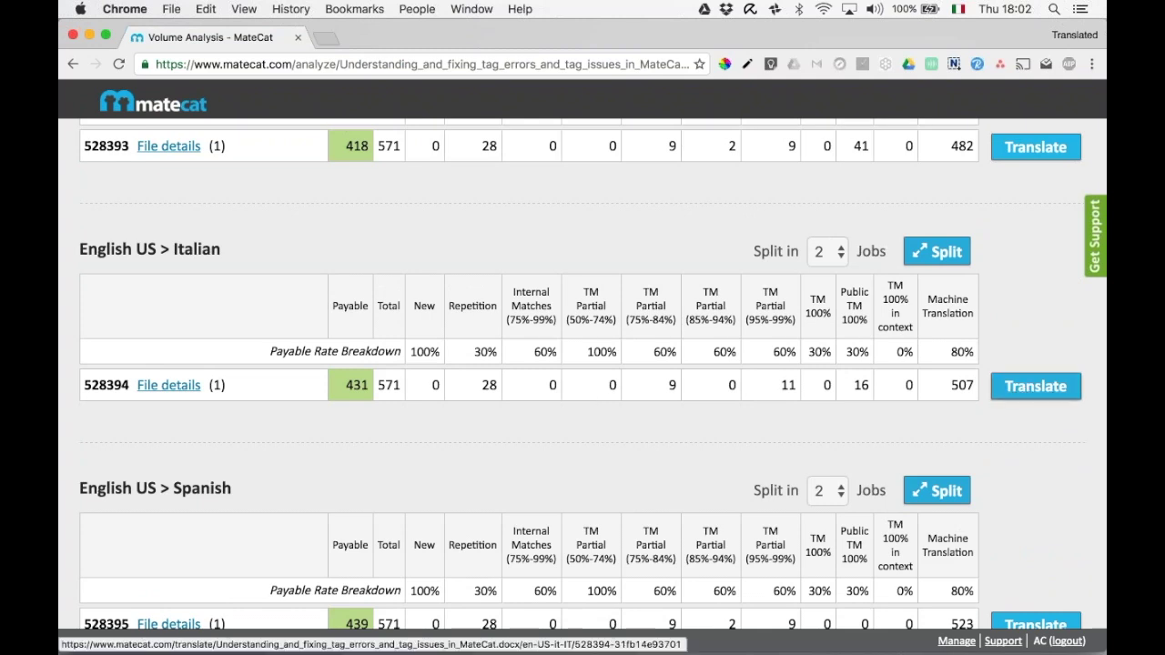
{"action": "scroll", "coordinate": [1029, 382], "scroll_direction": "up", "scroll_amount": 5}
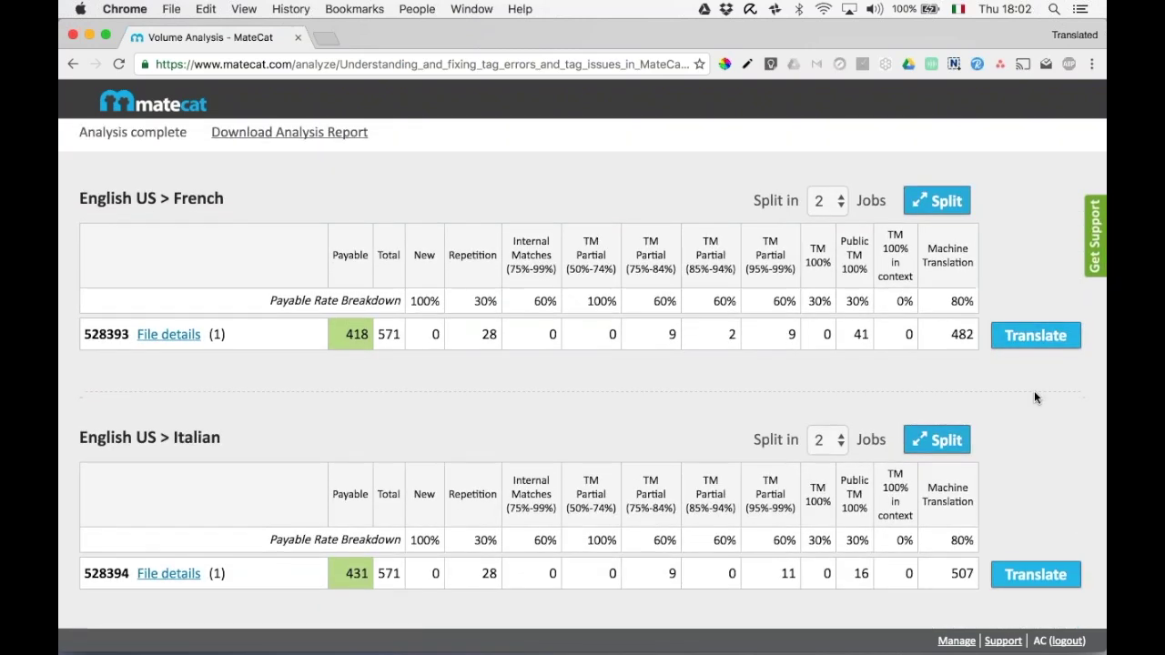
{"action": "scroll", "coordinate": [1034, 397], "scroll_direction": "down", "scroll_amount": 5}
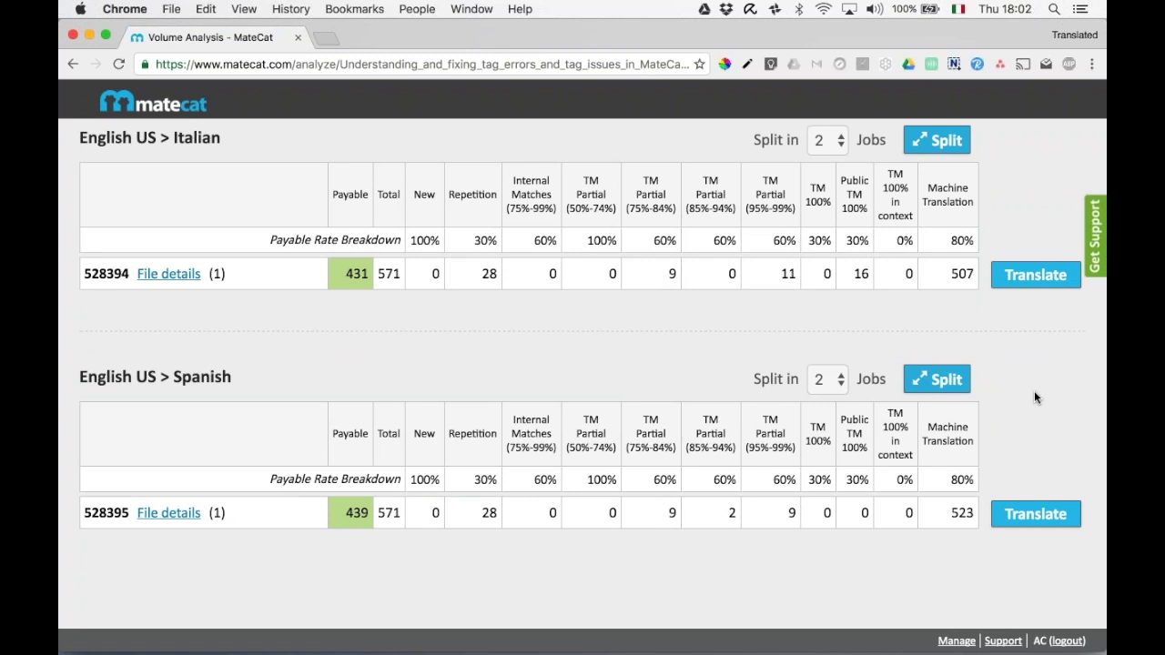
{"action": "left_click", "coordinate": [1023, 518]}
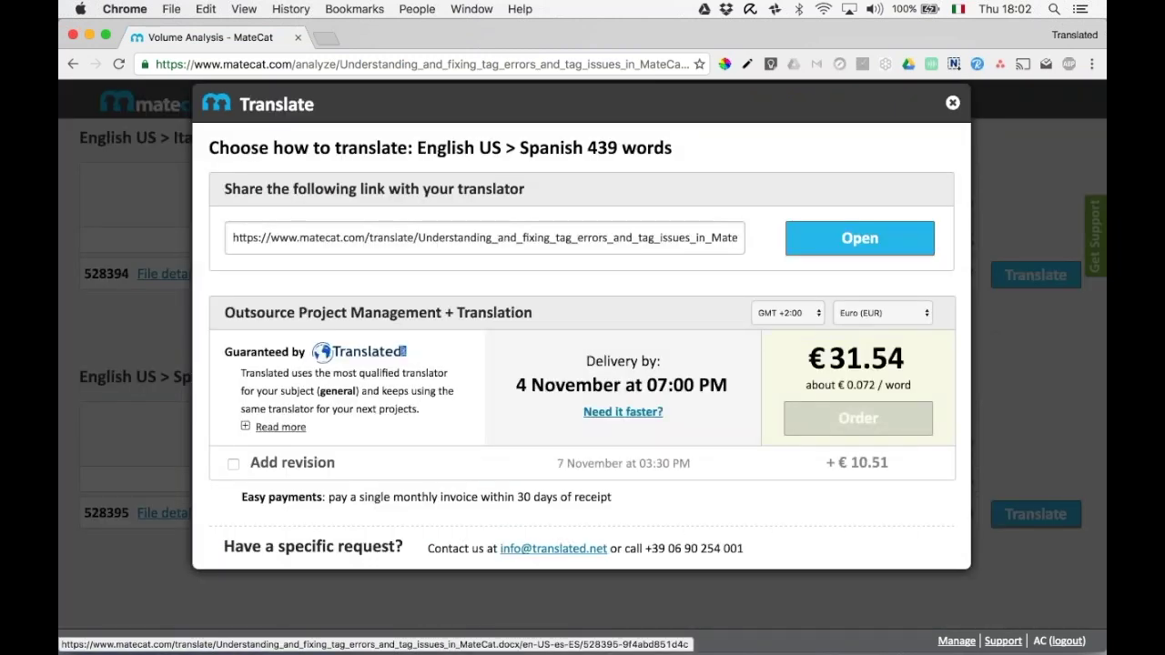
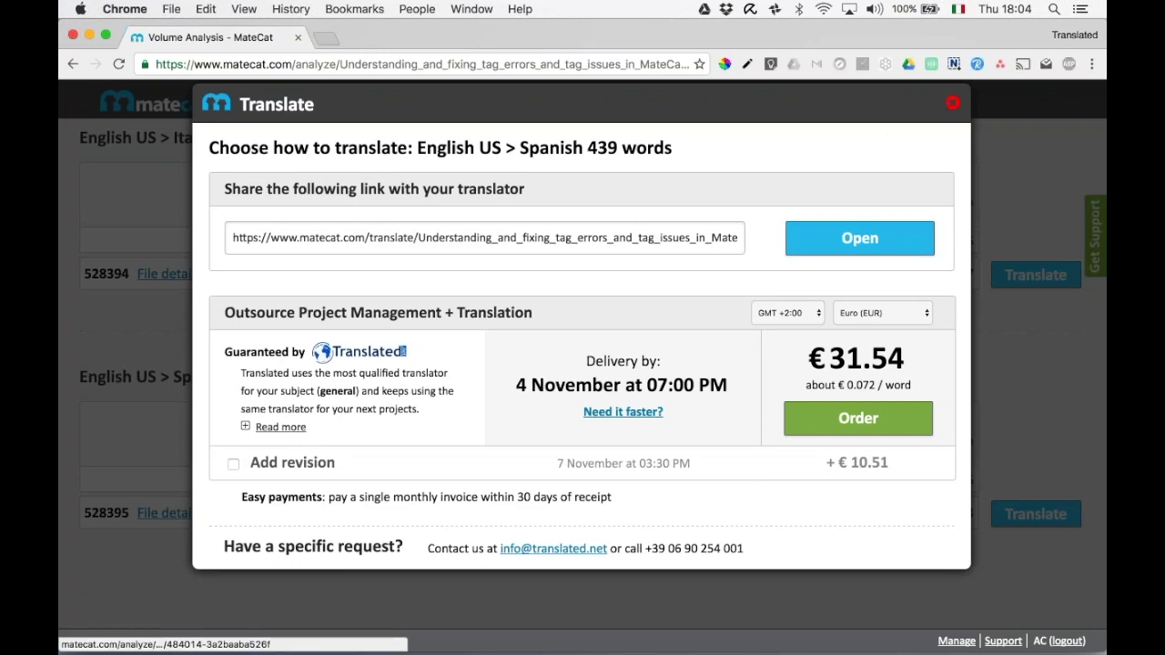
Close the Spanish job's translate options and go back to the MateCat home page.
{"action": "left_click", "coordinate": [951, 107]}
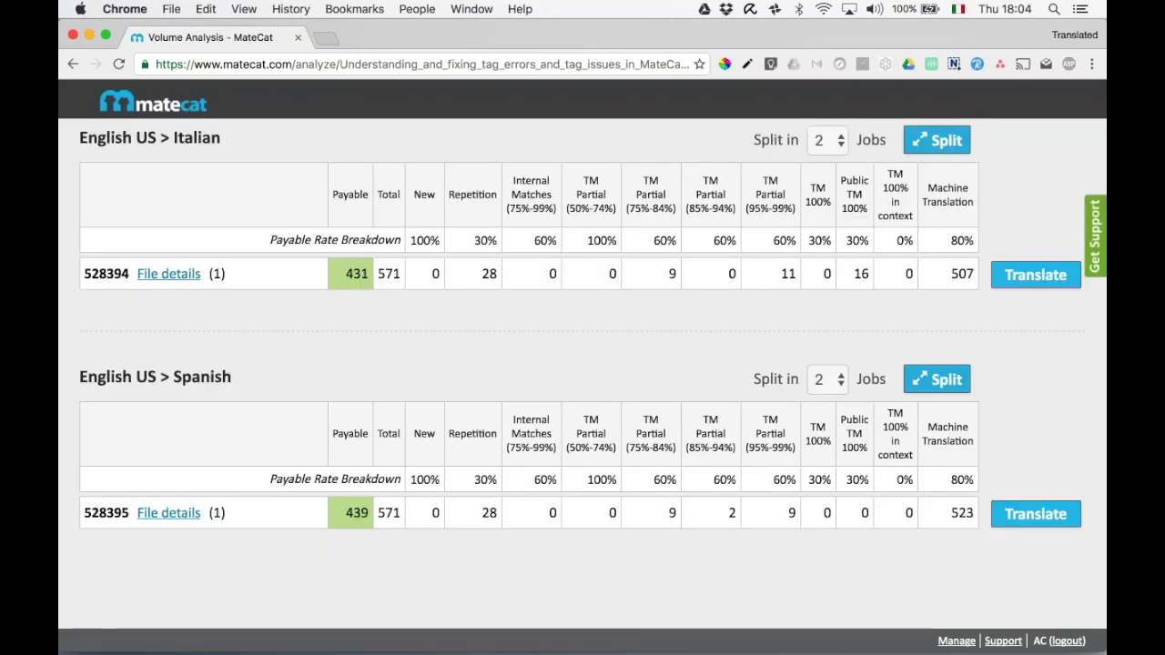
{"action": "scroll", "coordinate": [431, 217], "scroll_direction": "up", "scroll_amount": 10}
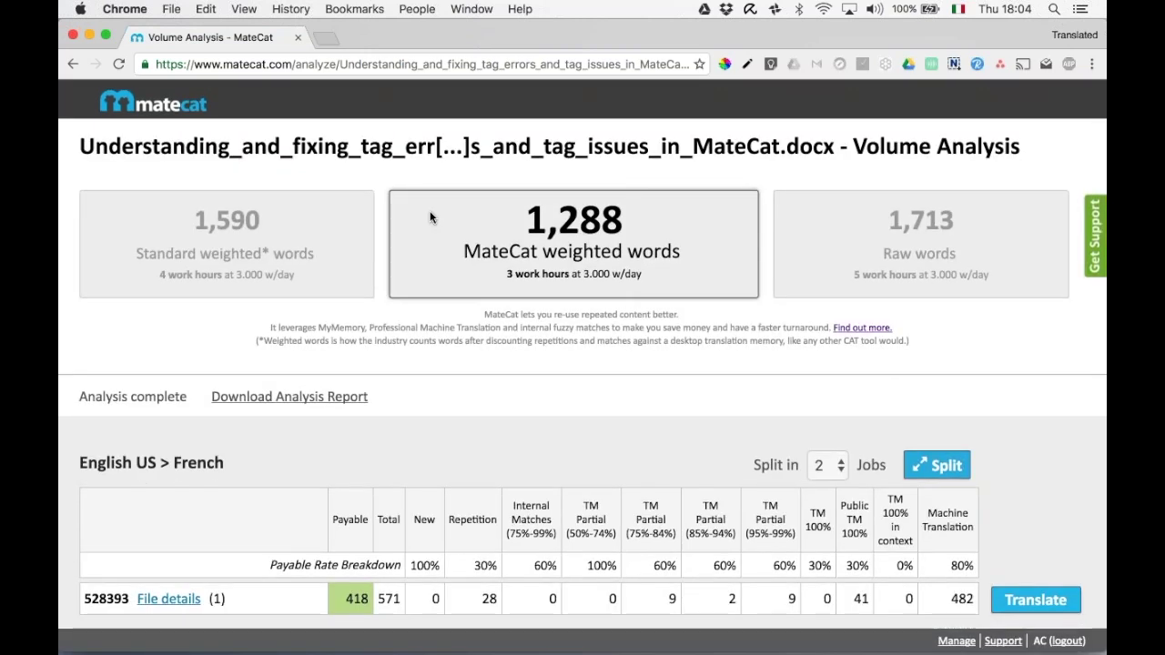
{"action": "left_click", "coordinate": [121, 107]}
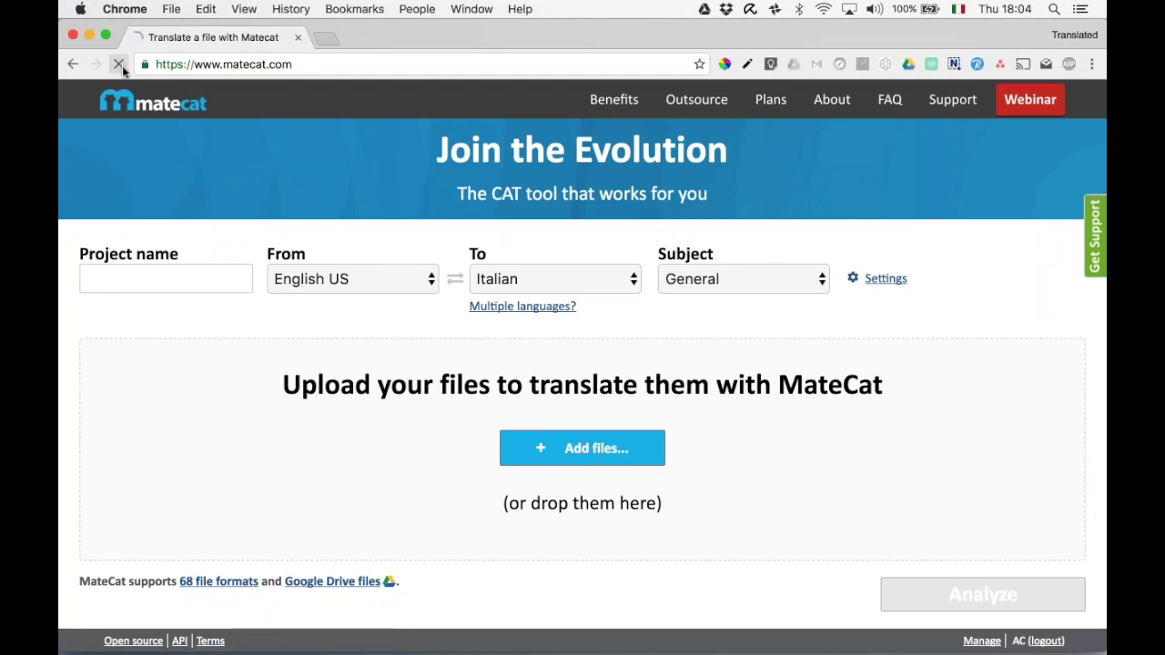
Open the Projects List via Manage to see the tag-errors project's French, Italian and Spanish jobs.
{"action": "left_click", "coordinate": [121, 65]}
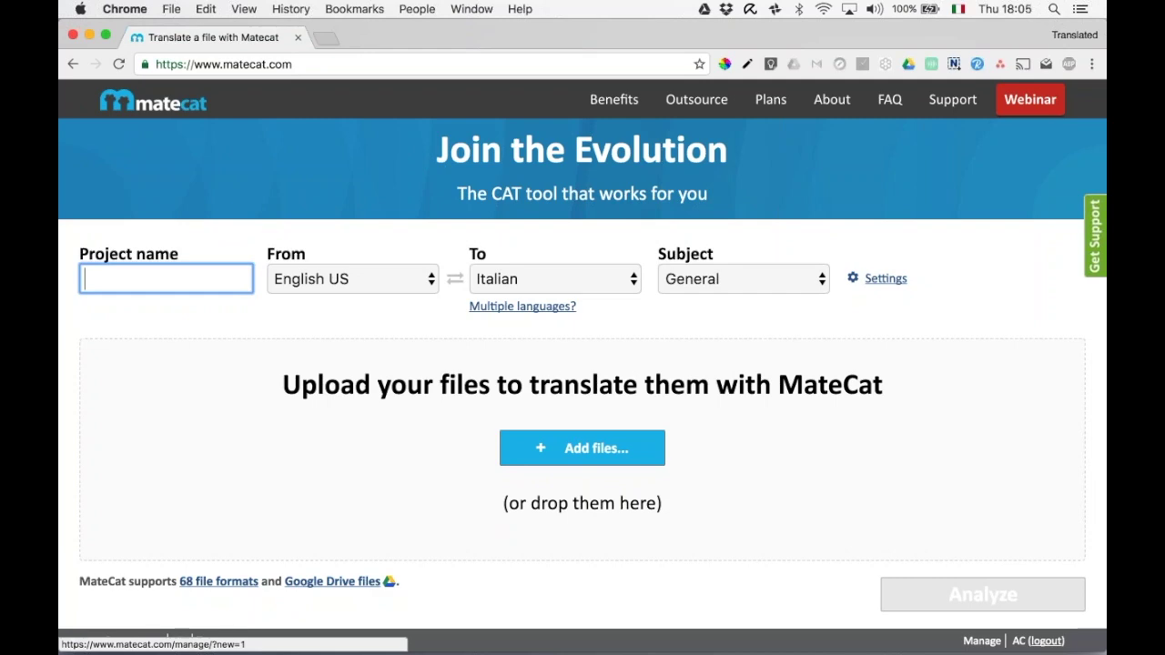
{"action": "left_click", "coordinate": [983, 641]}
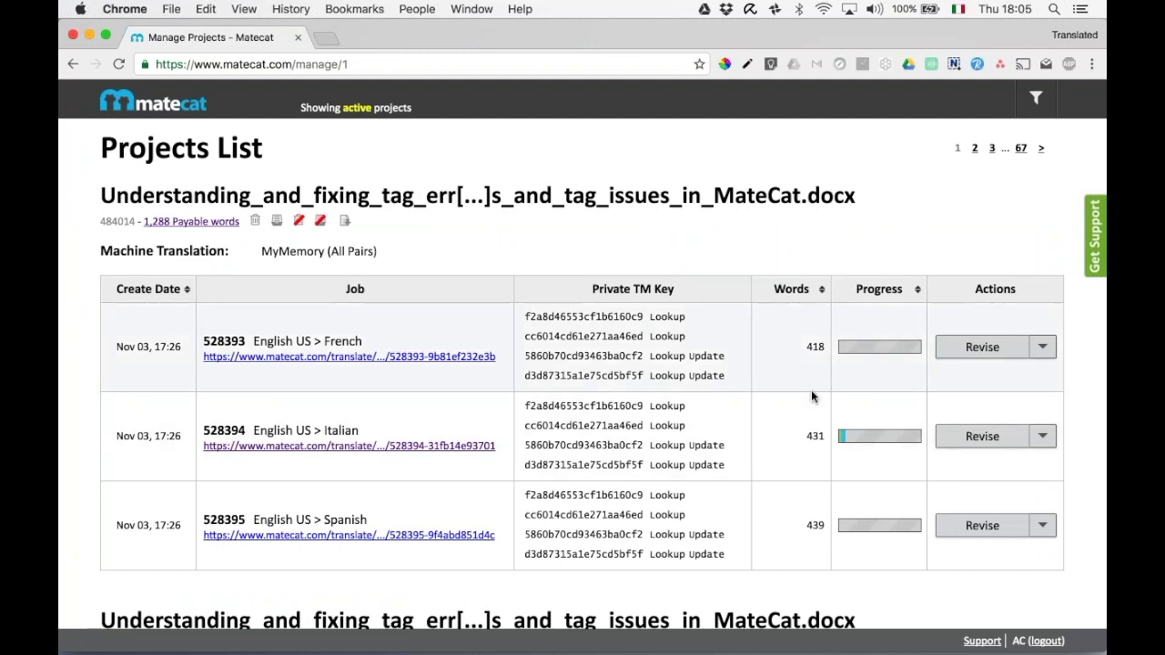
{"action": "scroll", "coordinate": [811, 390], "scroll_direction": "down", "scroll_amount": 3}
{"action": "scroll", "coordinate": [811, 384], "scroll_direction": "up", "scroll_amount": 3}
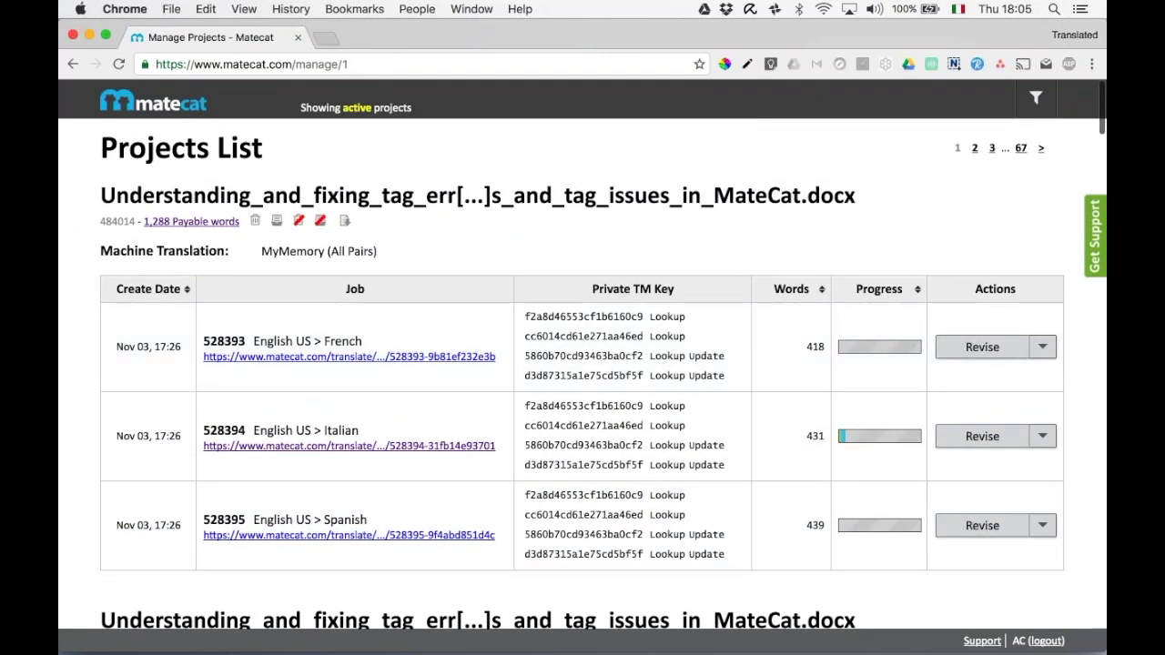
Split the Italian job into 3 parts and show translate options for 145-word part 528394-2.
{"action": "left_click", "coordinate": [185, 226]}
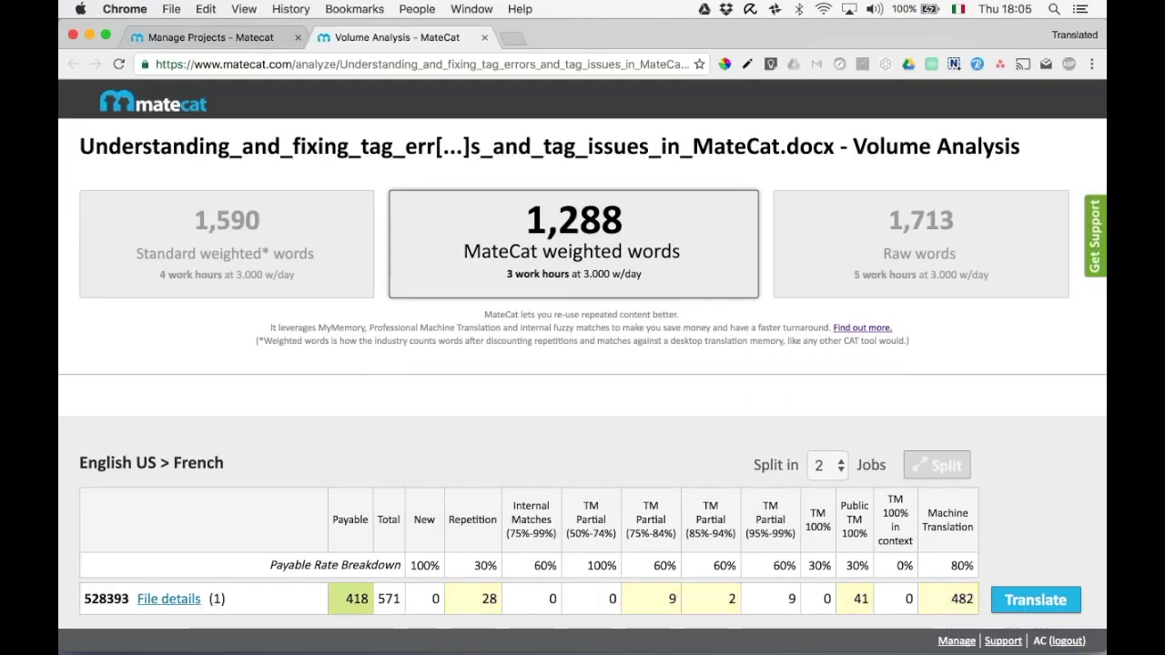
{"action": "scroll", "coordinate": [583, 364], "scroll_direction": "down", "scroll_amount": 5}
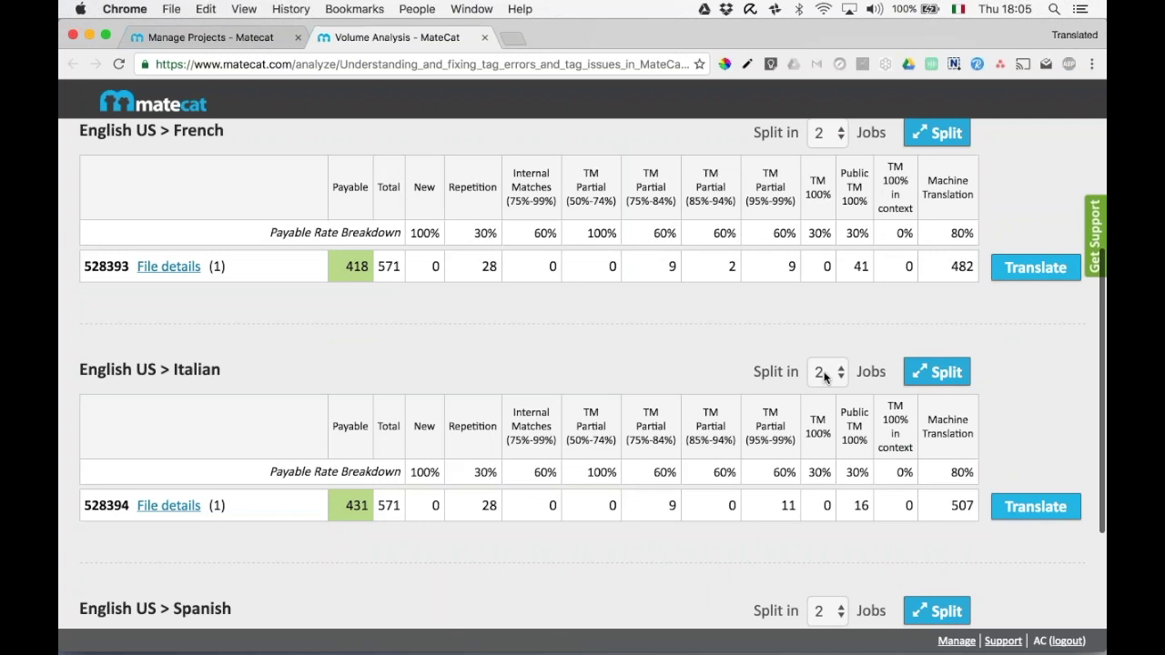
{"action": "left_click", "coordinate": [825, 375]}
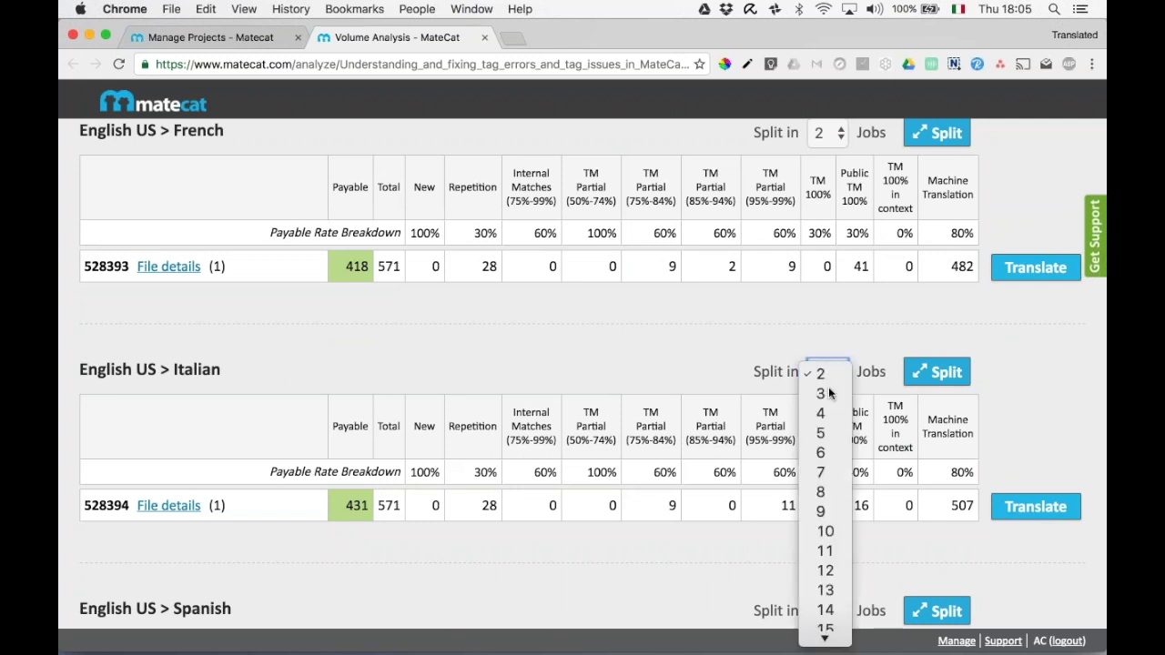
{"action": "left_click", "coordinate": [829, 393]}
{"action": "left_click", "coordinate": [937, 371]}
{"action": "left_click", "coordinate": [784, 392]}
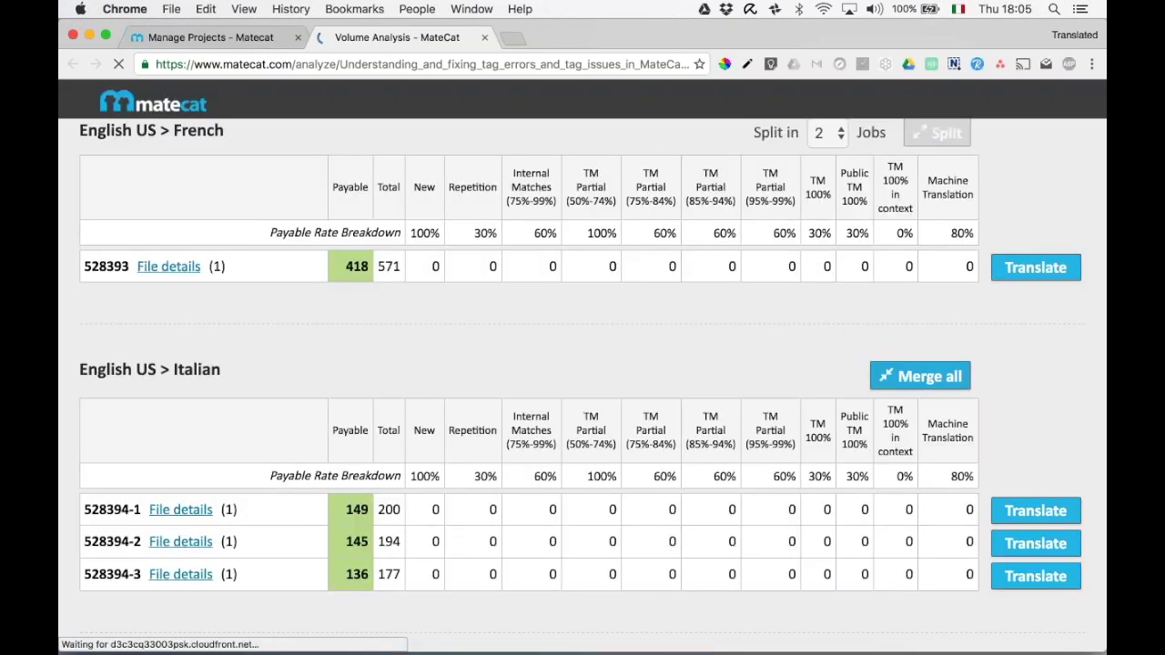
{"action": "scroll", "coordinate": [1035, 510], "scroll_direction": "down", "scroll_amount": 2}
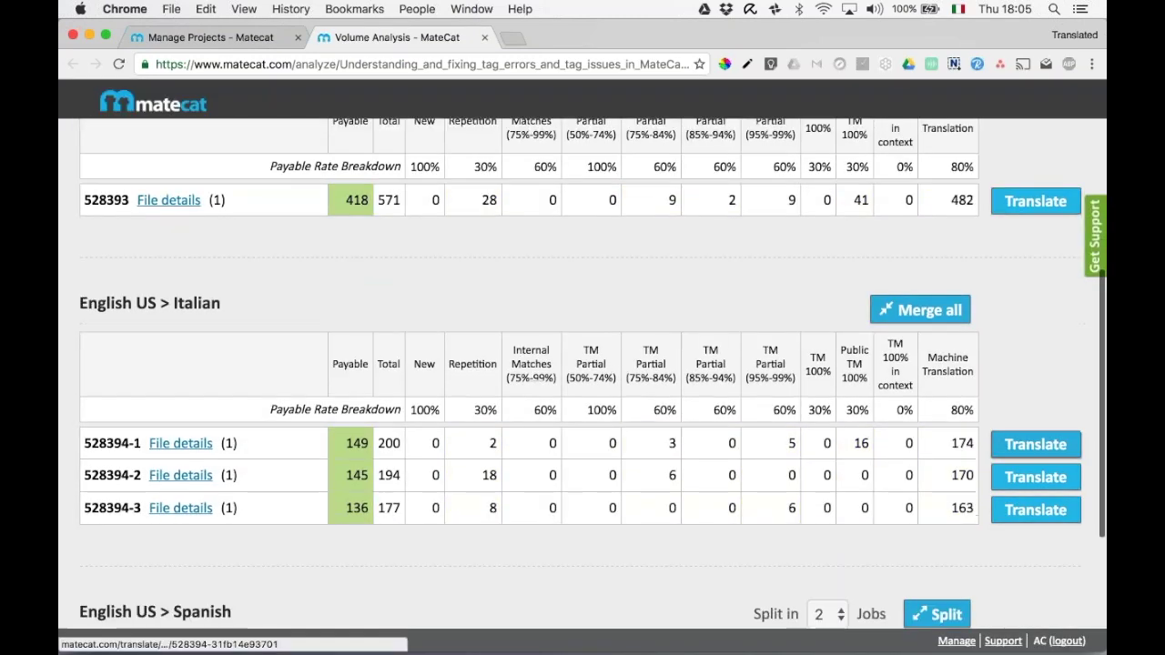
{"action": "left_click", "coordinate": [1023, 481]}
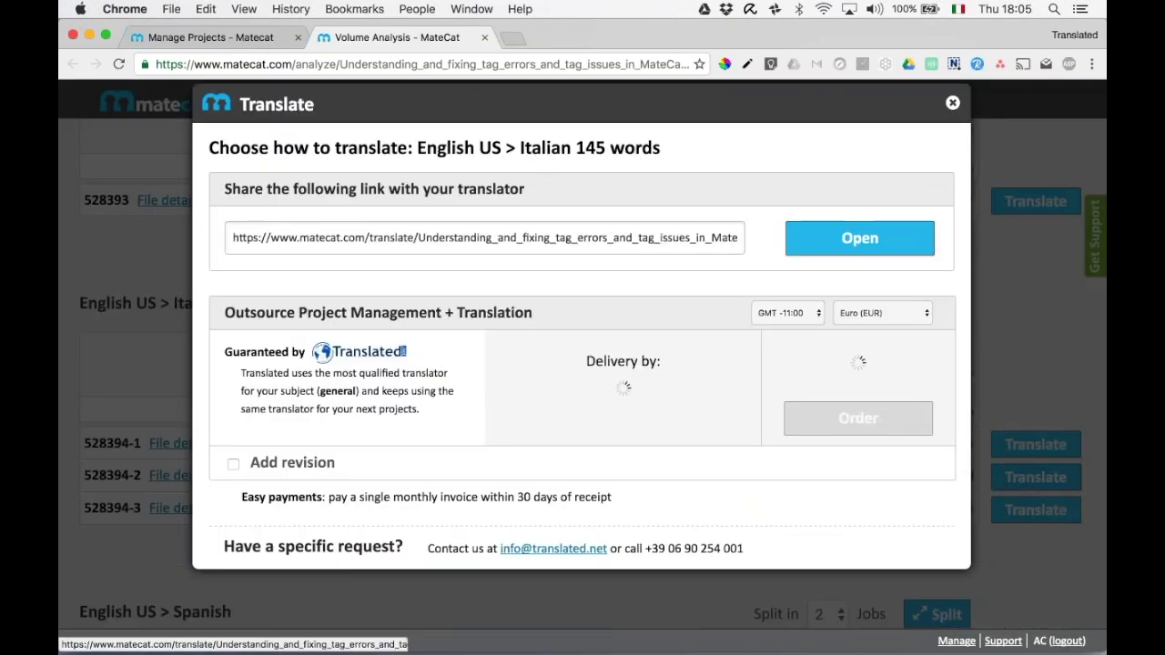
Open the 145-word Italian part in the editor, dismiss the warning, and download its .docx preview.
{"action": "left_click", "coordinate": [847, 239]}
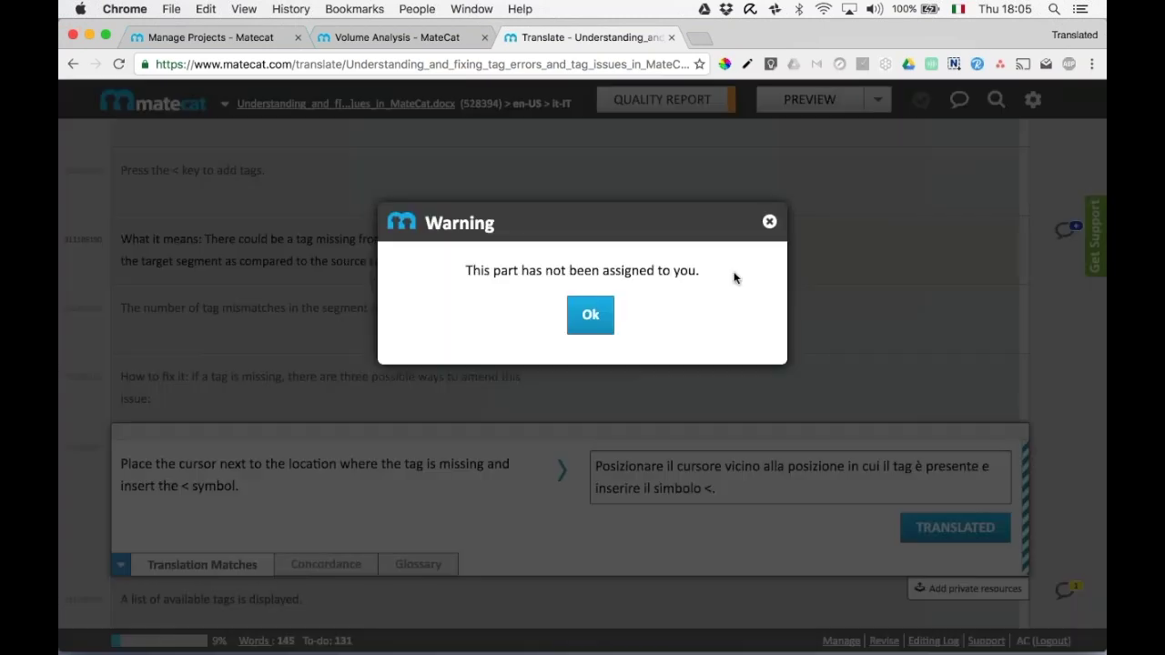
{"action": "left_click", "coordinate": [596, 315]}
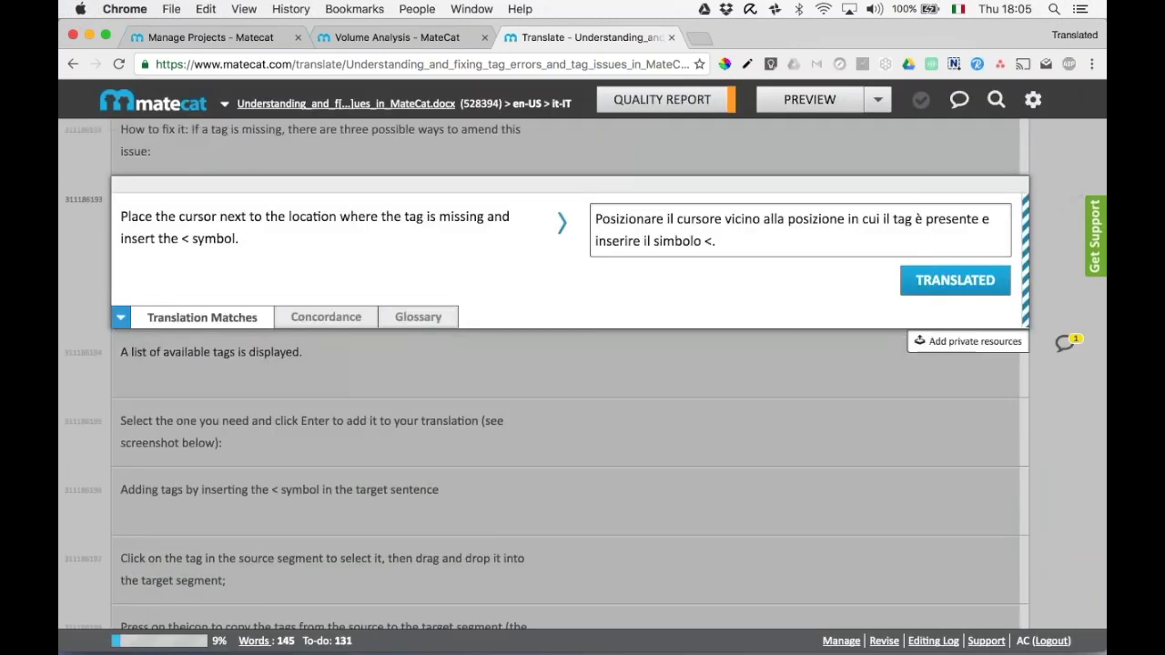
{"action": "left_click", "coordinate": [809, 99]}
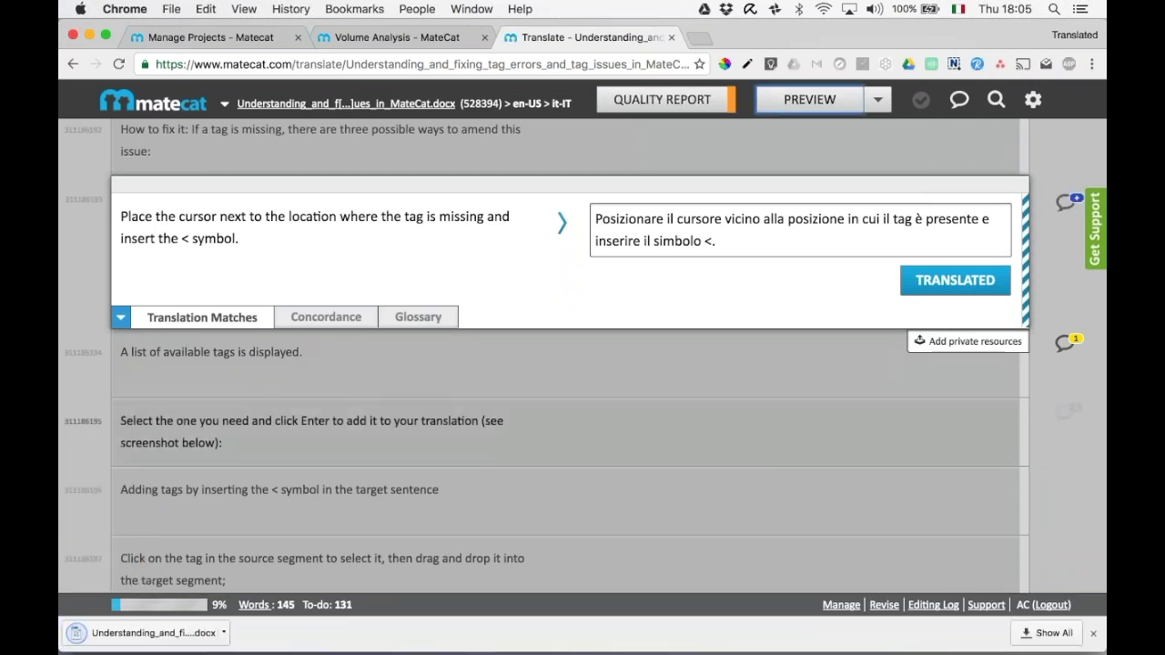
{"action": "scroll", "coordinate": [643, 264], "scroll_direction": "up", "scroll_amount": 2}
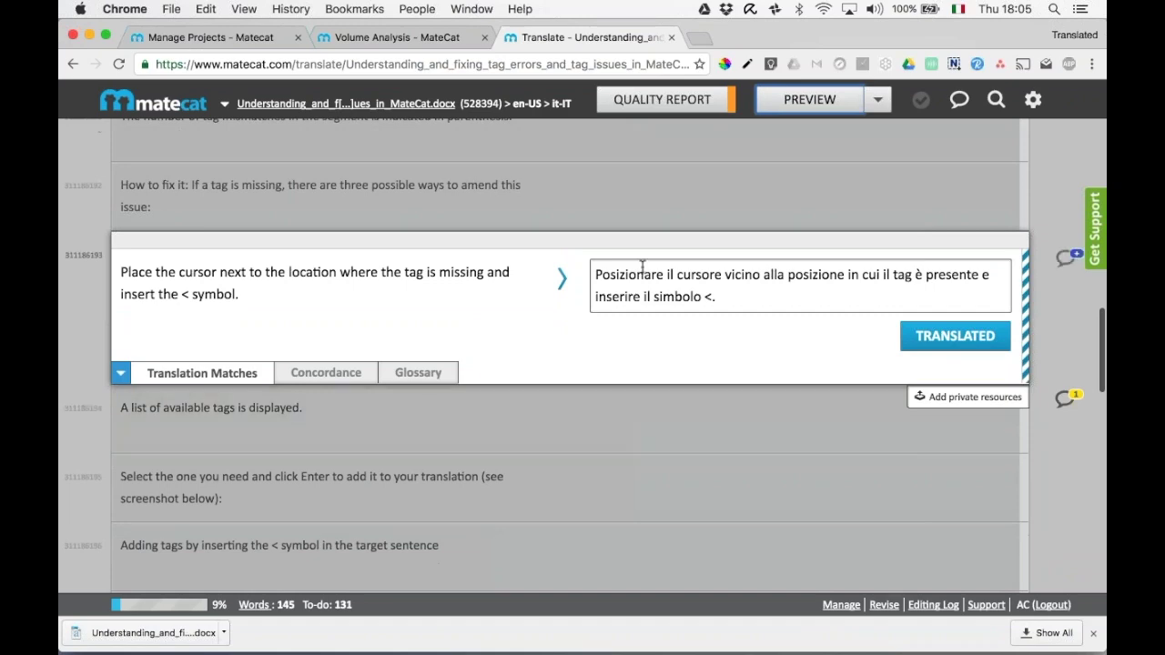
{"action": "left_click", "coordinate": [155, 635]}
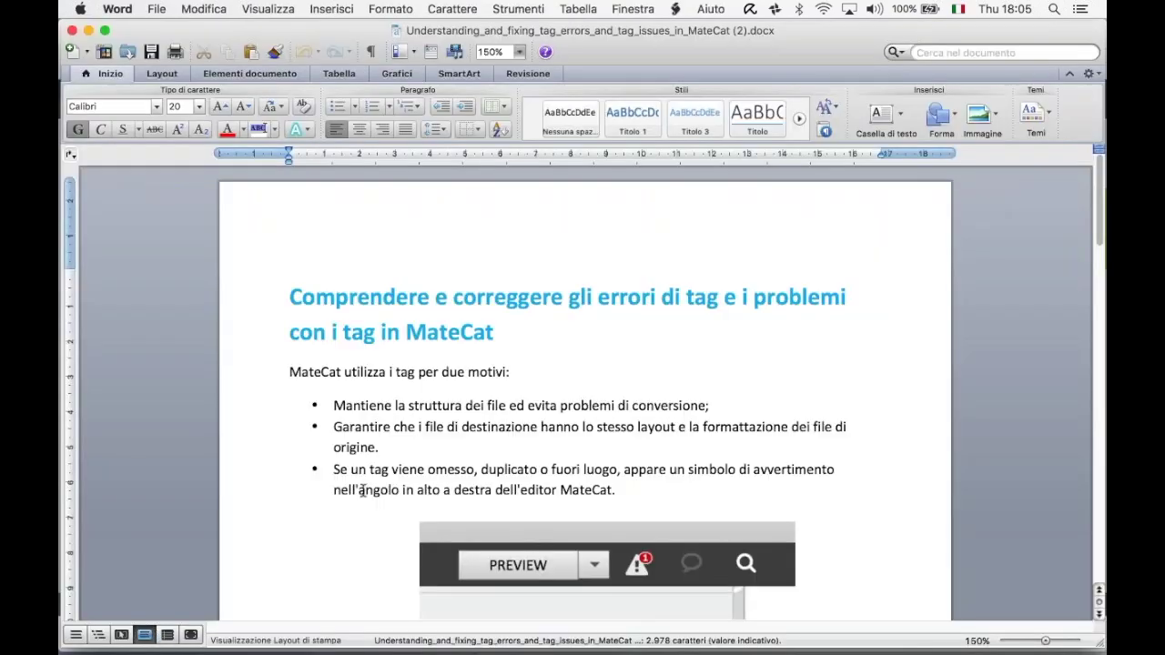
{"action": "scroll", "coordinate": [363, 491], "scroll_direction": "down", "scroll_amount": 2}
{"action": "scroll", "coordinate": [362, 491], "scroll_direction": "down", "scroll_amount": 15}
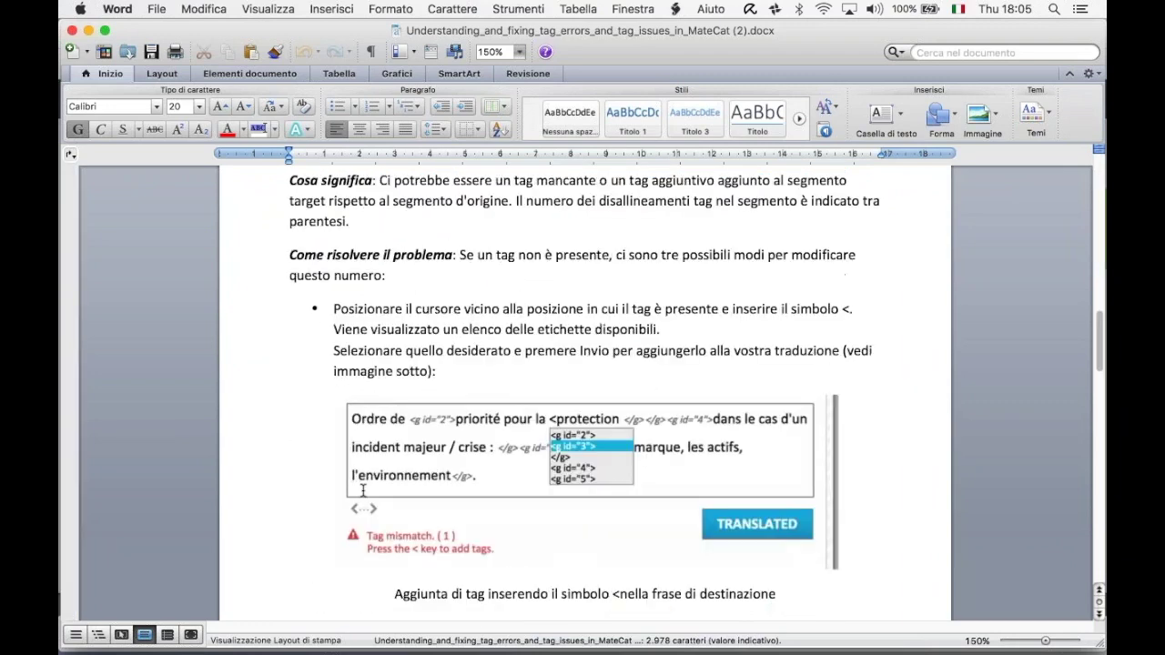
{"action": "scroll", "coordinate": [363, 491], "scroll_direction": "down", "scroll_amount": 3}
{"action": "scroll", "coordinate": [363, 491], "scroll_direction": "up", "scroll_amount": 20}
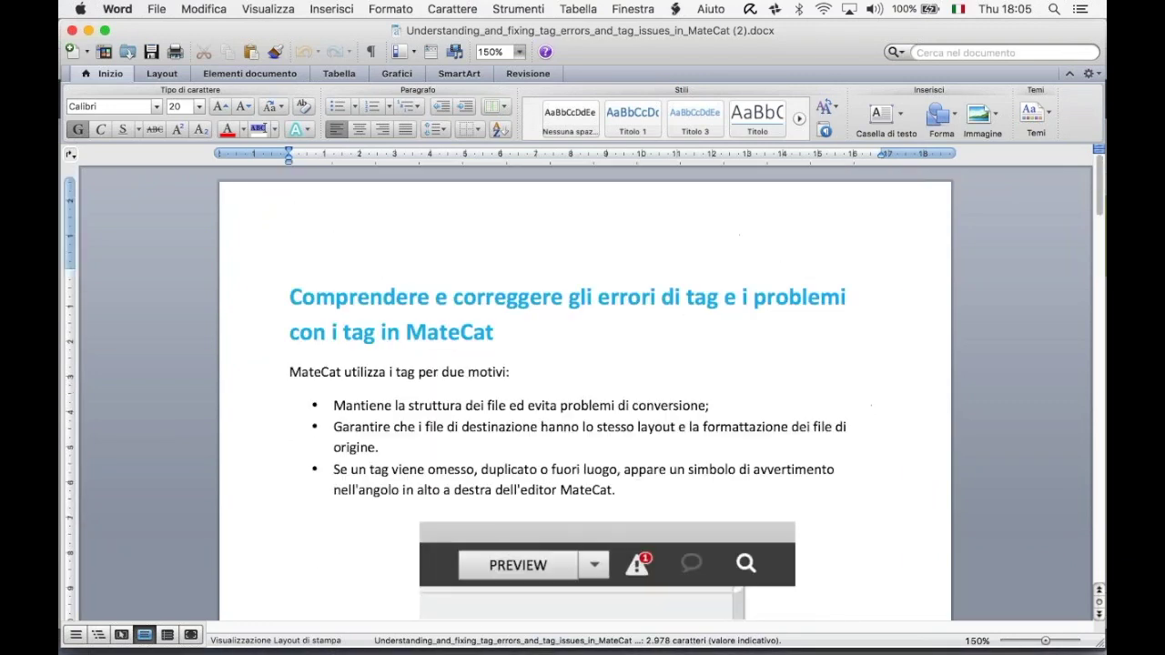
{"action": "left_click", "coordinate": [72, 30]}
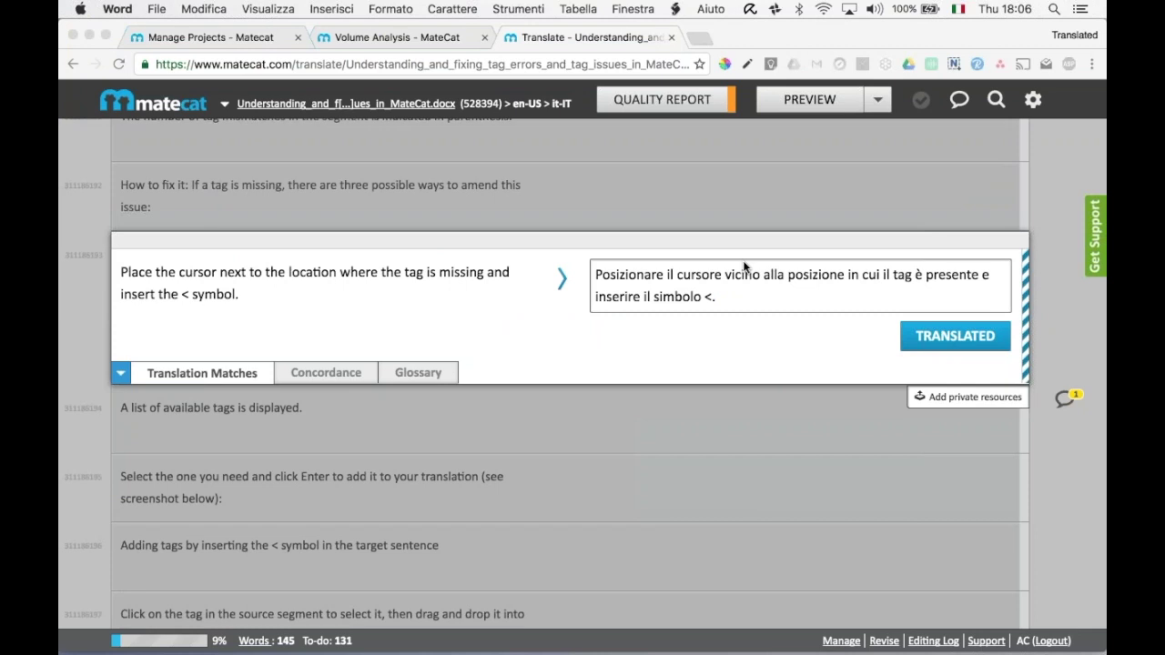
Close the Translate dialog, leave the French split at 2, and return to the new-project page.
{"action": "left_click", "coordinate": [409, 33]}
{"action": "left_click", "coordinate": [952, 103]}
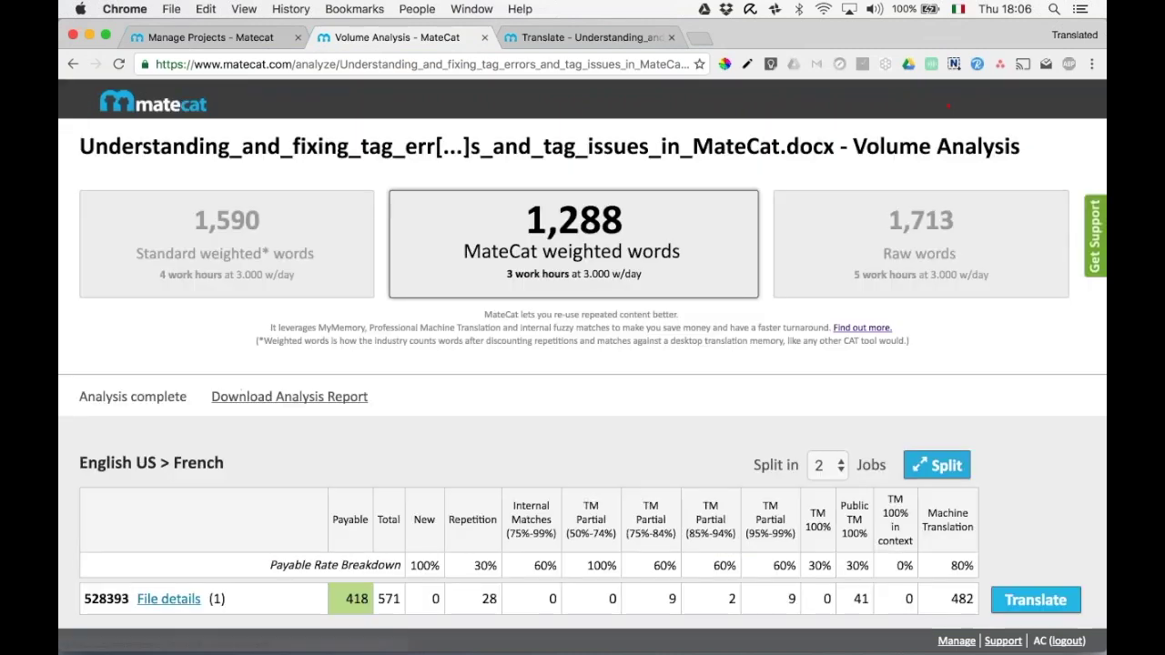
{"action": "left_click", "coordinate": [831, 472]}
{"action": "scroll", "coordinate": [831, 473], "scroll_direction": "down", "scroll_amount": 10}
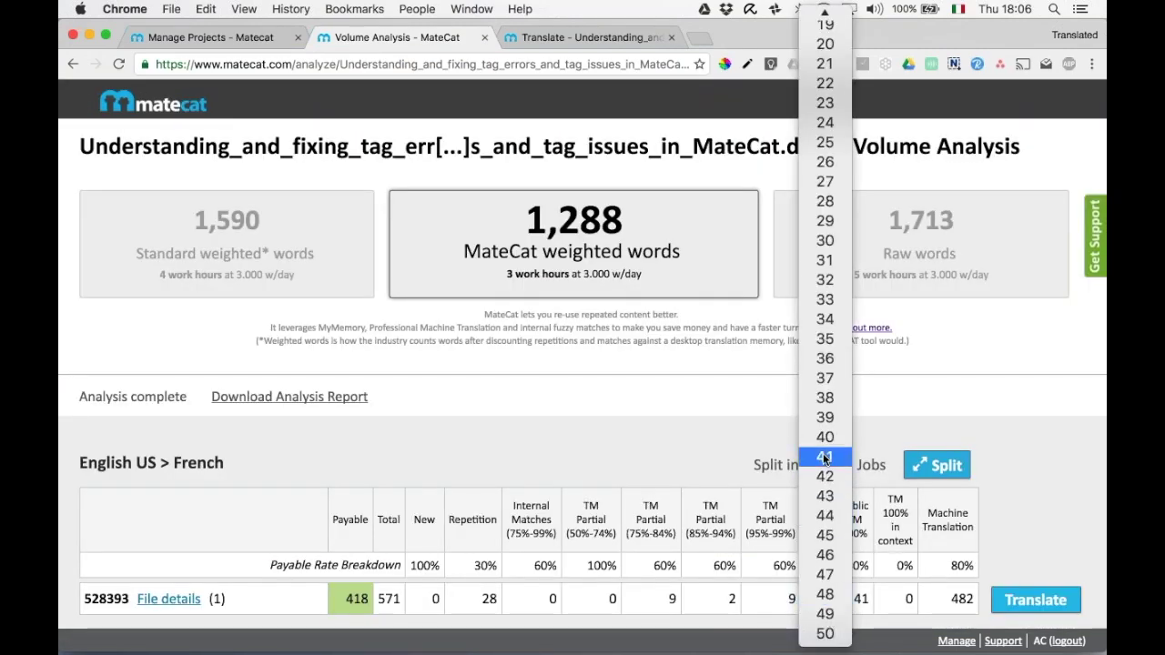
{"action": "left_click", "coordinate": [916, 406]}
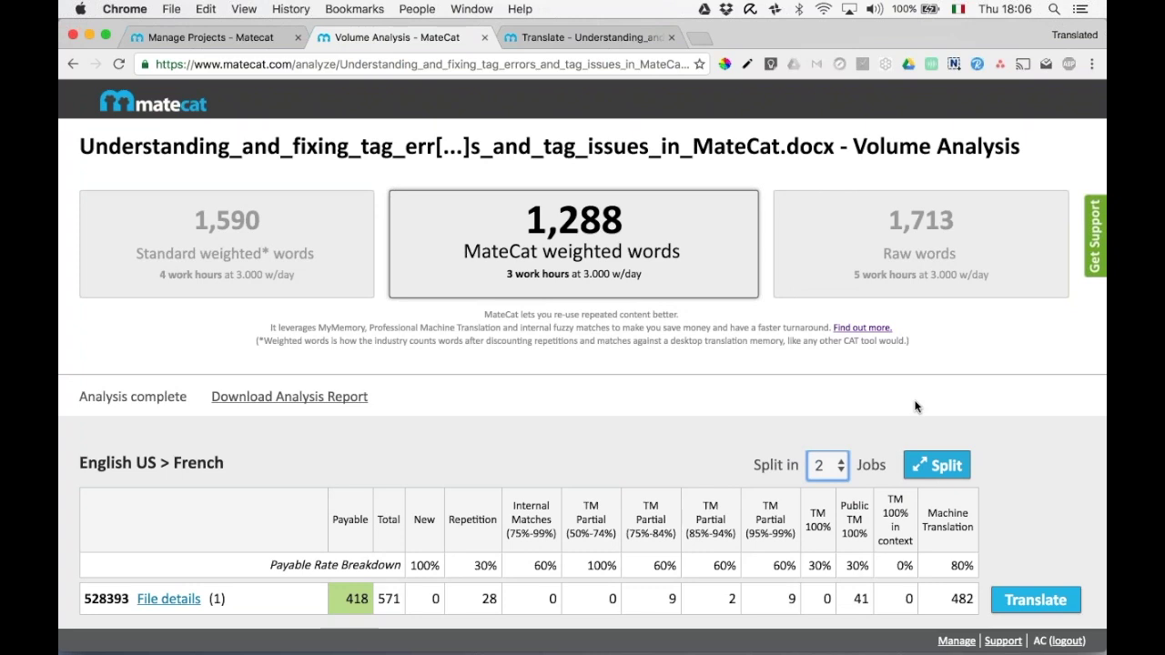
{"action": "left_click", "coordinate": [182, 108]}
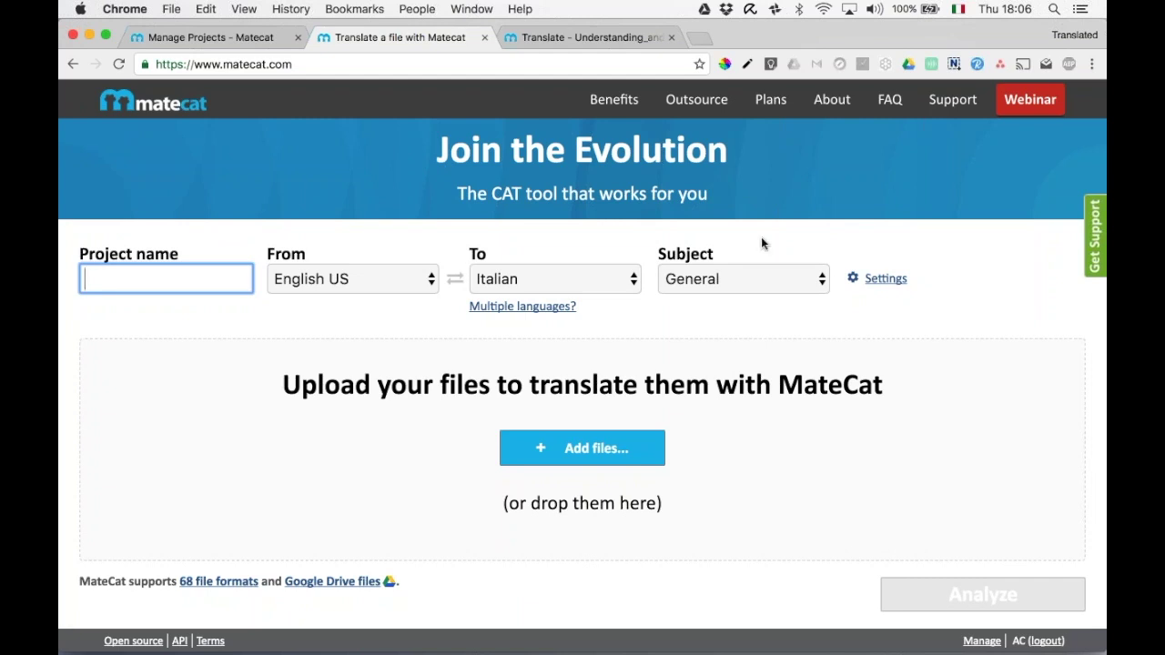
Enable the Private TM and Glossary and ER translated memories in Settings, then begin adding a file.
{"action": "left_click", "coordinate": [802, 226]}
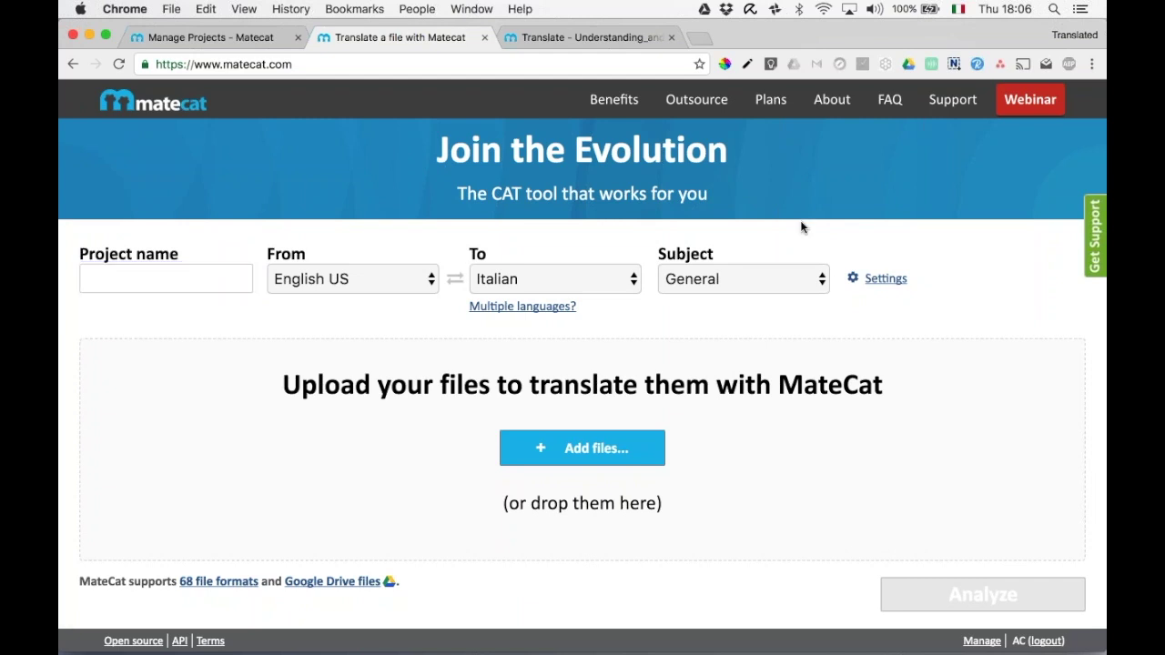
{"action": "left_click", "coordinate": [885, 279]}
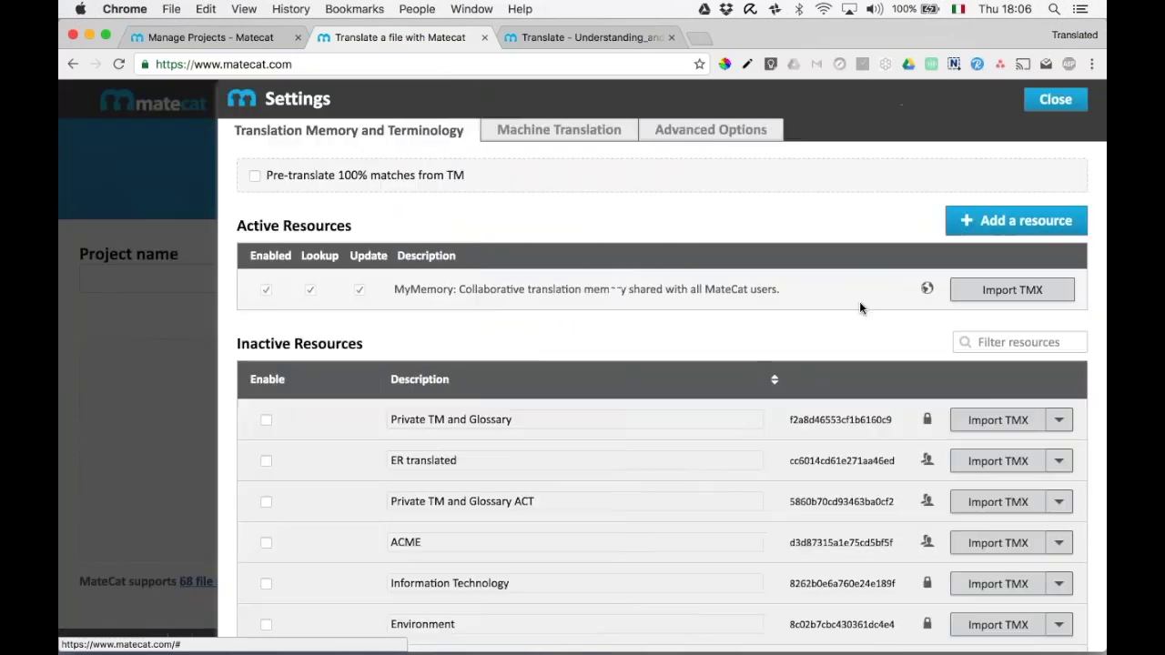
{"action": "left_click", "coordinate": [267, 420]}
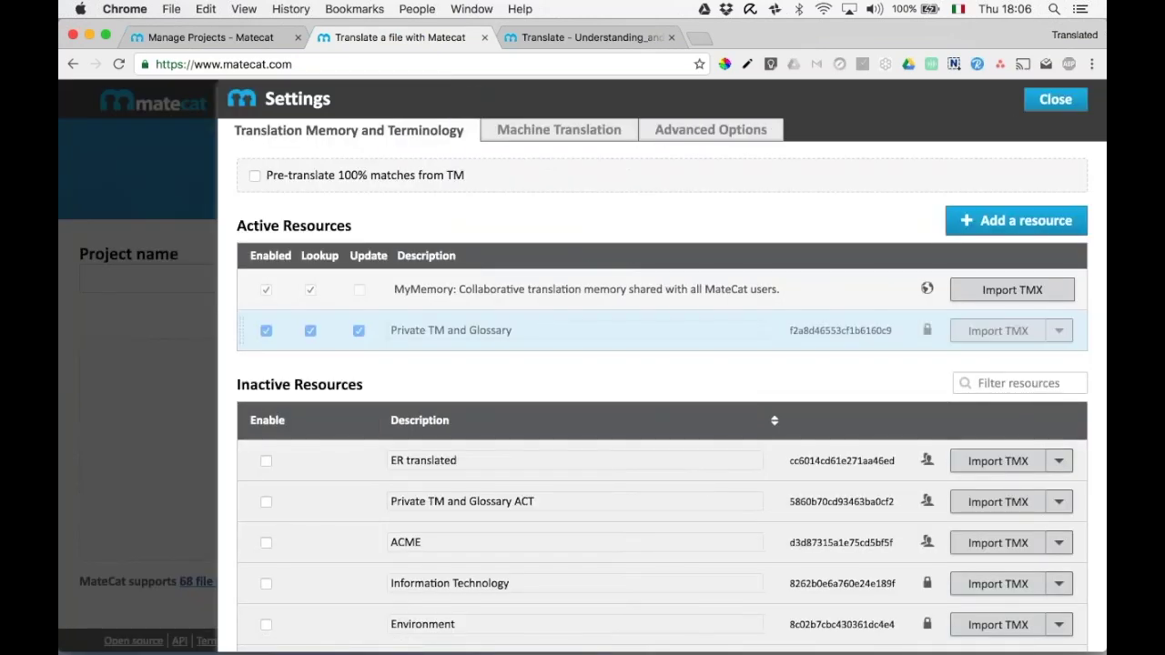
{"action": "left_click", "coordinate": [266, 463]}
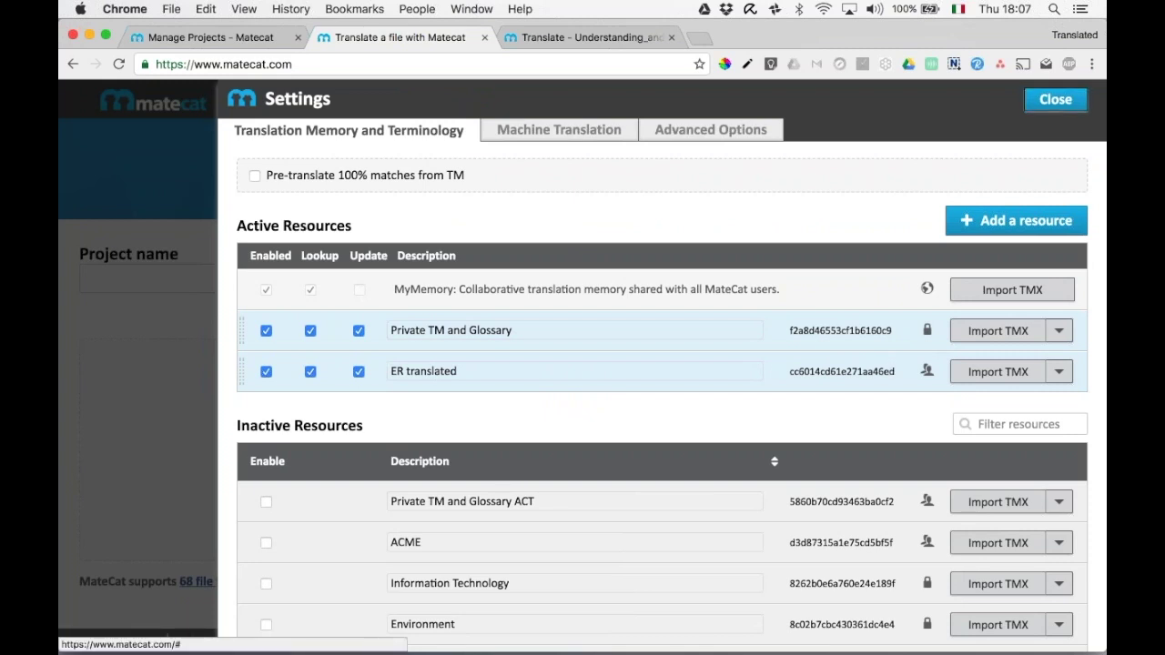
{"action": "left_click", "coordinate": [1056, 100]}
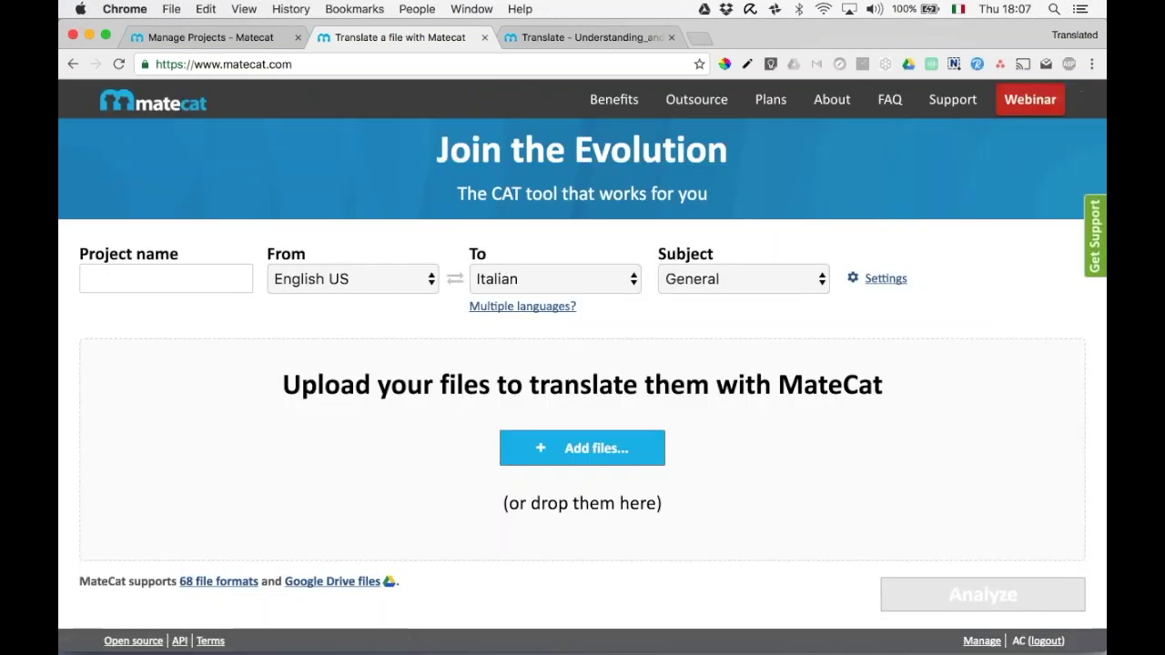
{"action": "left_click", "coordinate": [619, 457]}
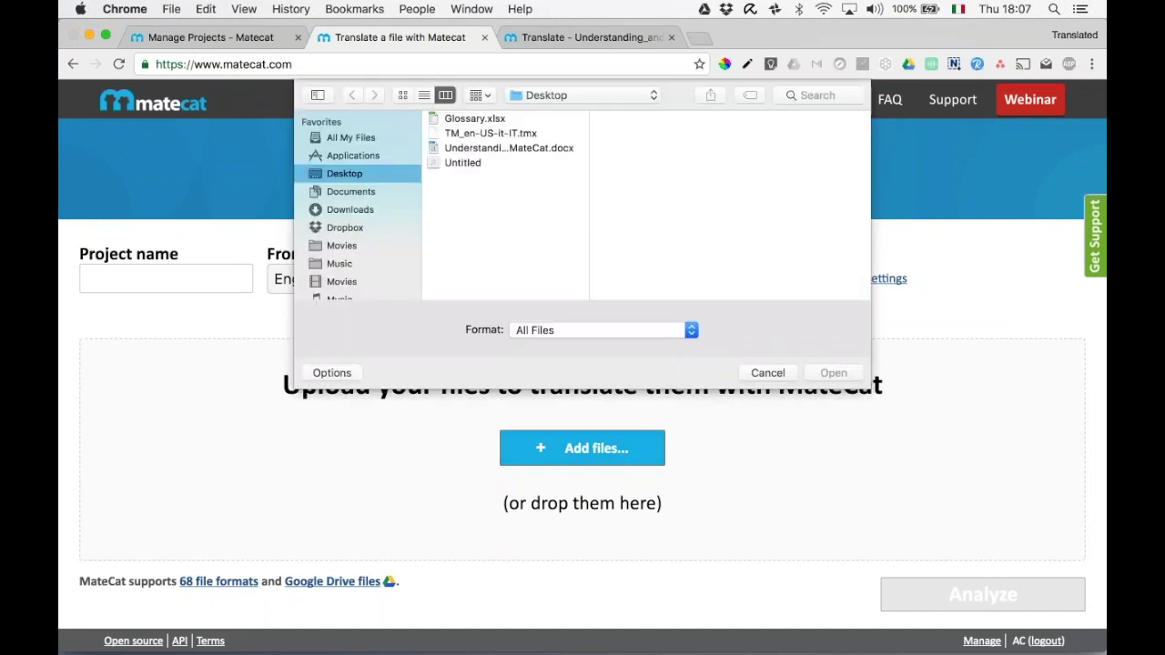
Upload Understanding_and_fixing_tag_errors_and_tag_issues_in_MateCat.docx and run Analyze.
{"action": "double_click", "coordinate": [502, 147]}
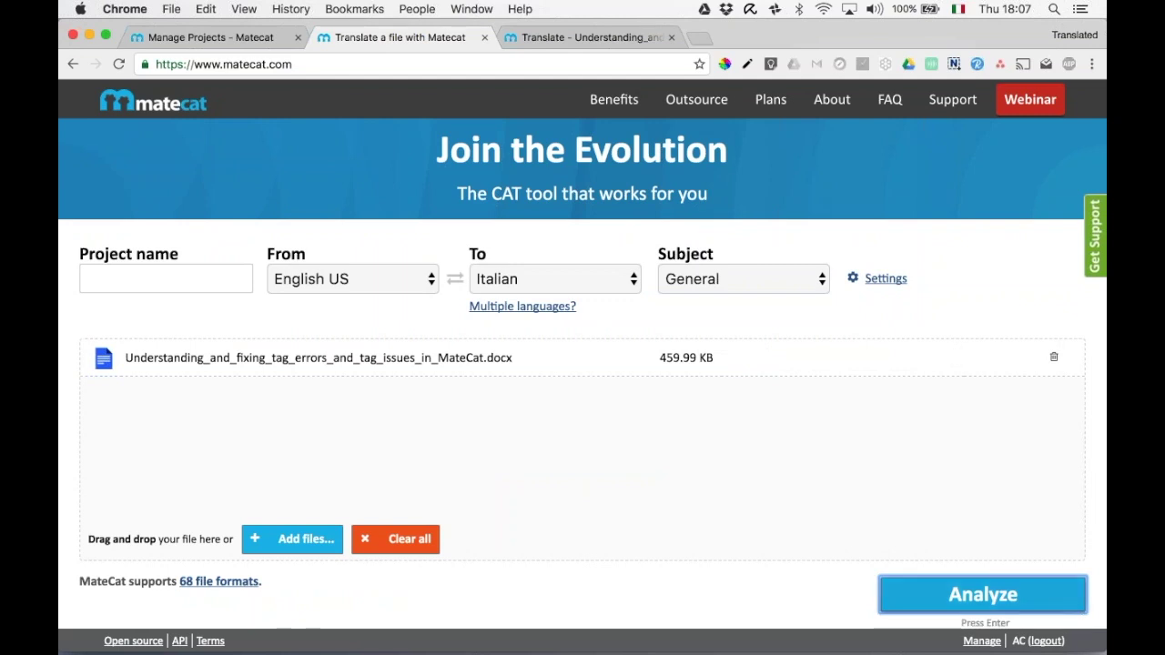
{"action": "key", "text": "Return"}
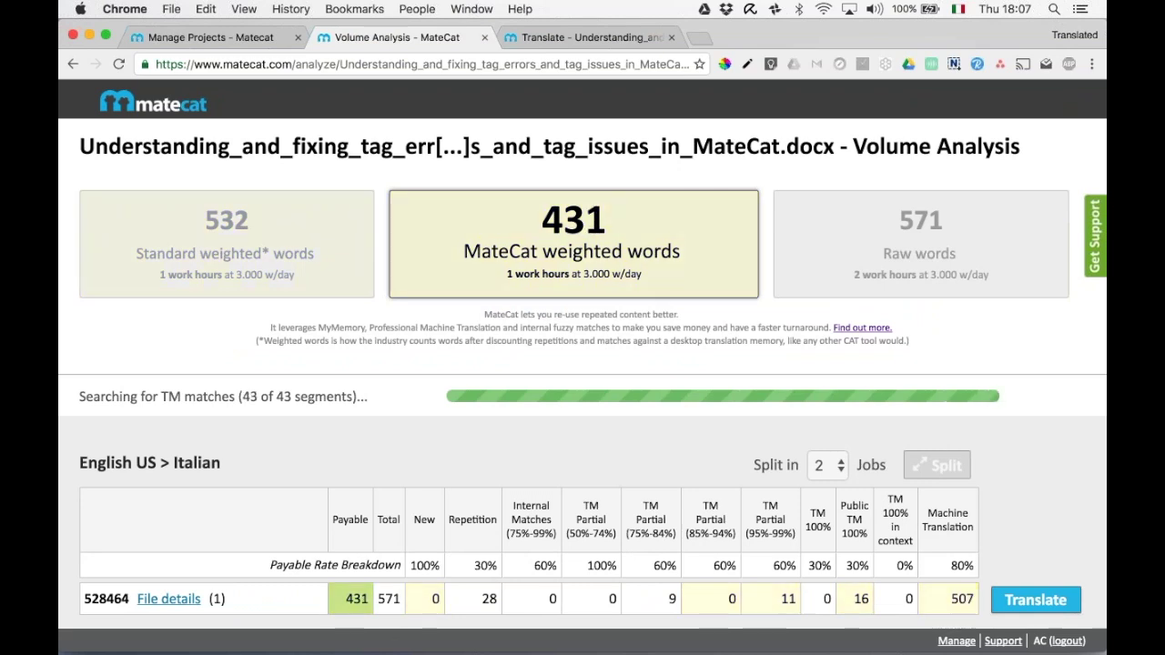
{"action": "double_click", "coordinate": [575, 222]}
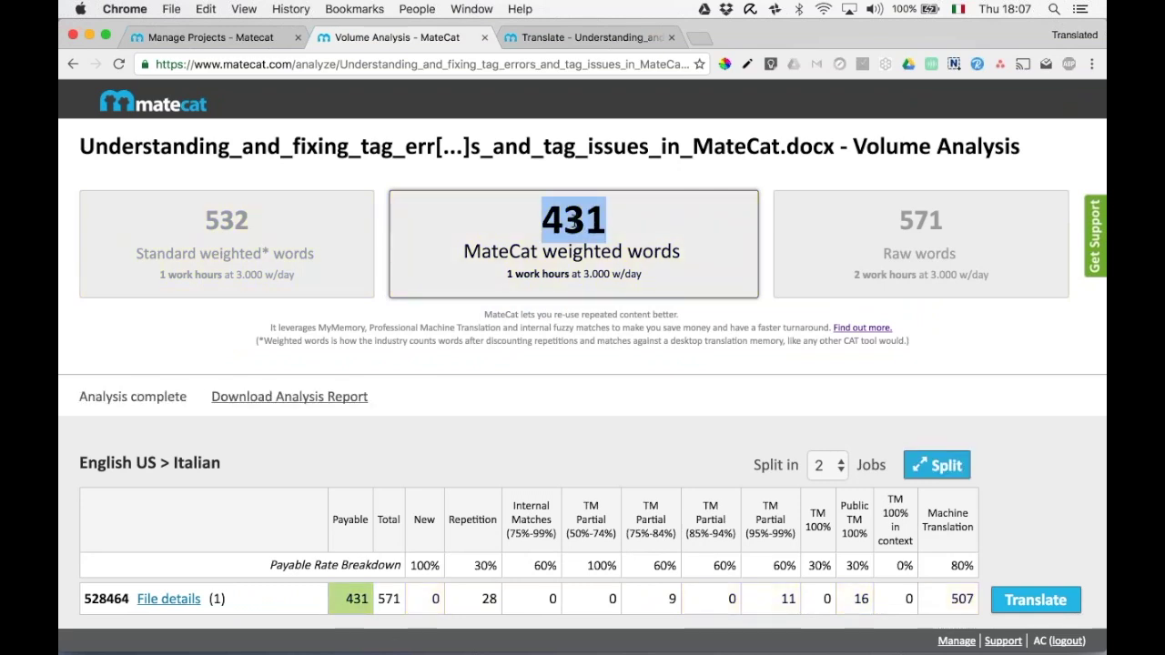
{"action": "left_click", "coordinate": [651, 230]}
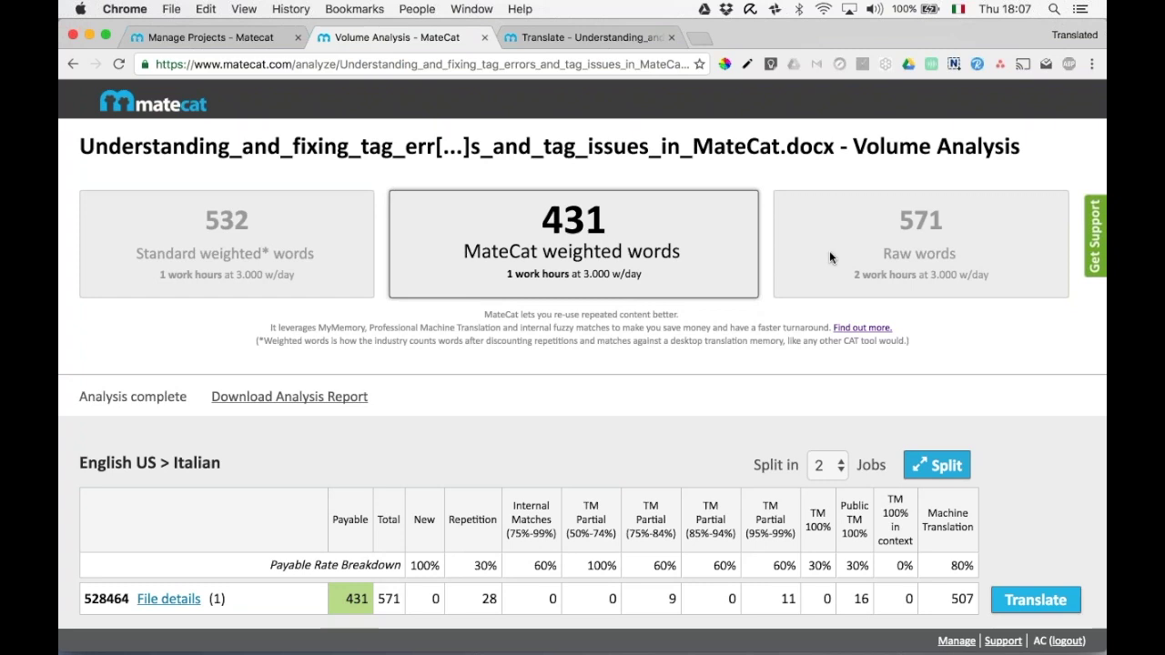
{"action": "double_click", "coordinate": [921, 219]}
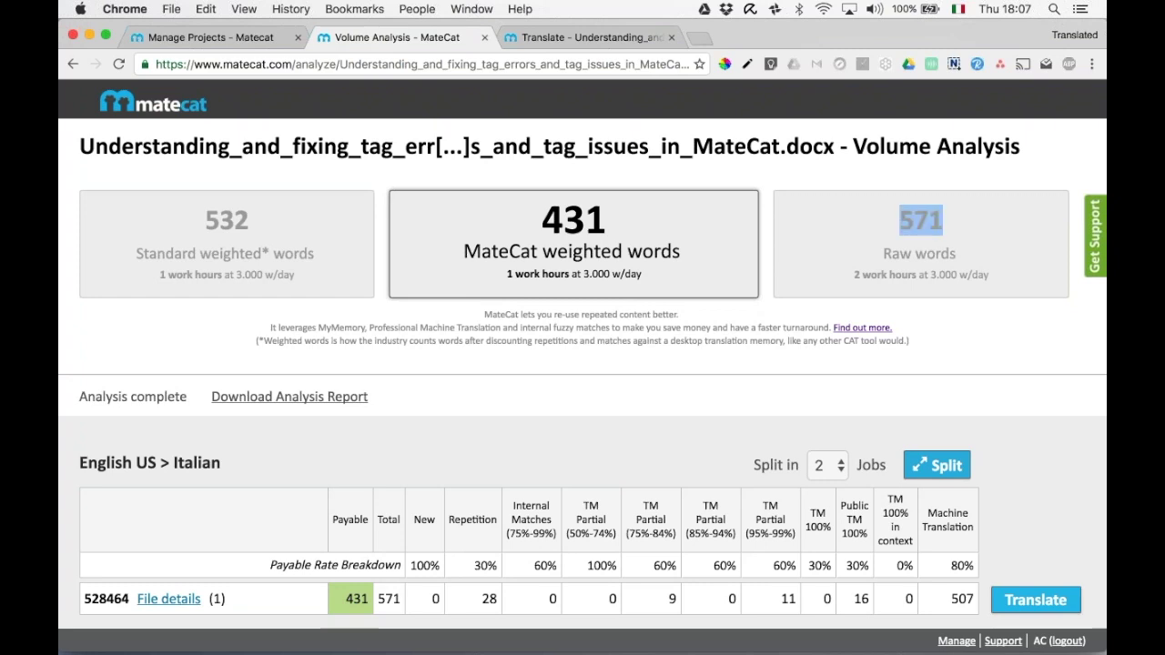
{"action": "double_click", "coordinate": [570, 226]}
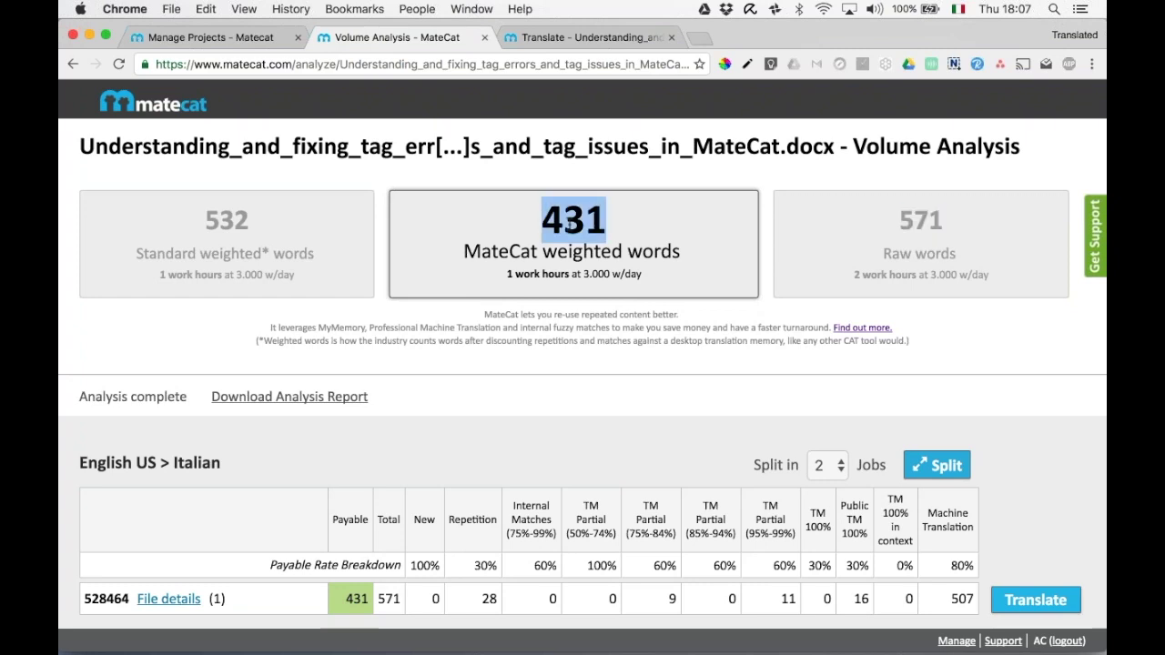
{"action": "left_click", "coordinate": [697, 391]}
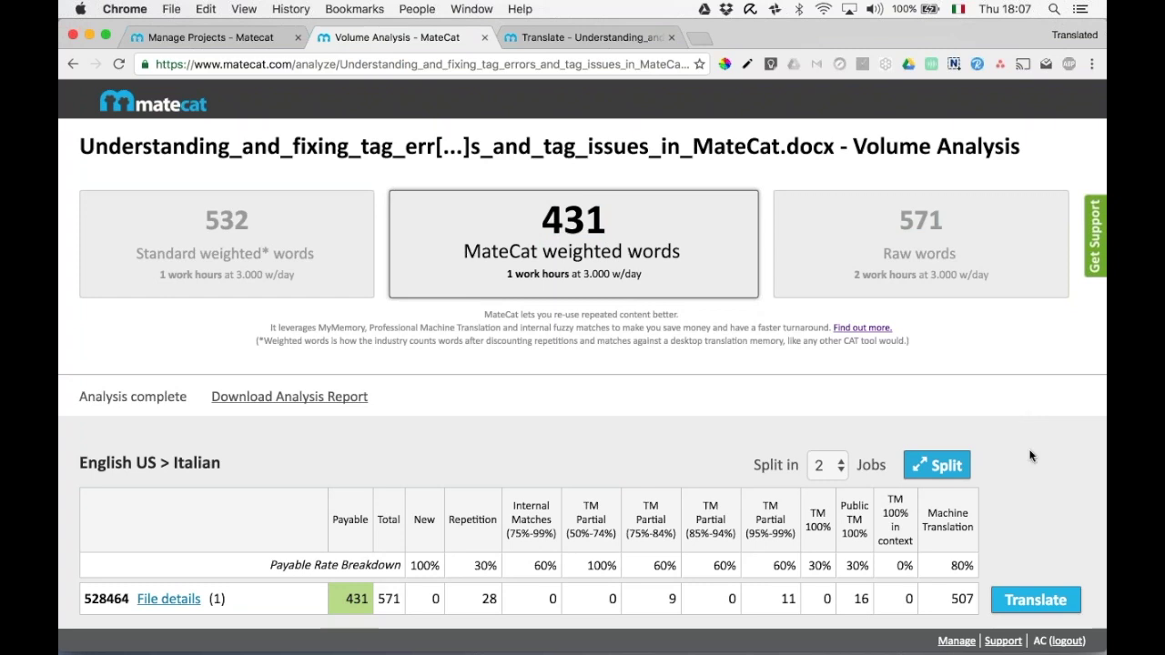
{"action": "scroll", "coordinate": [1024, 428], "scroll_direction": "down", "scroll_amount": 2}
{"action": "scroll", "coordinate": [1031, 455], "scroll_direction": "up", "scroll_amount": 1}
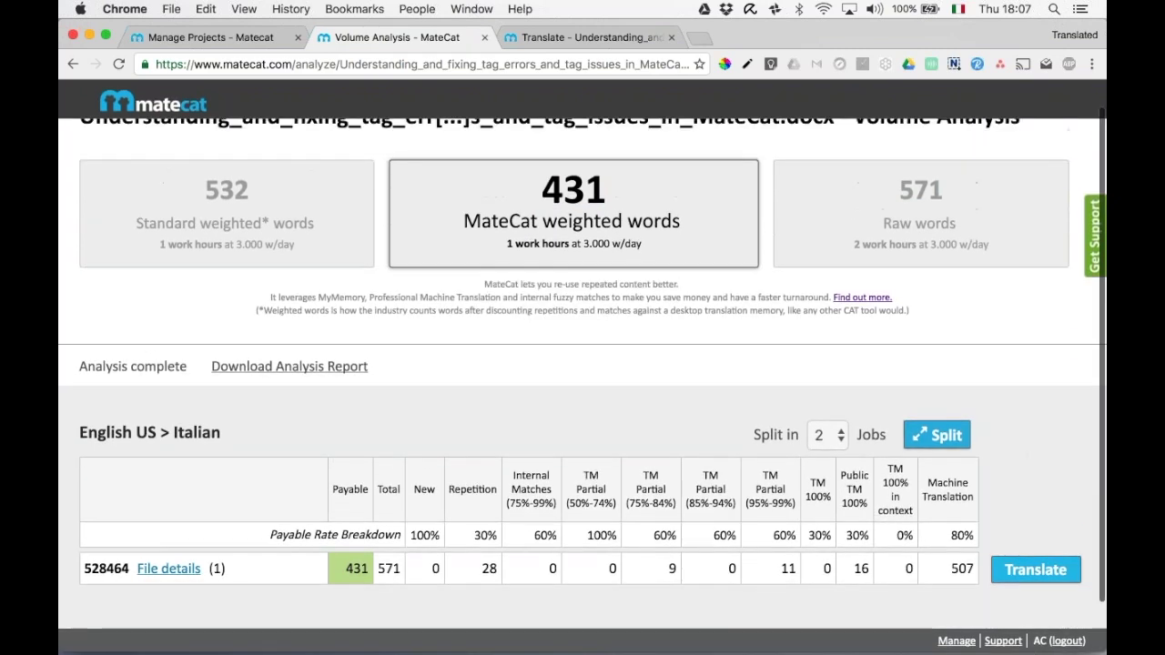
{"action": "left_click", "coordinate": [839, 437]}
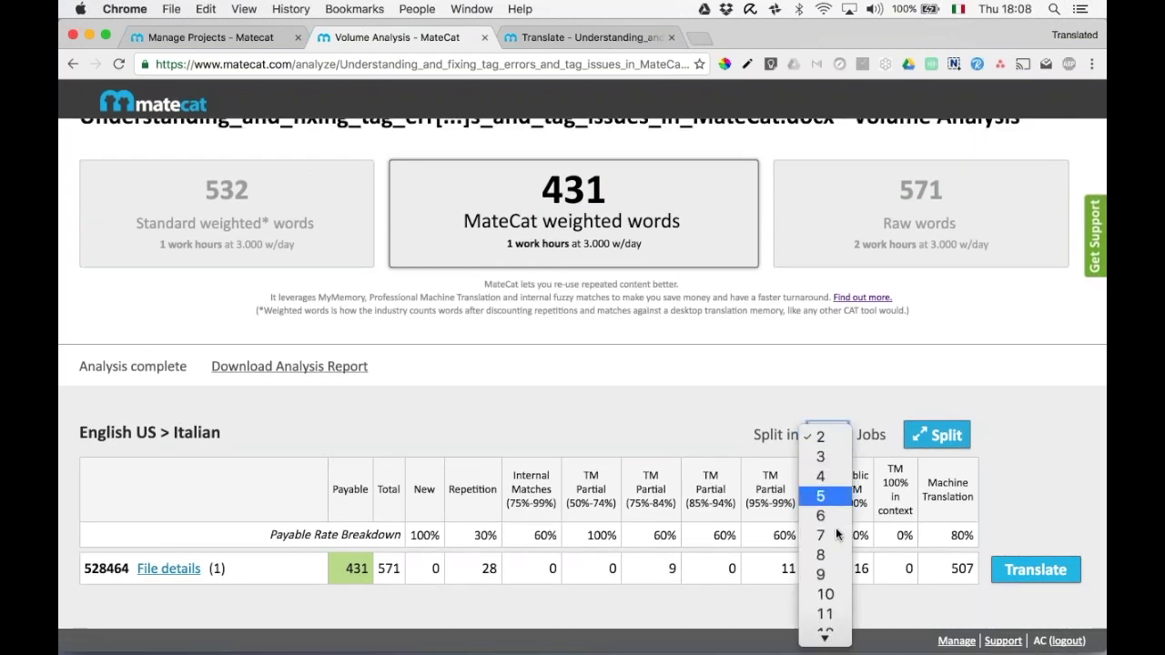
{"action": "left_click", "coordinate": [962, 361]}
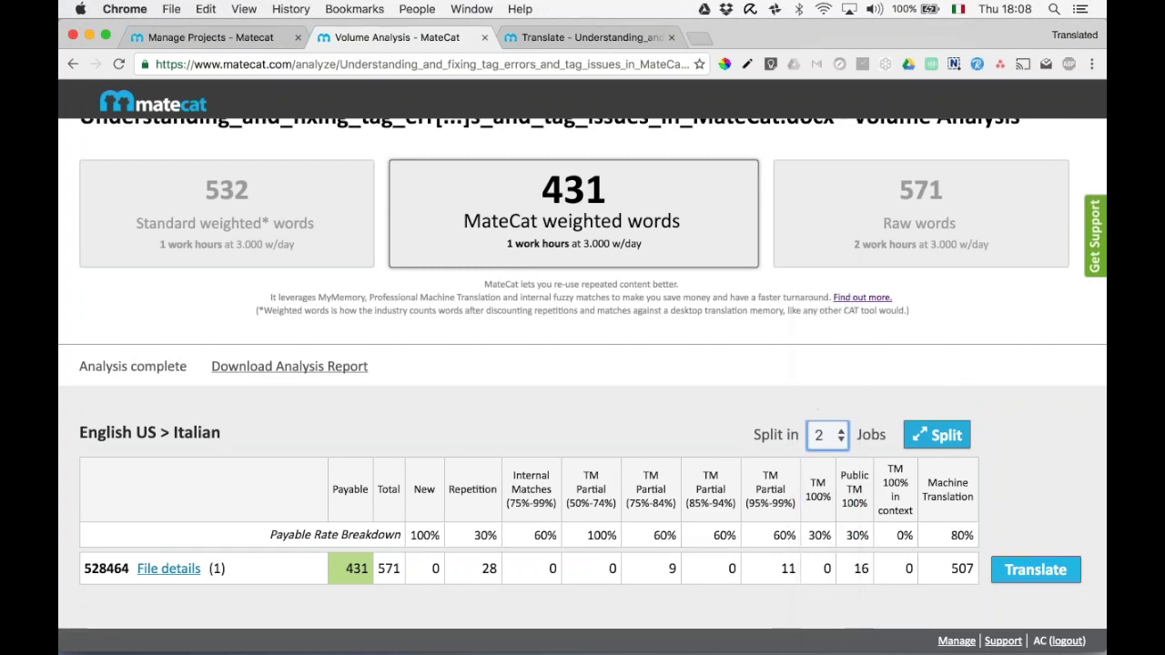
Open the Projects List from the footer and scroll through the projects.
{"action": "left_click", "coordinate": [958, 642]}
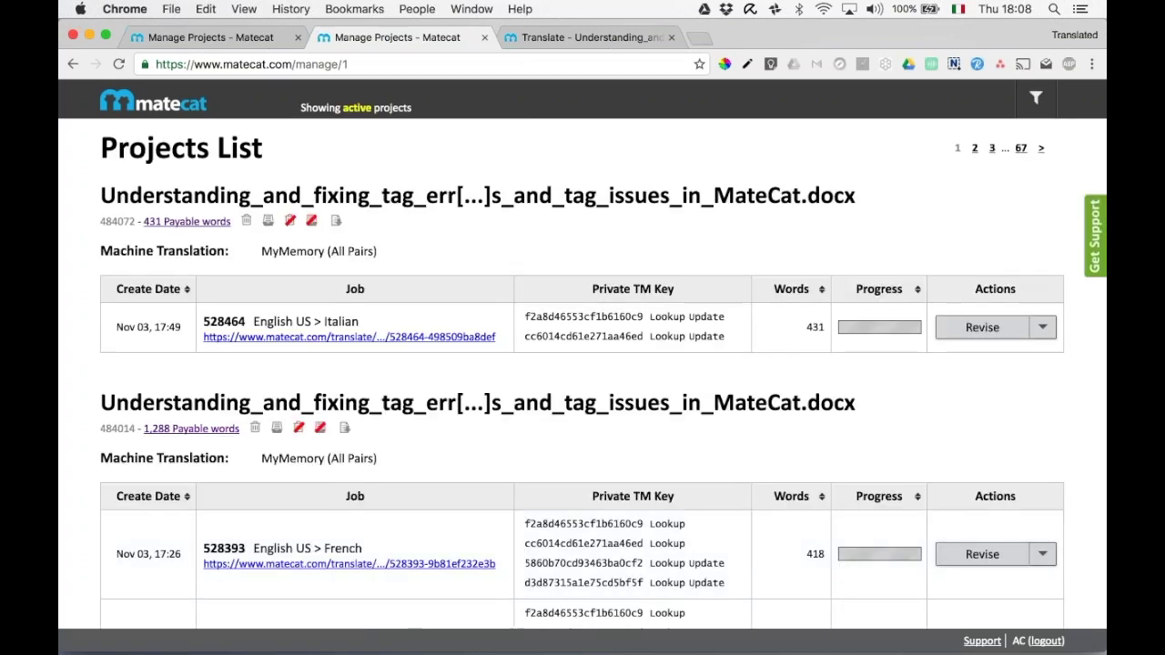
{"action": "scroll", "coordinate": [898, 517], "scroll_direction": "down", "scroll_amount": 2}
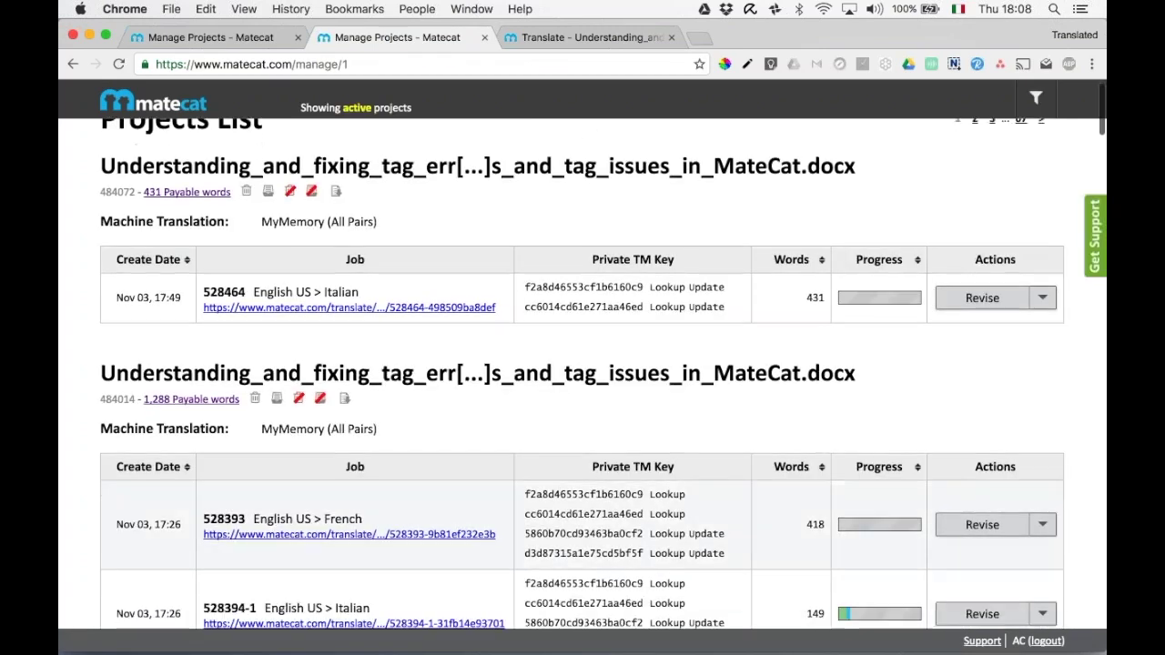
{"action": "scroll", "coordinate": [898, 517], "scroll_direction": "down", "scroll_amount": 4}
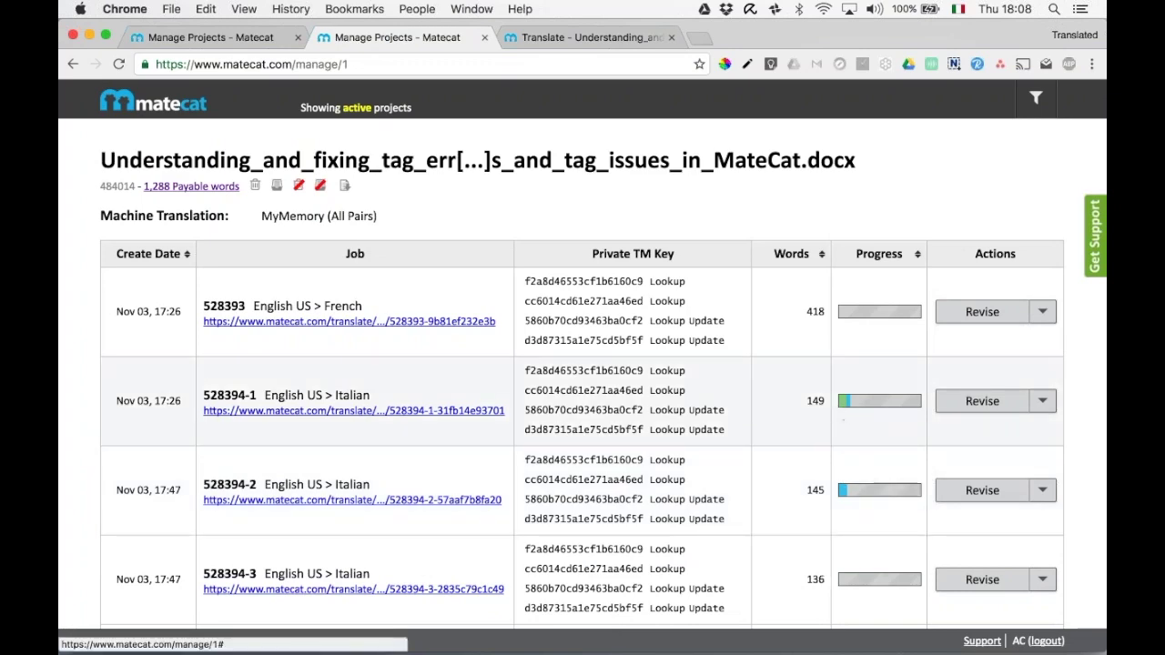
{"action": "scroll", "coordinate": [582, 387], "scroll_direction": "down", "scroll_amount": 3}
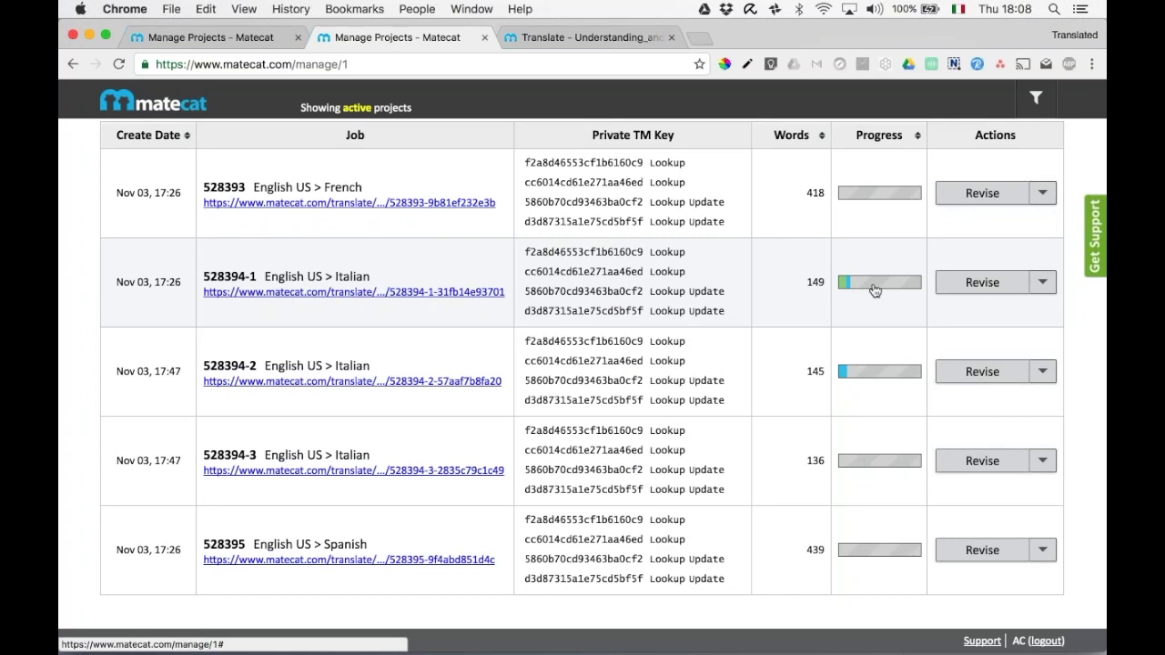
Open job 528394-1 in the editor, close it, and return to the MateCat home page.
{"action": "left_click", "coordinate": [437, 291]}
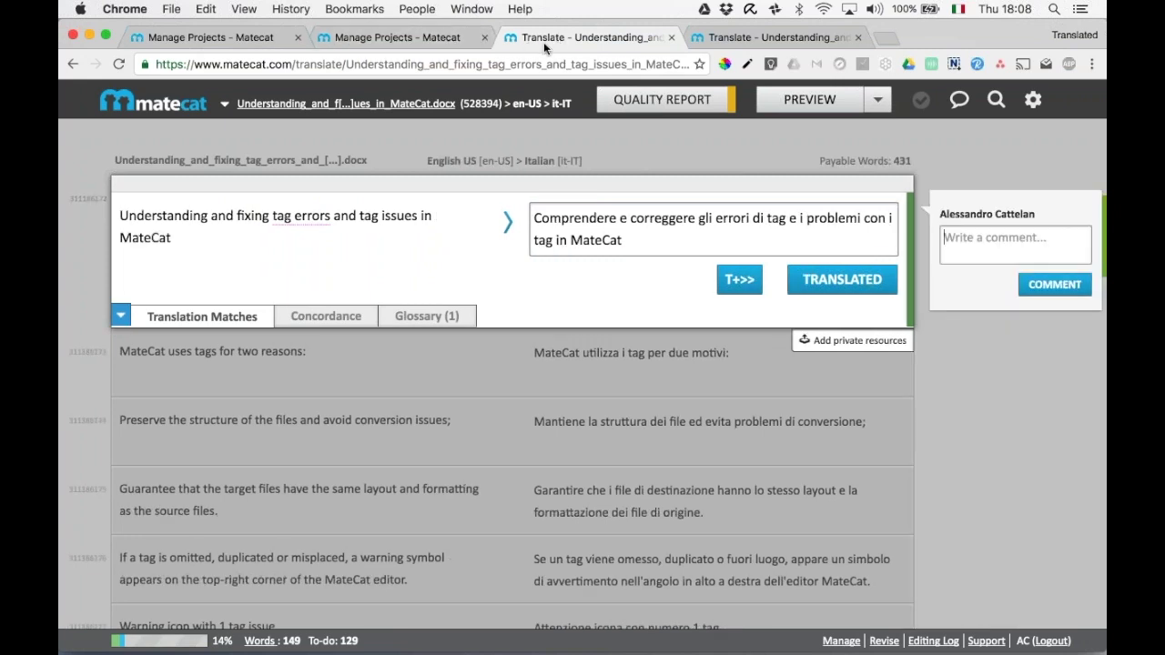
{"action": "left_click", "coordinate": [671, 38]}
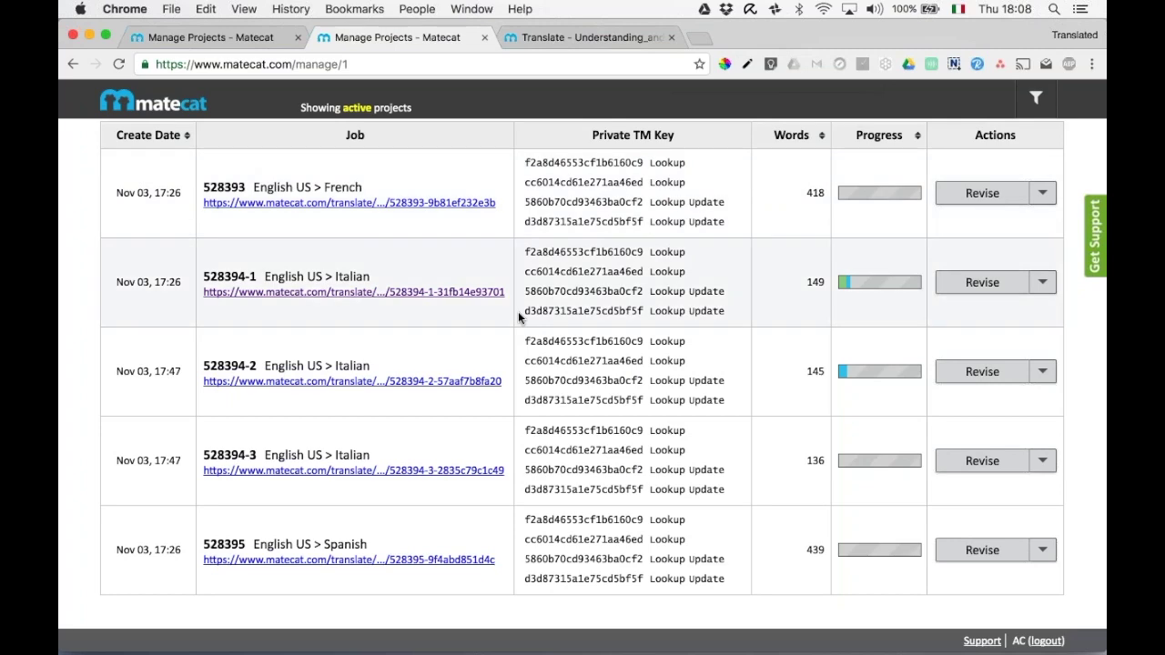
{"action": "scroll", "coordinate": [519, 317], "scroll_direction": "up", "scroll_amount": 3}
{"action": "scroll", "coordinate": [518, 311], "scroll_direction": "up", "scroll_amount": 2}
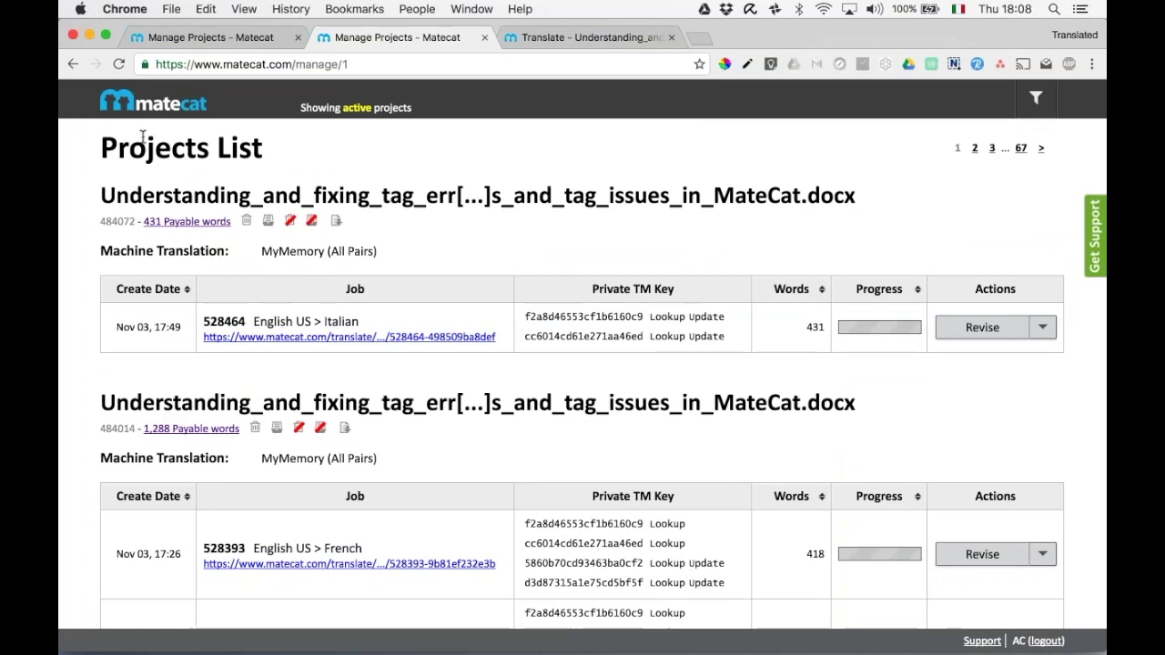
{"action": "left_click", "coordinate": [142, 106]}
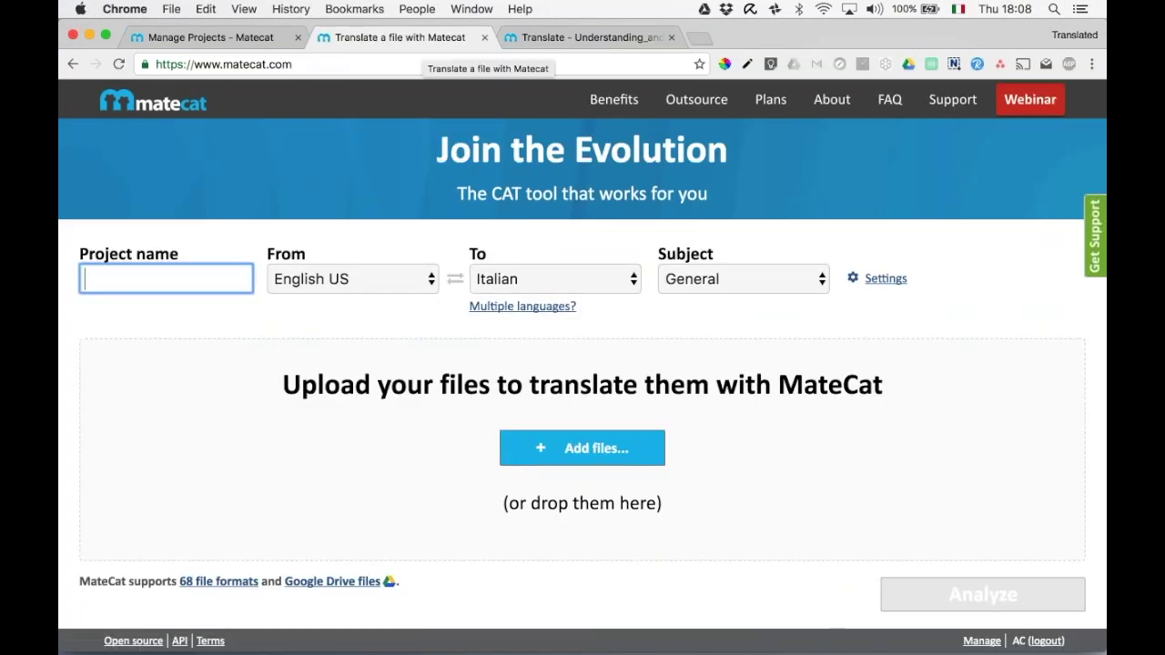
Close the leftover tabs and upload the tag-issues .docx from the Desktop.
{"action": "left_click", "coordinate": [672, 37]}
{"action": "left_click", "coordinate": [297, 38]}
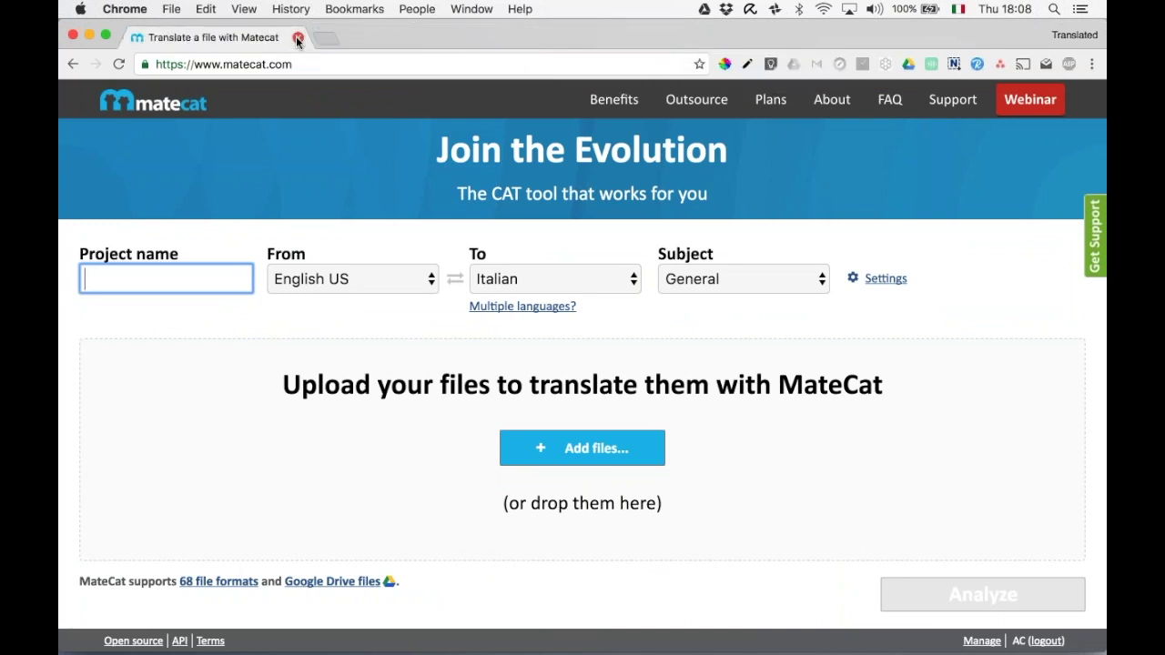
{"action": "left_click", "coordinate": [169, 103]}
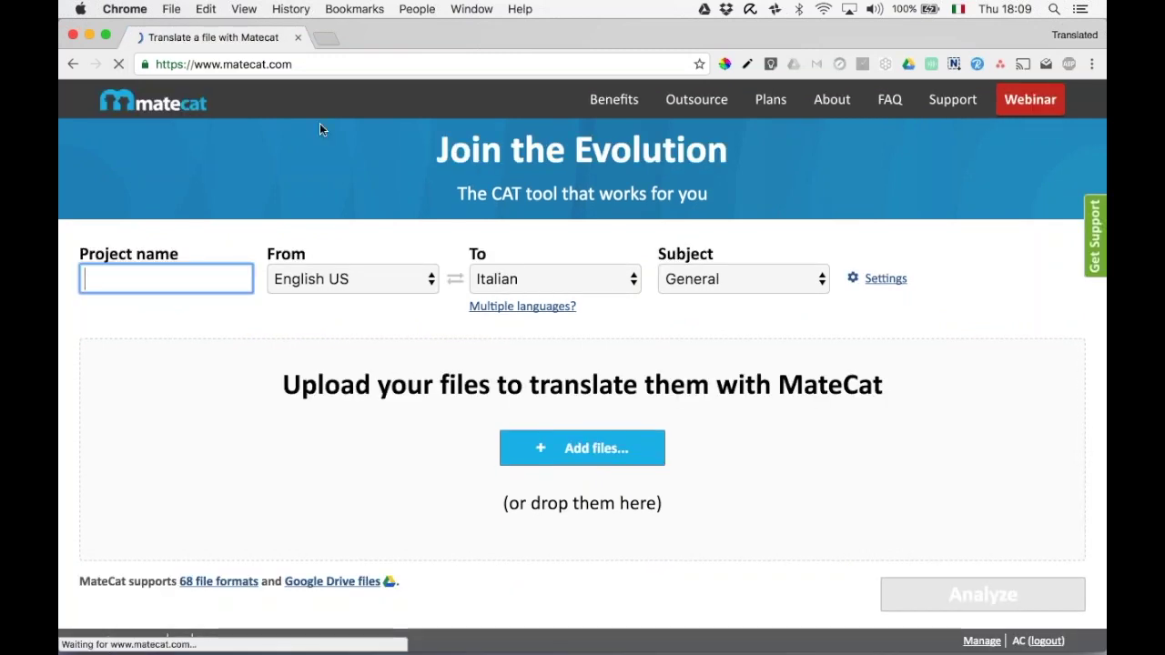
{"action": "left_click", "coordinate": [505, 155]}
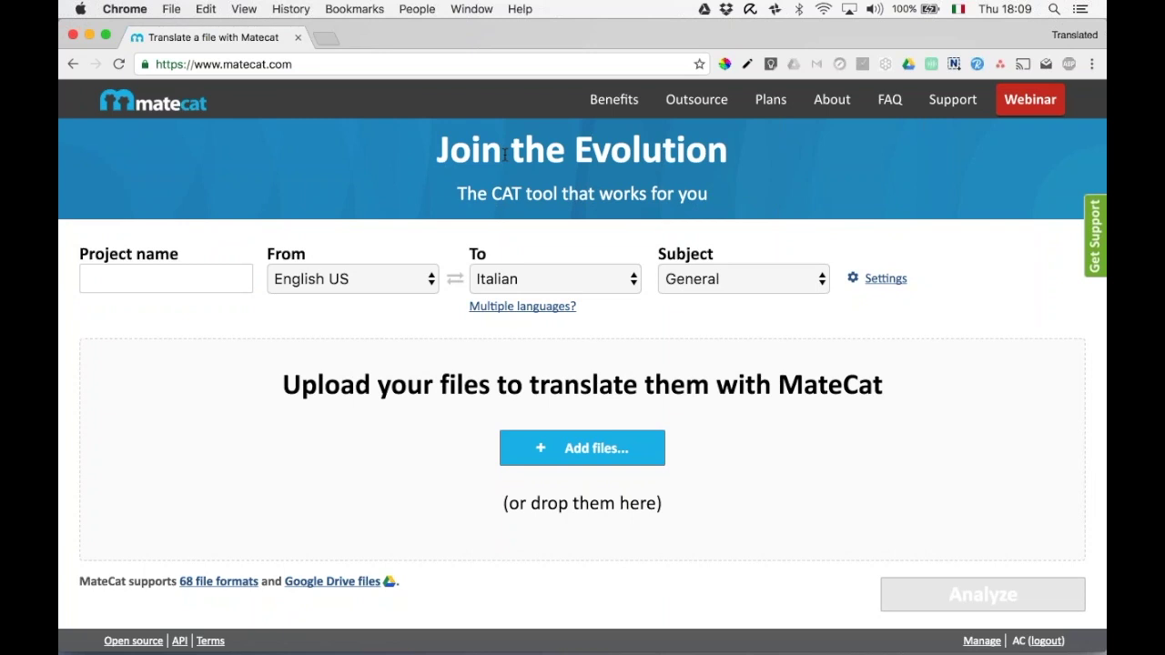
{"action": "left_click", "coordinate": [575, 463]}
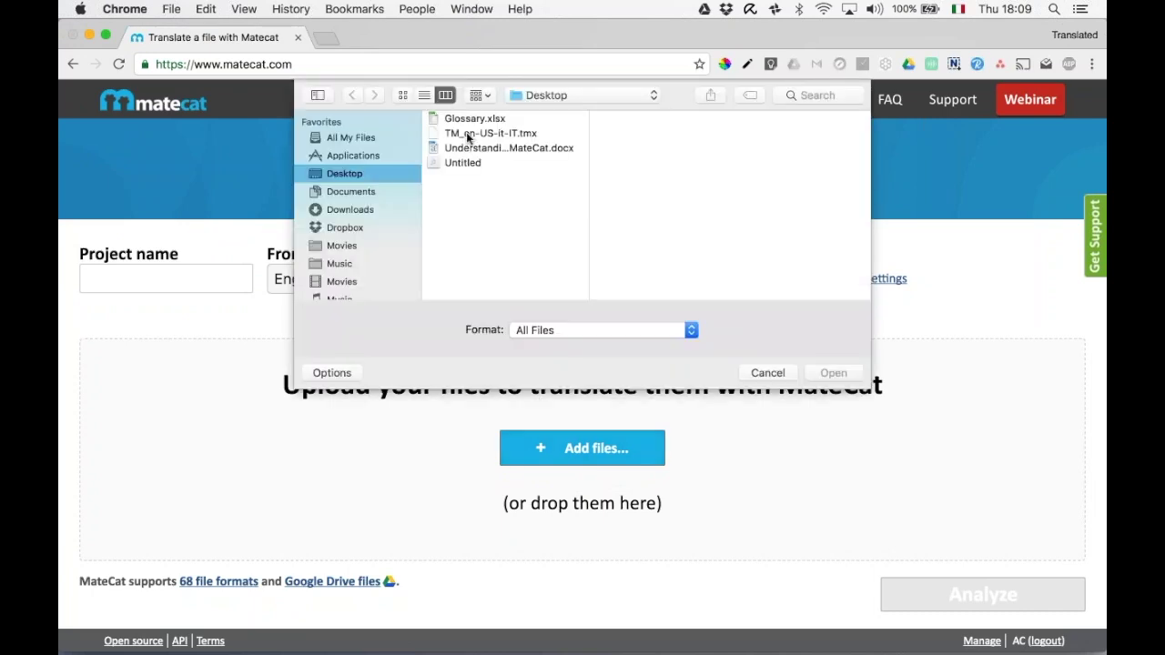
{"action": "left_click", "coordinate": [472, 150]}
{"action": "double_click", "coordinate": [473, 149]}
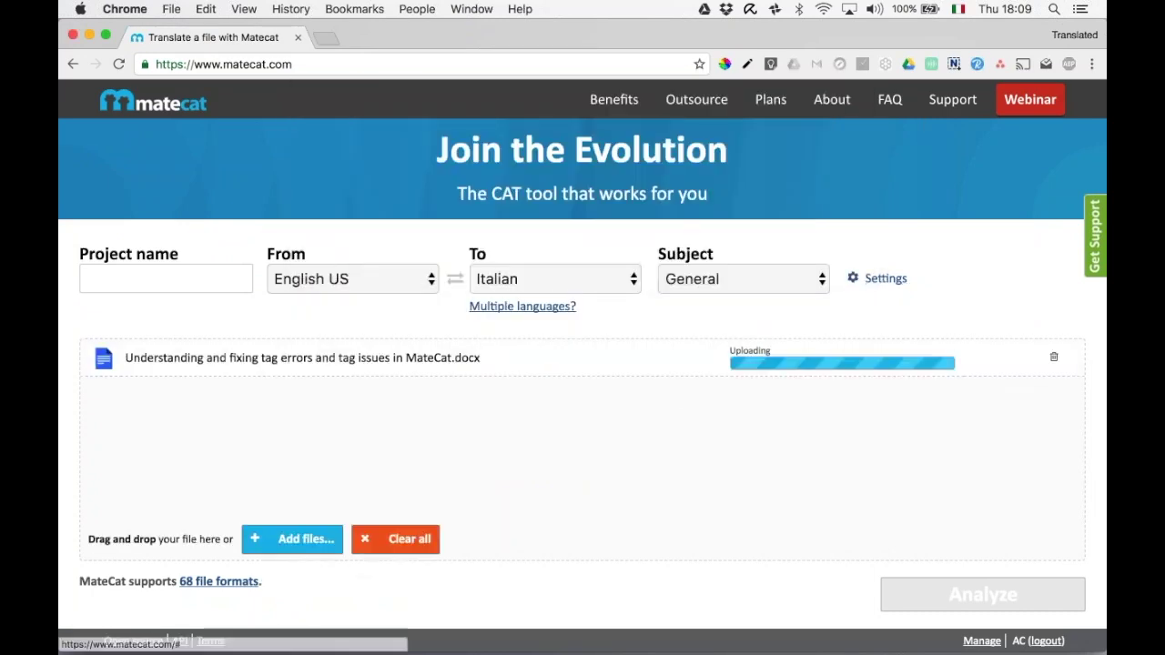
Turn off MyMemory machine translation in project Settings and start the analysis.
{"action": "left_click", "coordinate": [878, 279]}
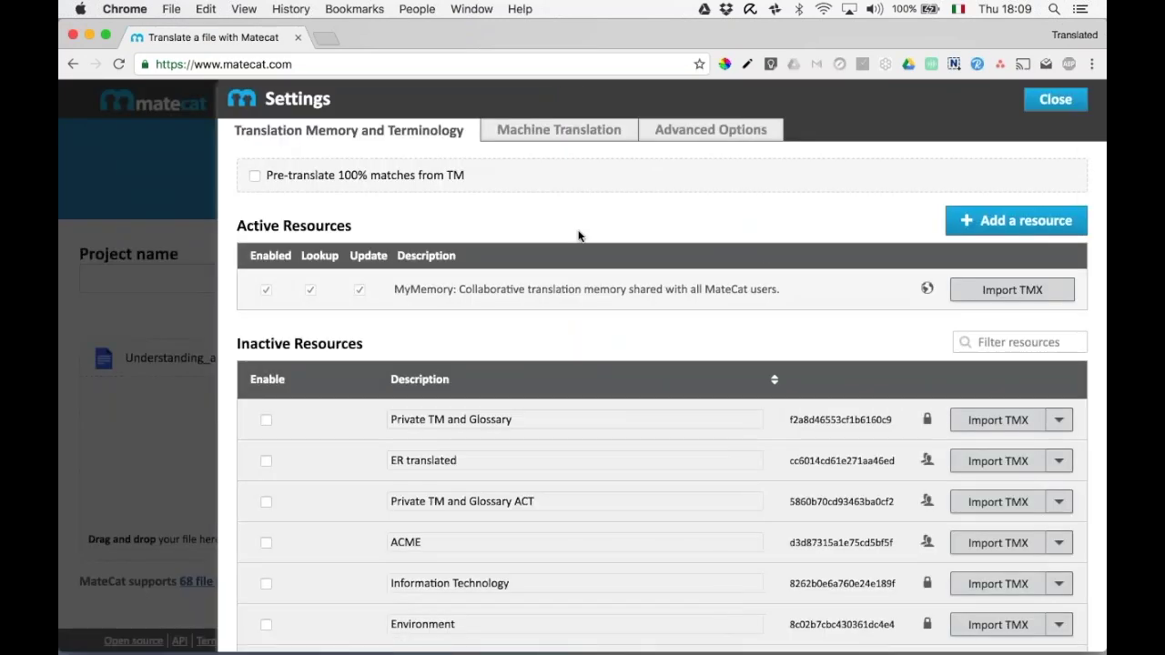
{"action": "left_click", "coordinate": [568, 139]}
{"action": "left_click", "coordinate": [868, 242]}
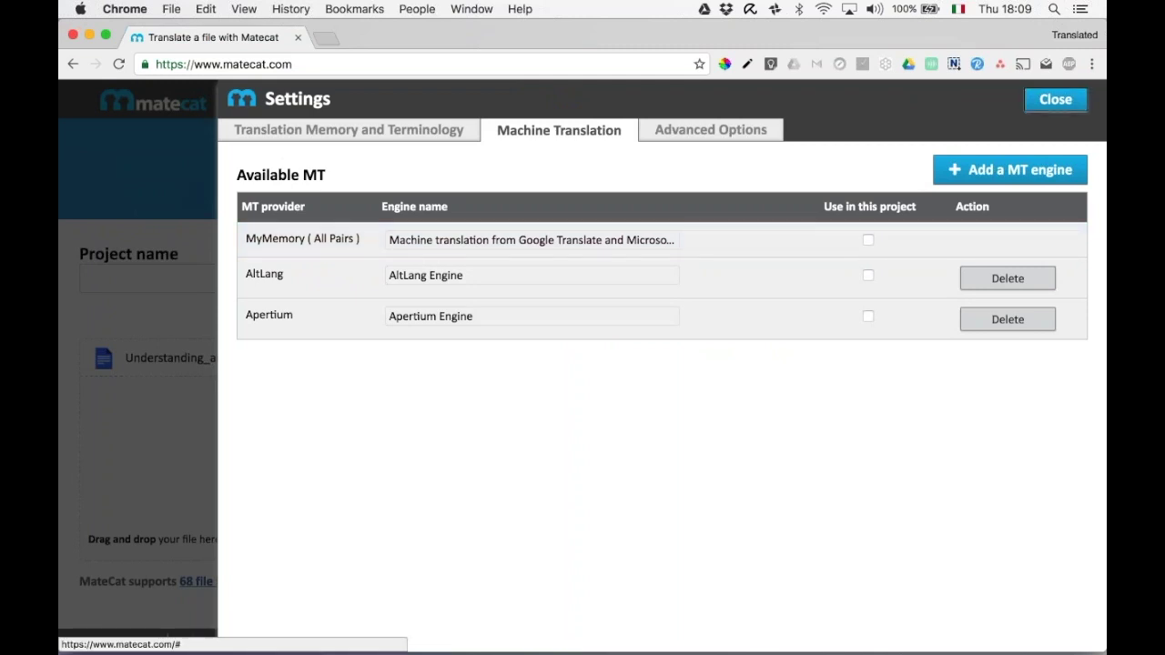
{"action": "left_click", "coordinate": [1056, 99]}
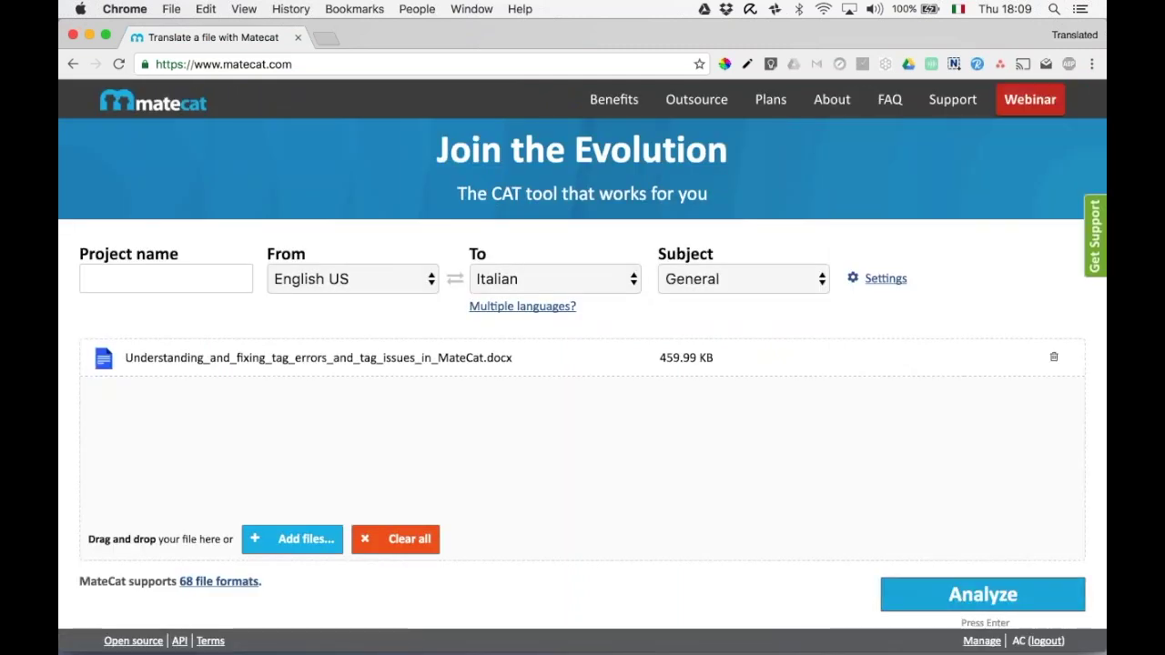
{"action": "left_click", "coordinate": [956, 595]}
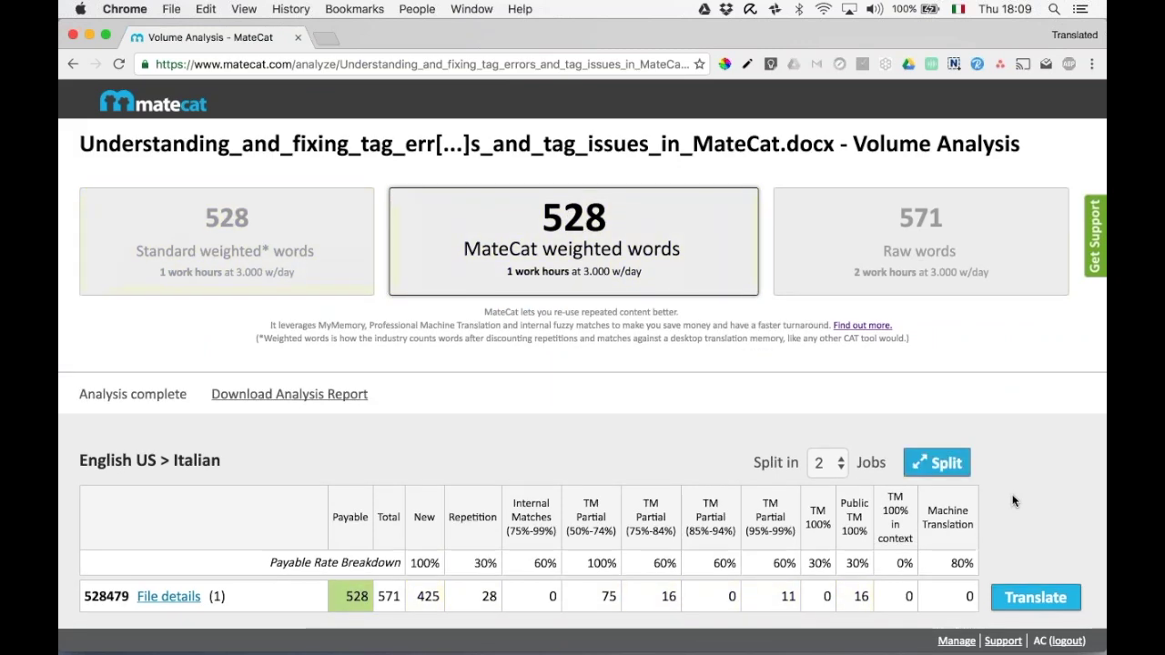
Scroll to the completed 528-word analysis and open the job's translate options.
{"action": "scroll", "coordinate": [1012, 494], "scroll_direction": "down", "scroll_amount": 2}
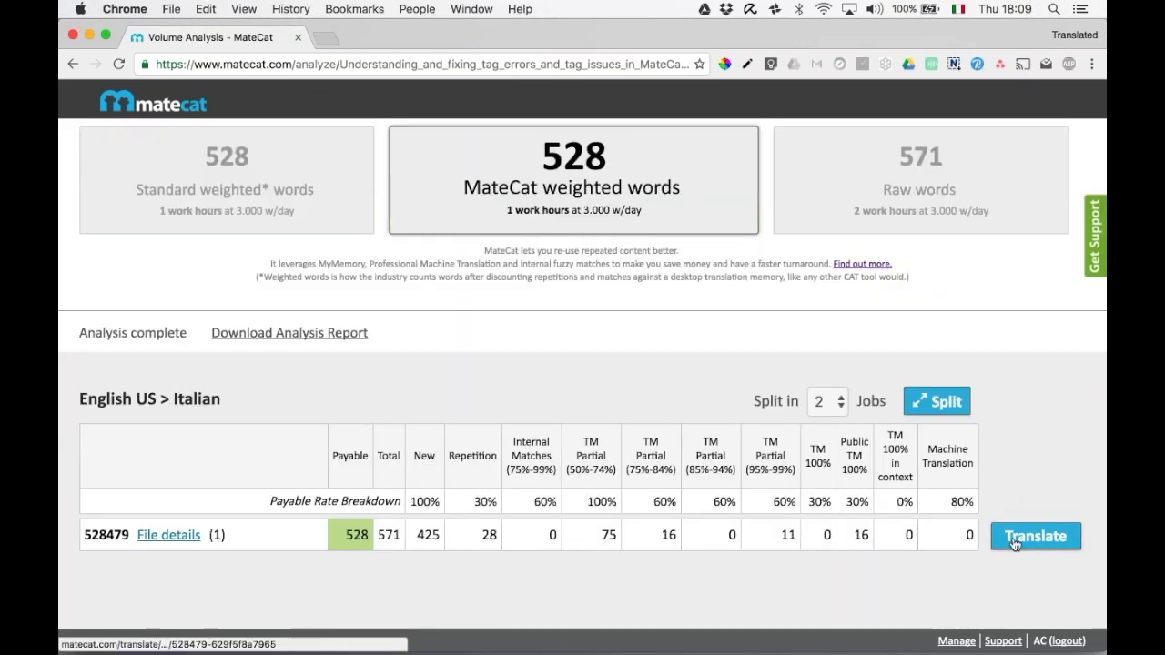
{"action": "left_click", "coordinate": [1035, 536]}
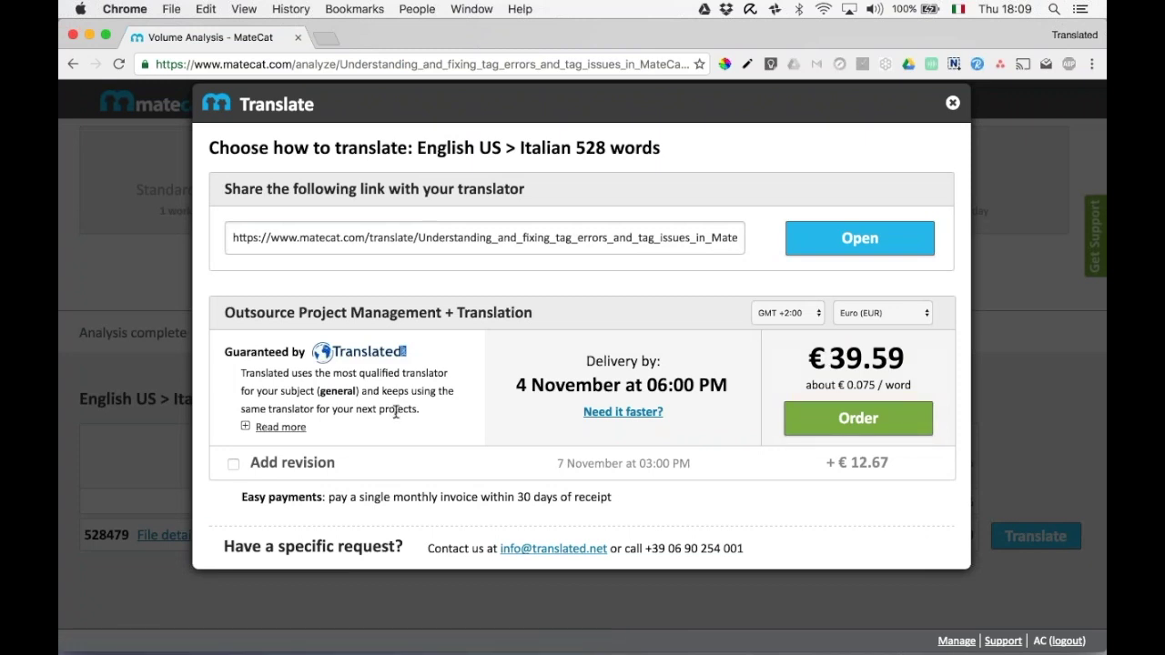
View the translator details and add revision to raise the outsourcing quote to €52.26, then close.
{"action": "left_click", "coordinate": [280, 427]}
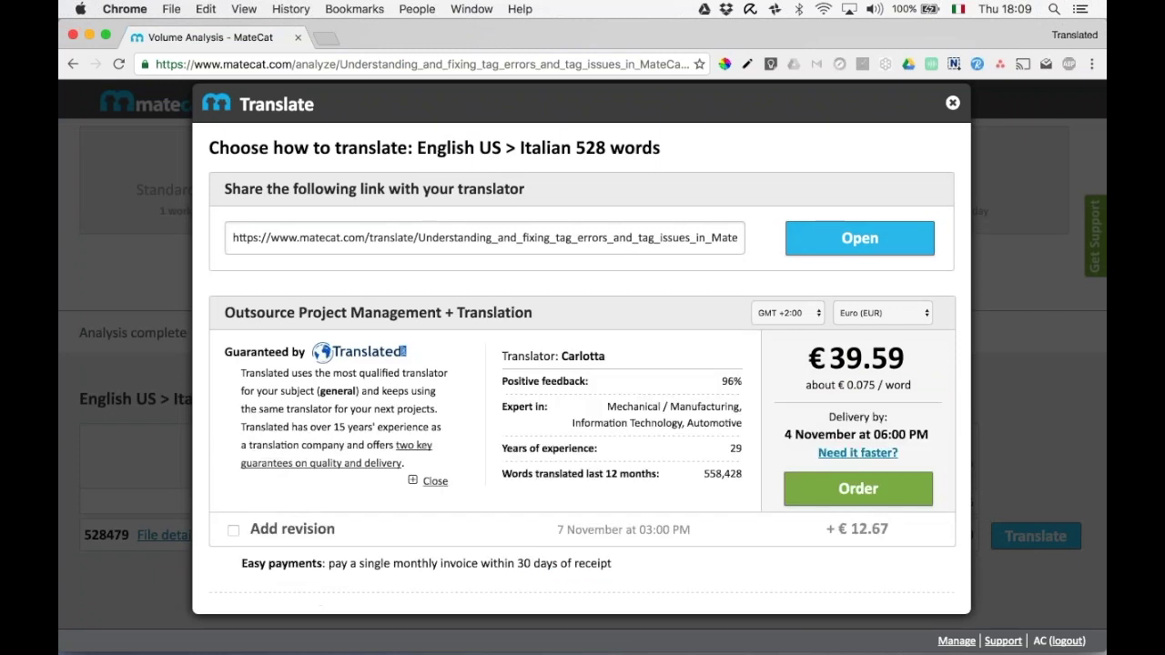
{"action": "scroll", "coordinate": [581, 369], "scroll_direction": "down", "scroll_amount": 1}
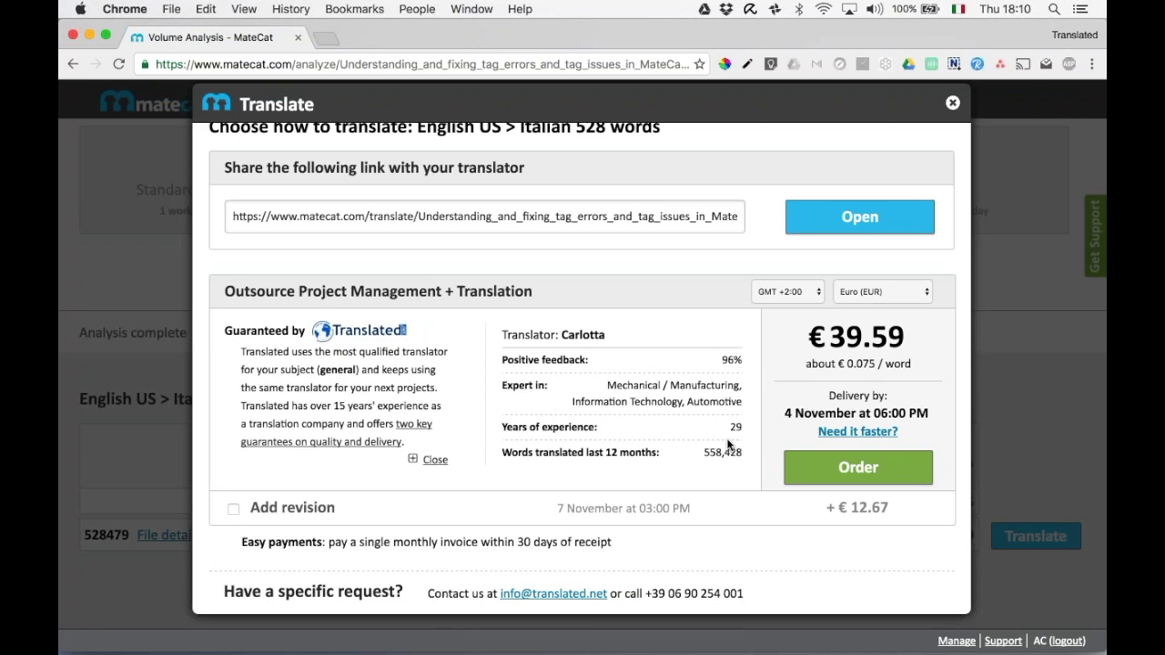
{"action": "left_click", "coordinate": [233, 509]}
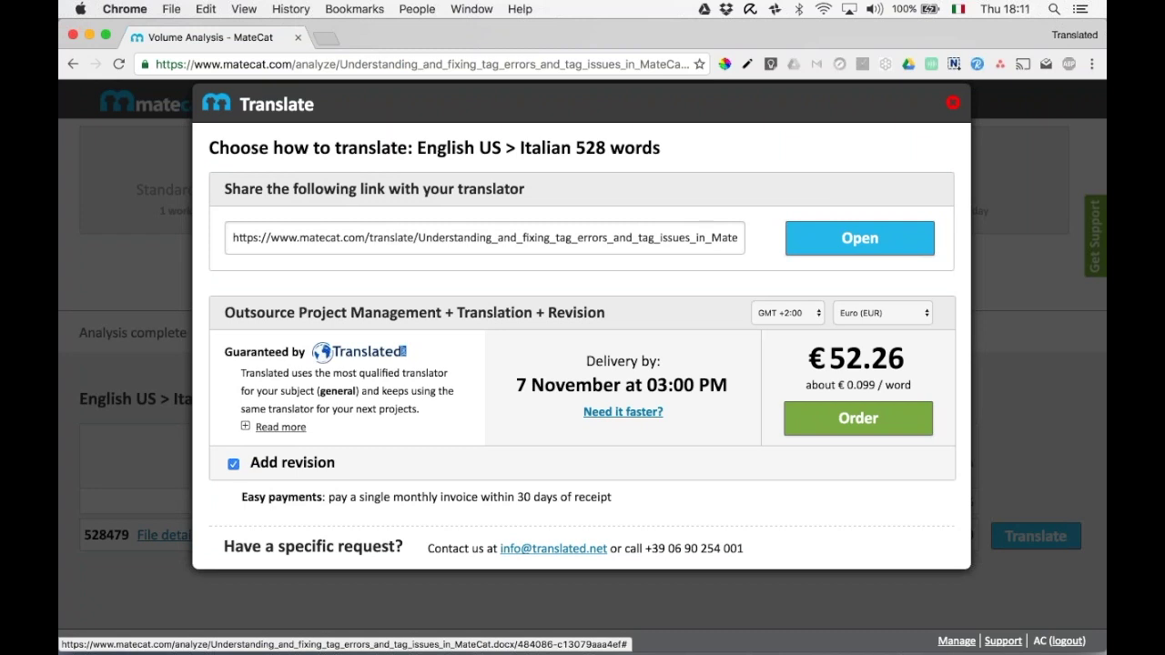
{"action": "left_click", "coordinate": [953, 103]}
Return to and reload the MateCat home page, then open the Projects List via Manage.
{"action": "scroll", "coordinate": [446, 195], "scroll_direction": "up", "scroll_amount": 2}
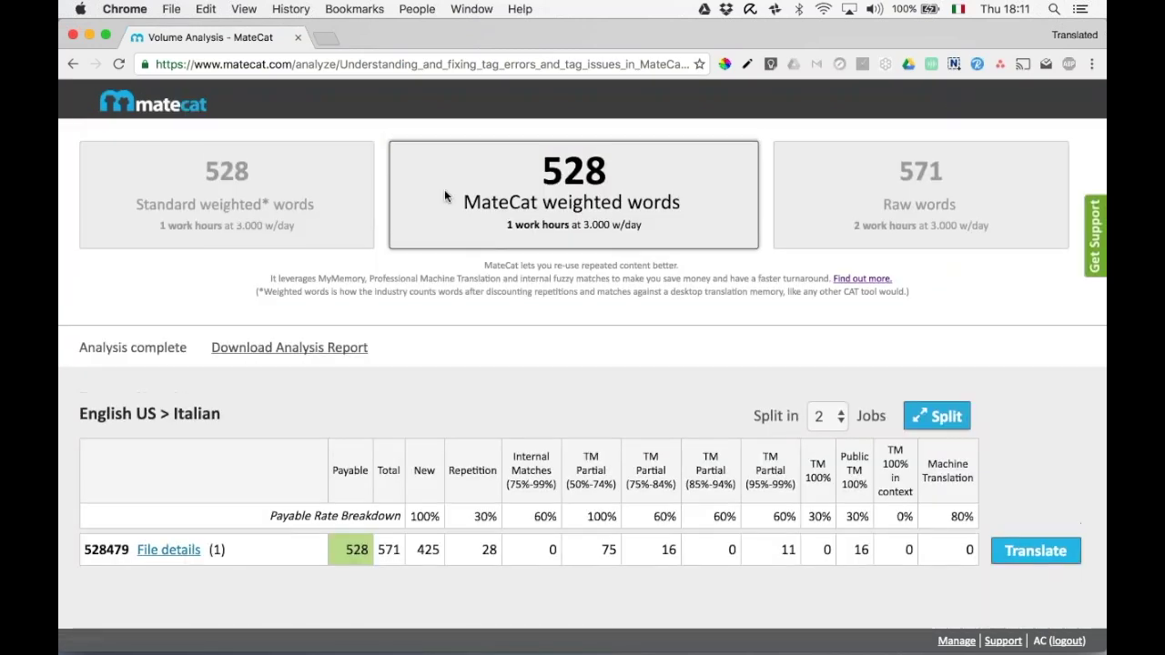
{"action": "left_click", "coordinate": [153, 110]}
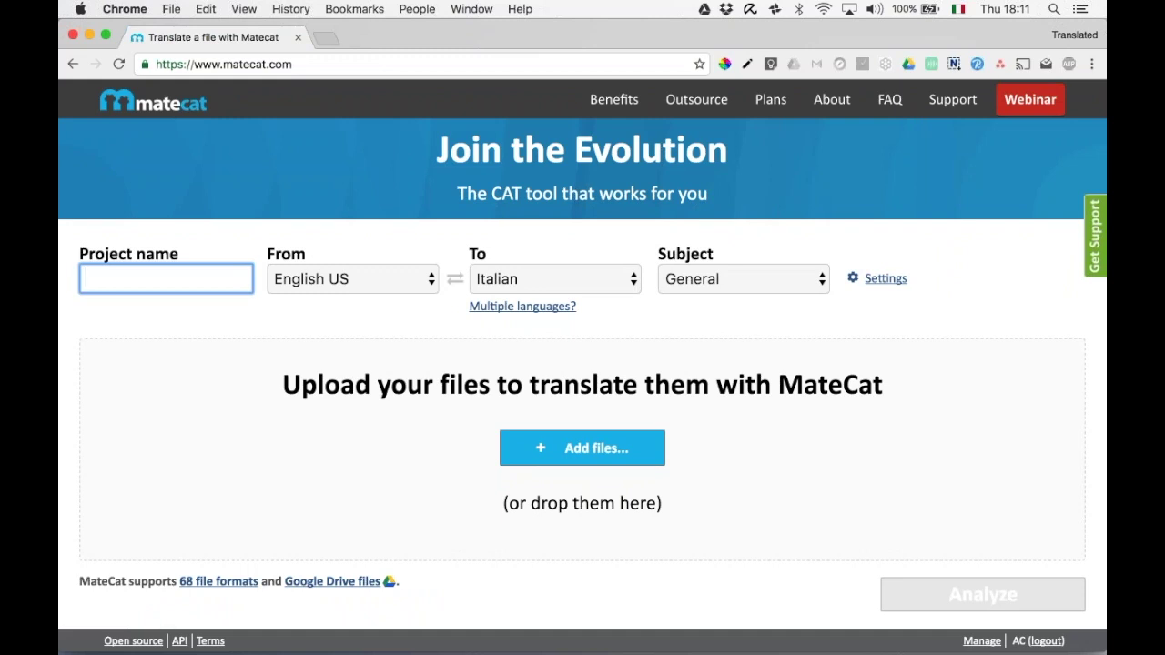
{"action": "left_click", "coordinate": [119, 66]}
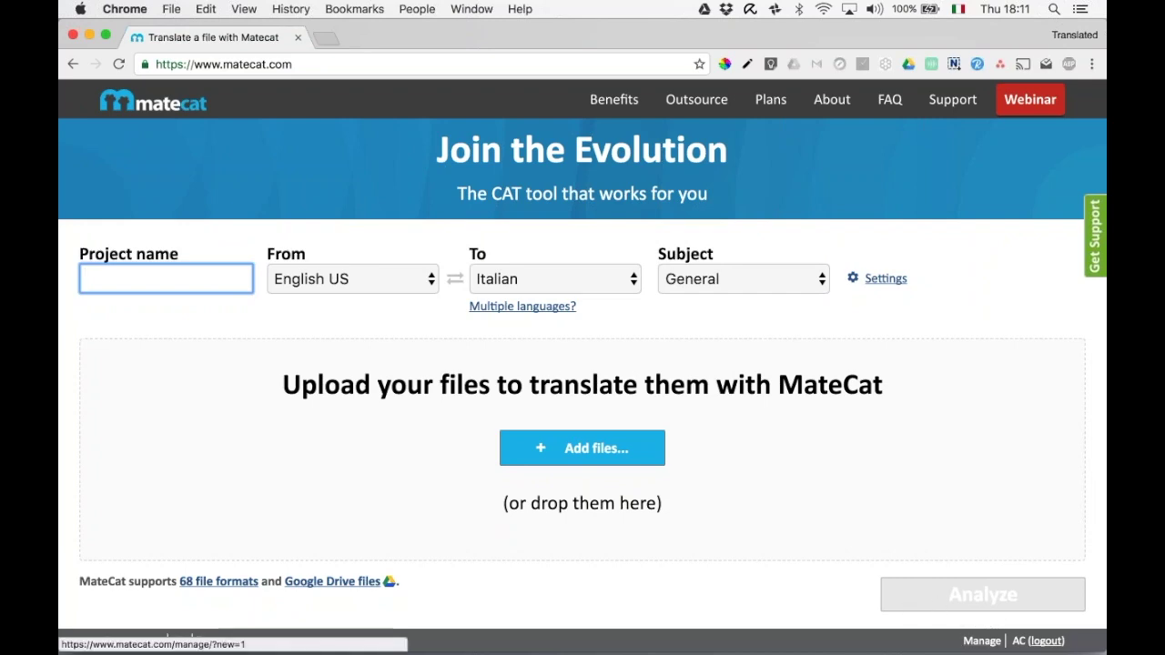
{"action": "left_click", "coordinate": [982, 641]}
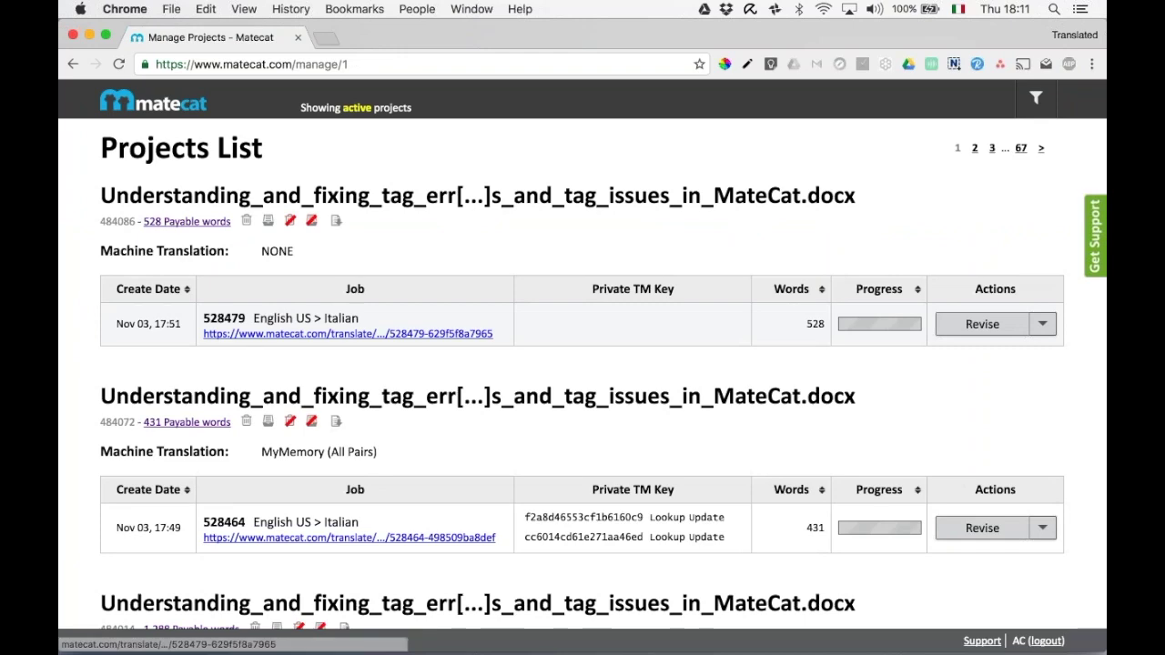
Open job 528479 in the editor and examine the translate and file-name parts of its URL.
{"action": "left_click", "coordinate": [348, 333]}
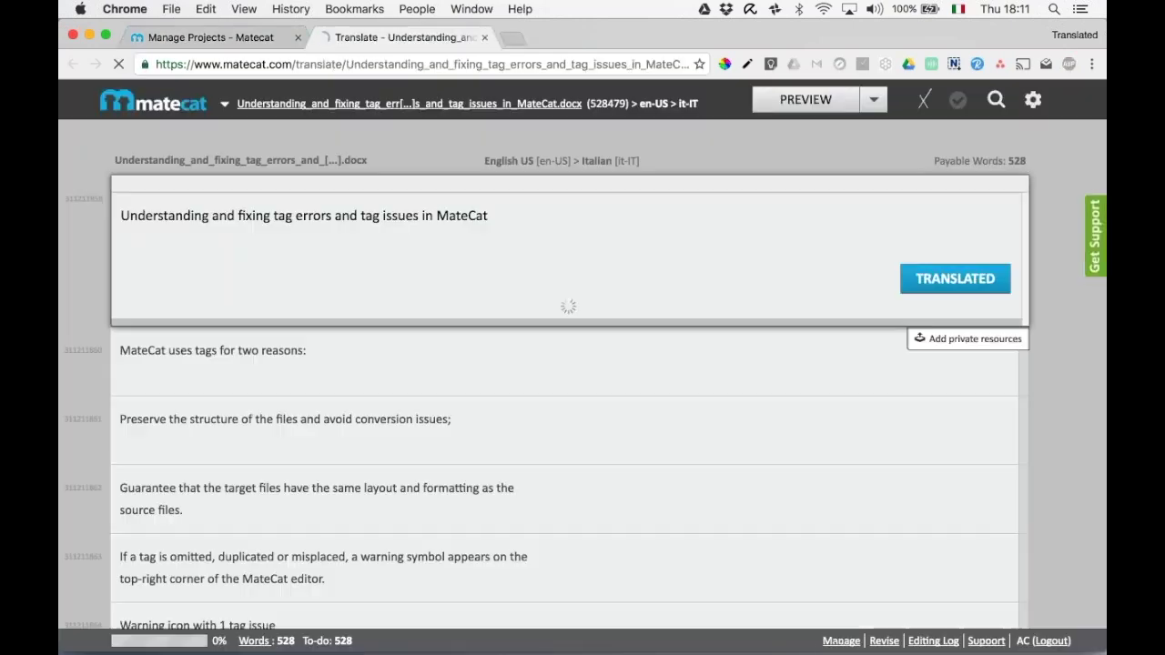
{"action": "key", "text": "super+l"}
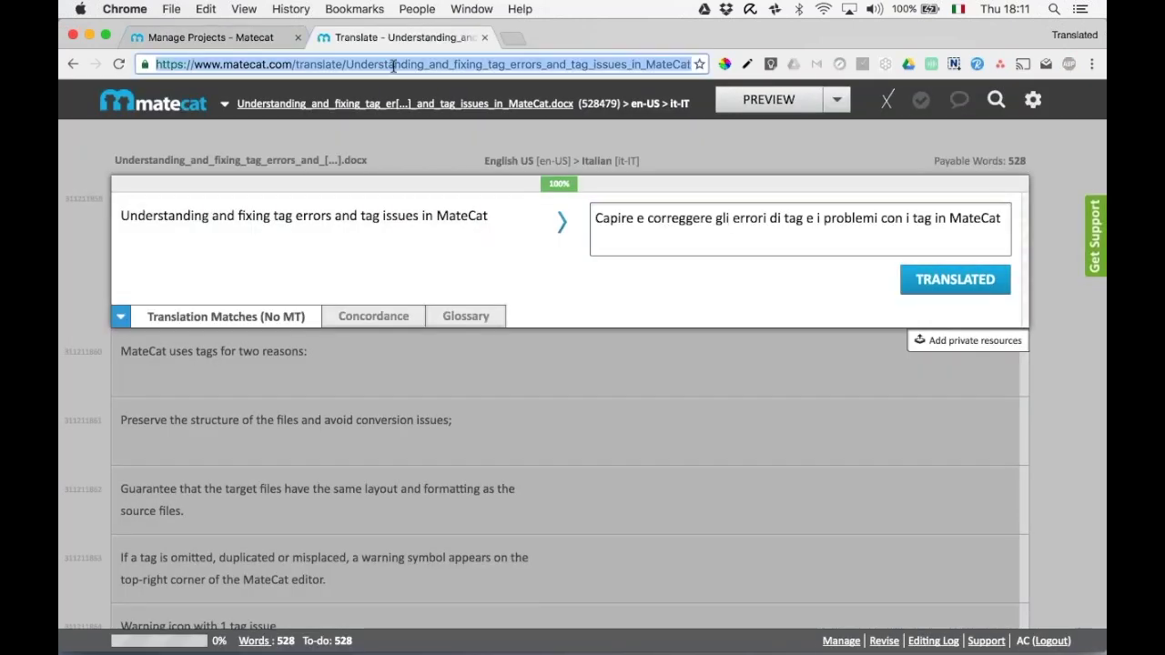
{"action": "left_click", "coordinate": [336, 66]}
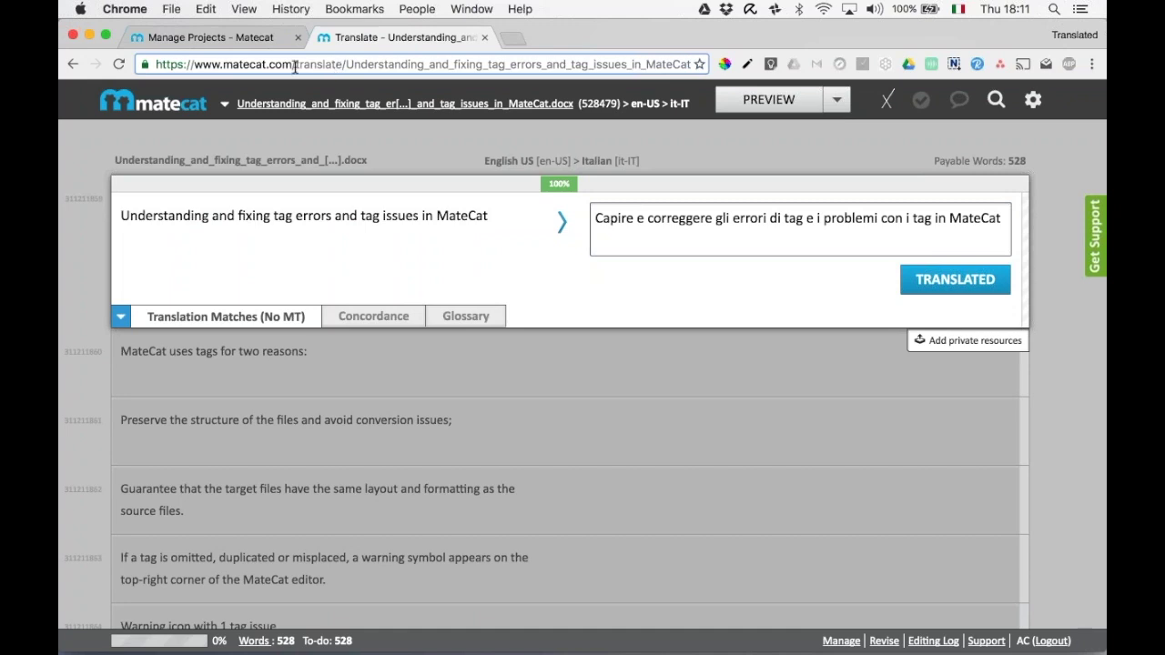
{"action": "double_click", "coordinate": [317, 64]}
{"action": "left_click", "coordinate": [347, 64]}
{"action": "key", "text": "shift+Right"}
{"action": "key", "text": "shift+Right"}
{"action": "key", "text": "shift+Right"}
{"action": "key", "text": "shift+Right"}
{"action": "key", "text": "shift+Right"}
{"action": "key", "text": "shift+Right"}
{"action": "key", "text": "shift+Right"}
{"action": "key", "text": "shift+Right"}
{"action": "key", "text": "shift+Right"}
{"action": "key", "text": "shift+Right"}
{"action": "key", "text": "shift+Right"}
{"action": "key", "text": "shift+Right"}
{"action": "key", "text": "shift+Right"}
{"action": "key", "text": "shift+Right"}
{"action": "key", "text": "shift+Right"}
{"action": "key", "text": "shift+Right"}
{"action": "key", "text": "shift+Right"}
{"action": "key", "text": "shift+Right"}
{"action": "key", "text": "shift+Right"}
{"action": "key", "text": "shift+Right"}
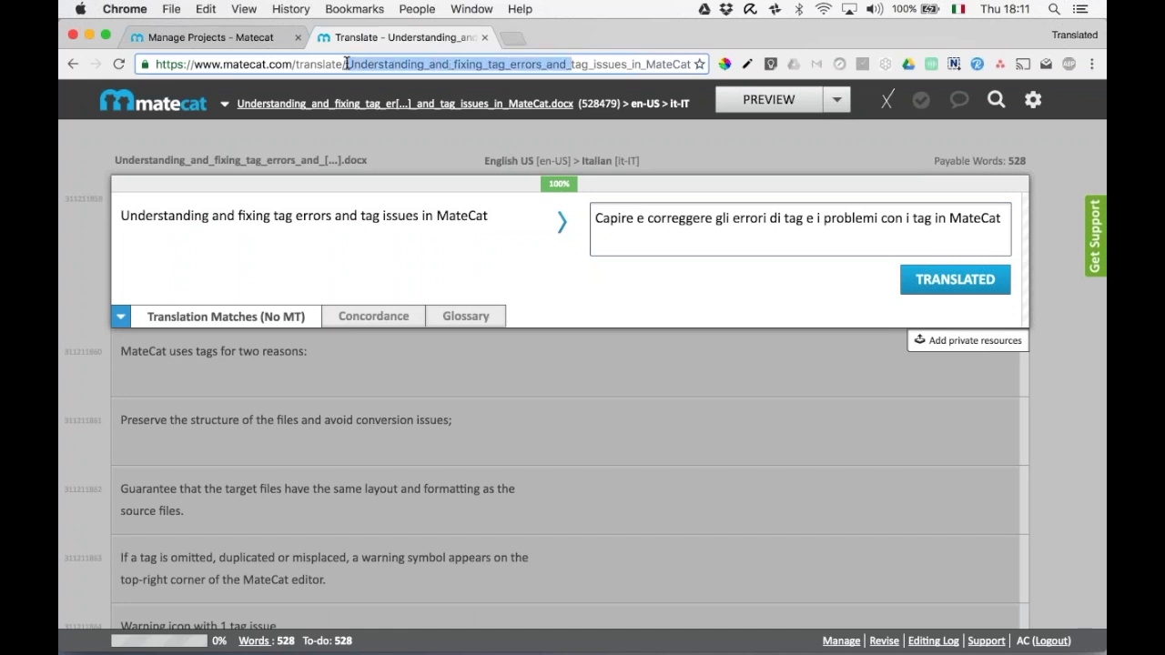
{"action": "key", "text": "shift+Right"}
{"action": "key", "text": "shift+Right"}
{"action": "key", "text": "shift+Right"}
{"action": "key", "text": "shift+Right"}
{"action": "key", "text": "shift+Right"}
{"action": "key", "text": "shift+Right"}
{"action": "key", "text": "shift+Right"}
{"action": "key", "text": "shift+Right"}
{"action": "key", "text": "shift+Right"}
{"action": "key", "text": "shift+Right"}
{"action": "key", "text": "shift+Right"}
{"action": "key", "text": "shift+Right"}
{"action": "key", "text": "shift+Right"}
{"action": "key", "text": "shift+Right"}
{"action": "key", "text": "shift+Right"}
{"action": "key", "text": "shift+Right"}
{"action": "key", "text": "shift+Right"}
{"action": "key", "text": "shift+Right"}
{"action": "key", "text": "shift+Right"}
{"action": "key", "text": "shift+Right"}
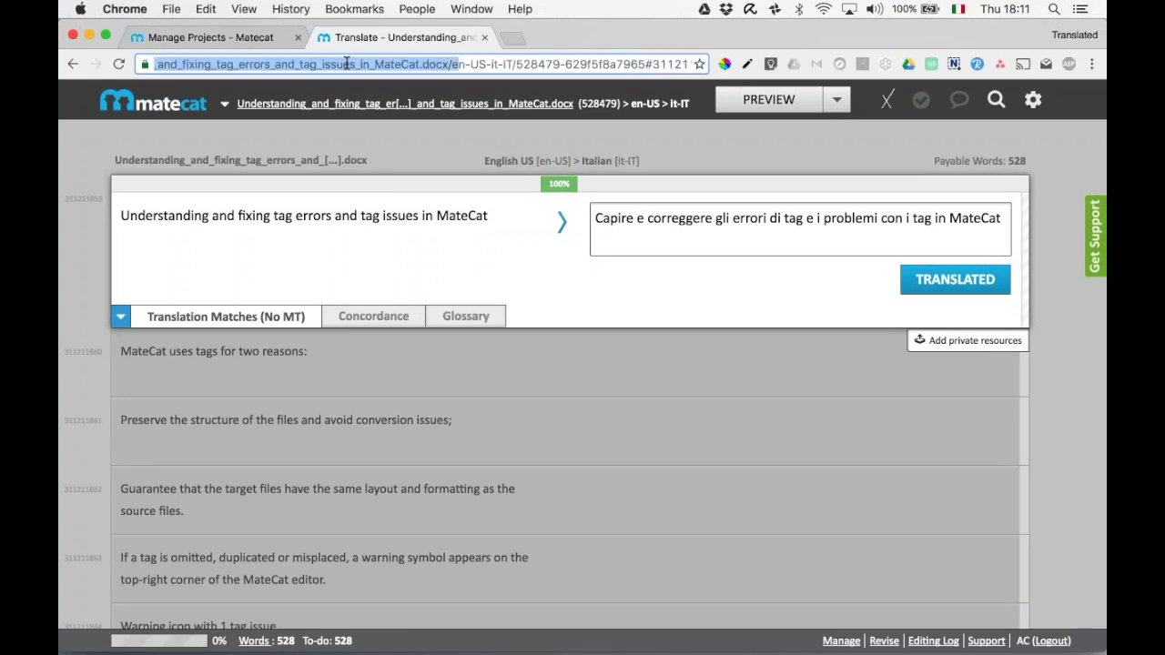
{"action": "key", "text": "shift+Left"}
{"action": "key", "text": "shift+Left"}
{"action": "key", "text": "shift+Left"}
{"action": "key", "text": "shift+Left"}
Highlight the en-US-it-IT pair, job id 528479 and password in the URL, then open Settings.
{"action": "left_click", "coordinate": [452, 63]}
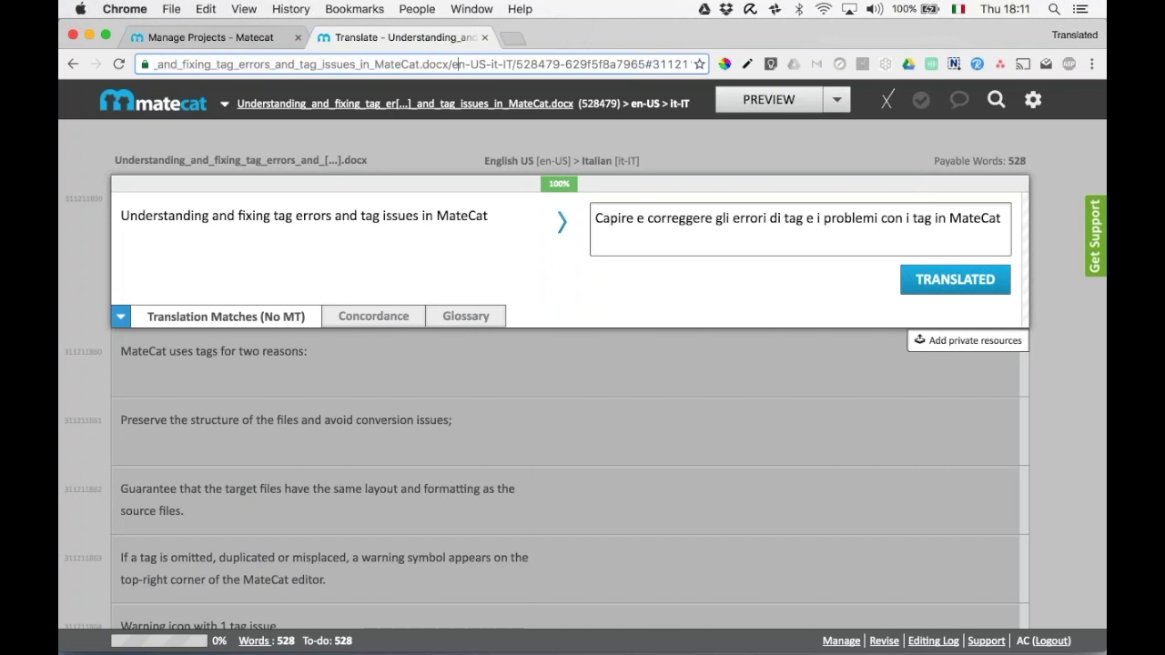
{"action": "key", "text": "shift+Right"}
{"action": "key", "text": "shift+Right"}
{"action": "key", "text": "shift+Right"}
{"action": "key", "text": "shift+Right"}
{"action": "key", "text": "shift+Right"}
{"action": "key", "text": "shift+Right"}
{"action": "key", "text": "shift+Right"}
{"action": "key", "text": "shift+Right"}
{"action": "key", "text": "shift+Right"}
{"action": "key", "text": "shift+Right"}
{"action": "key", "text": "shift+Right"}
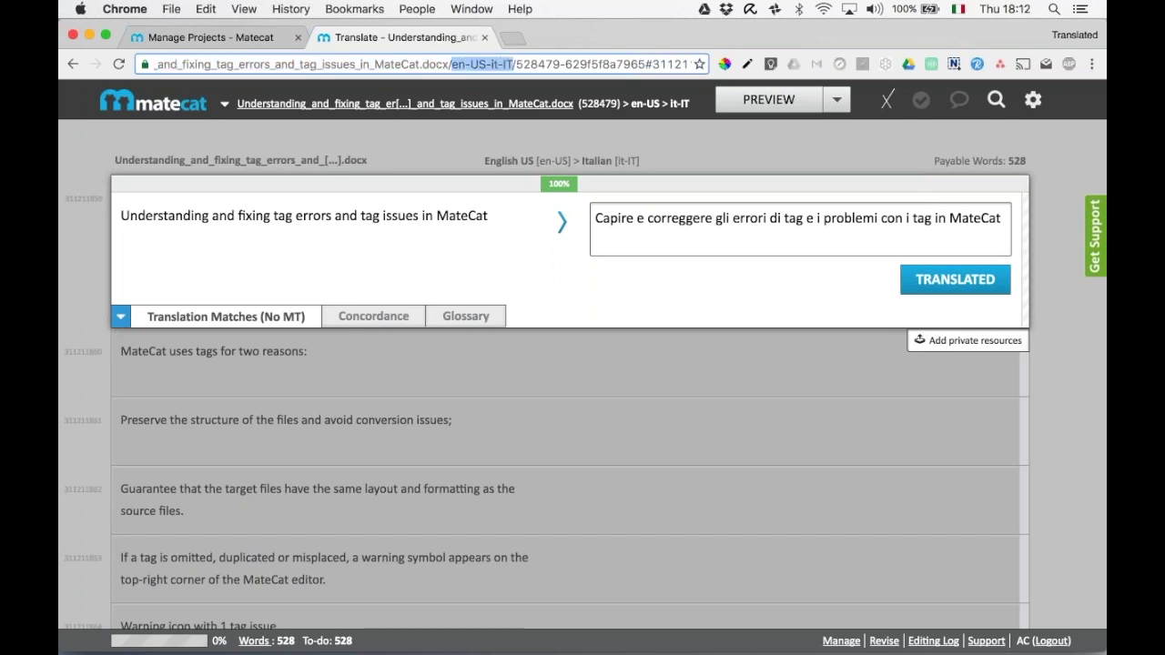
{"action": "double_click", "coordinate": [541, 66]}
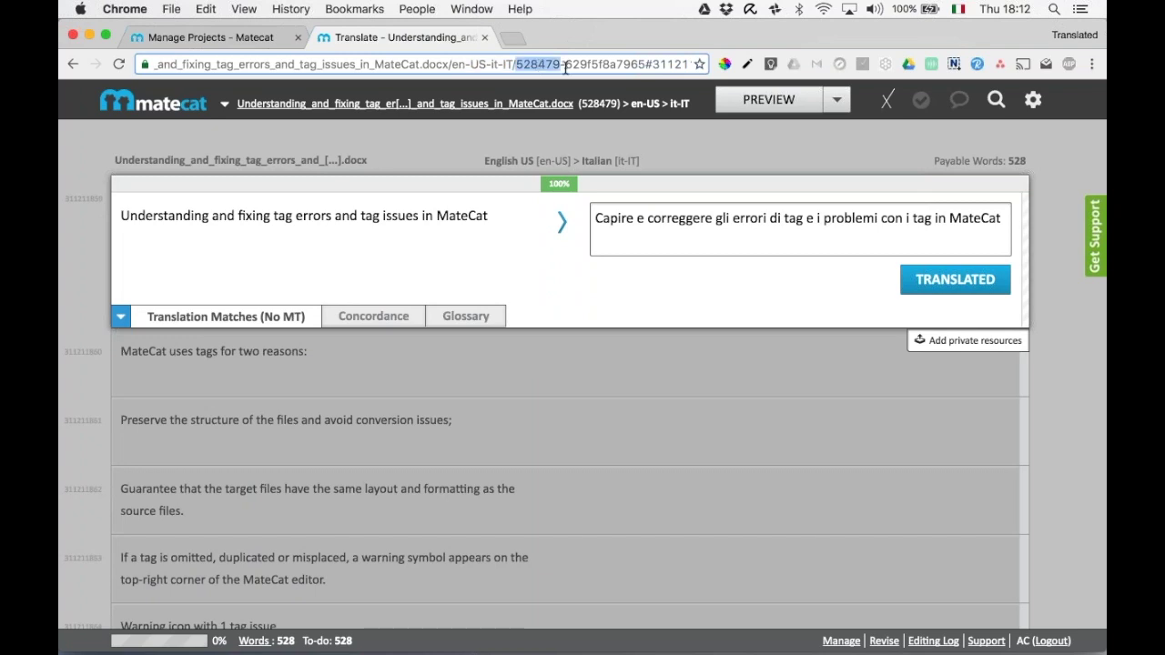
{"action": "double_click", "coordinate": [577, 66]}
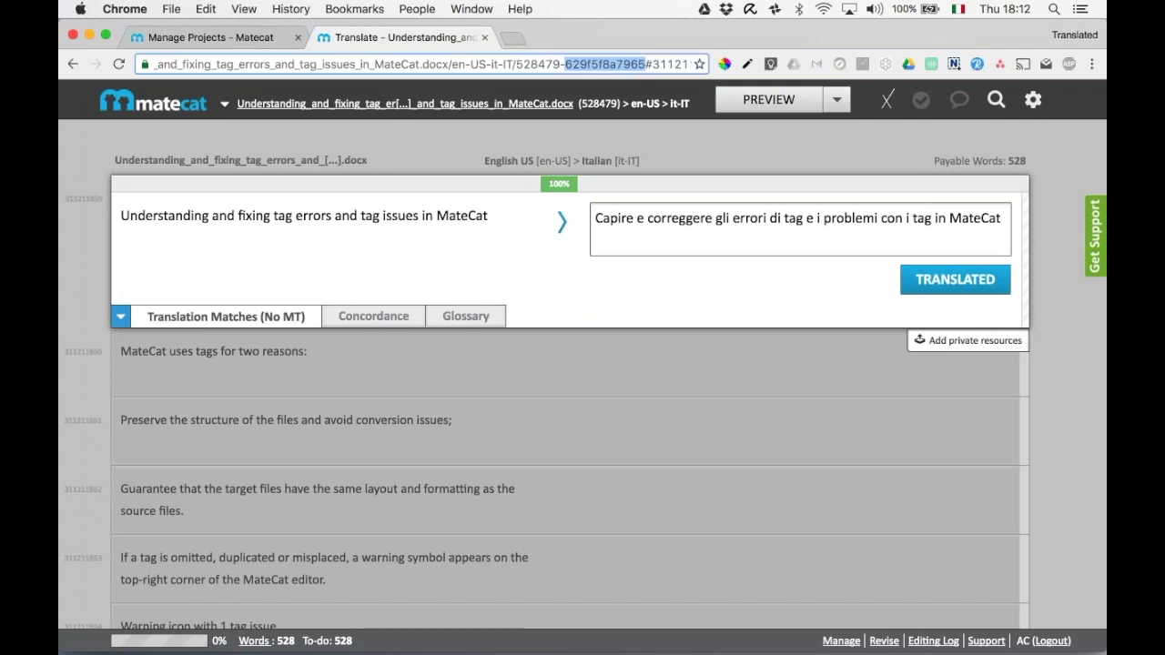
{"action": "left_click", "coordinate": [587, 65]}
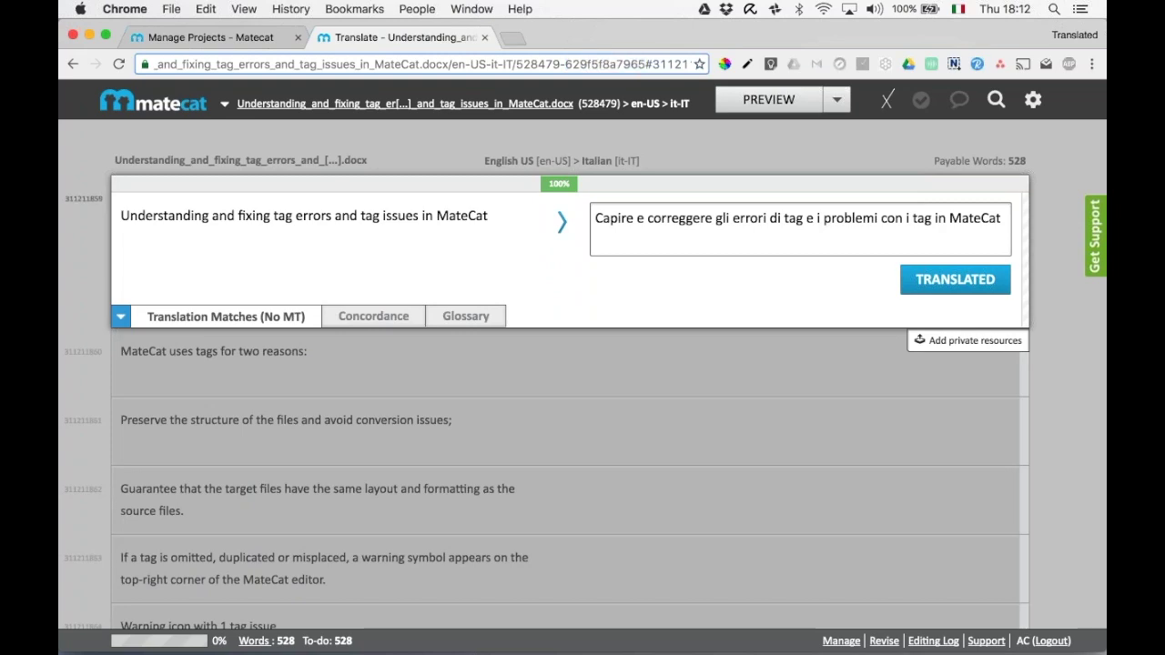
{"action": "left_click", "coordinate": [944, 343]}
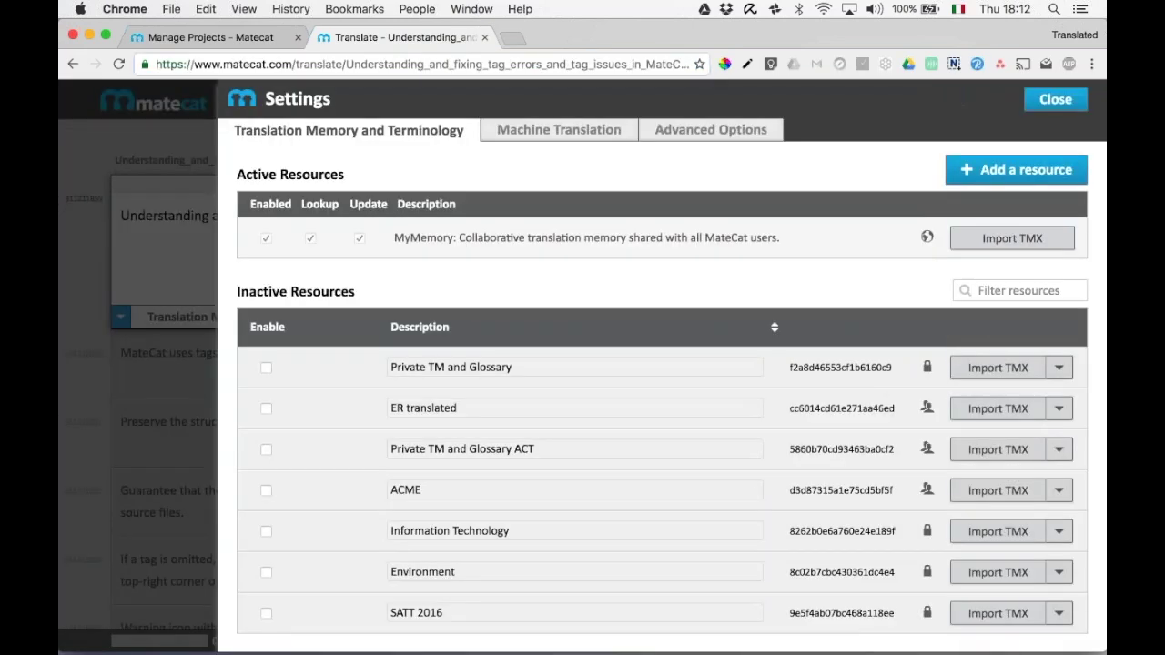
Enable Private TM and Glossary for the job, review the Machine Translation engines, and close settings.
{"action": "left_click", "coordinate": [266, 366]}
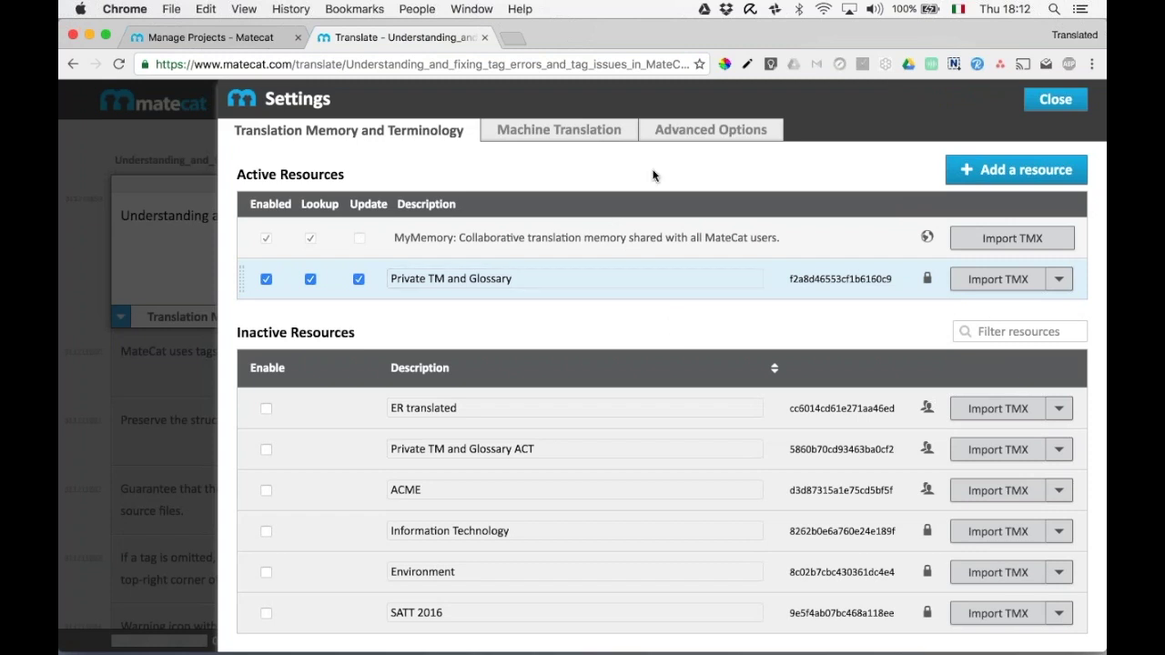
{"action": "left_click", "coordinate": [608, 137]}
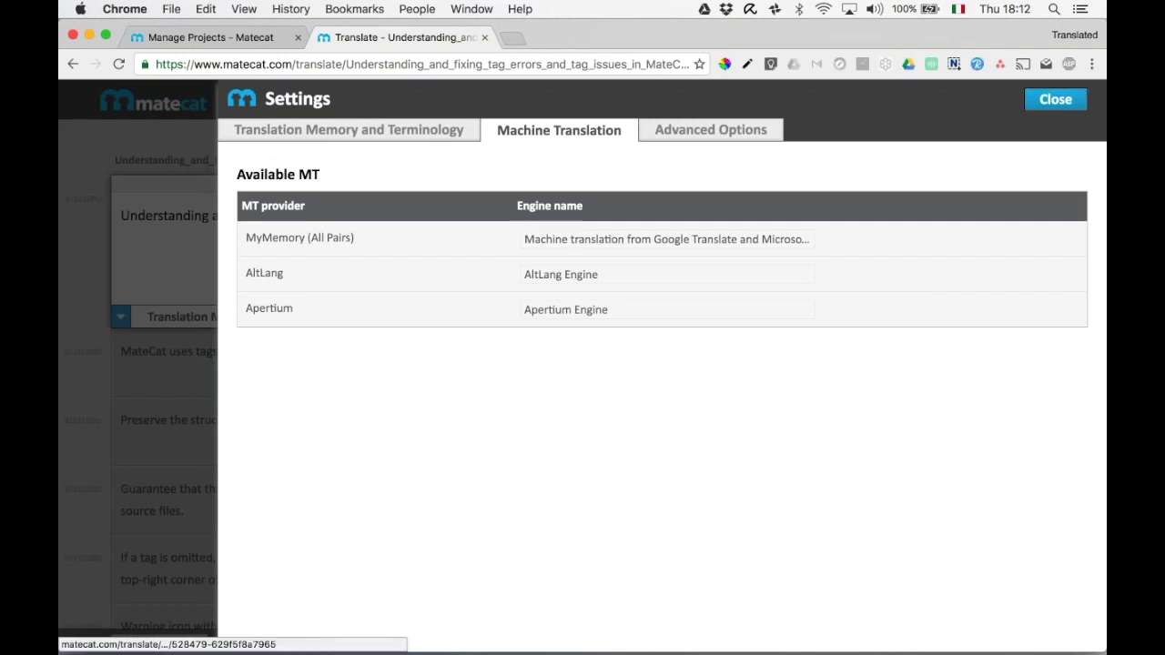
{"action": "left_click", "coordinate": [1055, 98]}
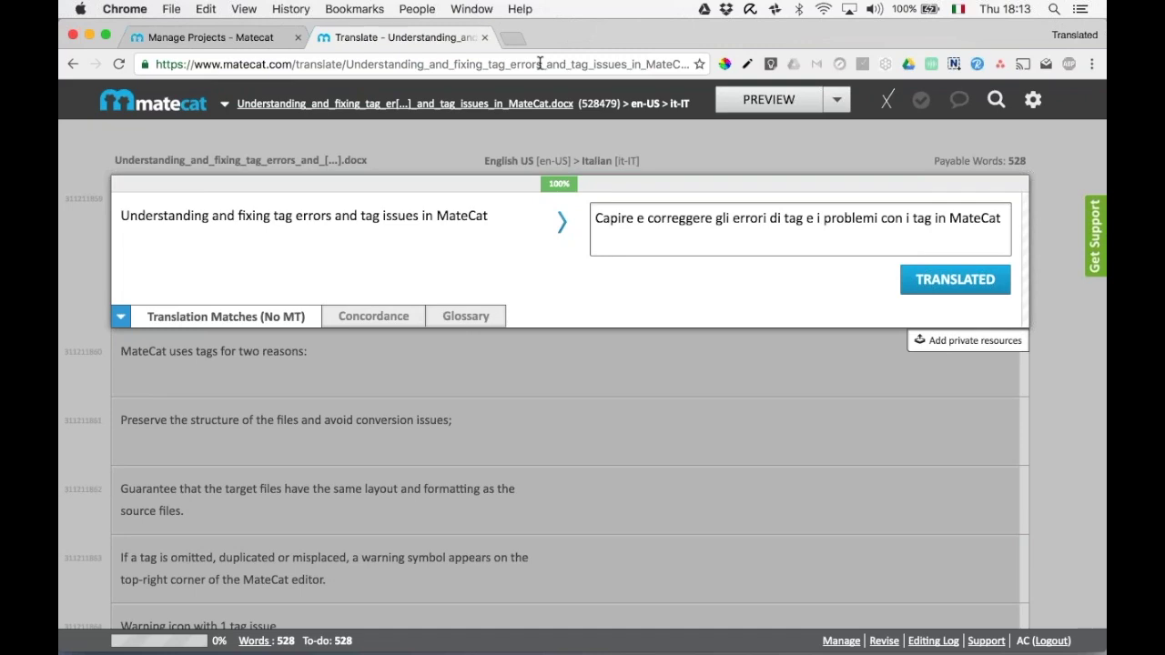
Close the editor tab and scroll the Projects List down to the third project's job 528479.
{"action": "left_click", "coordinate": [485, 37]}
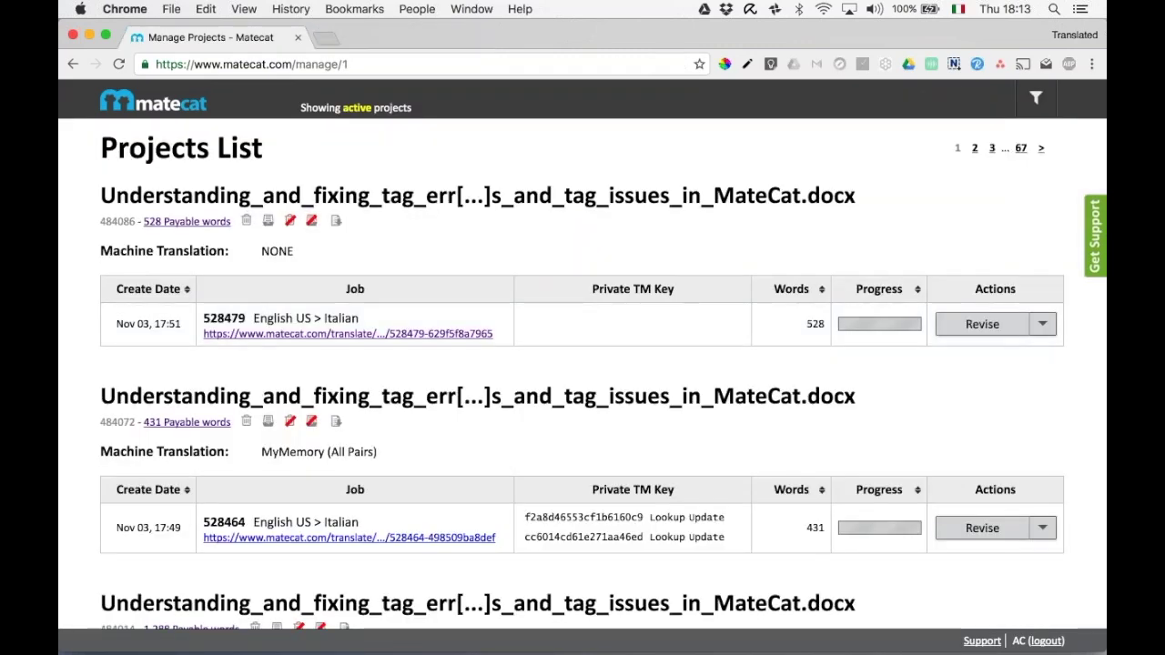
{"action": "scroll", "coordinate": [583, 364], "scroll_direction": "down", "scroll_amount": 9}
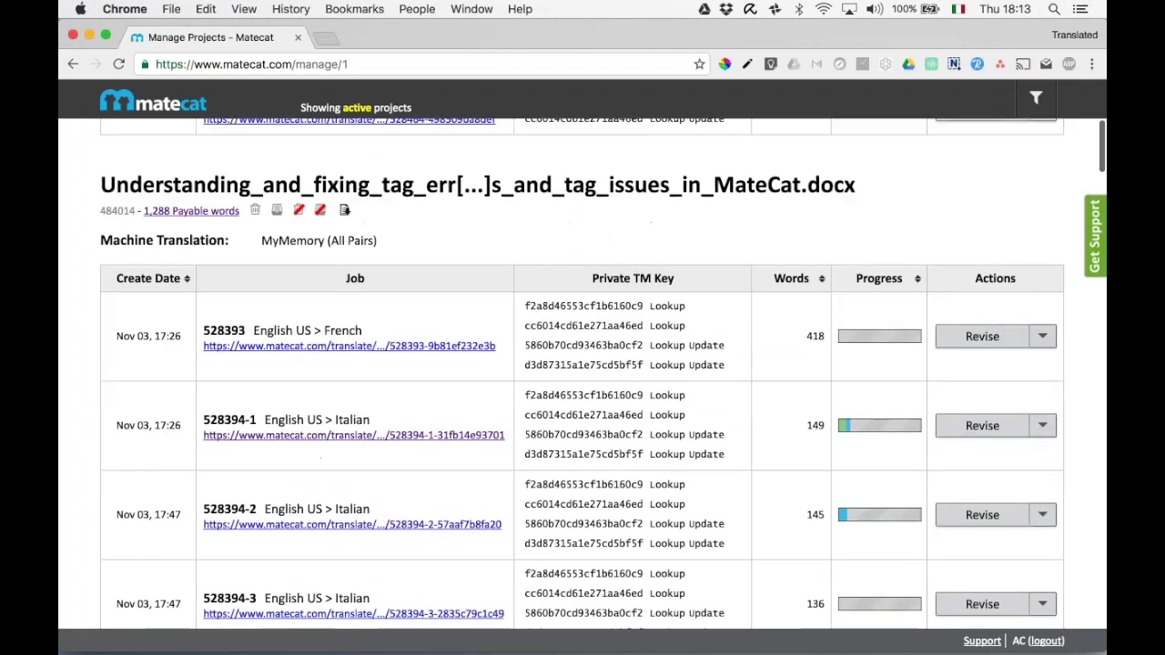
Open project 484014's Activity Log and scroll through its Analyze, Translate and Revise entries.
{"action": "left_click", "coordinate": [346, 212]}
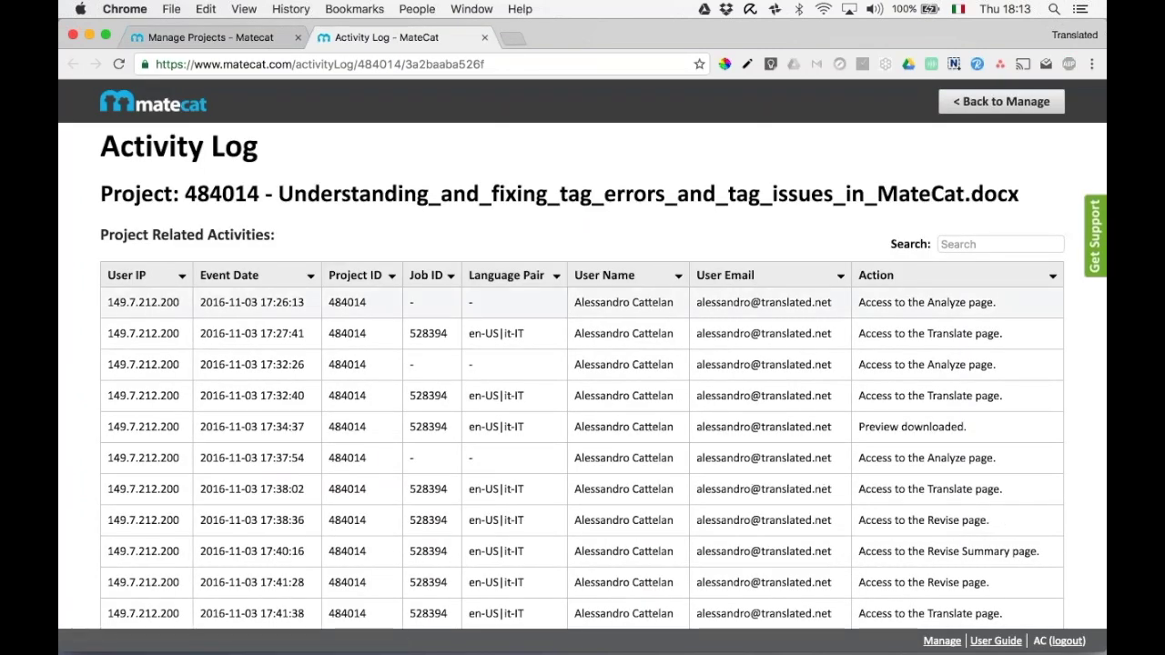
{"action": "scroll", "coordinate": [583, 291], "scroll_direction": "down", "scroll_amount": 5}
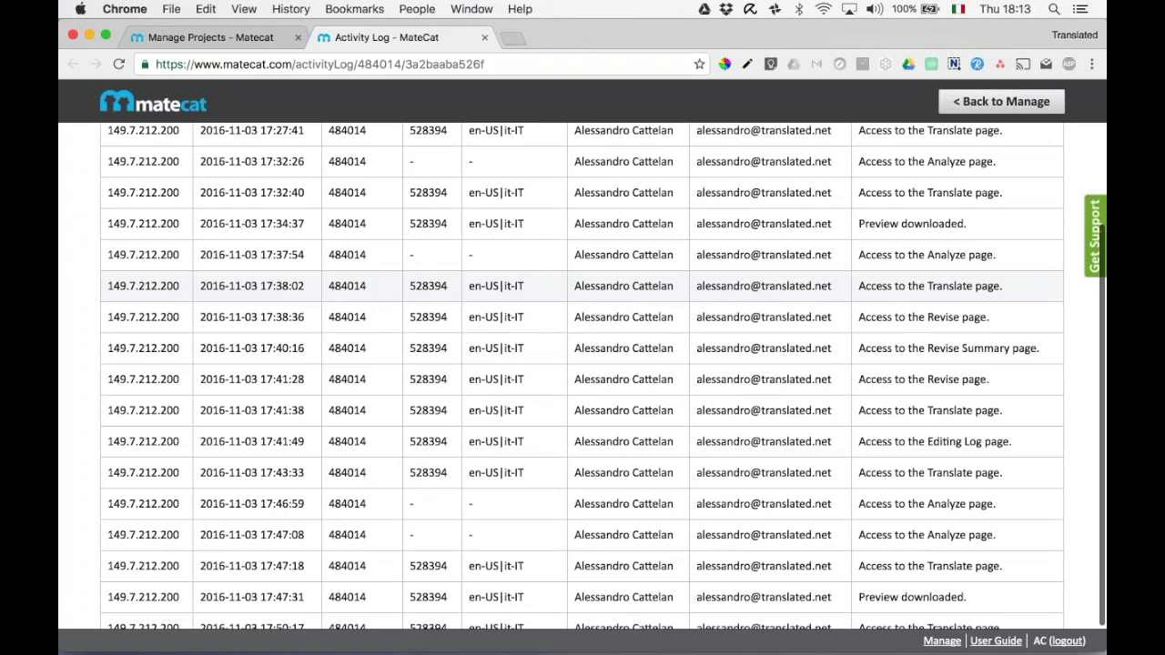
{"action": "scroll", "coordinate": [952, 238], "scroll_direction": "up", "scroll_amount": 3}
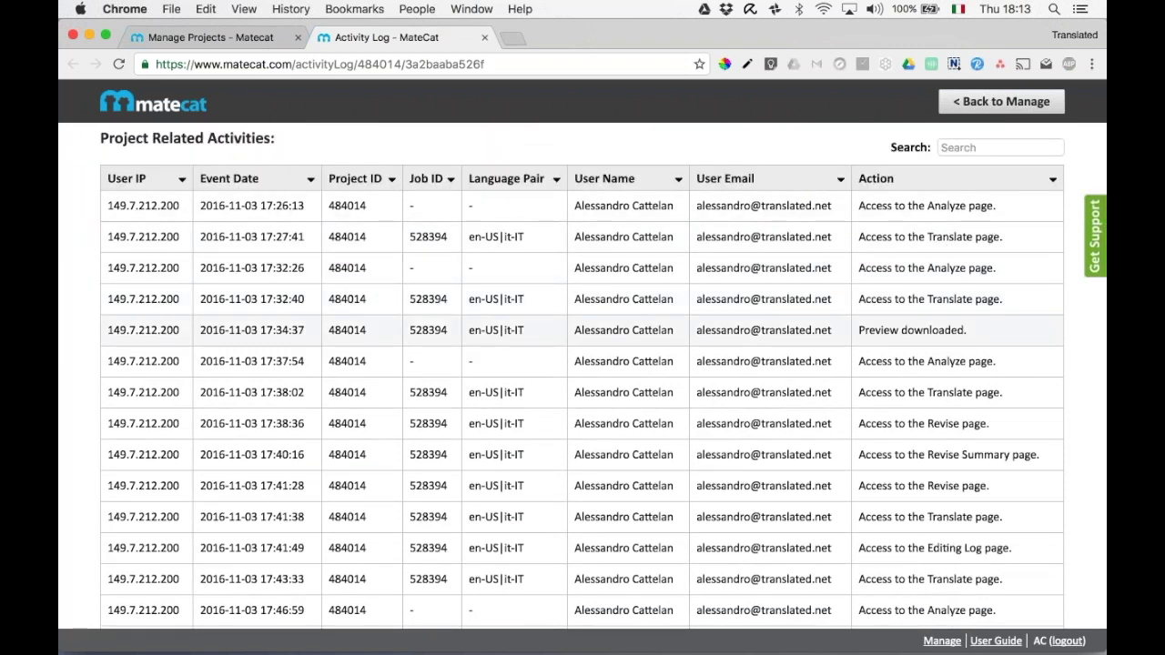
{"action": "scroll", "coordinate": [955, 392], "scroll_direction": "down", "scroll_amount": 1}
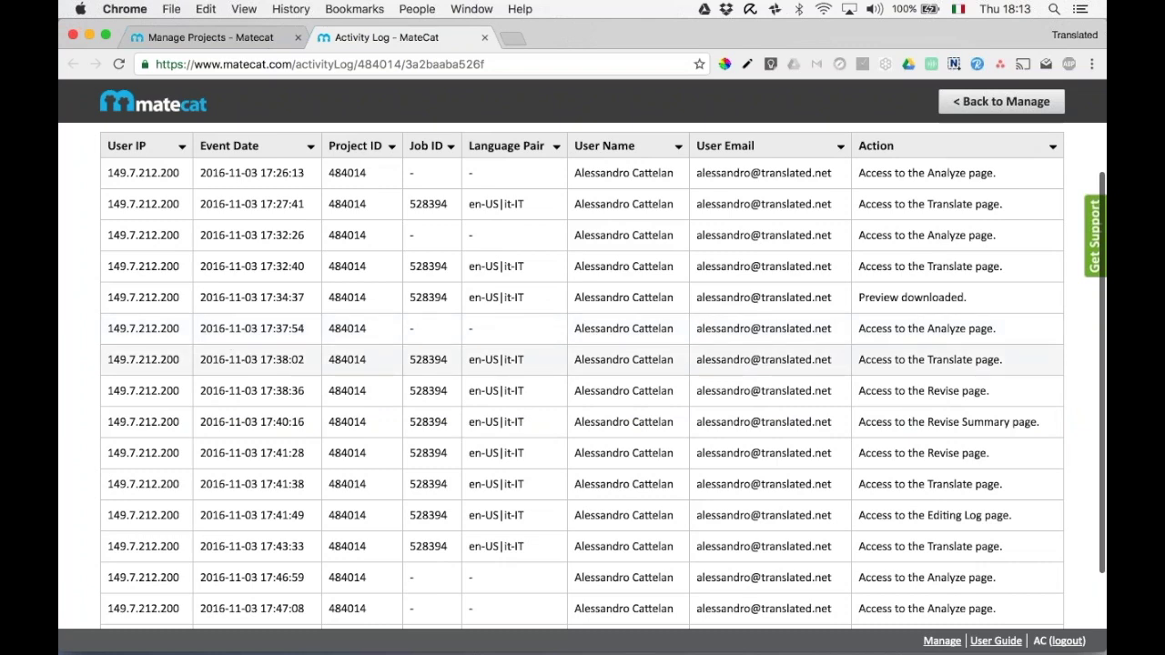
{"action": "scroll", "coordinate": [583, 373], "scroll_direction": "down", "scroll_amount": 3}
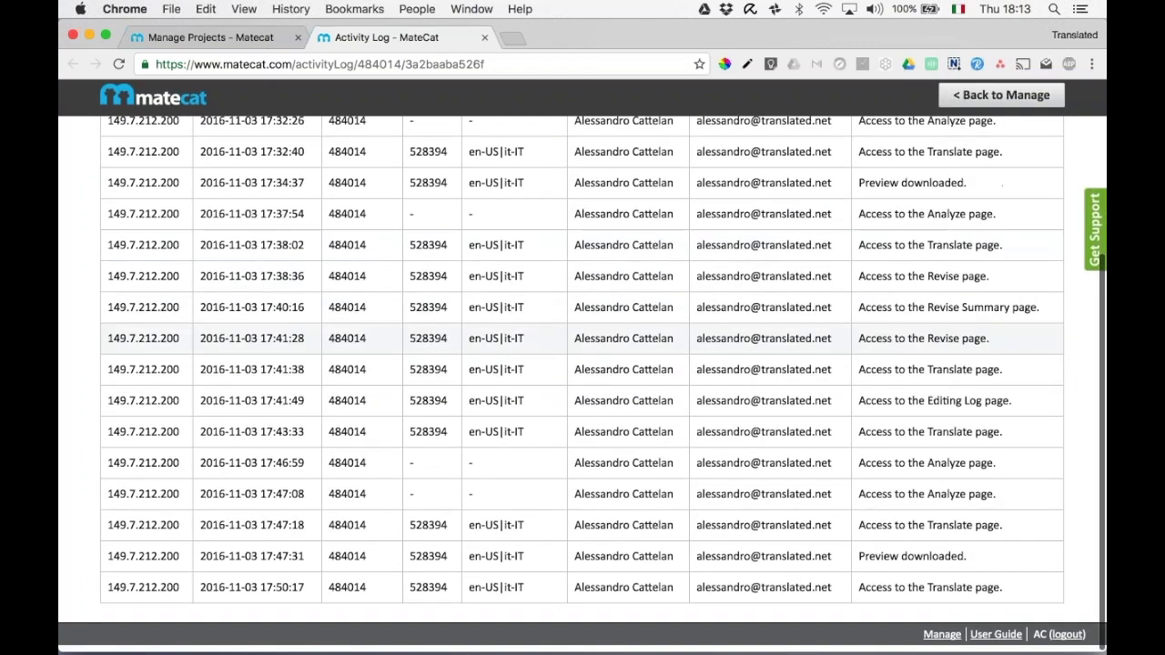
{"action": "scroll", "coordinate": [583, 373], "scroll_direction": "up", "scroll_amount": 6}
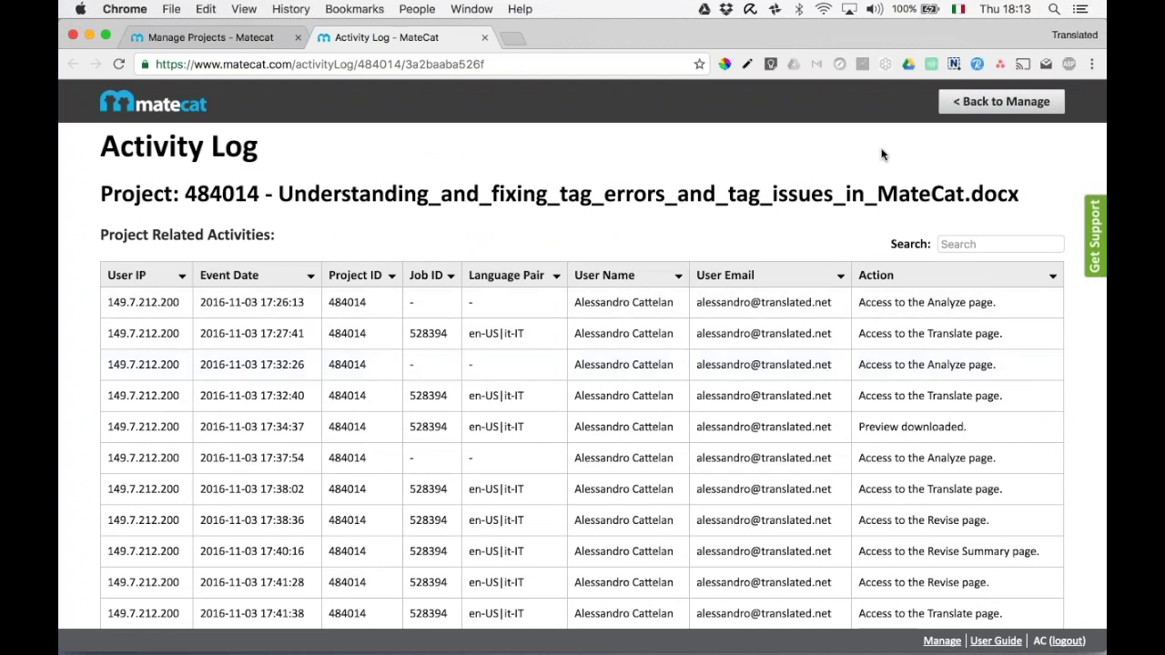
Return via Back to Manage and the logo to the home page, close the extra tab, reload, and open the API docs.
{"action": "left_click", "coordinate": [992, 107]}
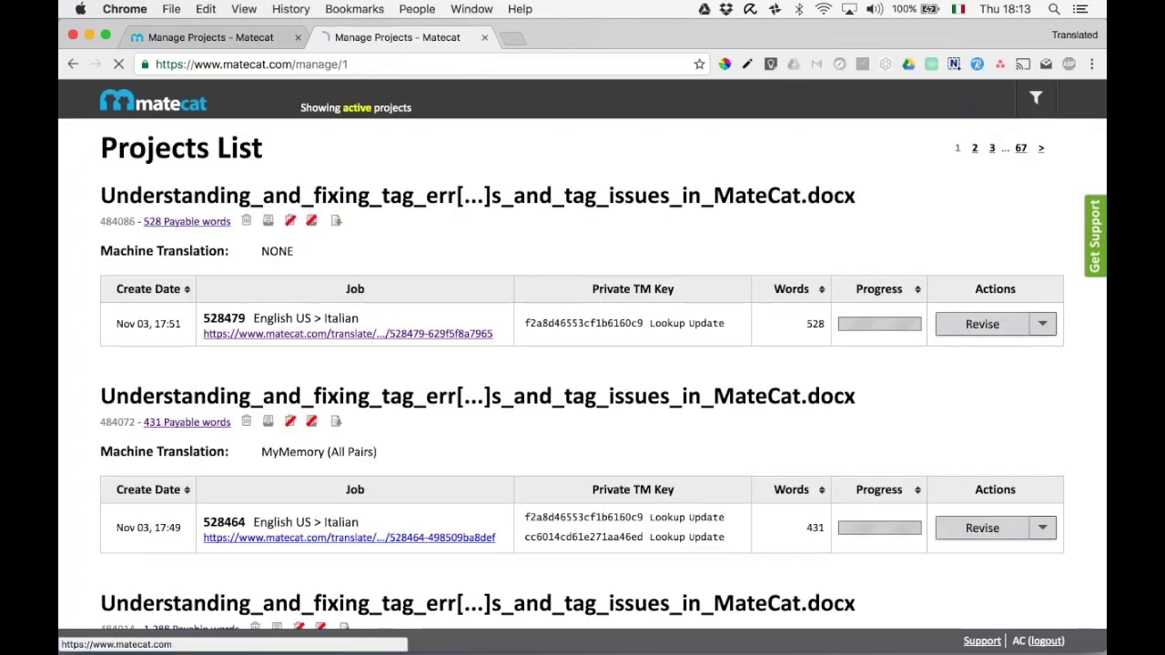
{"action": "left_click", "coordinate": [153, 102]}
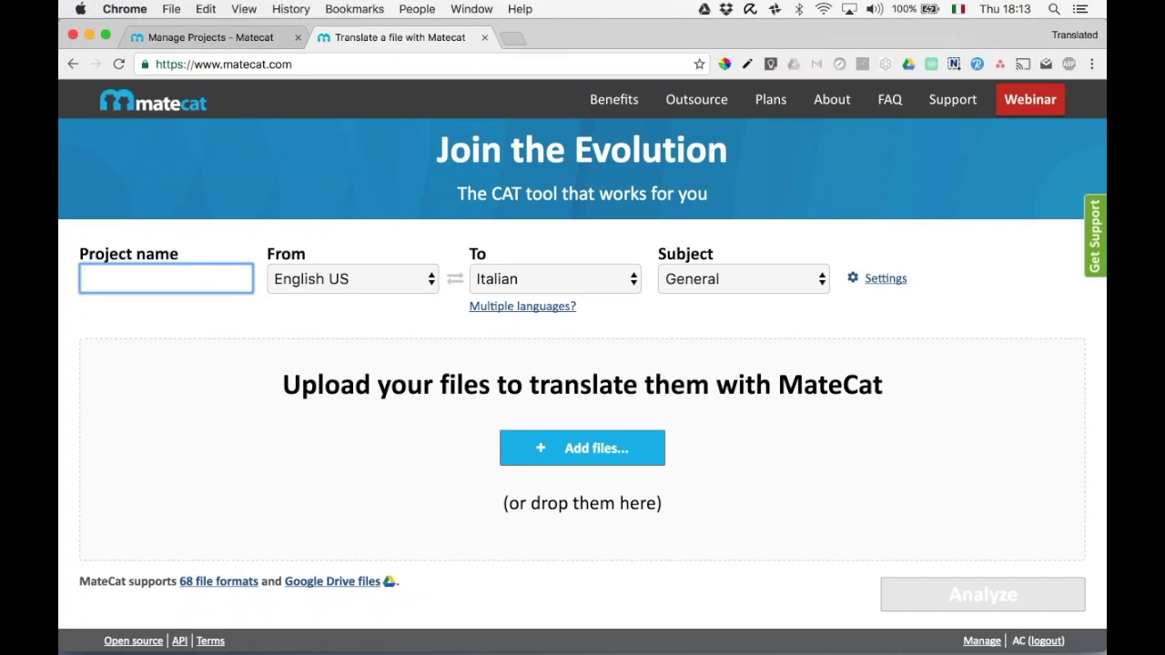
{"action": "left_click", "coordinate": [298, 37]}
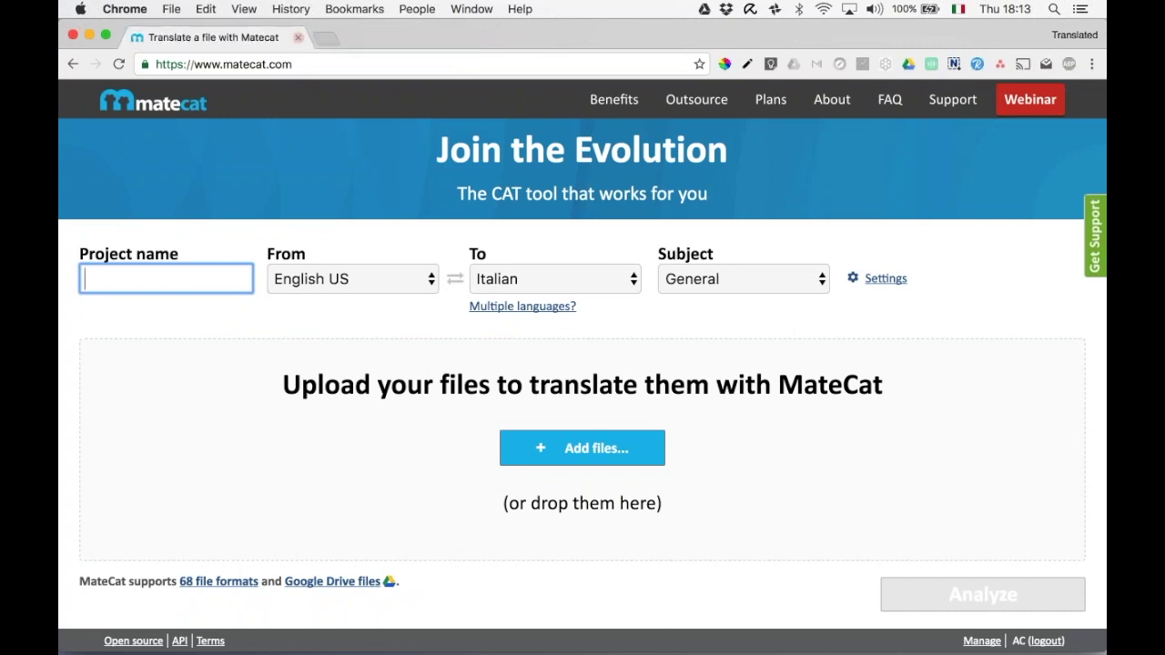
{"action": "left_click", "coordinate": [119, 65]}
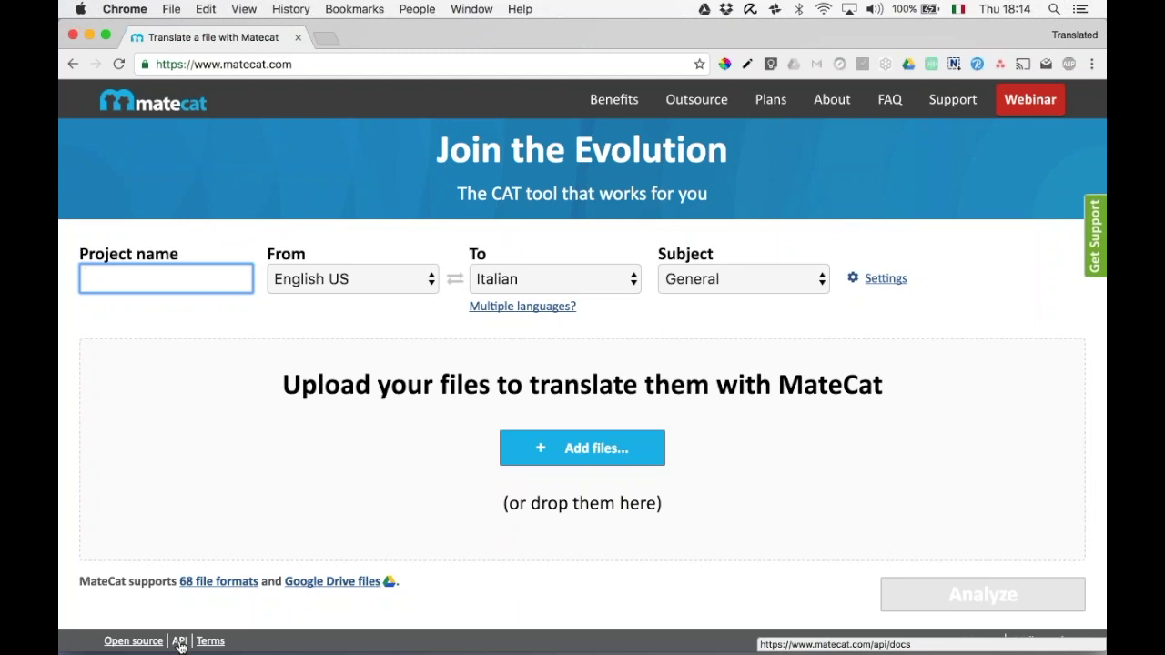
{"action": "left_click", "coordinate": [180, 641]}
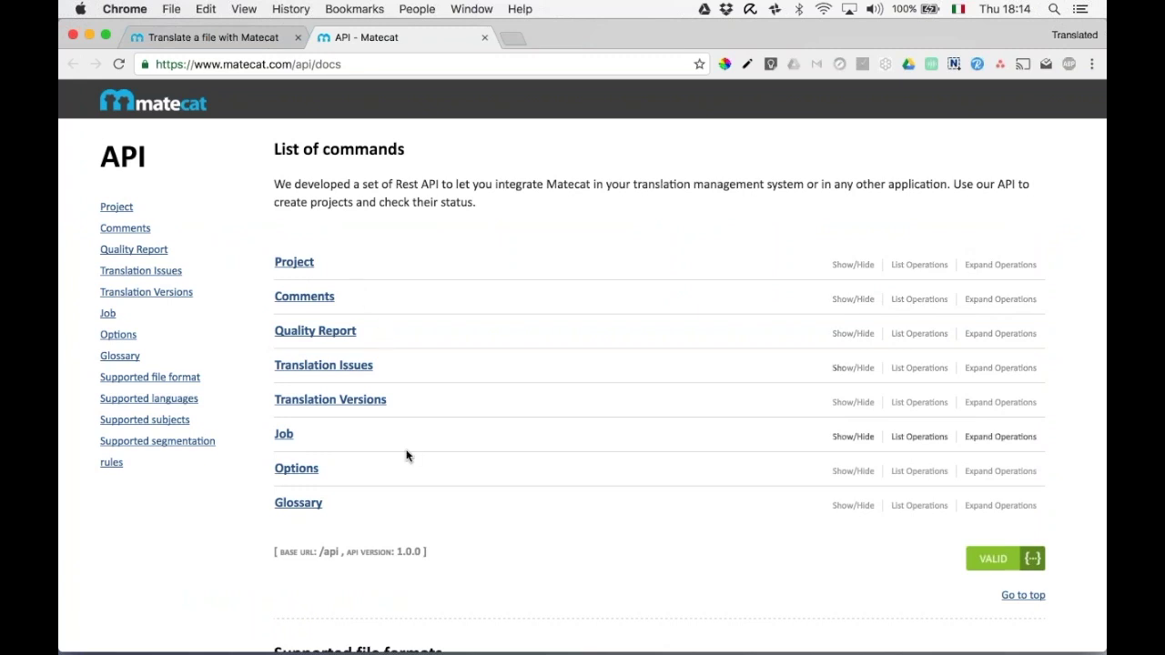
Explore the Project API /status operation, then return to the home page and open a new browser tab.
{"action": "left_click", "coordinate": [294, 264]}
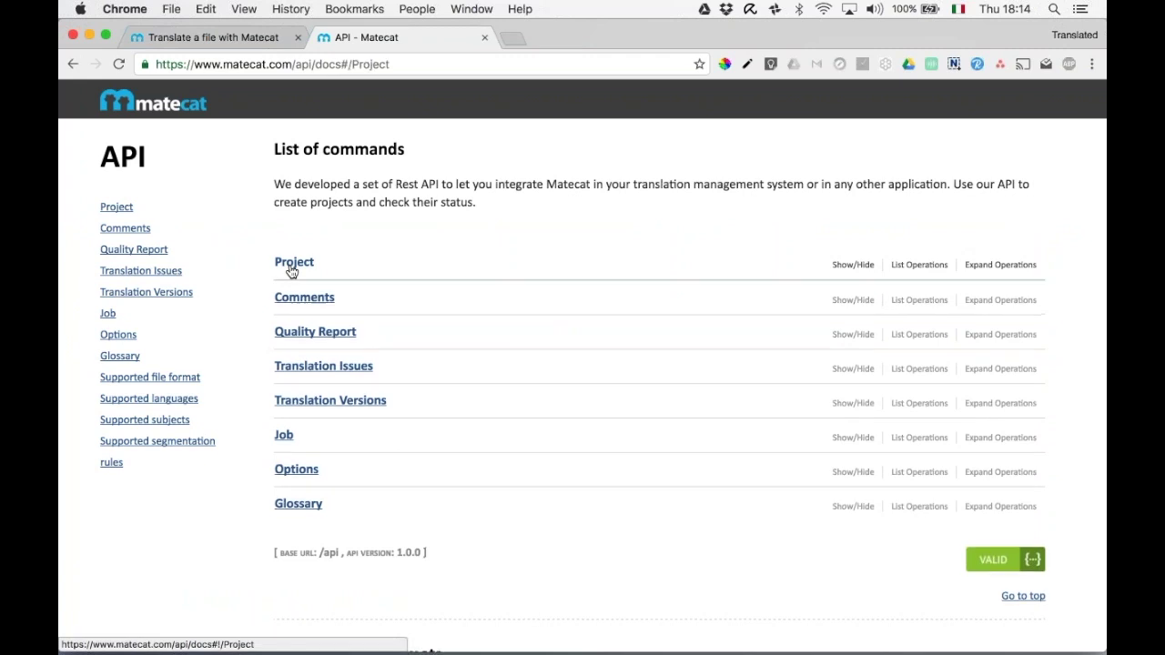
{"action": "scroll", "coordinate": [439, 397], "scroll_direction": "down", "scroll_amount": 3}
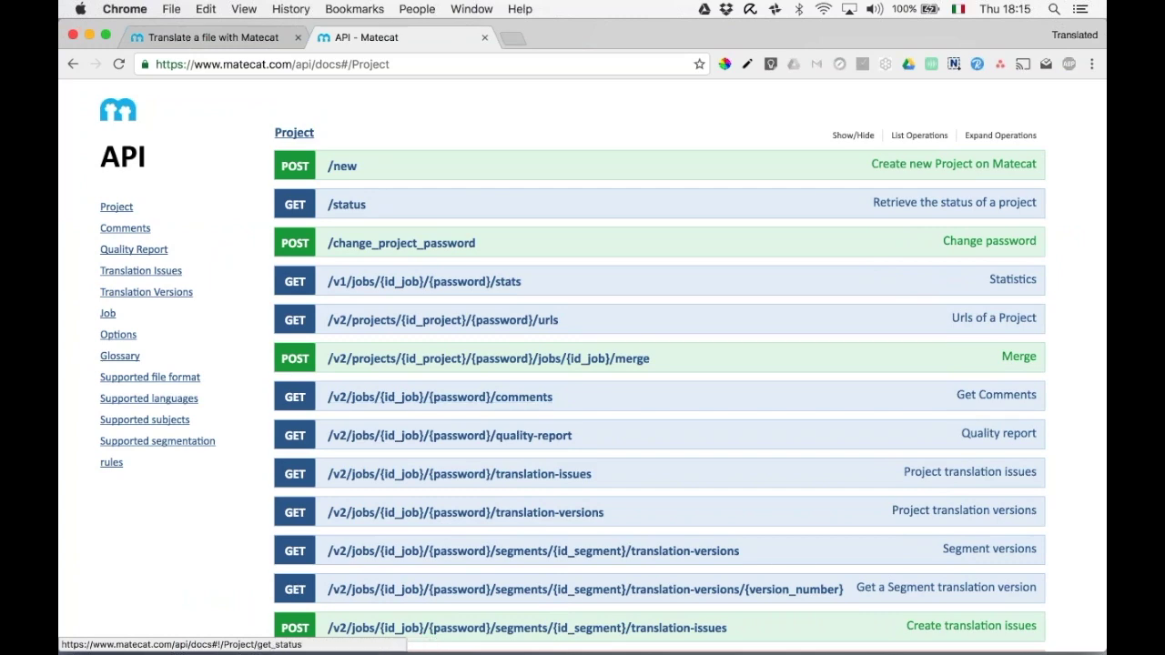
{"action": "left_click", "coordinate": [347, 205]}
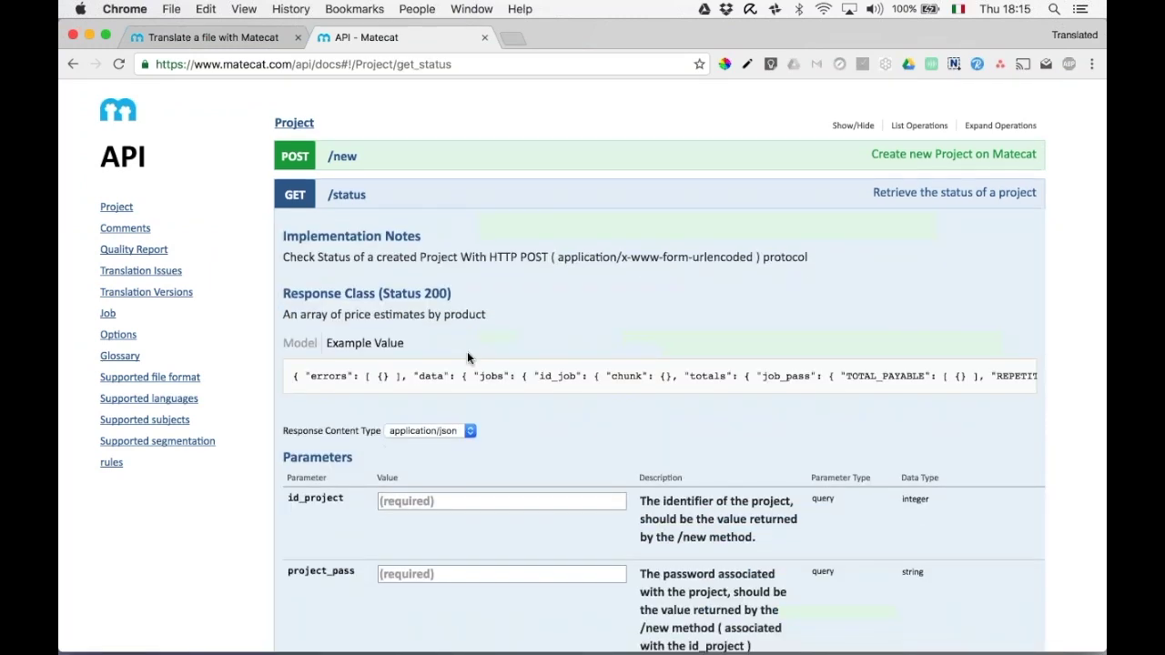
{"action": "scroll", "coordinate": [467, 356], "scroll_direction": "down", "scroll_amount": 5}
{"action": "scroll", "coordinate": [468, 357], "scroll_direction": "up", "scroll_amount": 4}
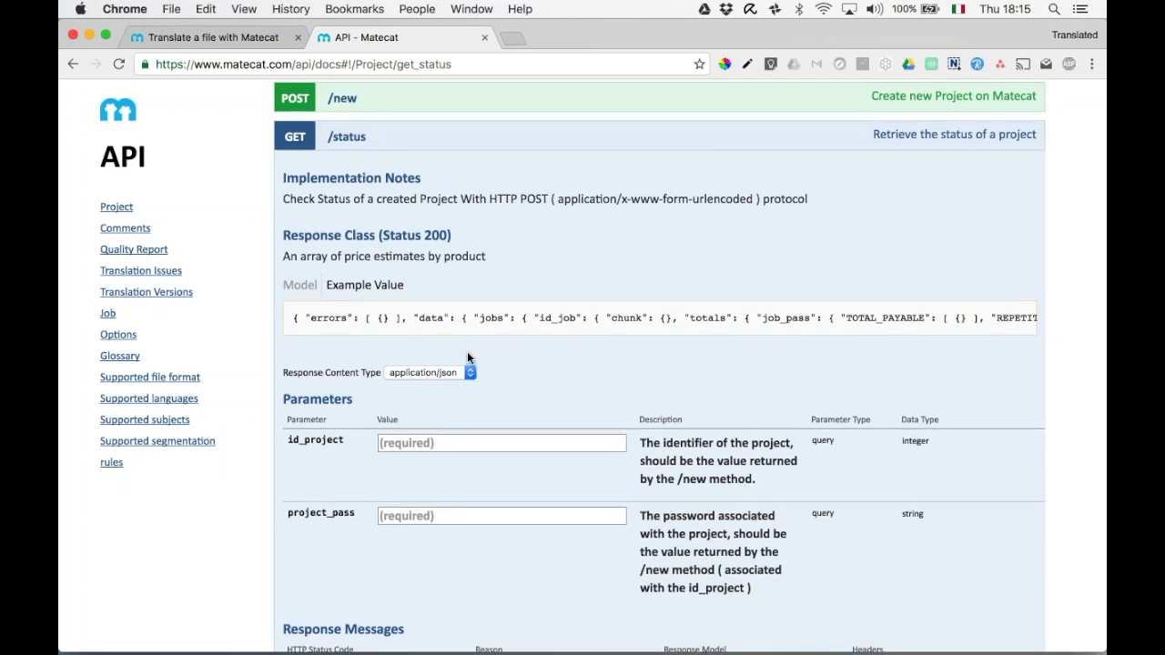
{"action": "scroll", "coordinate": [468, 357], "scroll_direction": "up", "scroll_amount": 4}
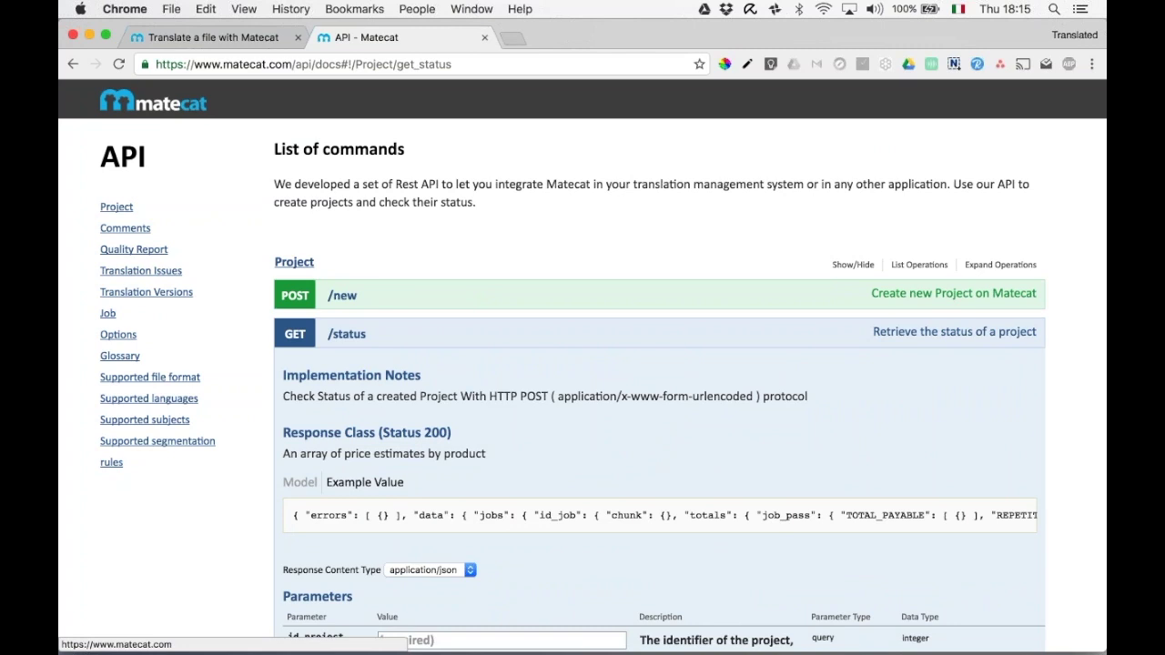
{"action": "left_click", "coordinate": [153, 102]}
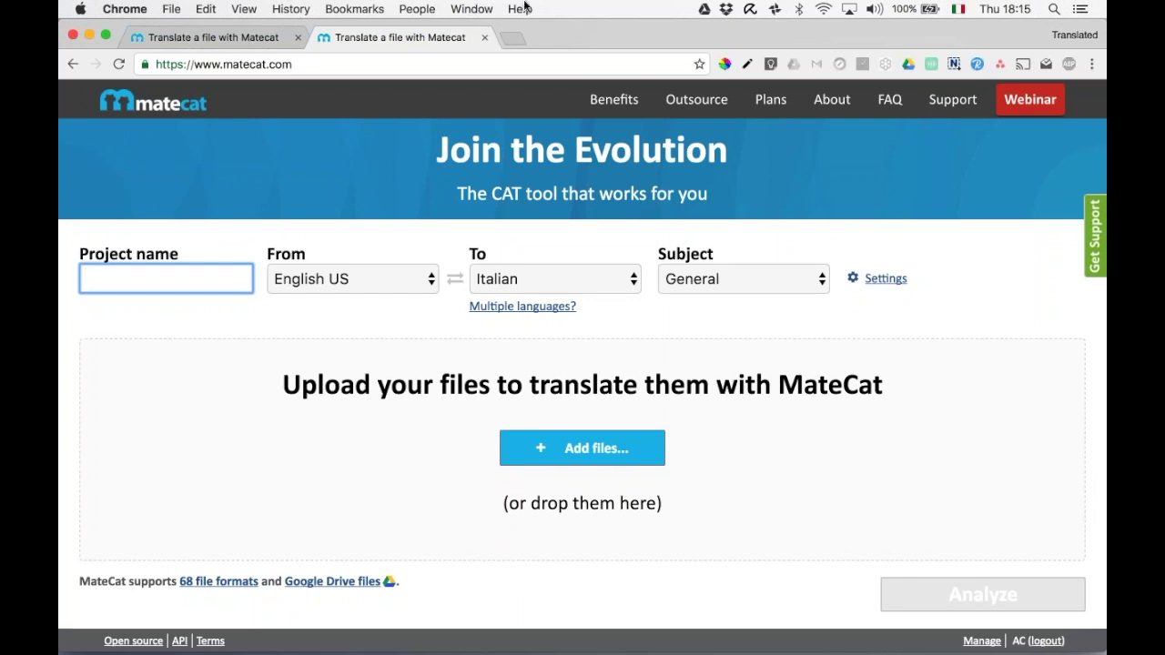
{"action": "left_click", "coordinate": [512, 37]}
On instantquote.matecat.com, get an instant quote for the tag-errors .docx document.
{"action": "type", "text": "in"}
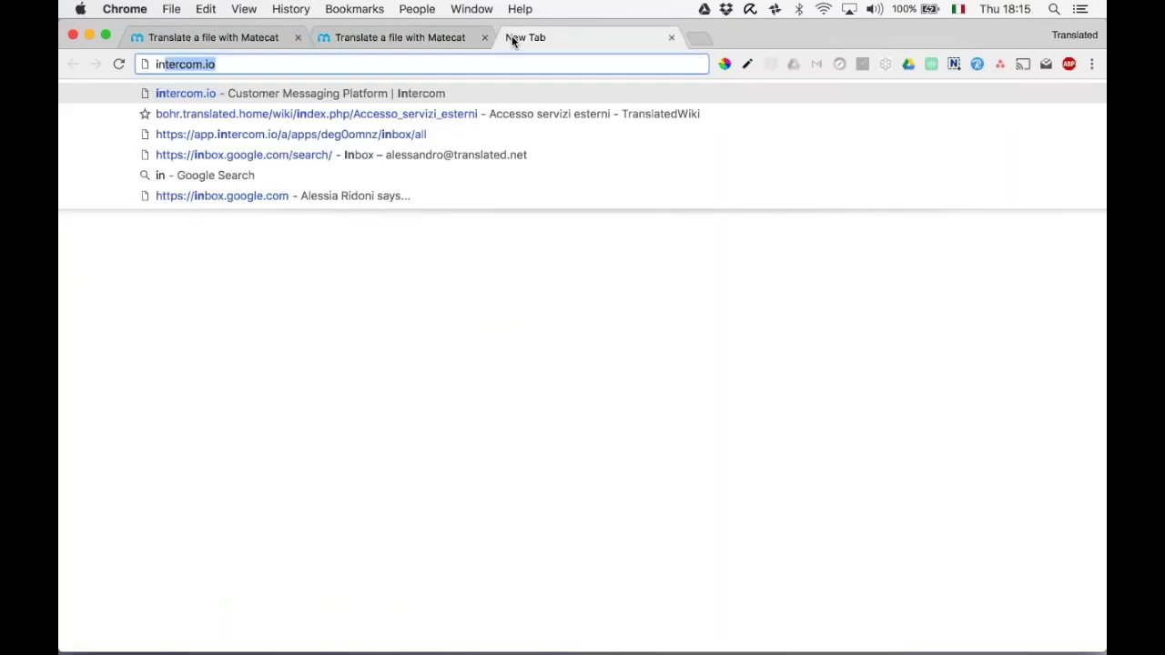
{"action": "type", "text": "sta"}
{"action": "key", "text": "Return"}
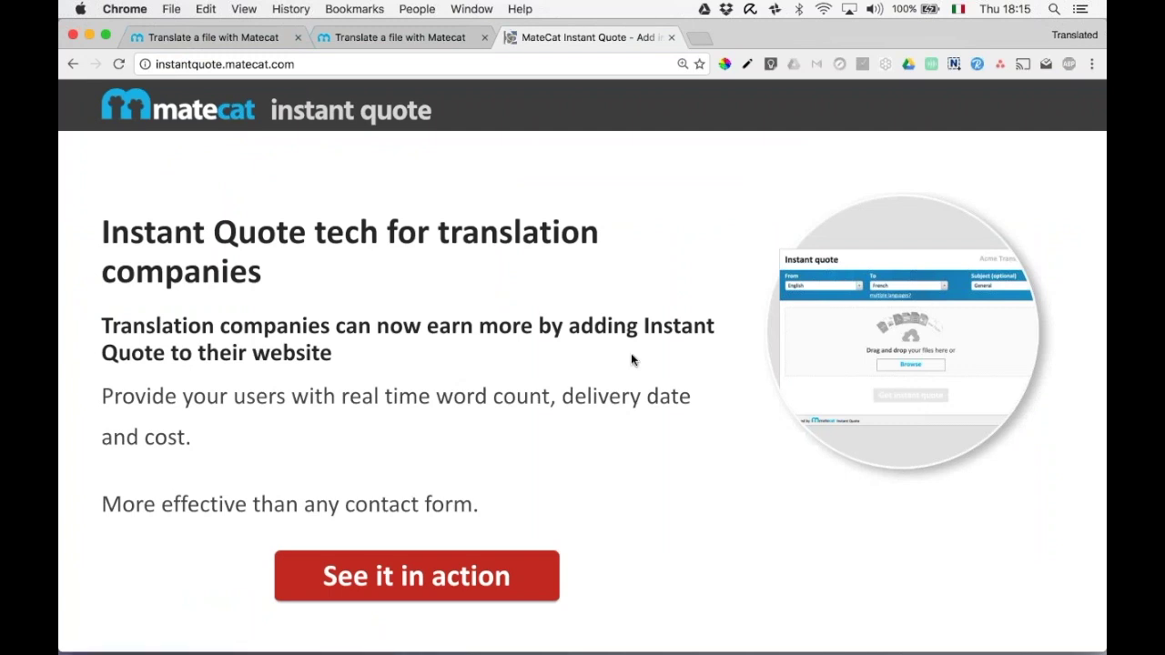
{"action": "key", "text": "super+0"}
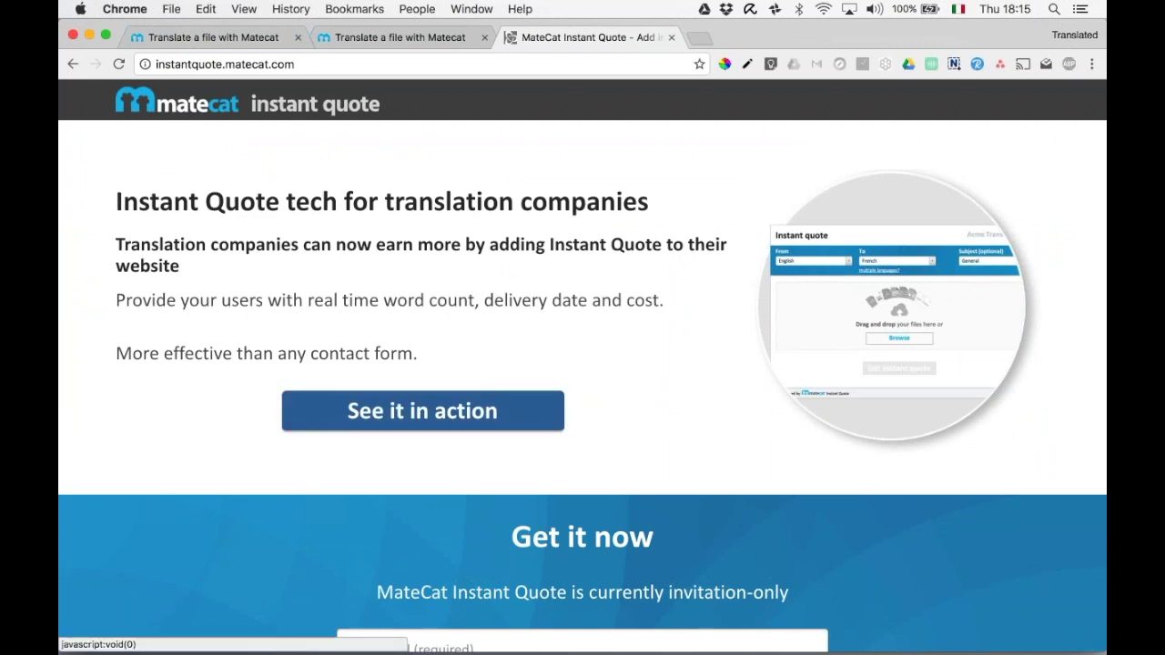
{"action": "left_click", "coordinate": [422, 411]}
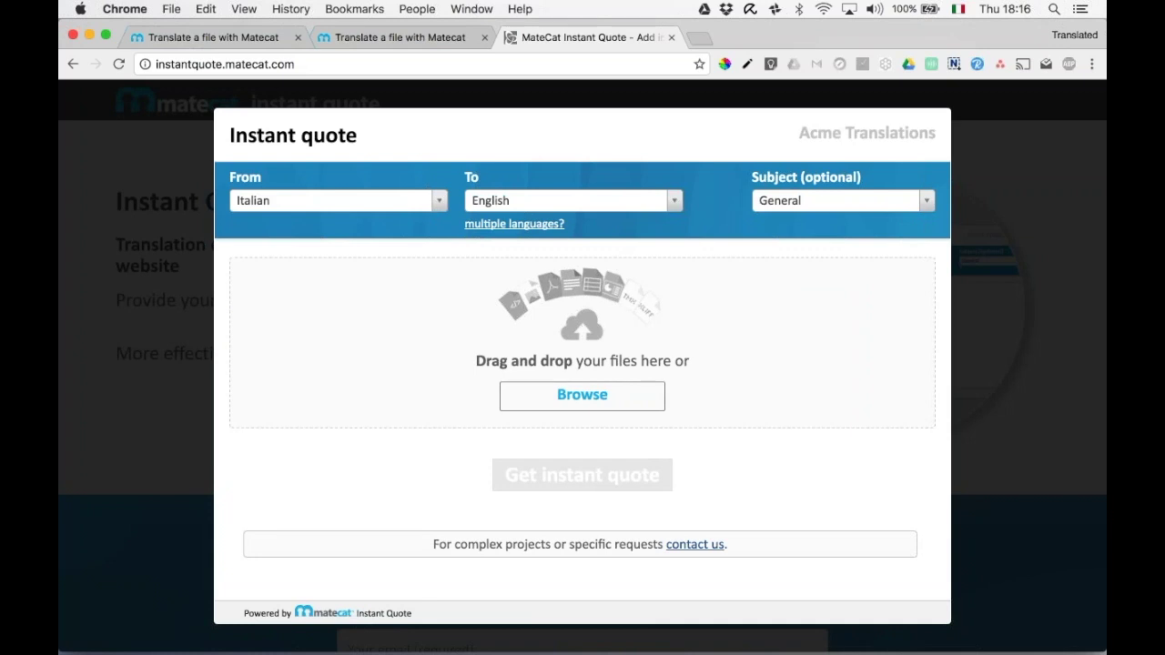
{"action": "left_click", "coordinate": [610, 402]}
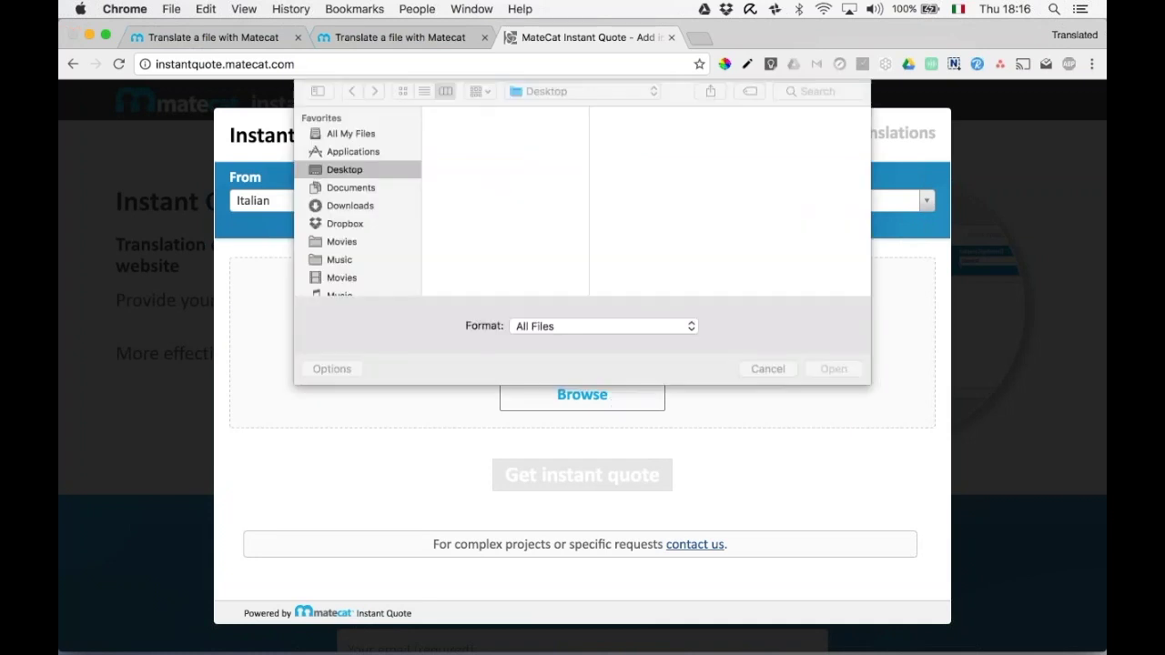
{"action": "double_click", "coordinate": [498, 151]}
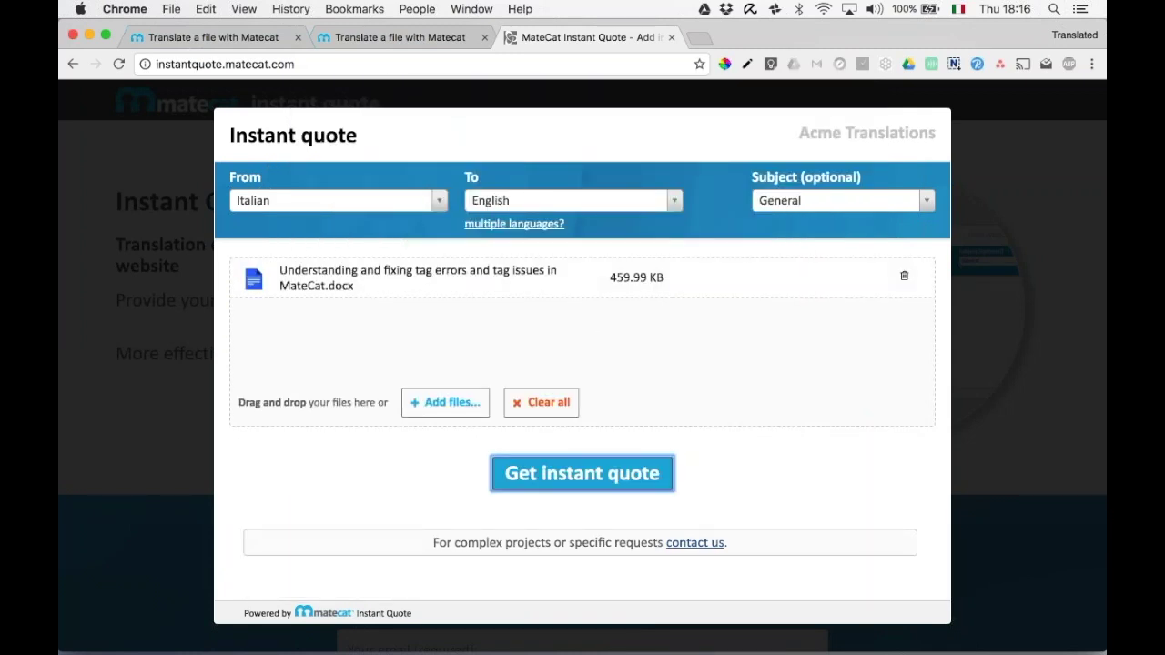
{"action": "key", "text": "Return"}
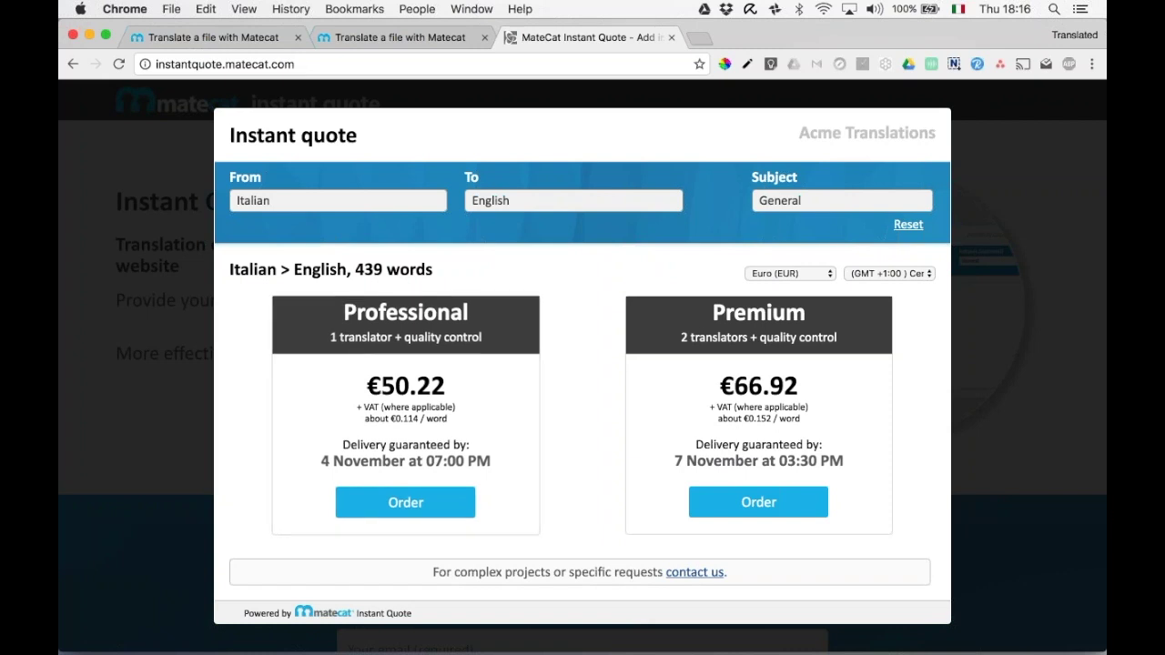
Choose the €50.22 Professional offer, then close the Instant Quote tab and return to MateCat.
{"action": "left_click", "coordinate": [405, 501]}
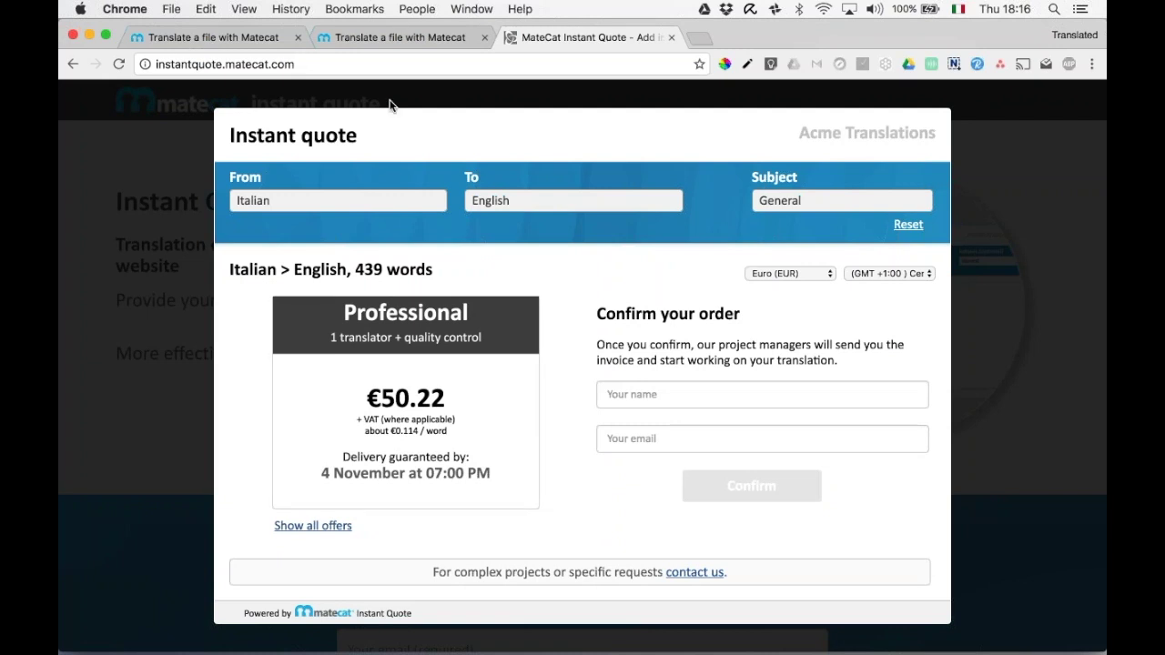
{"action": "left_click", "coordinate": [671, 39]}
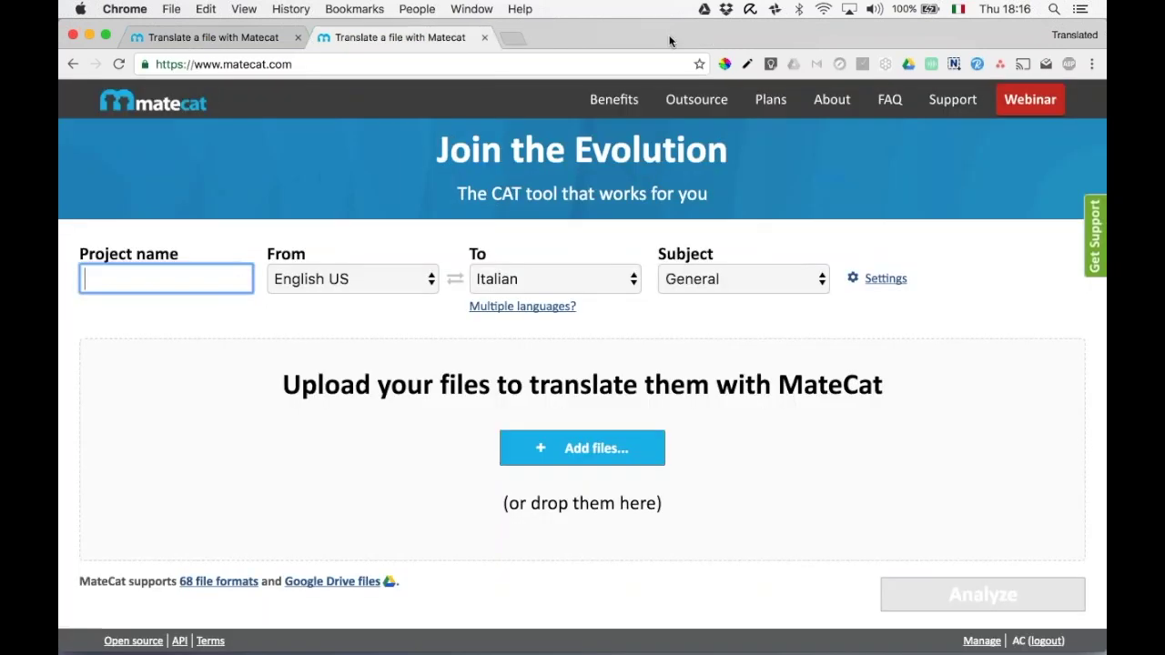
{"action": "left_click", "coordinate": [250, 36]}
Close the duplicate tab and add a new private TM named Private TM and Glossary in Settings.
{"action": "left_click", "coordinate": [297, 37]}
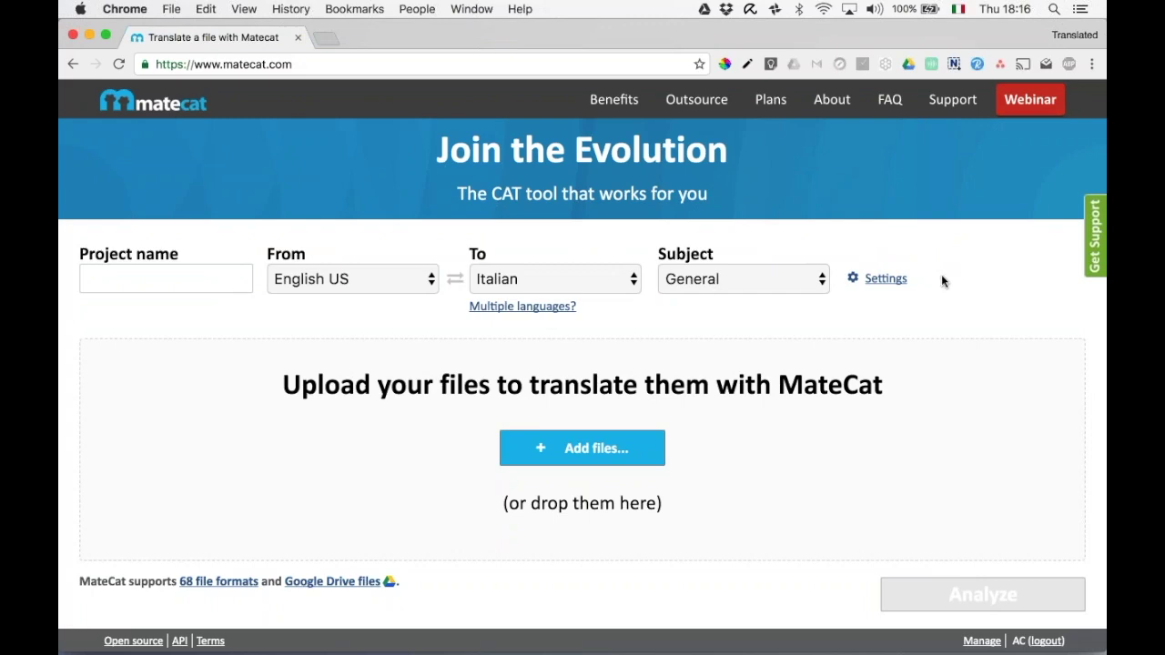
{"action": "left_click", "coordinate": [887, 280]}
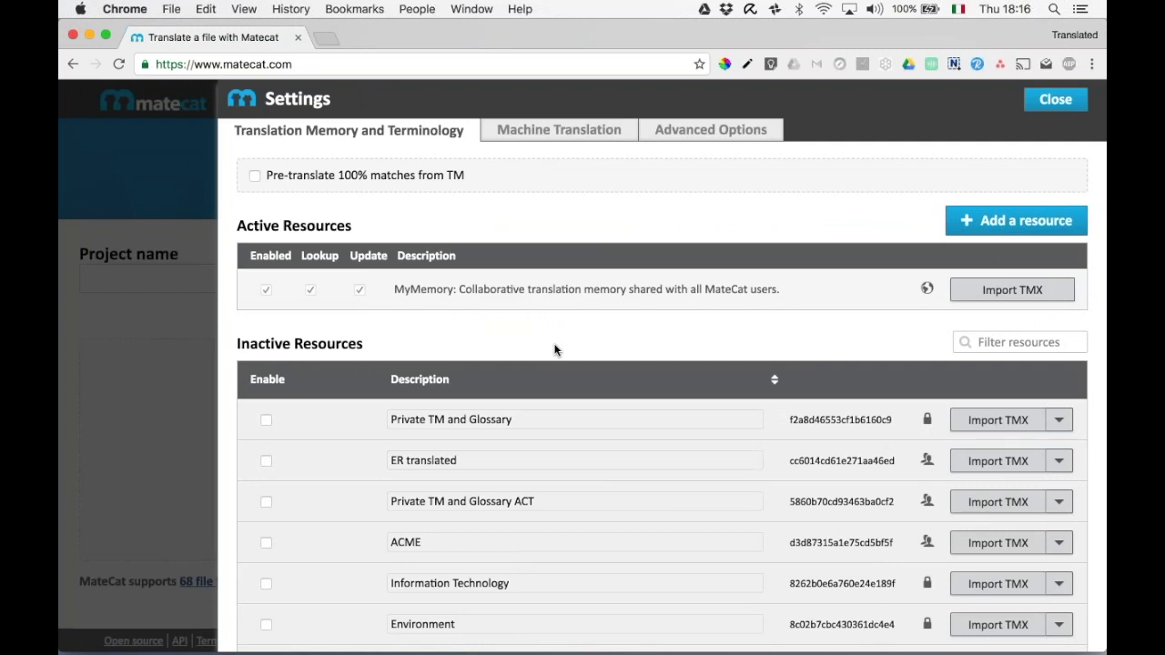
{"action": "scroll", "coordinate": [554, 350], "scroll_direction": "down", "scroll_amount": 1}
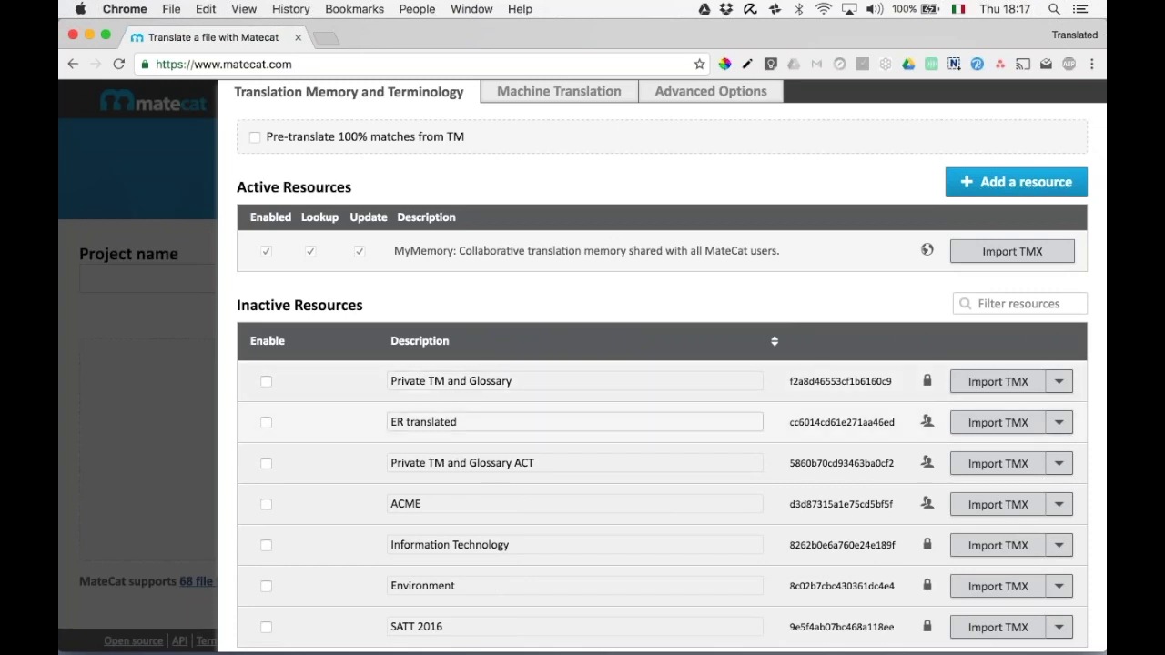
{"action": "scroll", "coordinate": [400, 423], "scroll_direction": "down", "scroll_amount": 4}
{"action": "scroll", "coordinate": [575, 428], "scroll_direction": "up", "scroll_amount": 5}
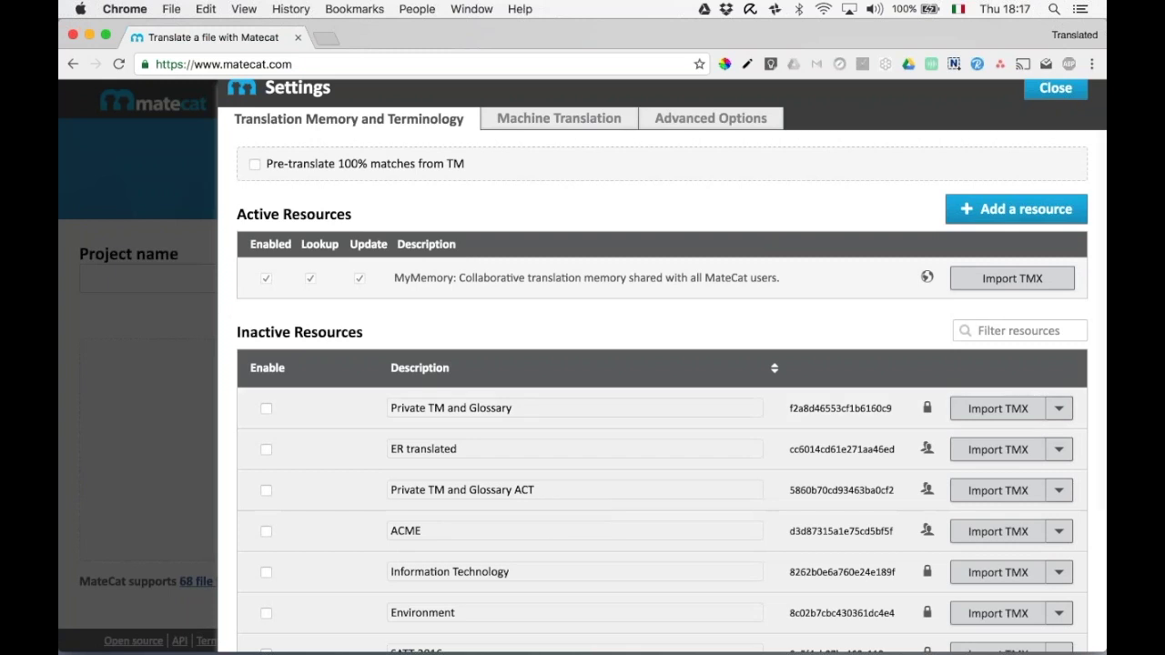
{"action": "left_click", "coordinate": [1003, 211]}
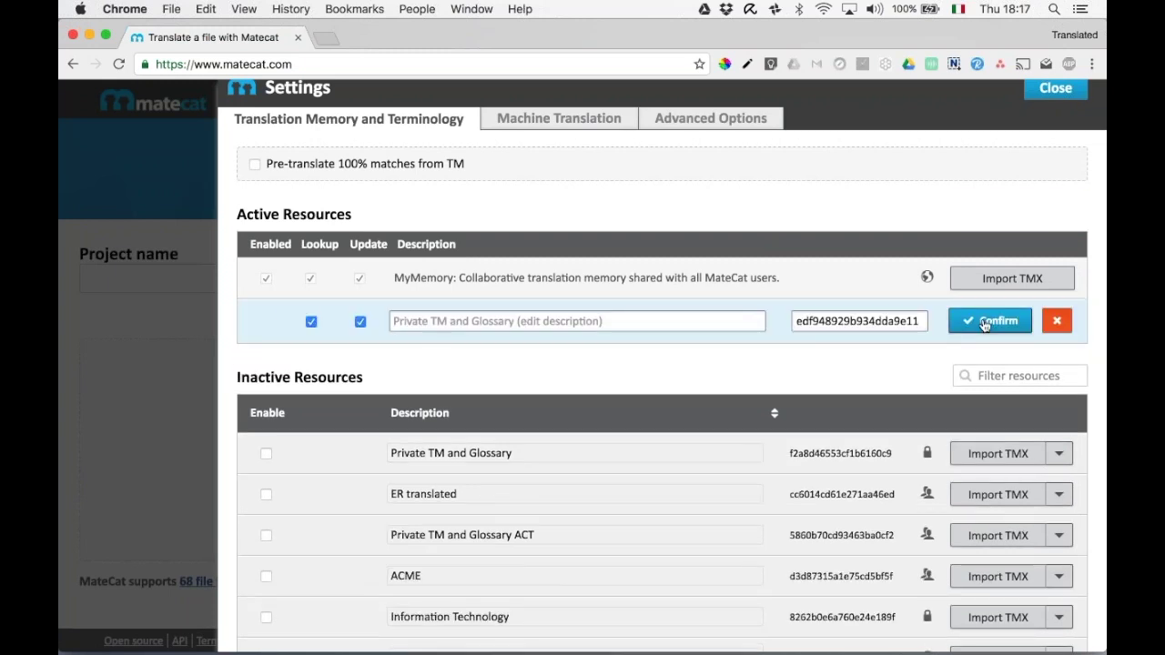
{"action": "left_click", "coordinate": [988, 322]}
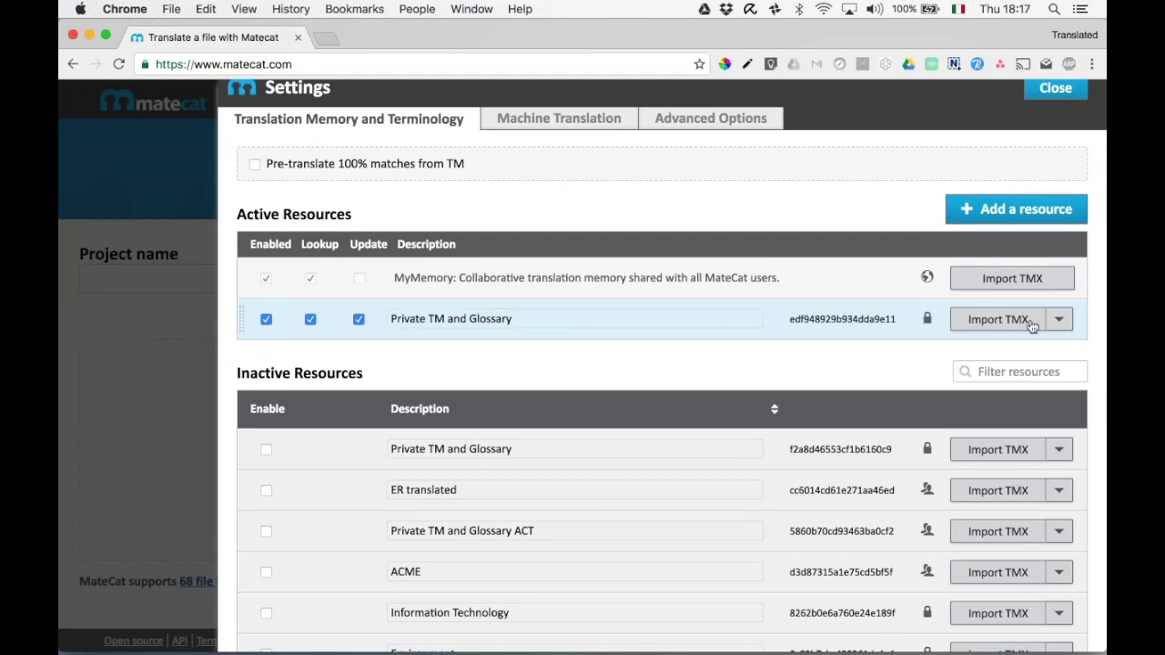
Try importing Glossary.xlsx into the private TM, dismiss the failed-upload error, and restart the glossary import.
{"action": "left_click", "coordinate": [1059, 321]}
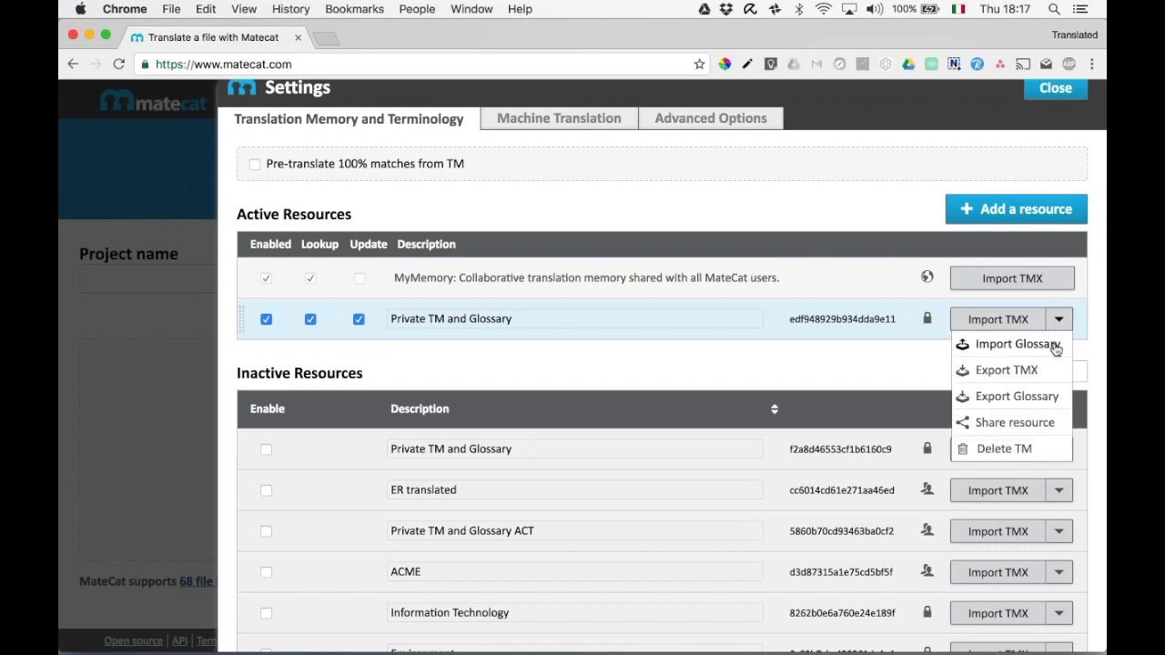
{"action": "left_click", "coordinate": [1053, 348]}
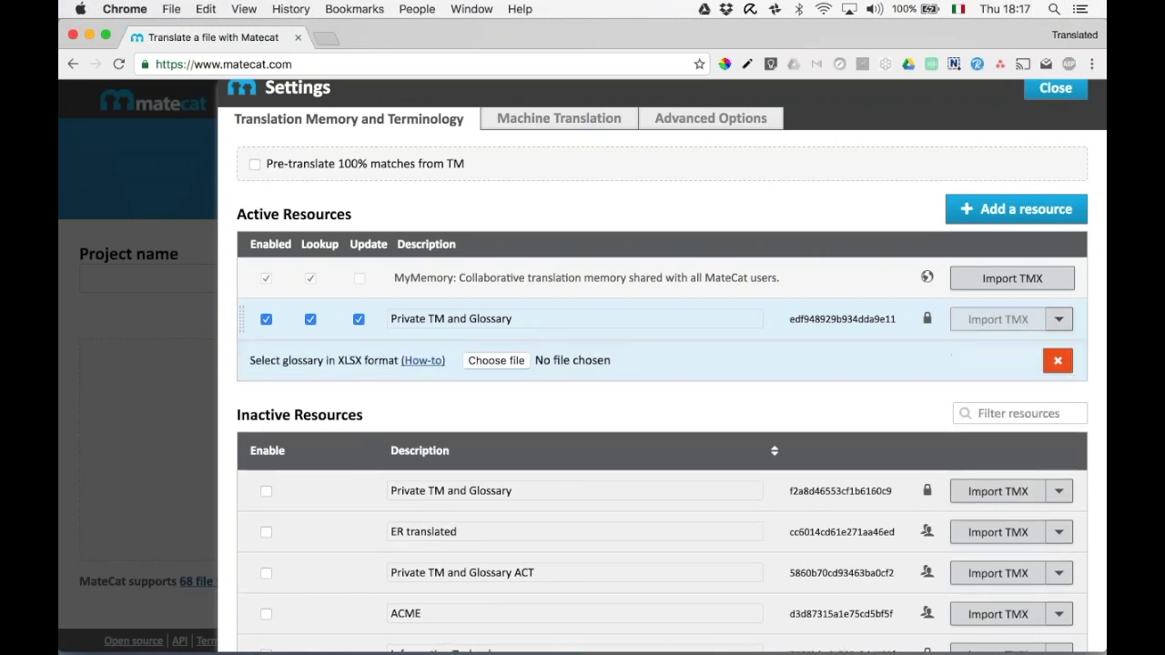
{"action": "left_click", "coordinate": [496, 361]}
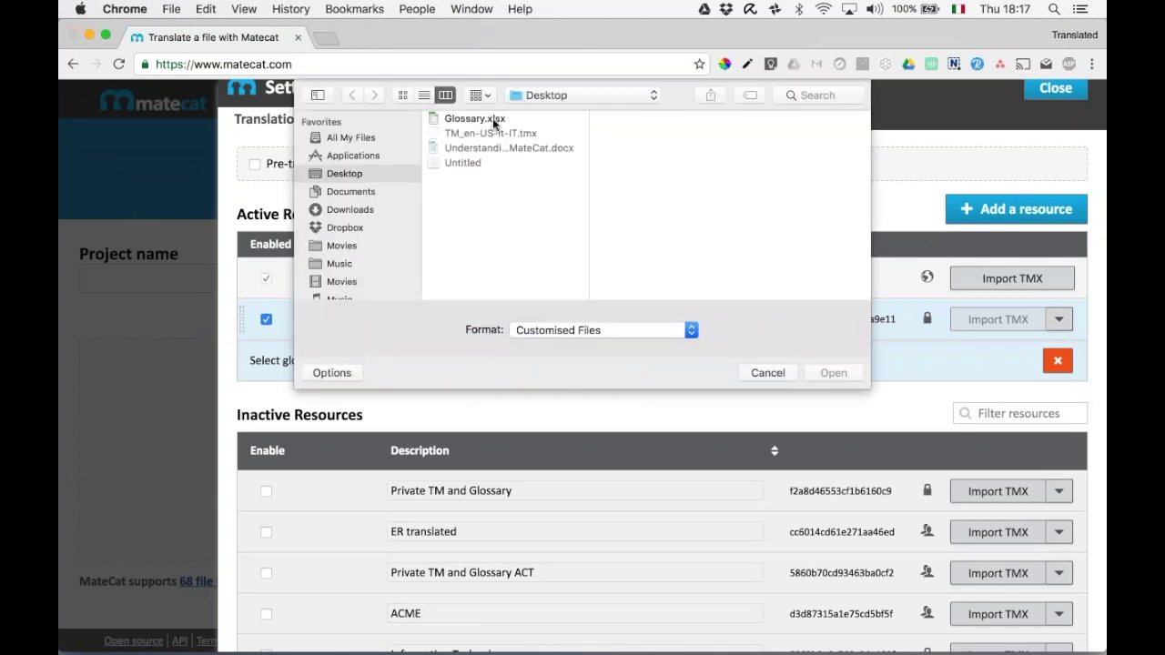
{"action": "left_click", "coordinate": [496, 123]}
{"action": "left_click", "coordinate": [833, 373]}
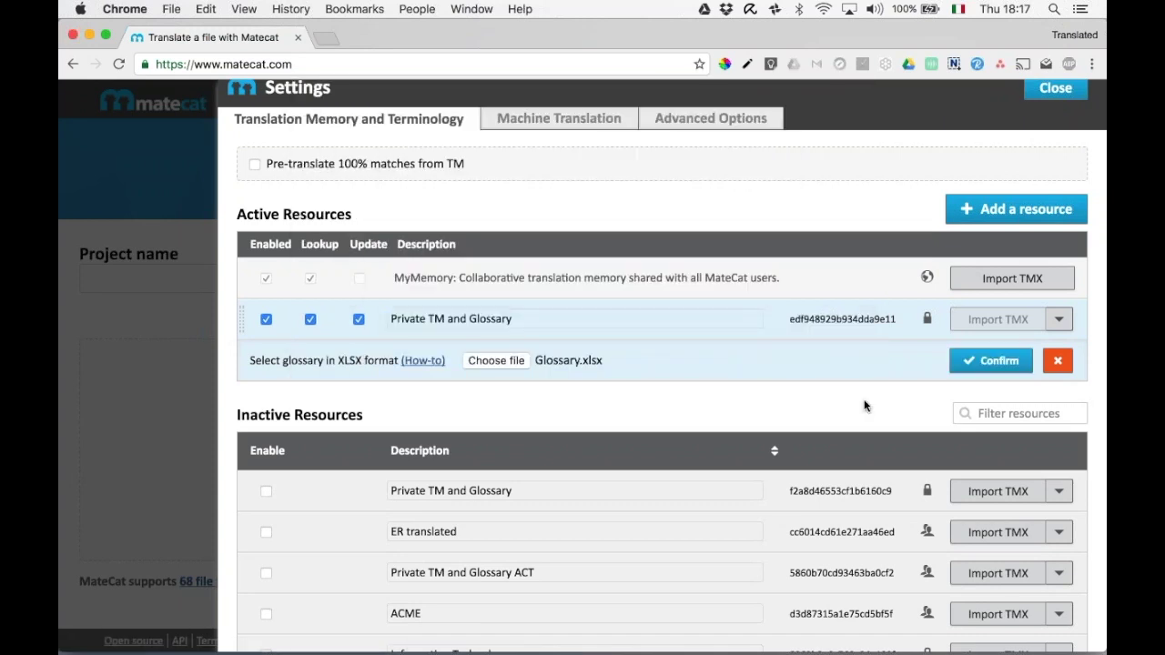
{"action": "left_click", "coordinate": [992, 361]}
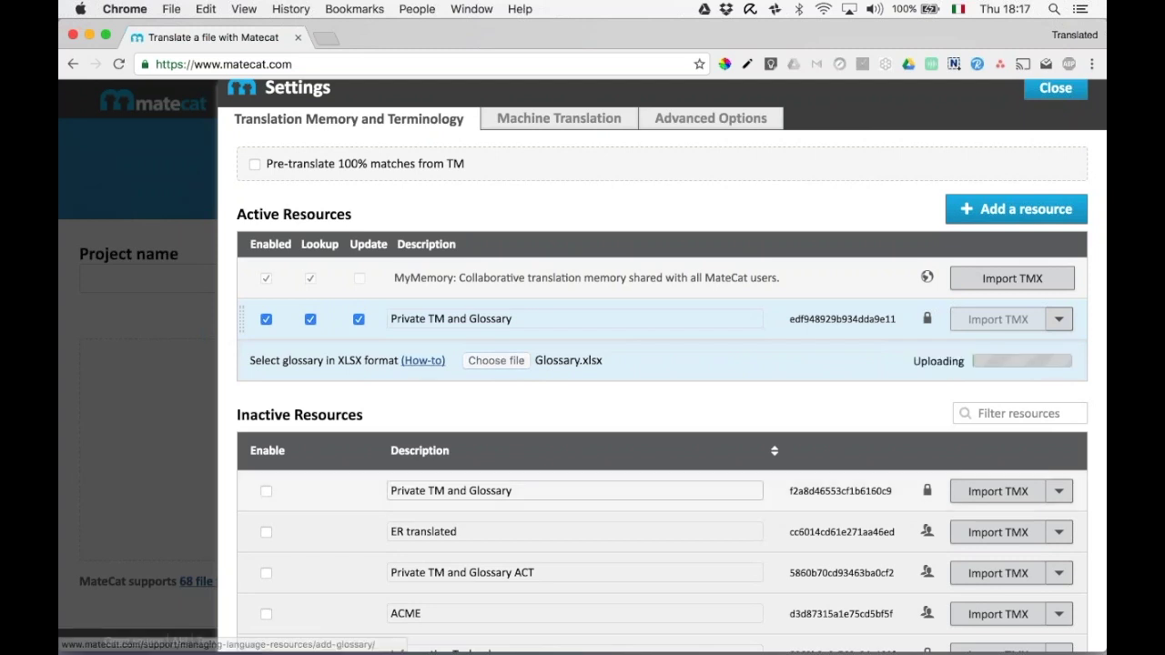
{"action": "mouse_move", "coordinate": [523, 649]}
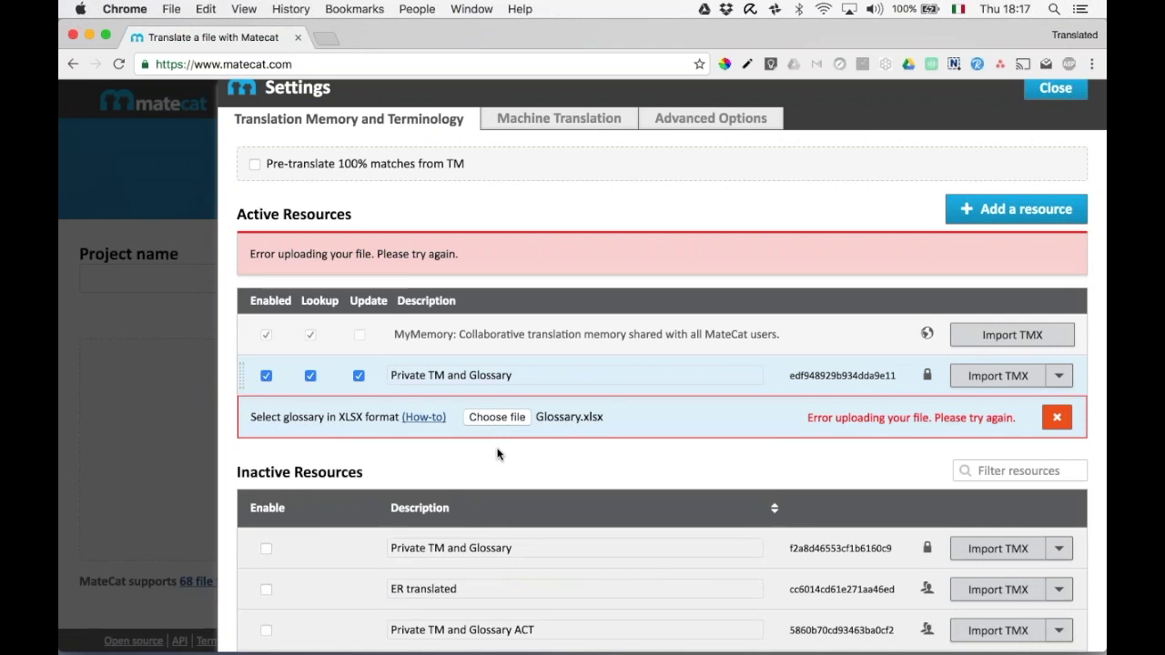
{"action": "left_click", "coordinate": [1057, 419]}
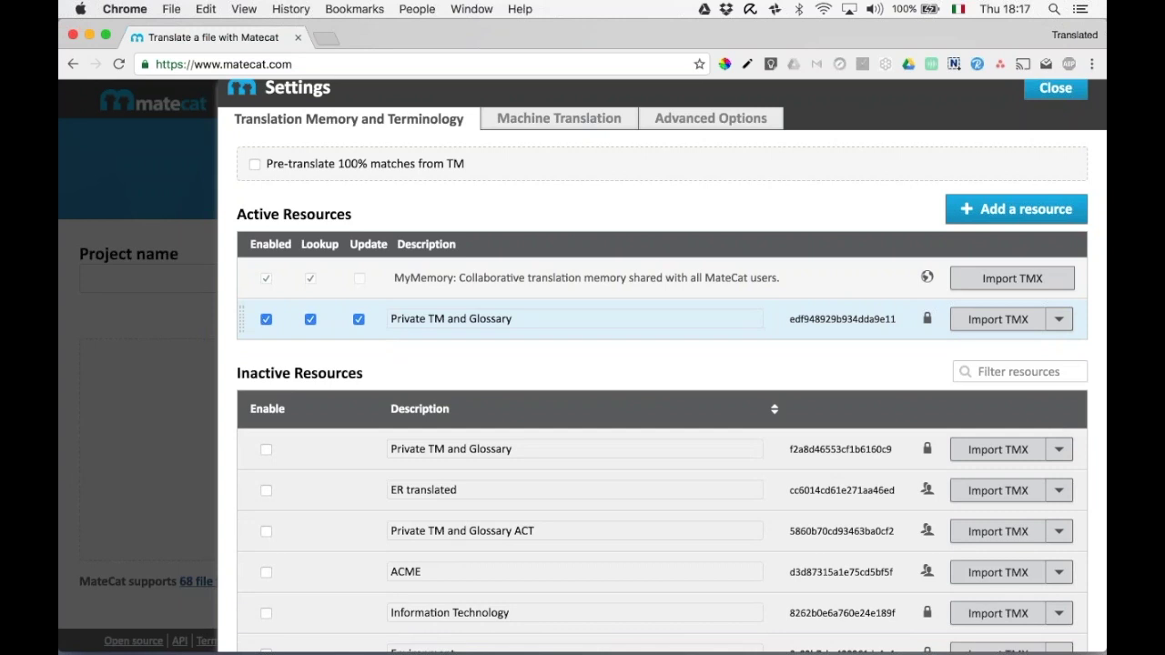
{"action": "left_click", "coordinate": [1060, 320]}
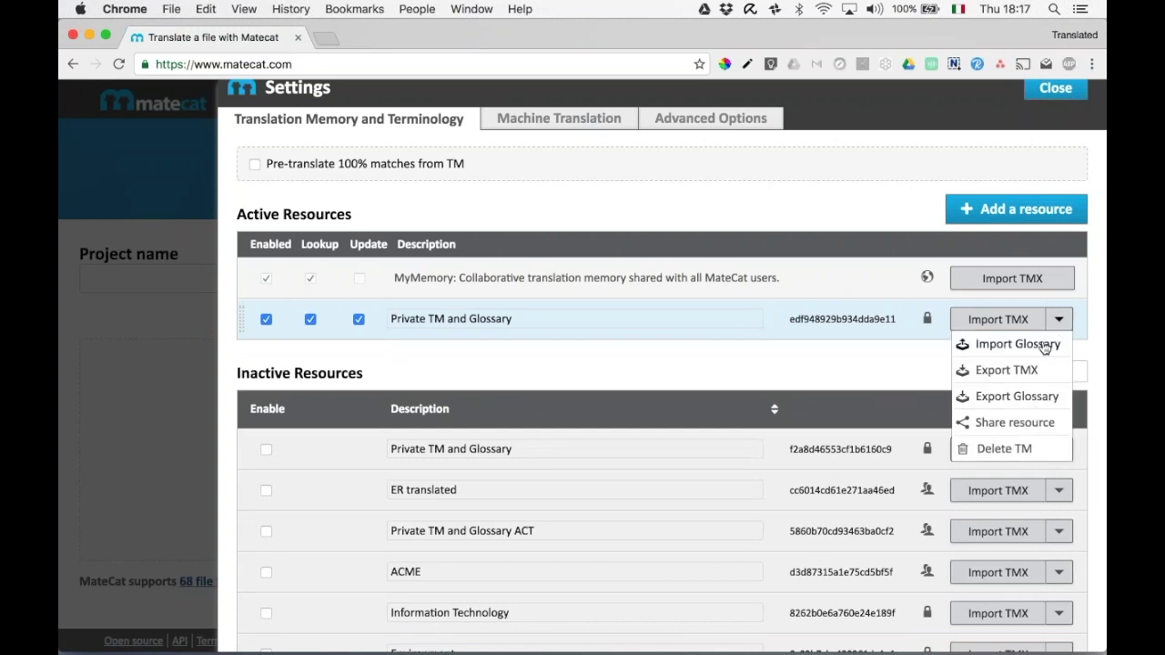
{"action": "left_click", "coordinate": [1017, 344]}
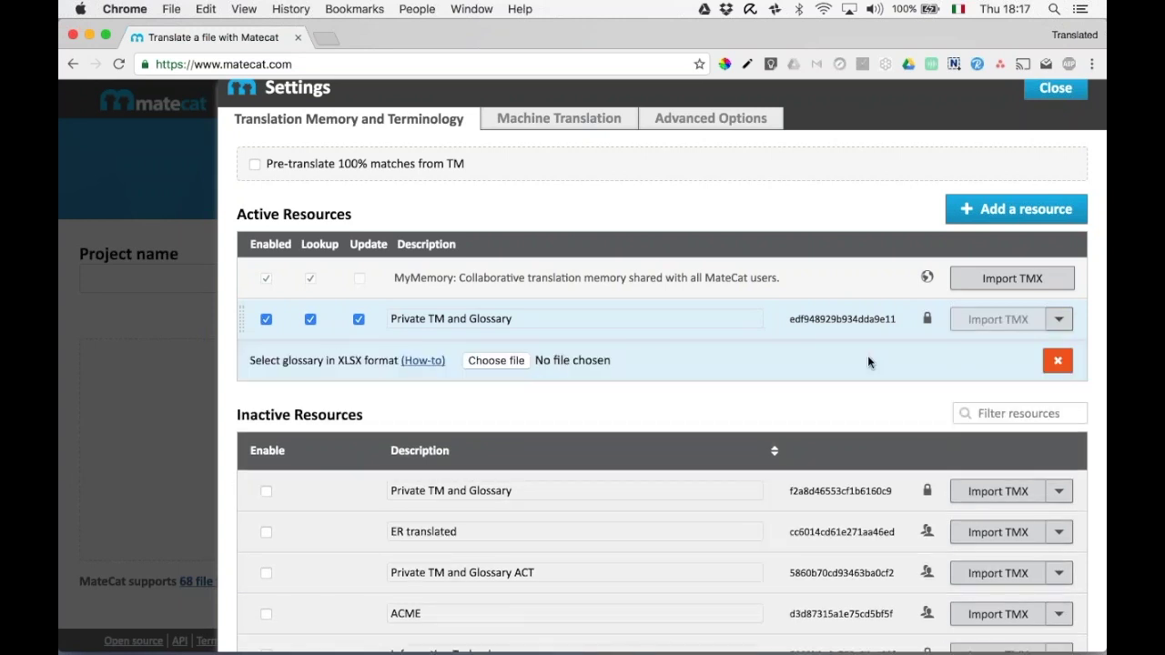
Read the How to Add a Glossary guide on the three-column XLSX format, then return to the MateCat home page.
{"action": "left_click", "coordinate": [420, 361]}
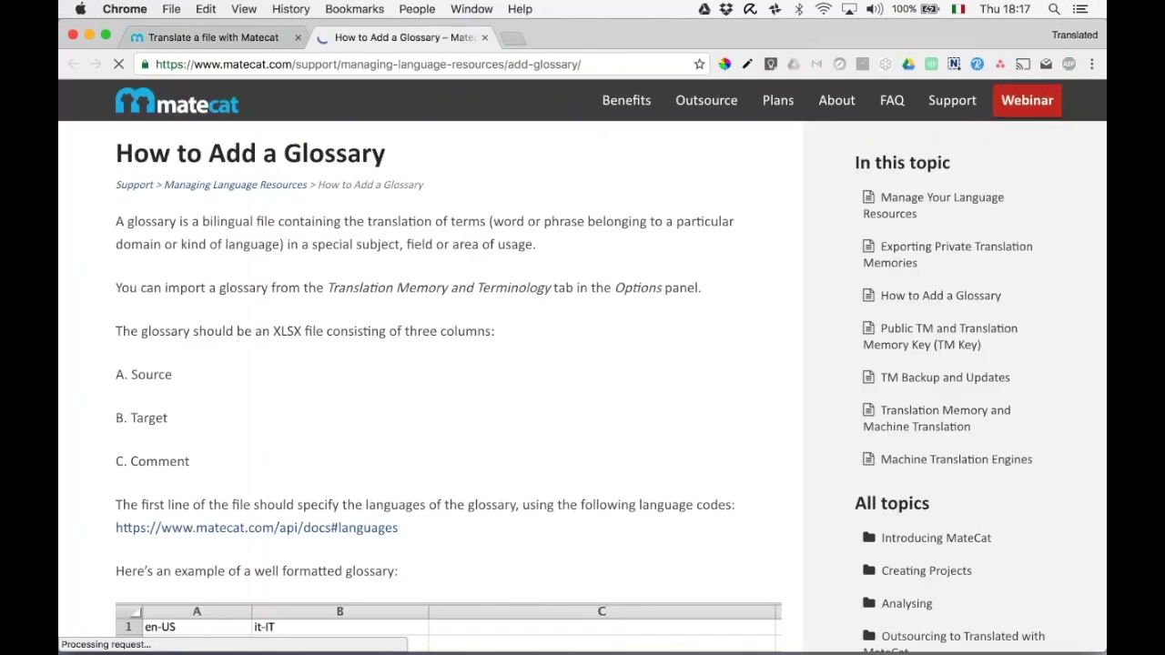
{"action": "scroll", "coordinate": [469, 410], "scroll_direction": "down", "scroll_amount": 5}
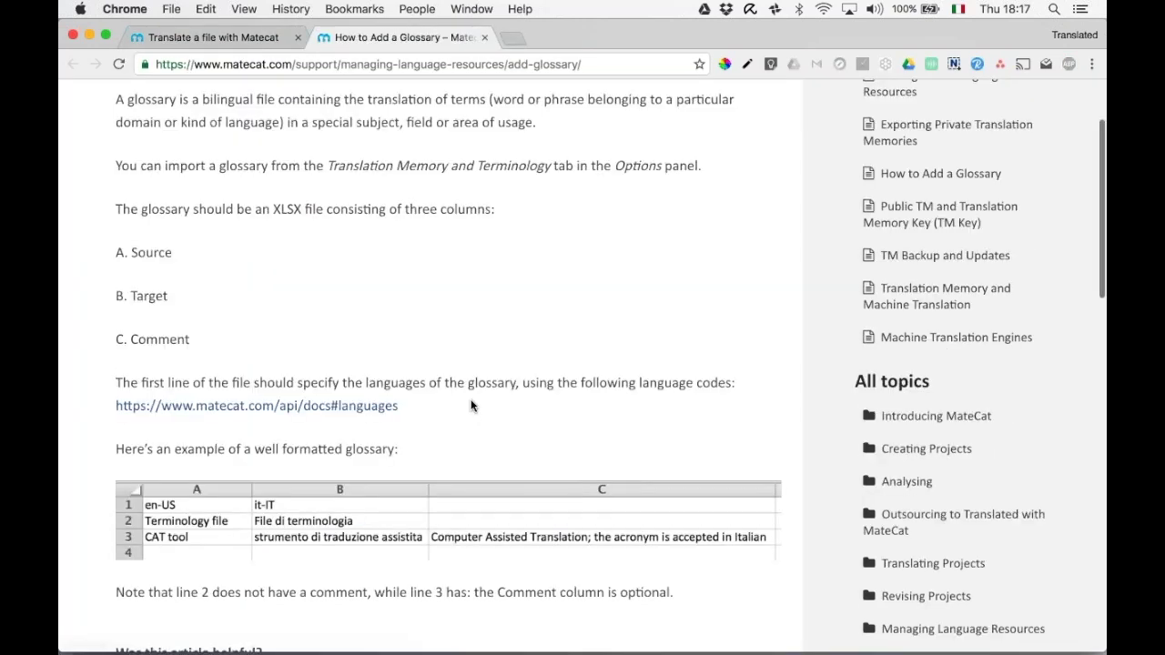
{"action": "scroll", "coordinate": [470, 406], "scroll_direction": "up", "scroll_amount": 1}
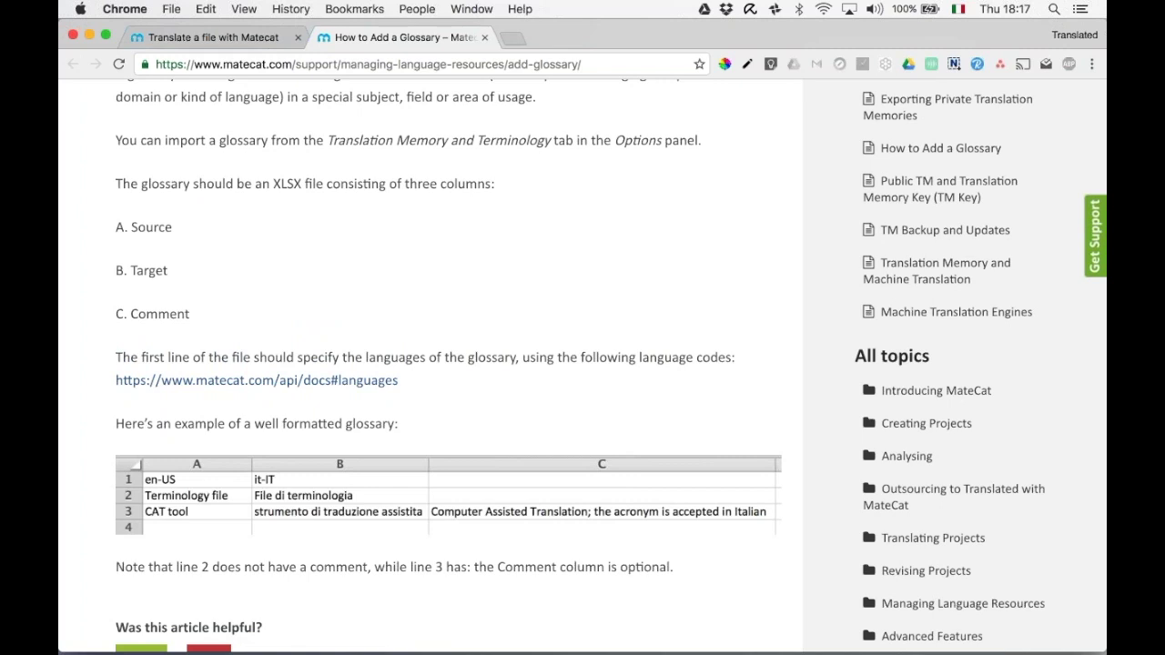
{"action": "scroll", "coordinate": [411, 443], "scroll_direction": "down", "scroll_amount": 3}
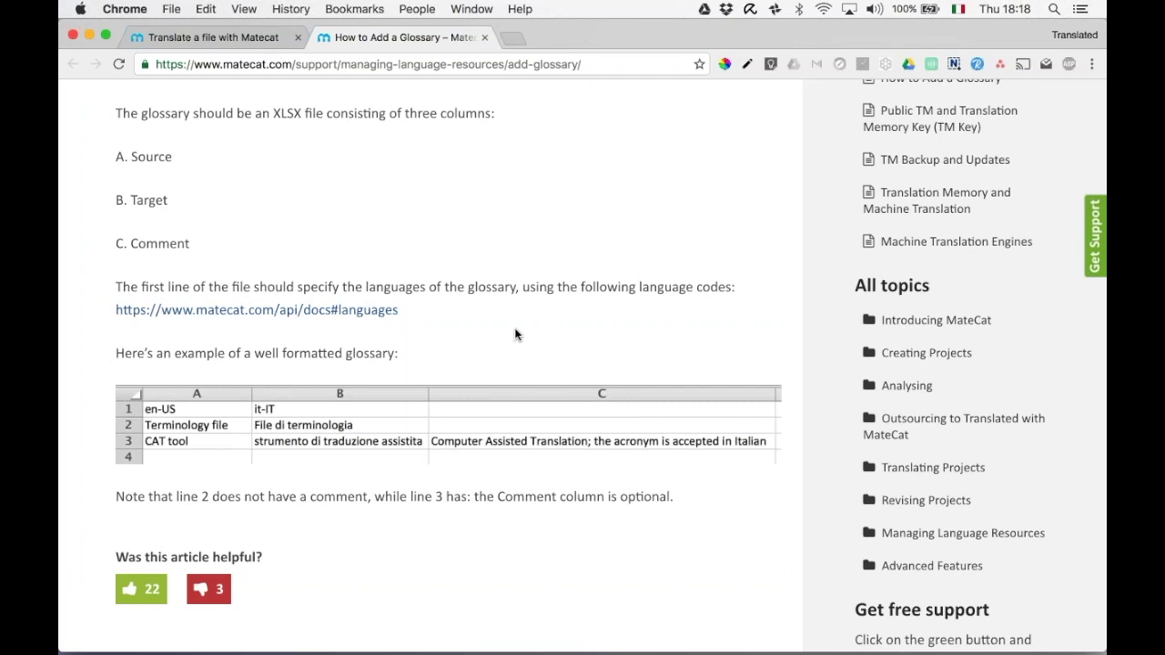
{"action": "scroll", "coordinate": [515, 335], "scroll_direction": "up", "scroll_amount": 5}
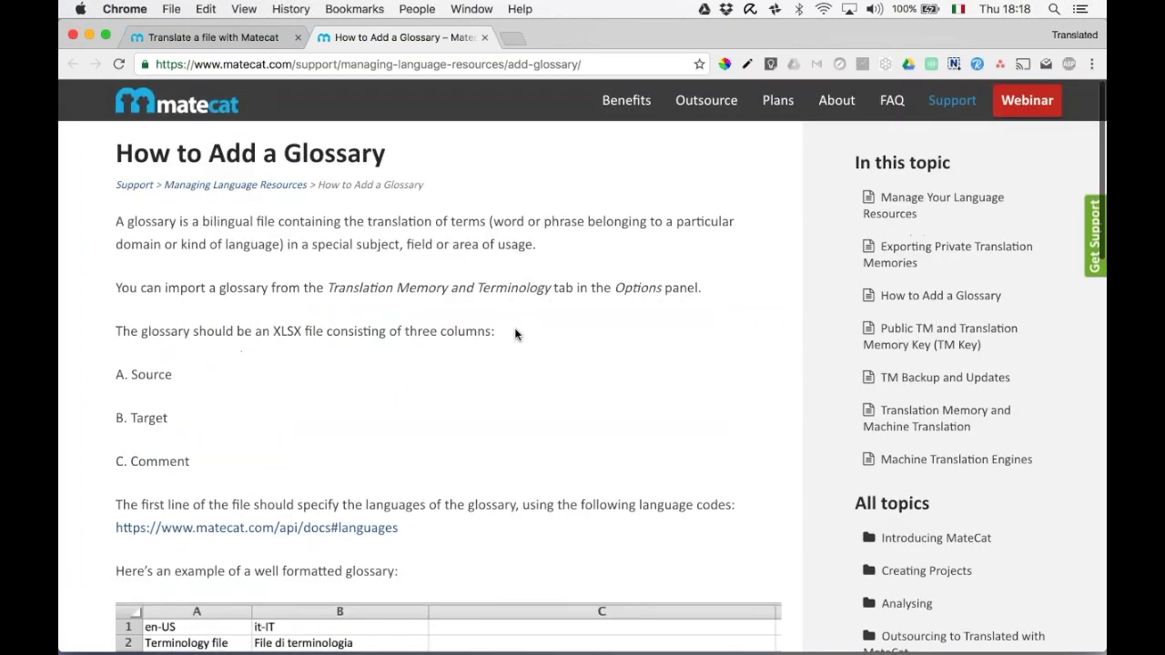
{"action": "left_click", "coordinate": [177, 101]}
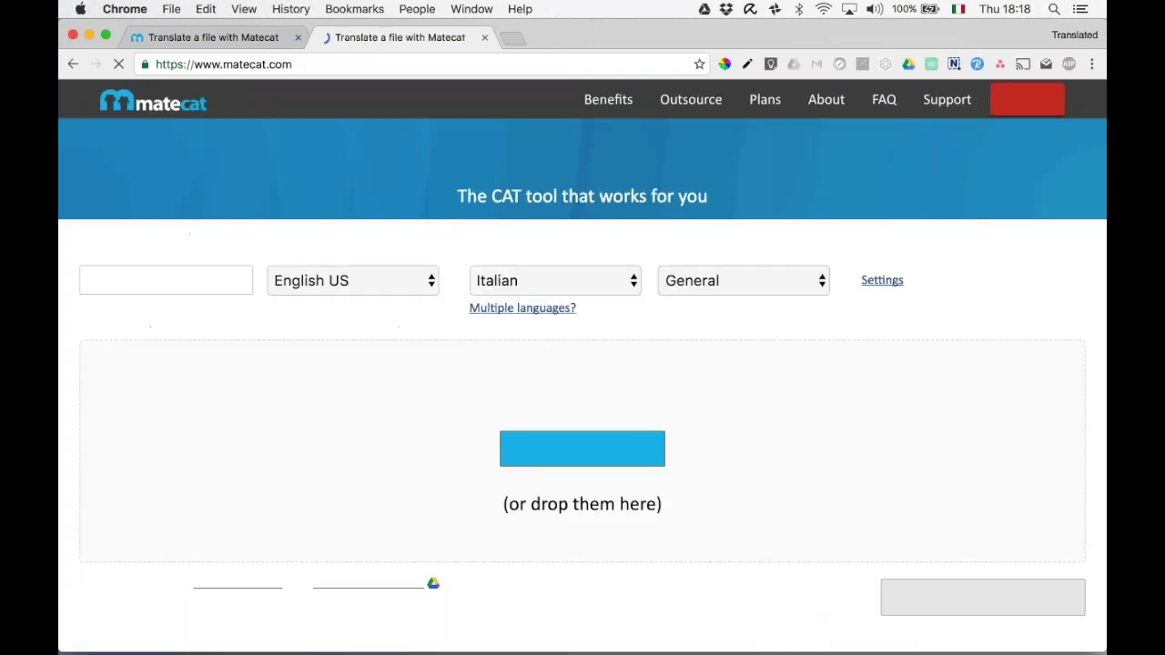
Enable the first Private TM and Glossary in project settings and close the duplicate browser tab.
{"action": "left_click", "coordinate": [883, 280]}
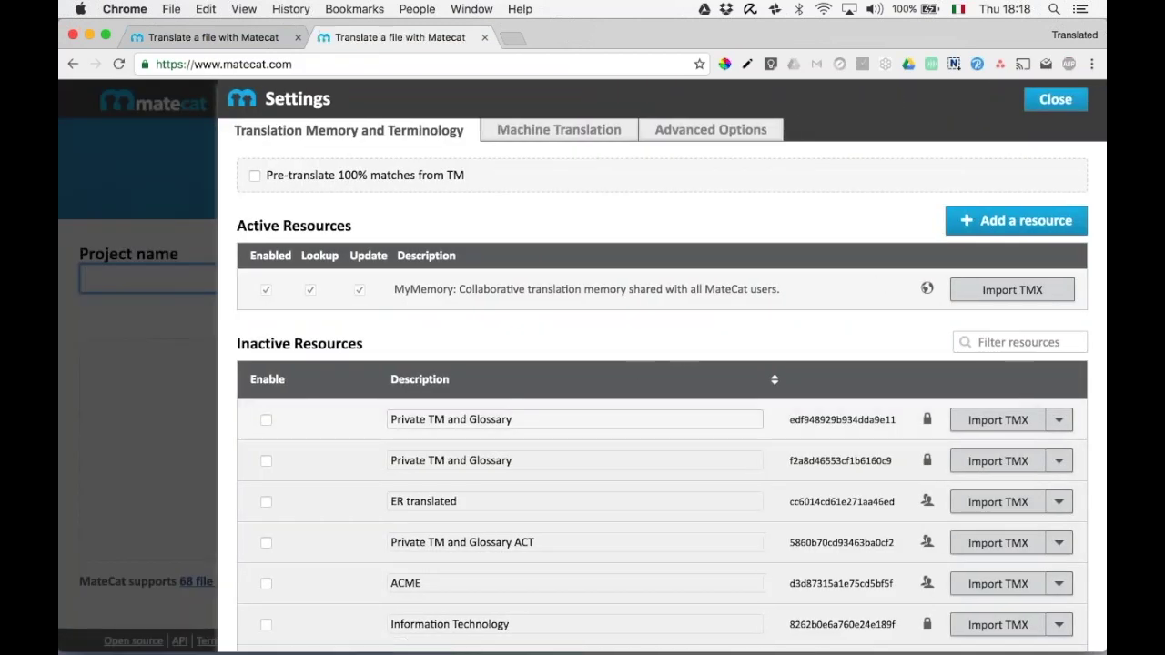
{"action": "left_click", "coordinate": [266, 420]}
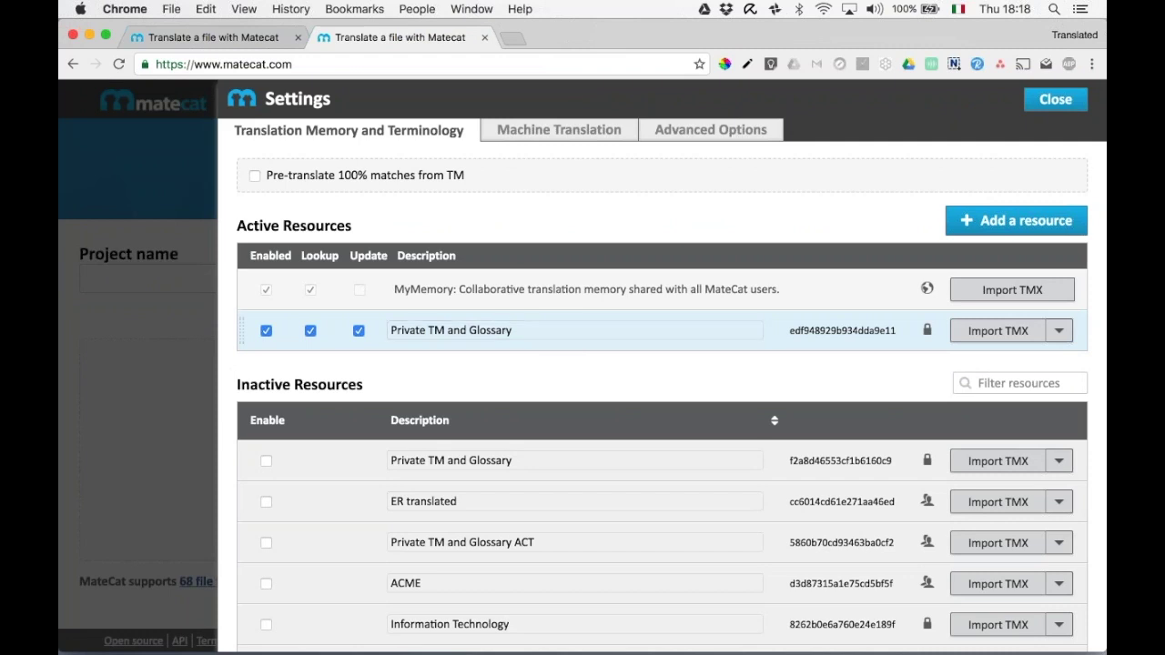
{"action": "left_click", "coordinate": [297, 38]}
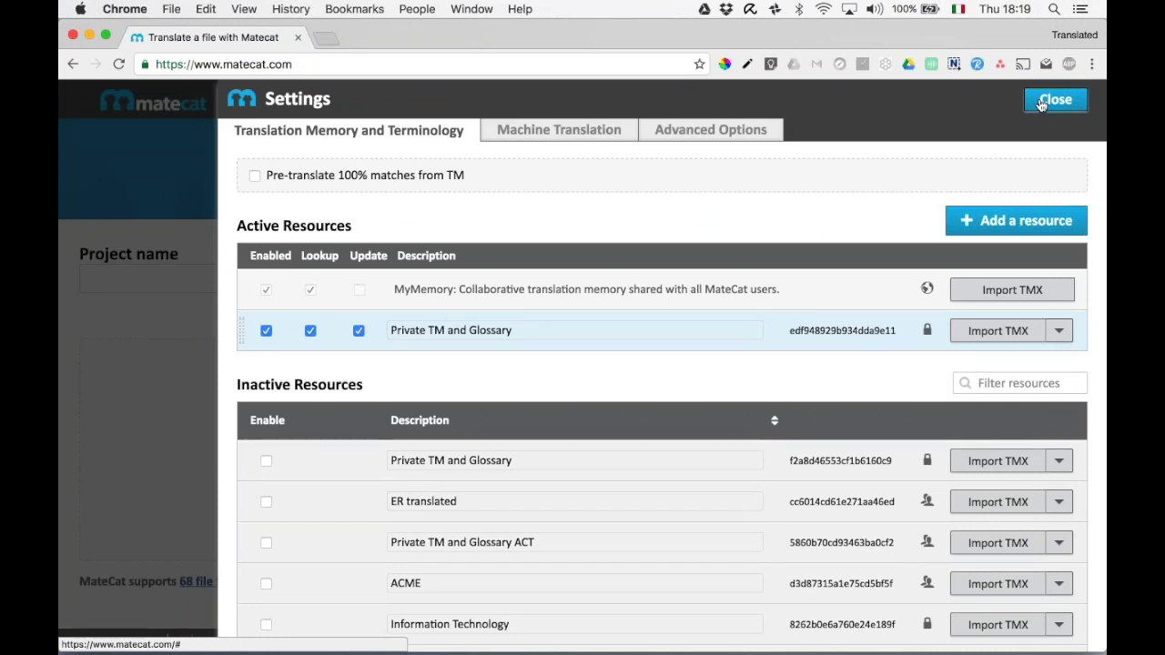
{"action": "left_click", "coordinate": [1042, 104]}
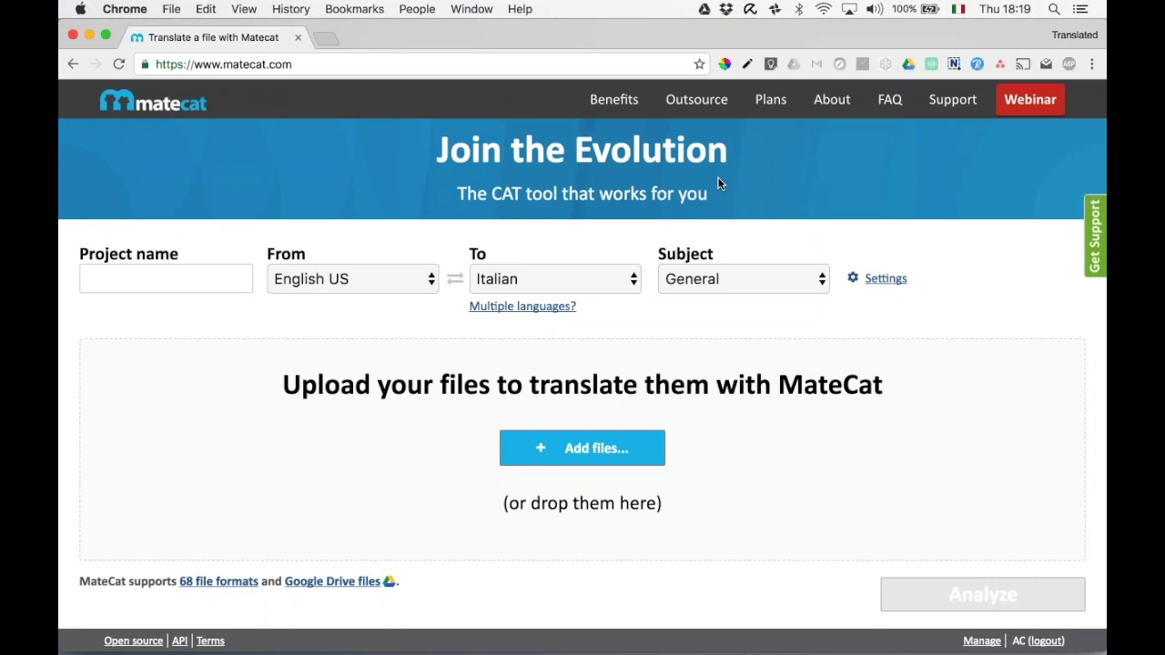
Activate the second Private TM and Glossary and rename the two memories ACME and IT.
{"action": "left_click", "coordinate": [885, 279]}
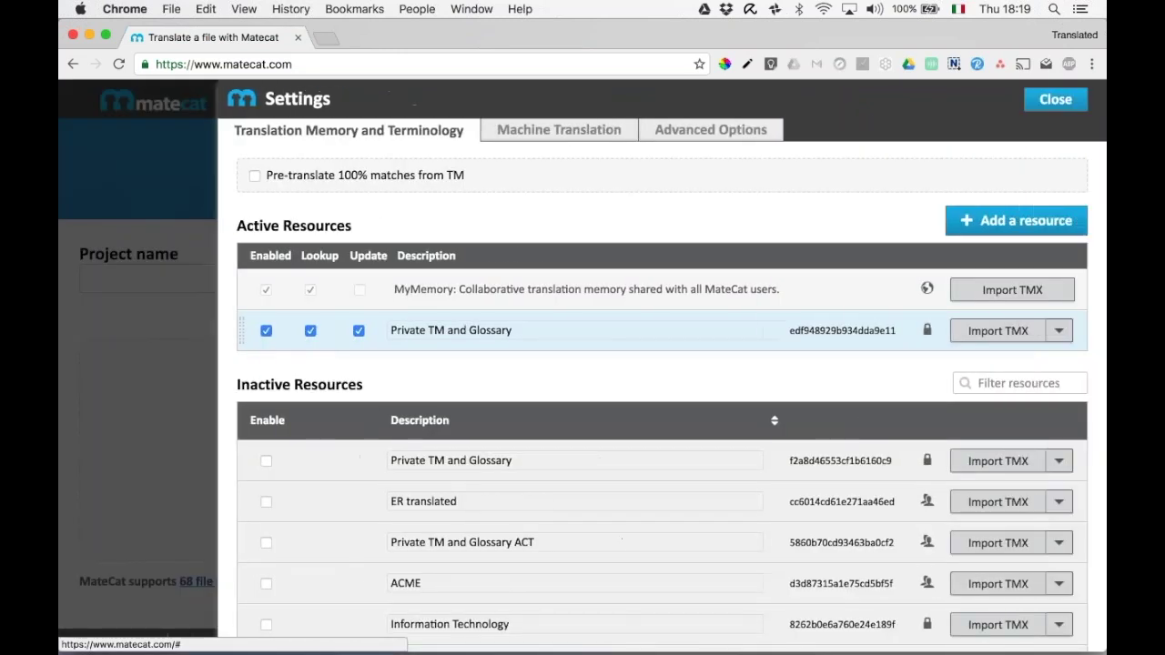
{"action": "left_click", "coordinate": [266, 461]}
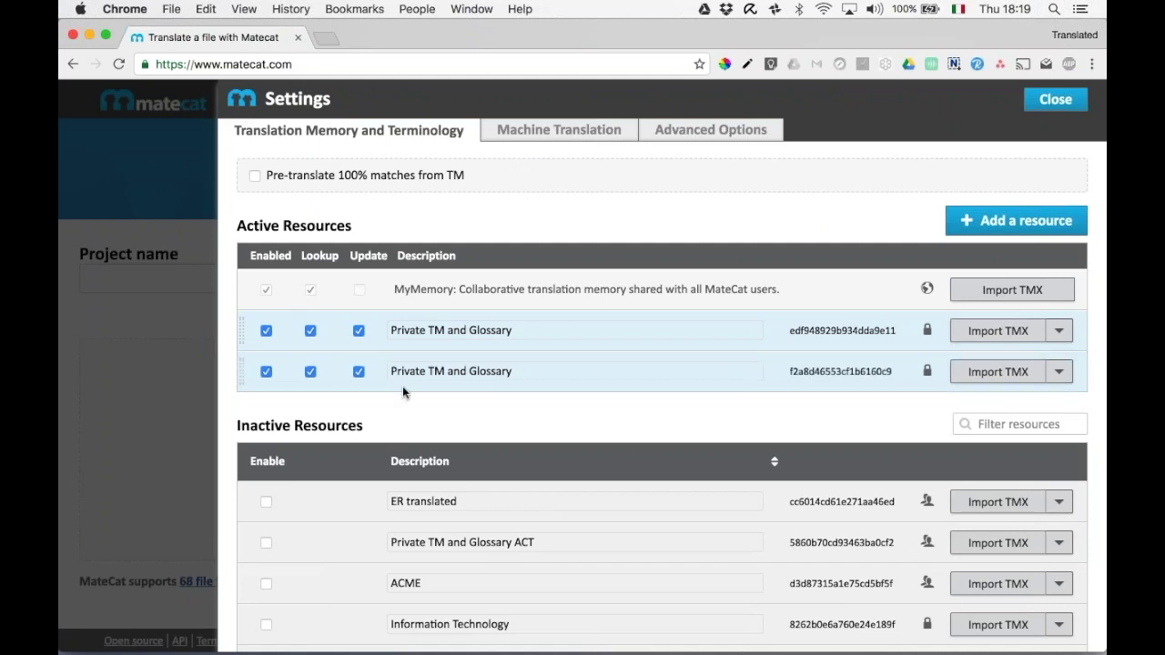
{"action": "left_click", "coordinate": [520, 371]}
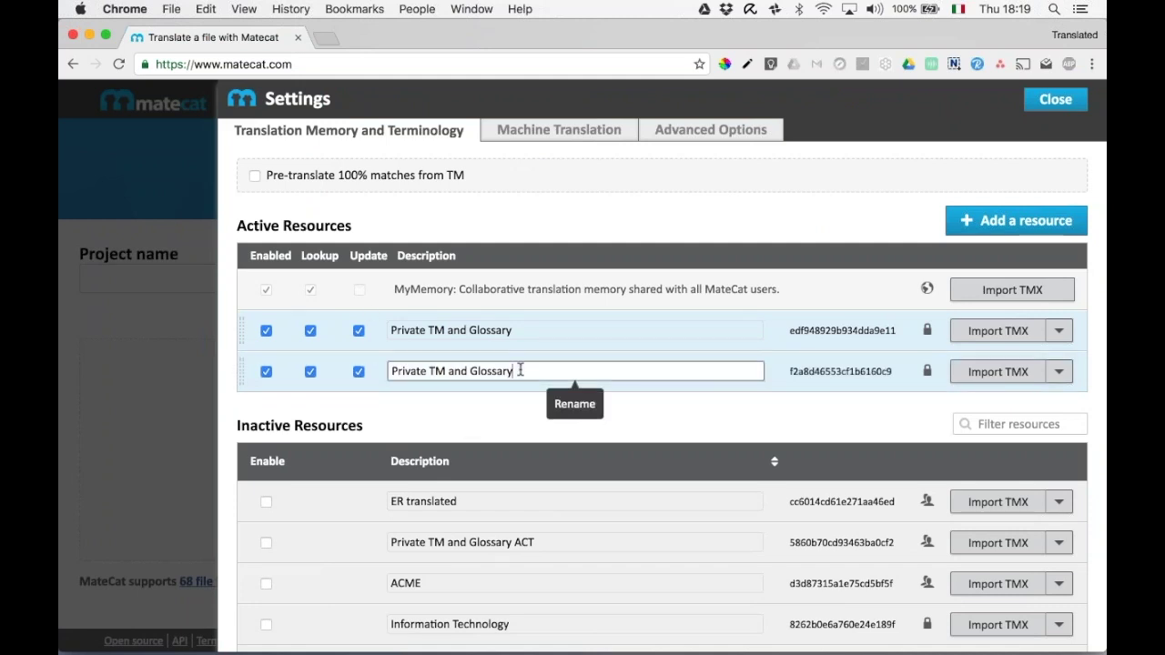
{"action": "type", "text": "ACME"}
{"action": "left_click", "coordinate": [534, 330]}
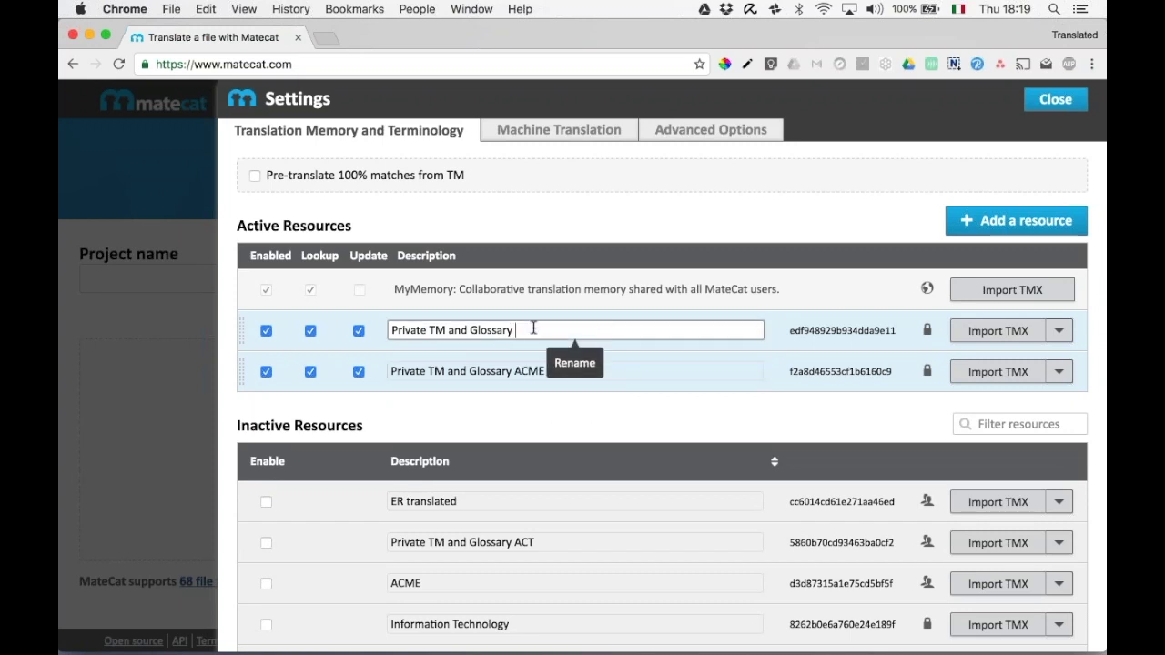
{"action": "type", "text": "IT"}
{"action": "left_click", "coordinate": [577, 420]}
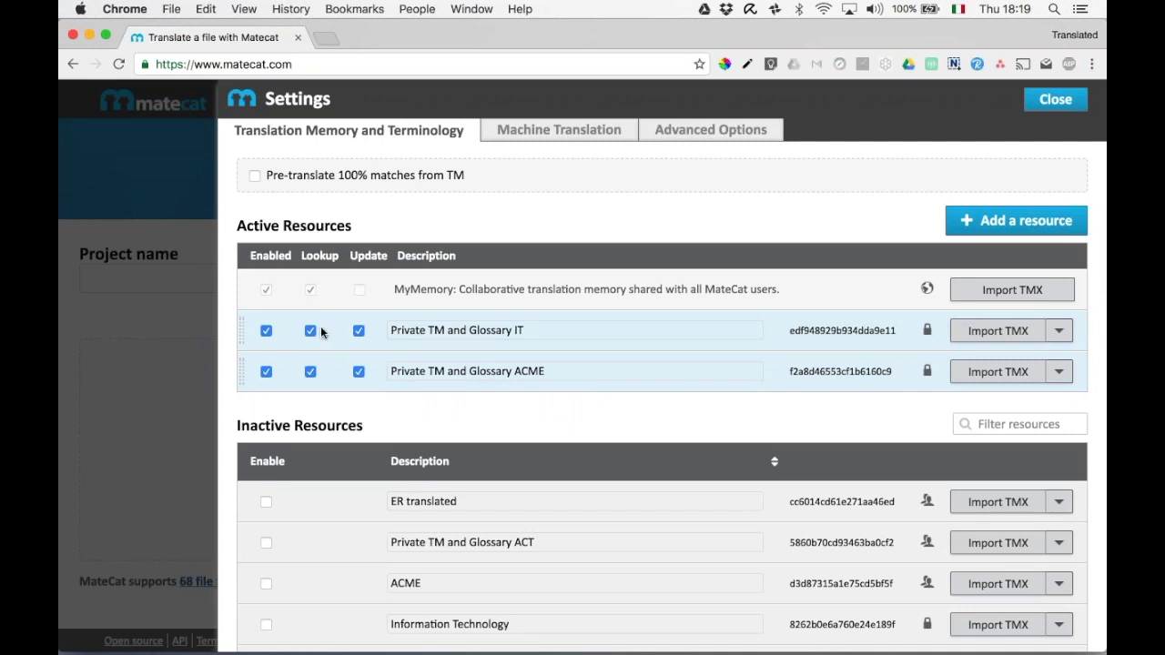
Stop the ACME memory receiving updates while keeping updates on for IT.
{"action": "mouse_move", "coordinate": [312, 300]}
{"action": "mouse_move", "coordinate": [381, 289]}
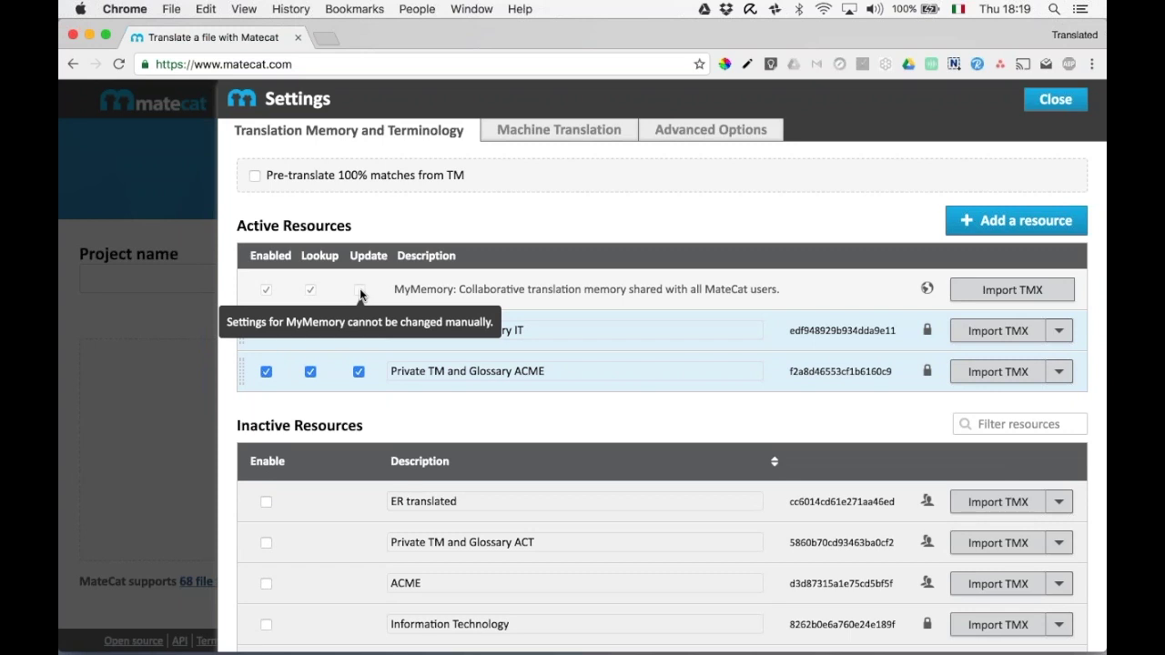
{"action": "left_click", "coordinate": [359, 331]}
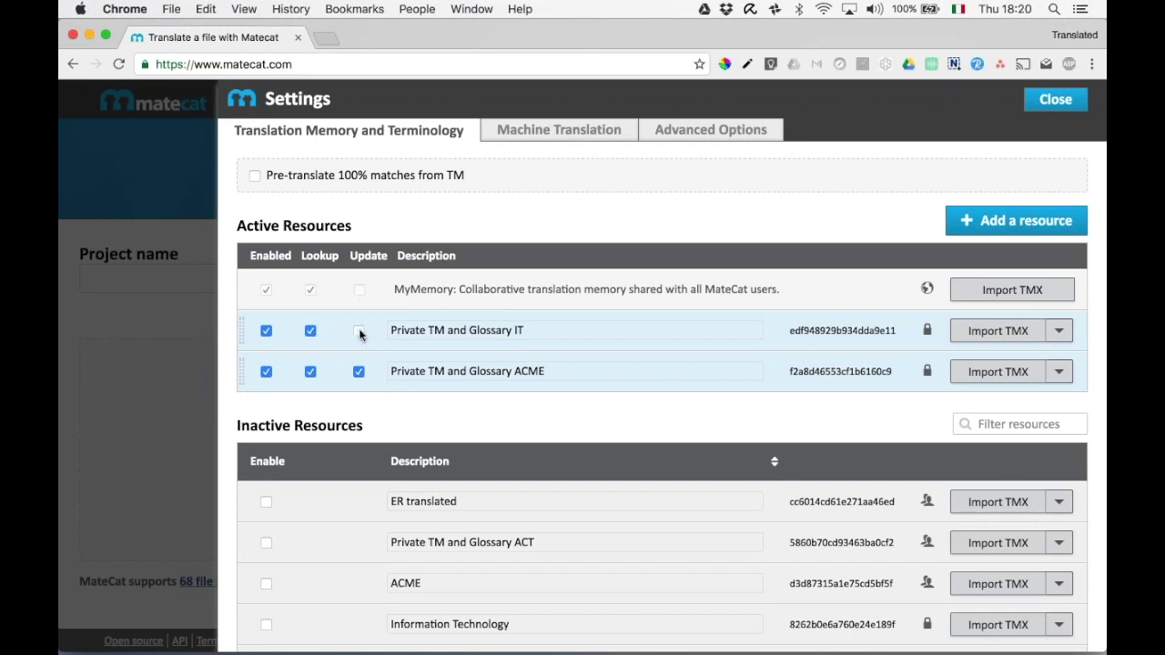
{"action": "left_click", "coordinate": [359, 372]}
{"action": "left_click", "coordinate": [361, 330]}
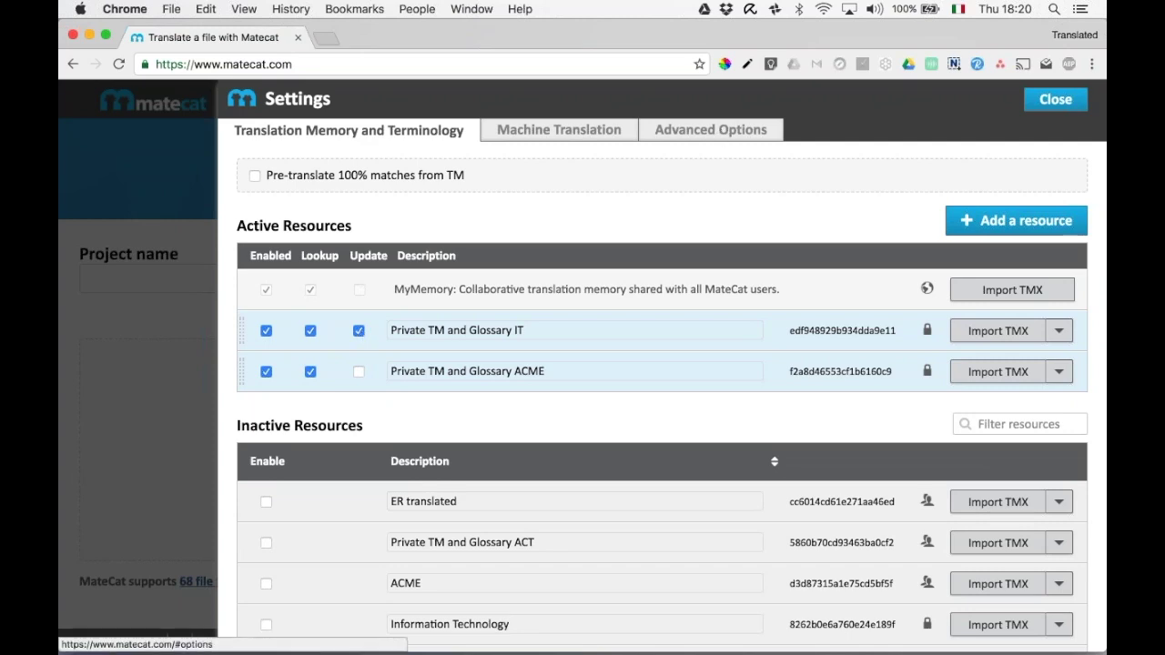
{"action": "left_click", "coordinate": [1056, 99]}
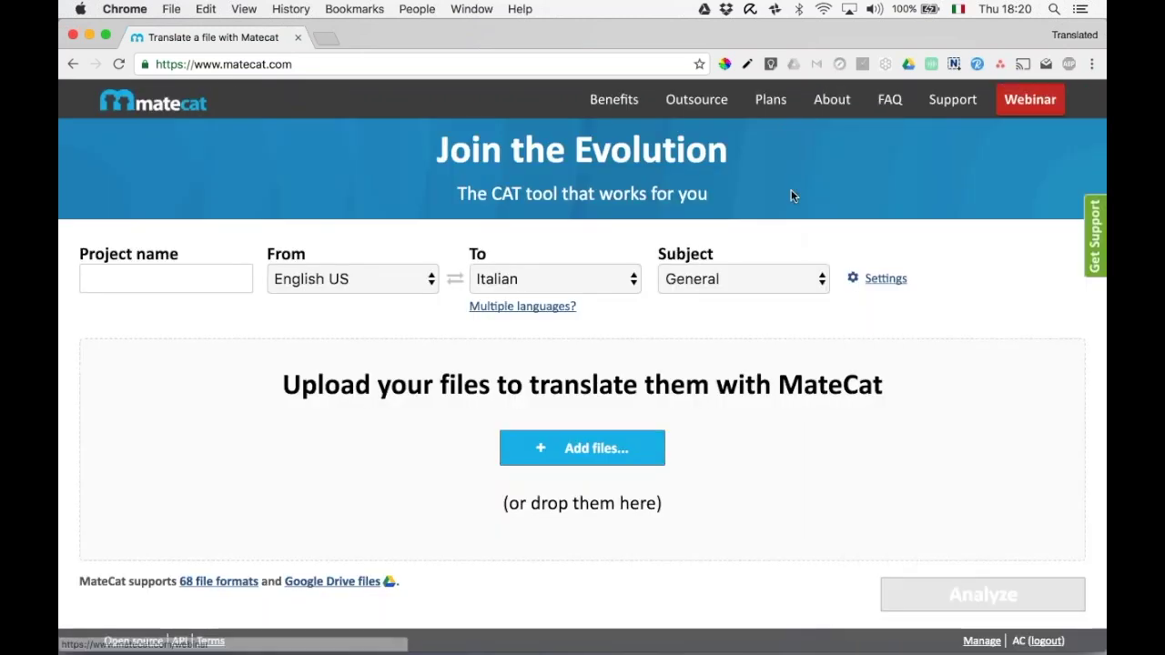
Open and scroll through the free 'Getting started with MateCat' webinar registration page.
{"action": "left_click", "coordinate": [119, 64]}
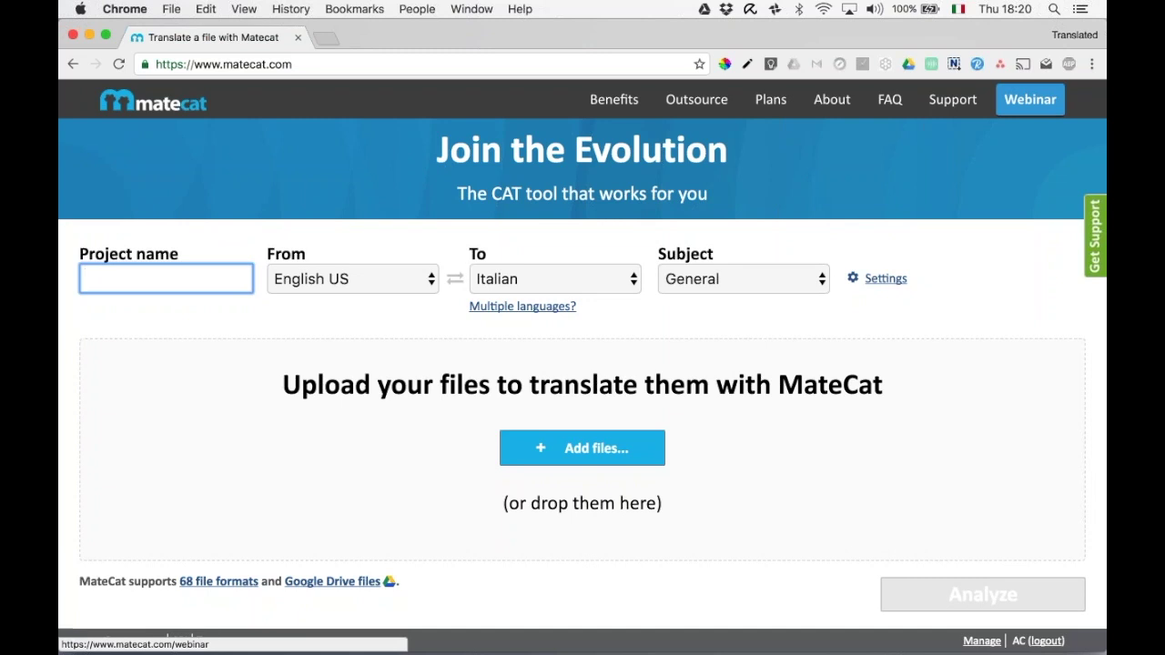
{"action": "left_click", "coordinate": [1030, 99]}
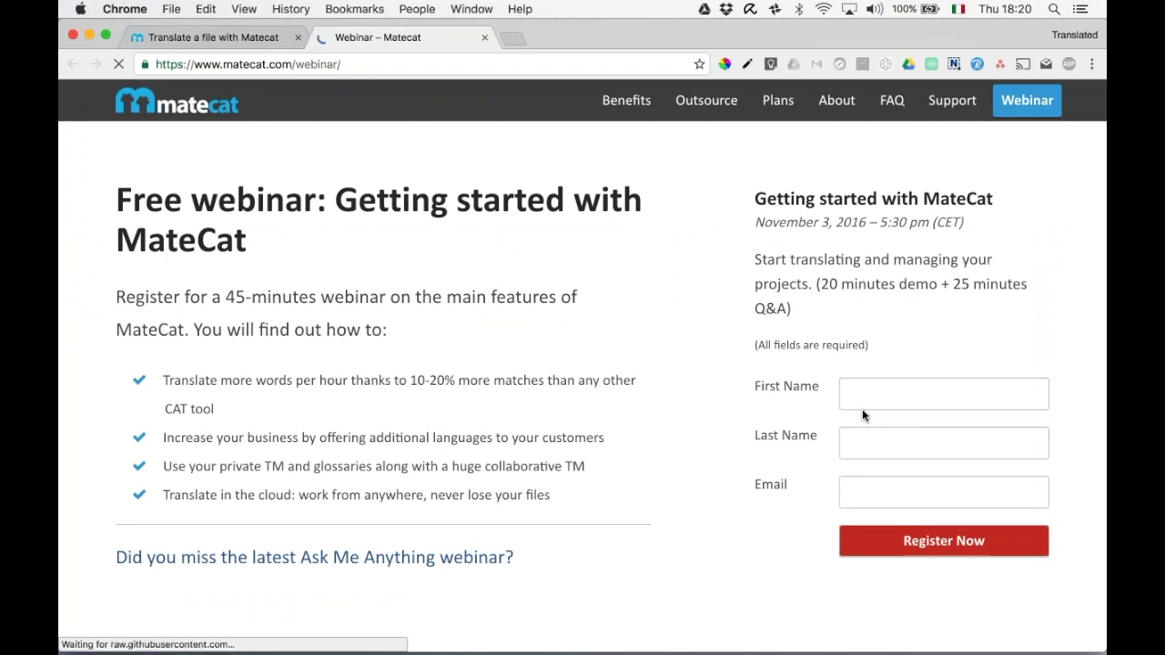
{"action": "scroll", "coordinate": [863, 408], "scroll_direction": "down", "scroll_amount": 3}
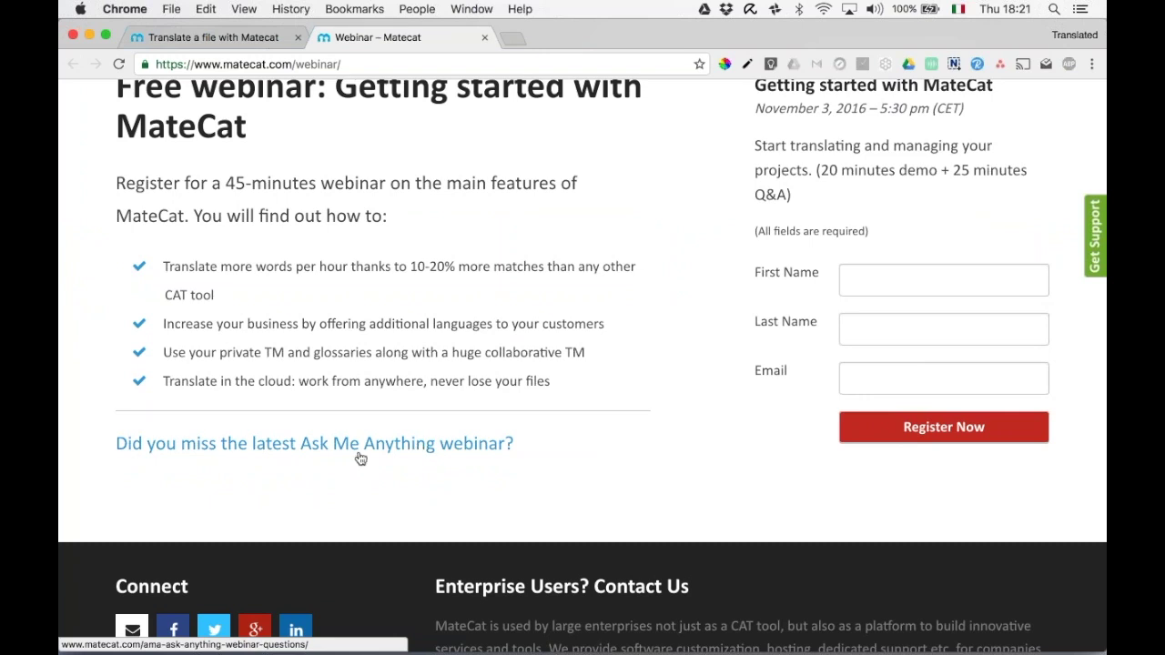
{"action": "scroll", "coordinate": [355, 455], "scroll_direction": "up", "scroll_amount": 2}
{"action": "scroll", "coordinate": [437, 492], "scroll_direction": "up", "scroll_amount": 1}
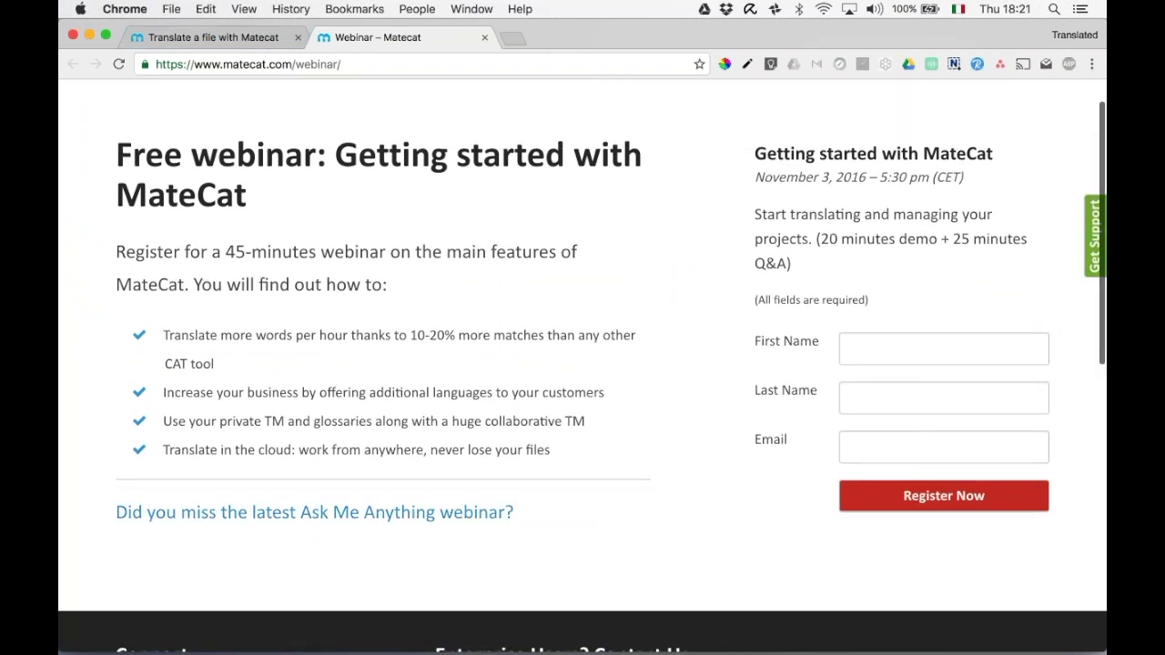
{"action": "scroll", "coordinate": [550, 332], "scroll_direction": "up", "scroll_amount": 1}
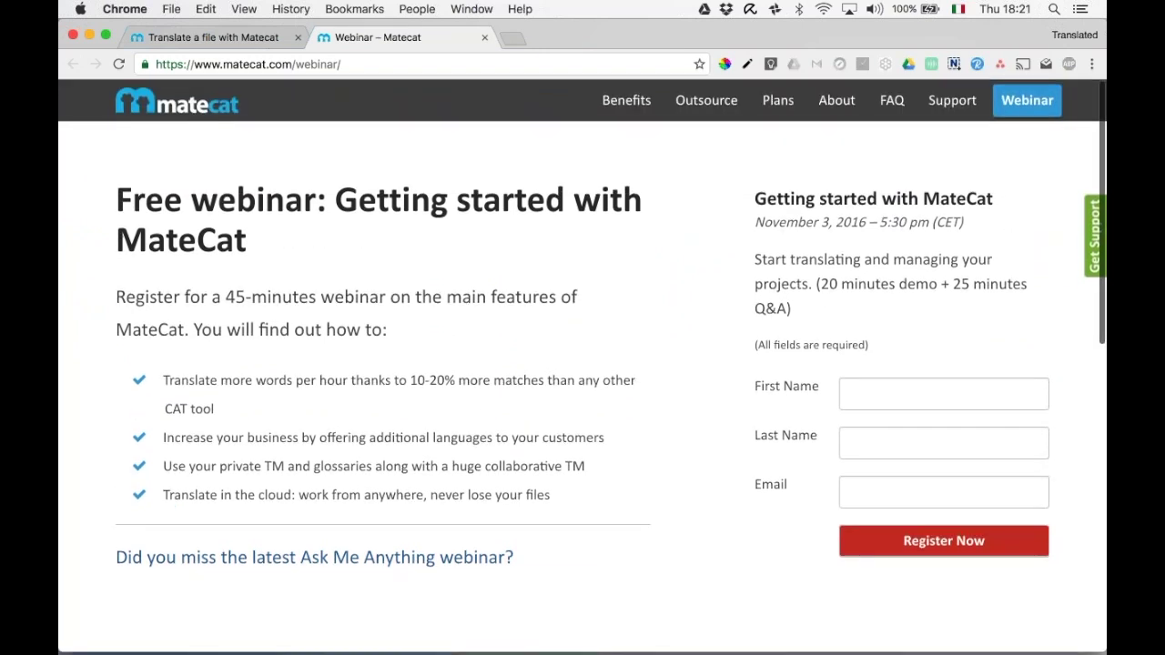
Go to YouTube in a new tab and browse the MateCat channel's tutorial and webinar videos.
{"action": "left_click", "coordinate": [513, 38]}
{"action": "type", "text": "youtube.com"}
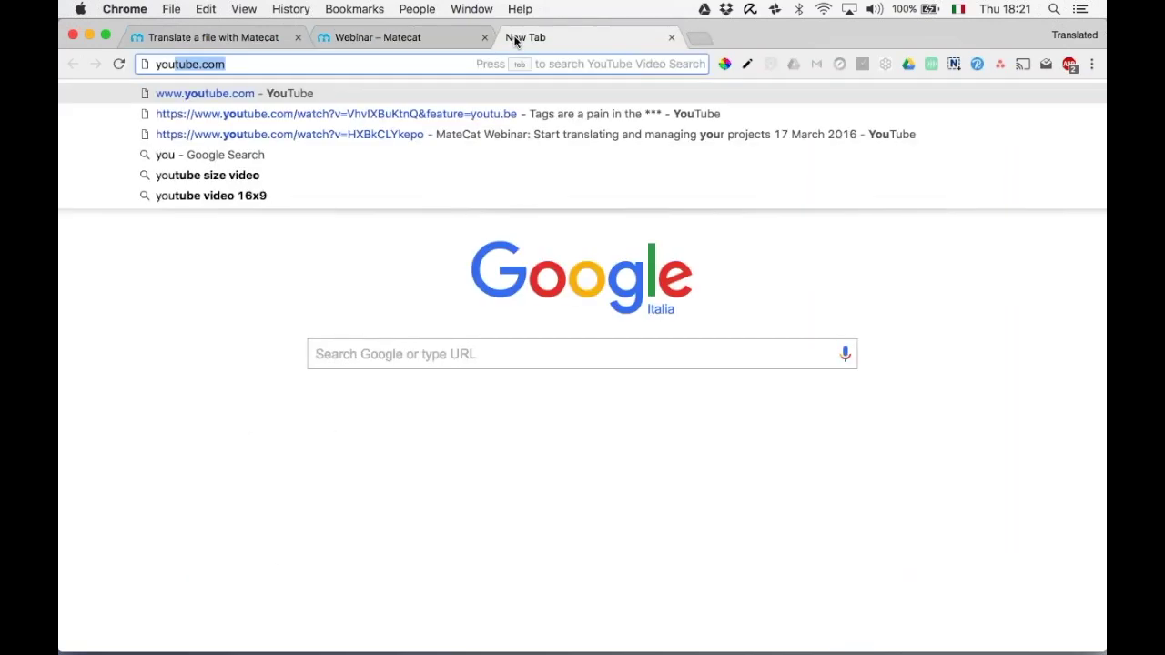
{"action": "key", "text": "Return"}
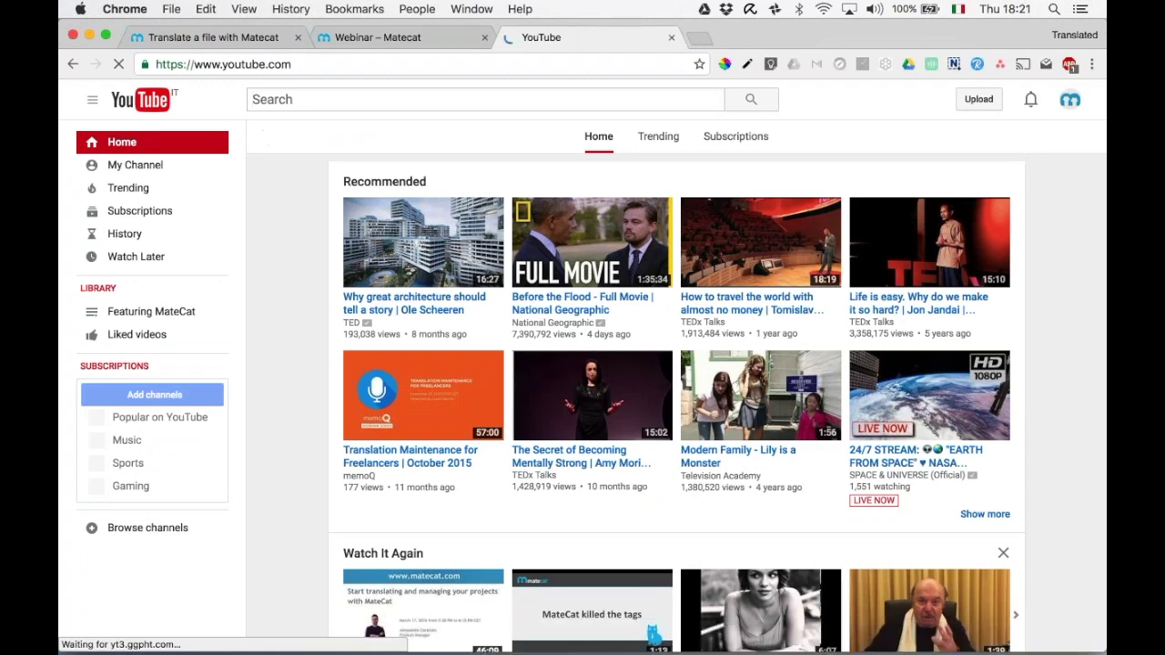
{"action": "left_click", "coordinate": [153, 173]}
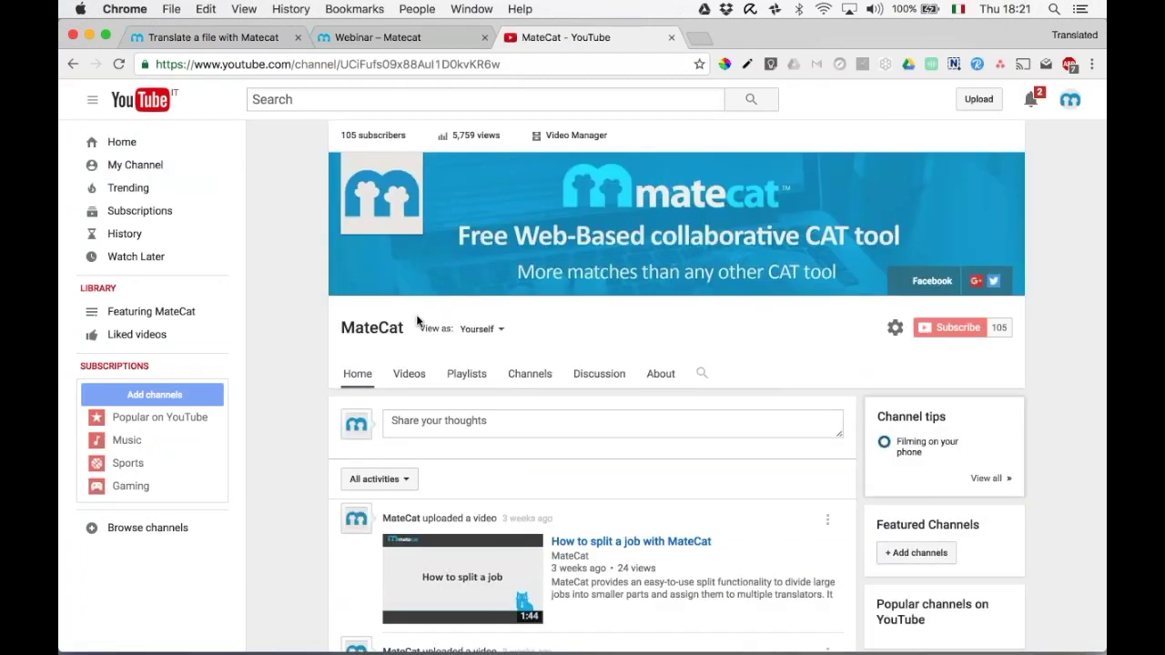
{"action": "scroll", "coordinate": [417, 319], "scroll_direction": "down", "scroll_amount": 3}
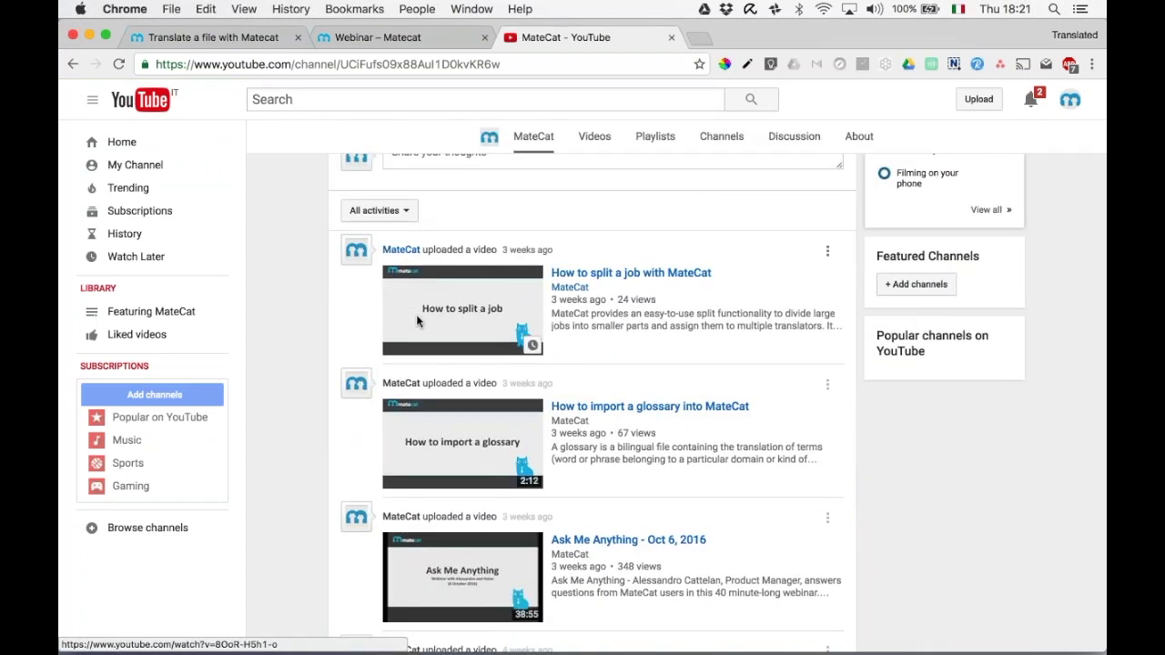
{"action": "scroll", "coordinate": [416, 314], "scroll_direction": "down", "scroll_amount": 2}
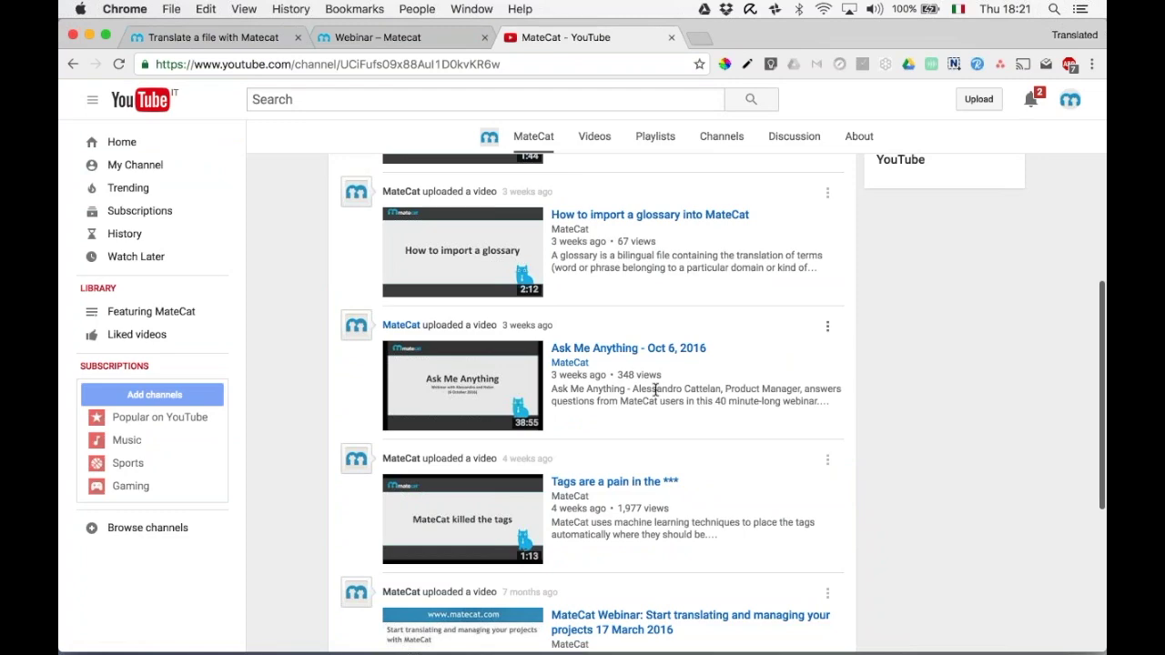
{"action": "scroll", "coordinate": [655, 390], "scroll_direction": "down", "scroll_amount": 3}
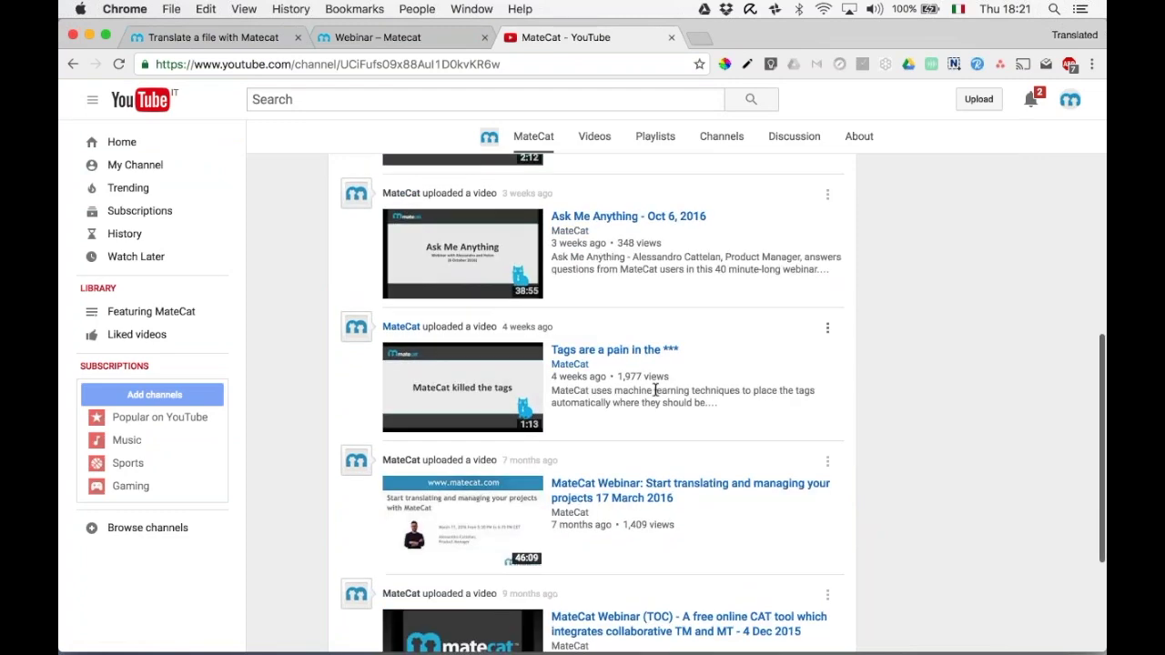
{"action": "left_click", "coordinate": [570, 364]}
{"action": "scroll", "coordinate": [570, 365], "scroll_direction": "down", "scroll_amount": 5}
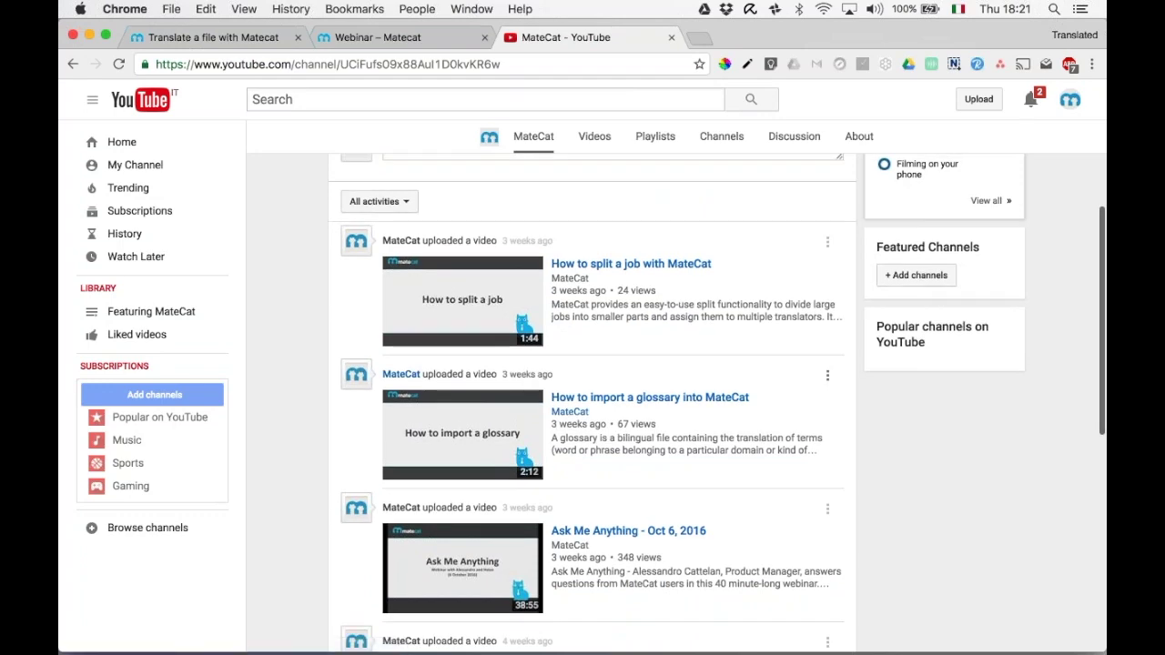
{"action": "scroll", "coordinate": [582, 391], "scroll_direction": "up", "scroll_amount": 5}
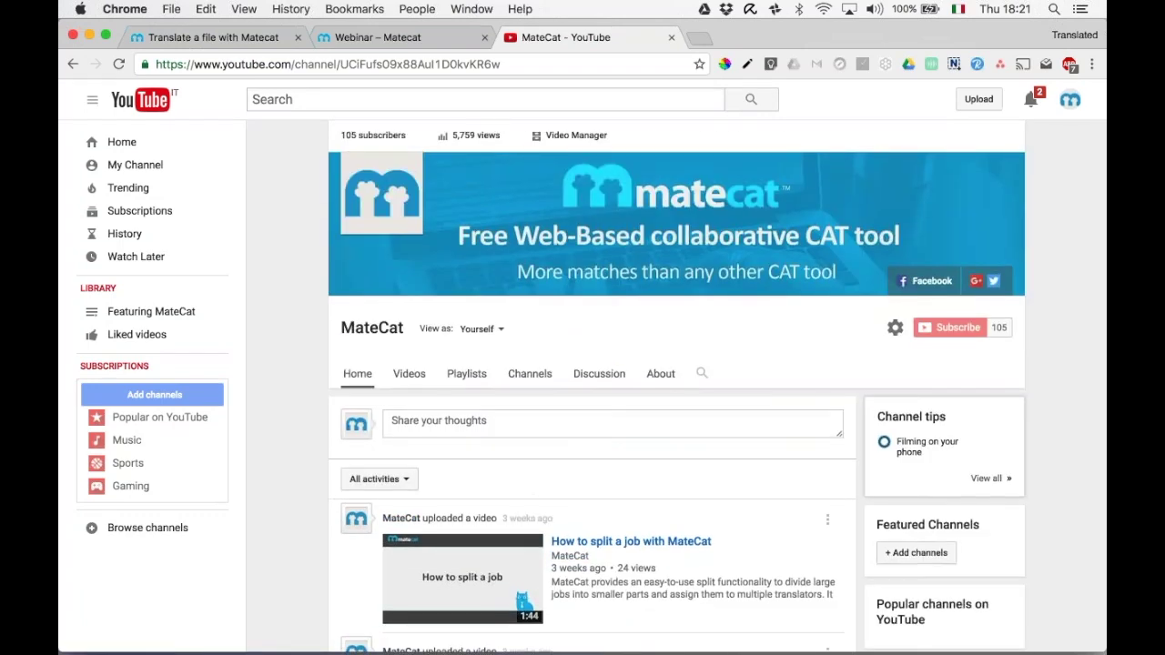
Close the YouTube and duplicate MateCat tabs and advance the slides to 'What's next?'.
{"action": "left_click", "coordinate": [671, 37]}
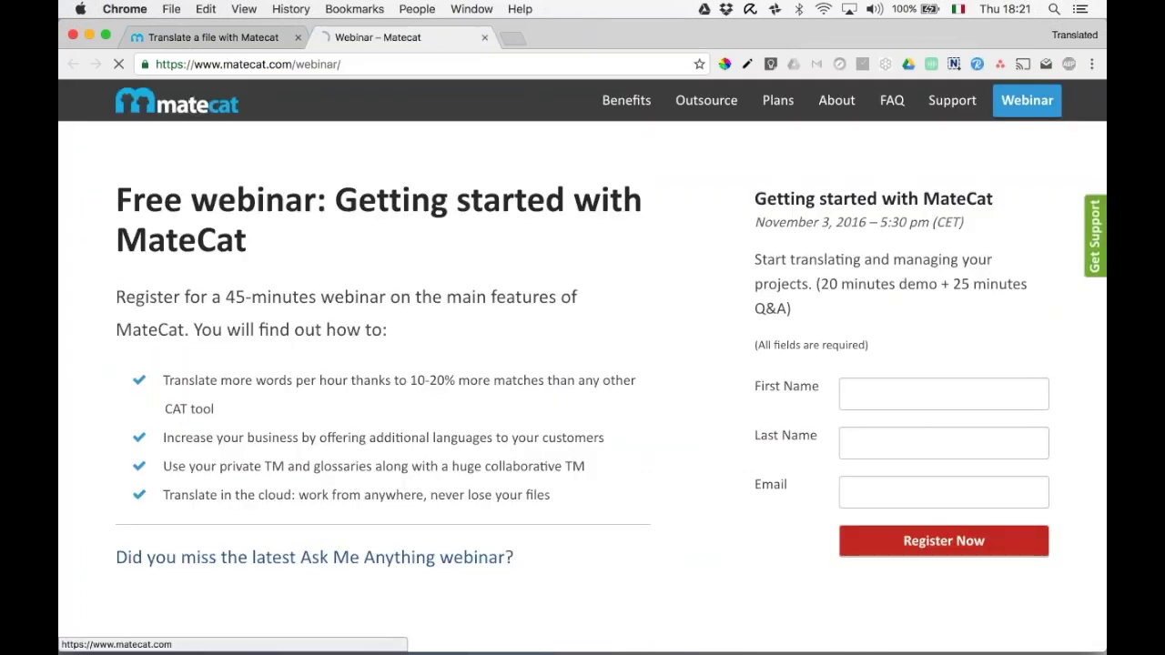
{"action": "left_click", "coordinate": [193, 110]}
{"action": "left_click", "coordinate": [297, 37]}
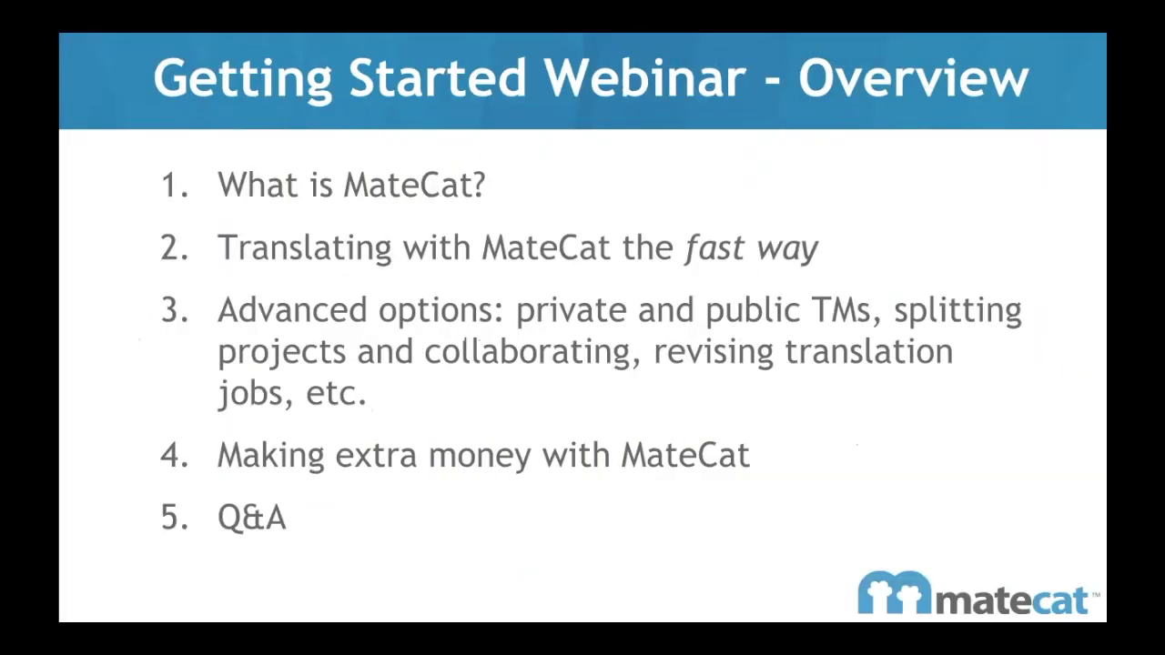
{"action": "key", "text": "Right"}
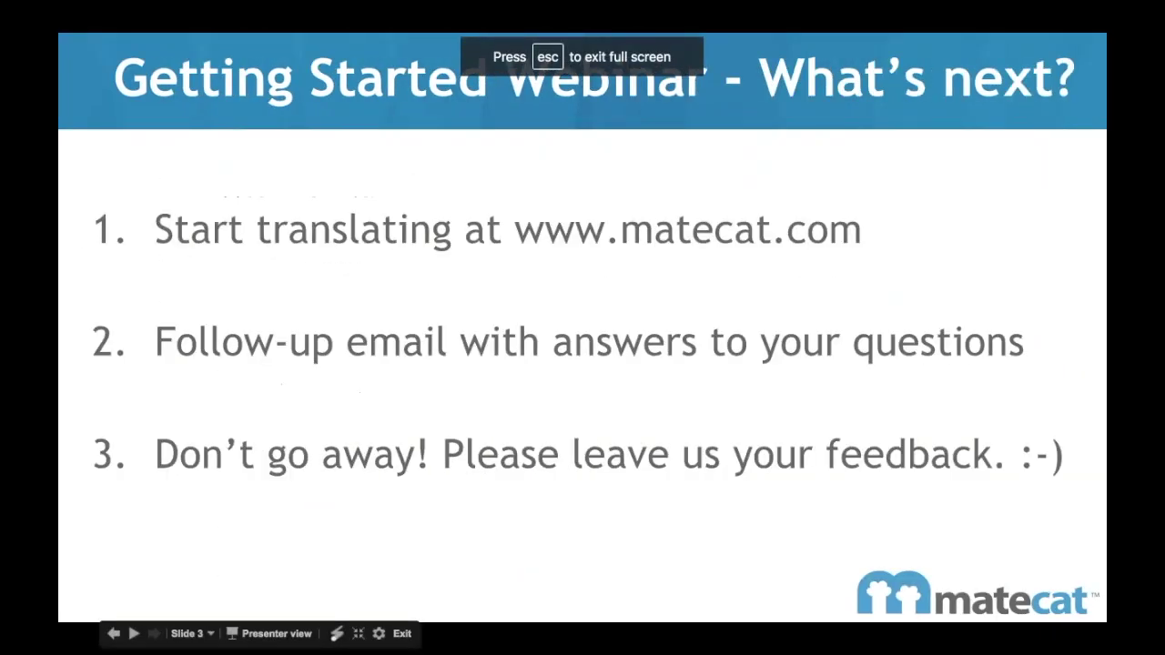